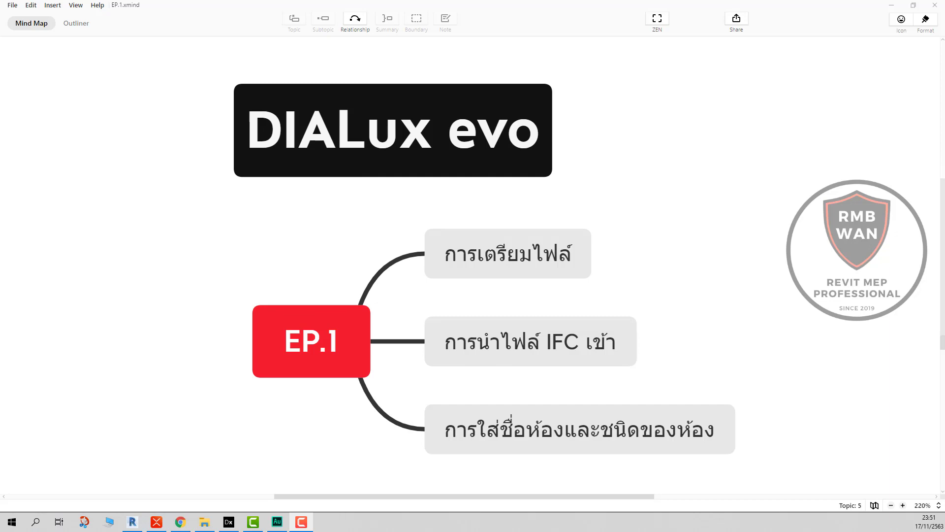
# Add a new topic attached to the DIALux evo title and label it lowercase 'basic'.
pyautogui.doubleClick(637, 126)
pyautogui.moveTo(613, 129); pyautogui.dragTo(632, 133)
pyautogui.doubleClick(632, 133)
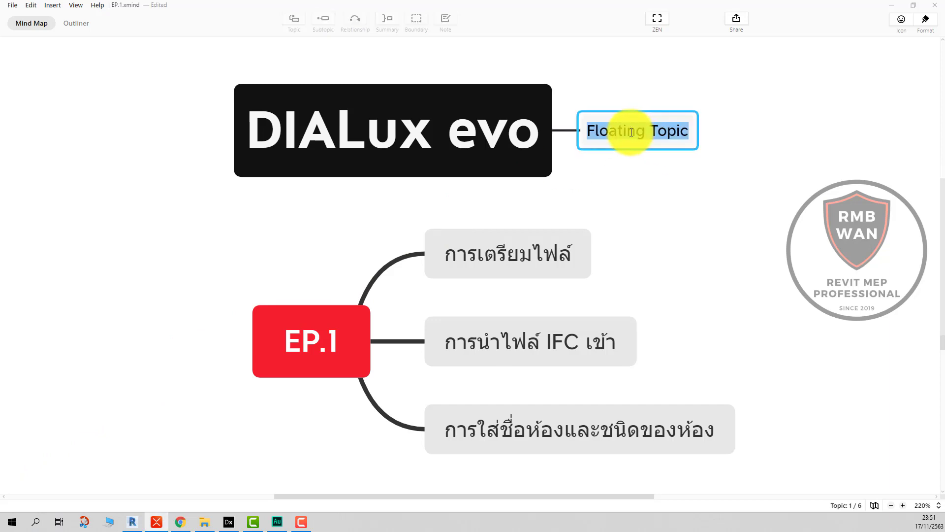
pyautogui.press('BackSpace')
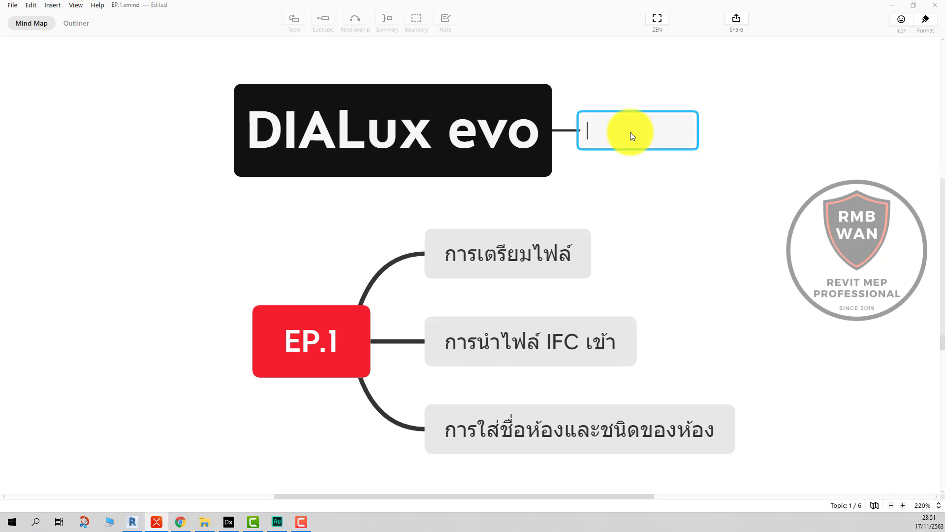
pyautogui.write('ฟ')
pyautogui.press('BackSpace')
pyautogui.write('b')
pyautogui.write('asic')
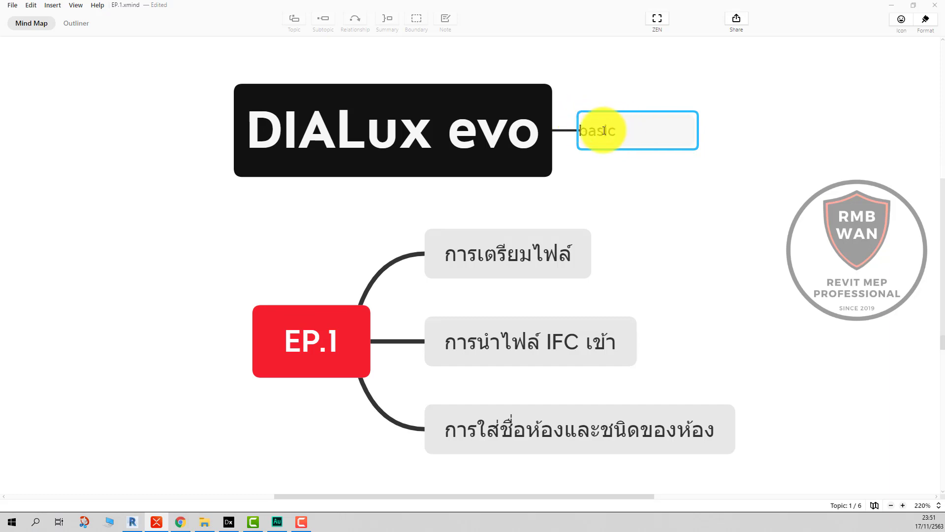
pyautogui.click(731, 180)
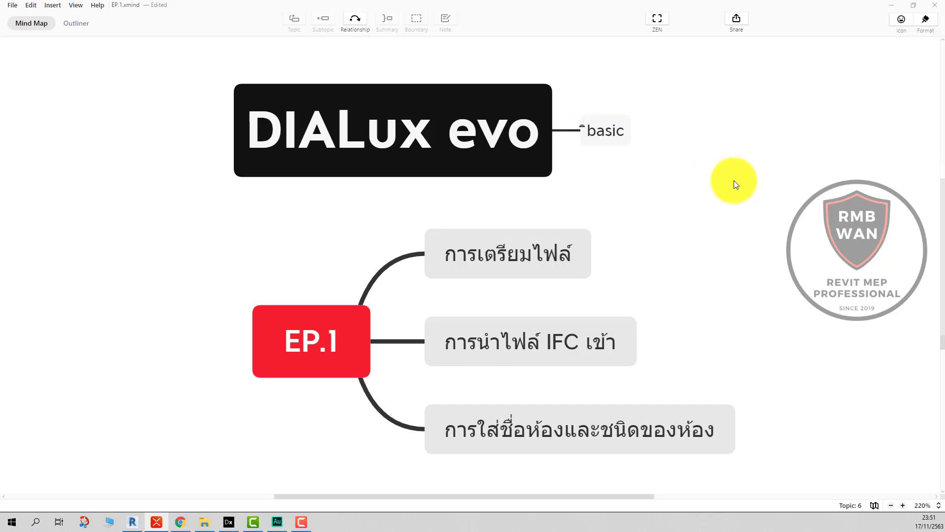
# Retype the topic label in capitals as 'BASIC'.
pyautogui.click(602, 137)
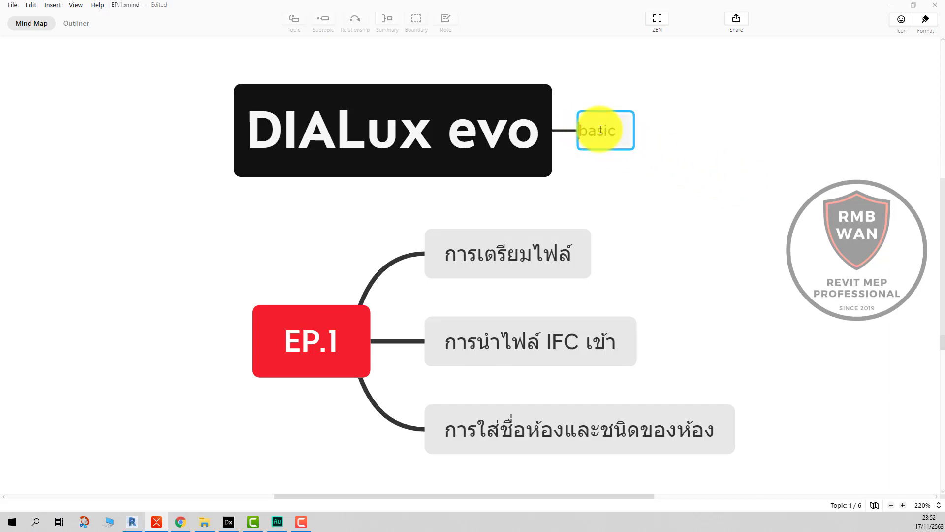
pyautogui.click(615, 130)
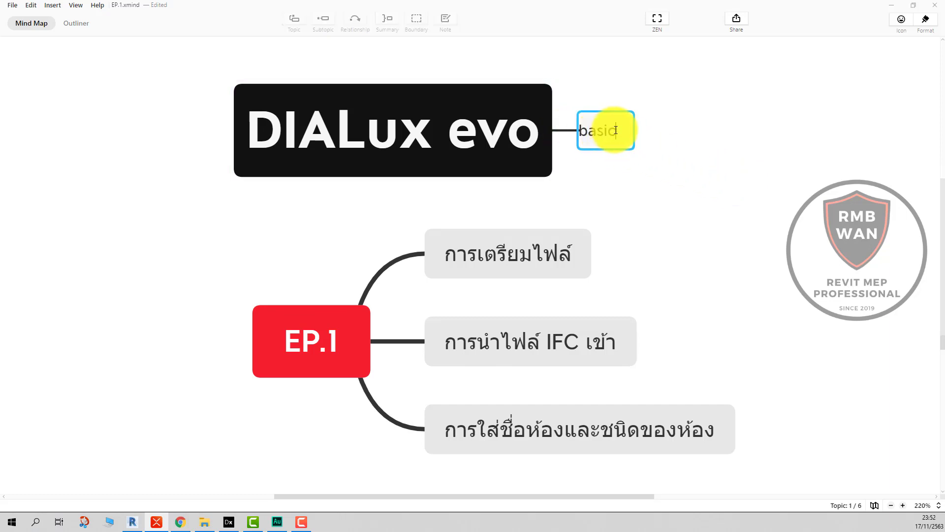
pyautogui.moveTo(616, 130); pyautogui.dragTo(593, 131)
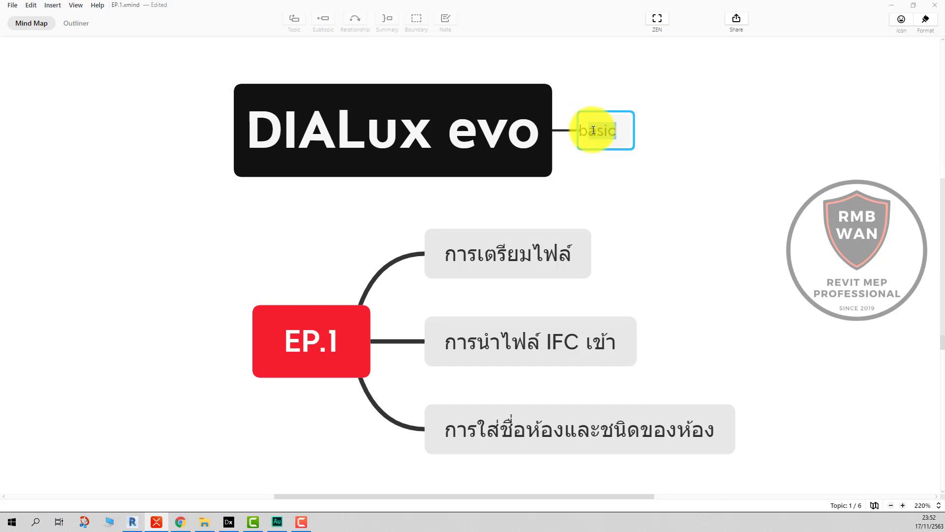
pyautogui.press('BackSpace')
pyautogui.press('BackSpace')
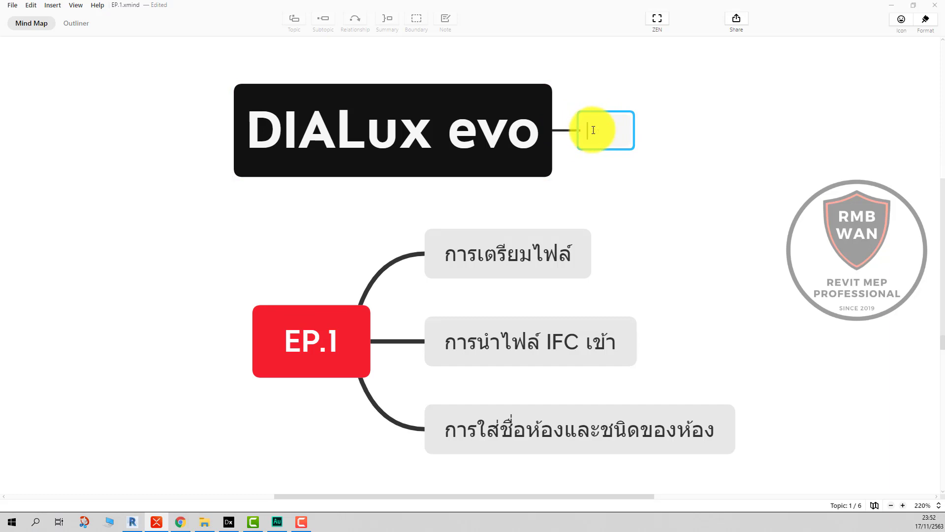
pyautogui.write('BAS')
pyautogui.write('IC')
pyautogui.click(699, 159)
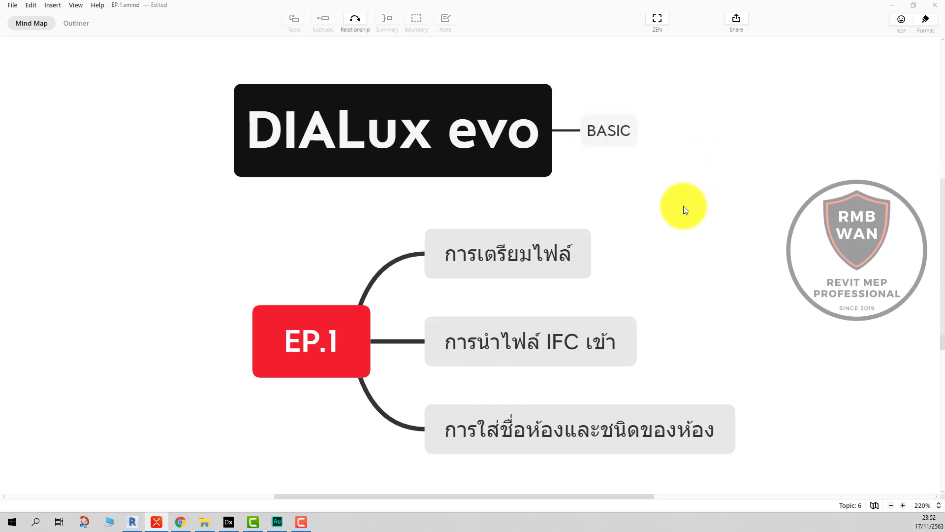
pyautogui.press('Down')
pyautogui.press('Down')
pyautogui.press('Down')
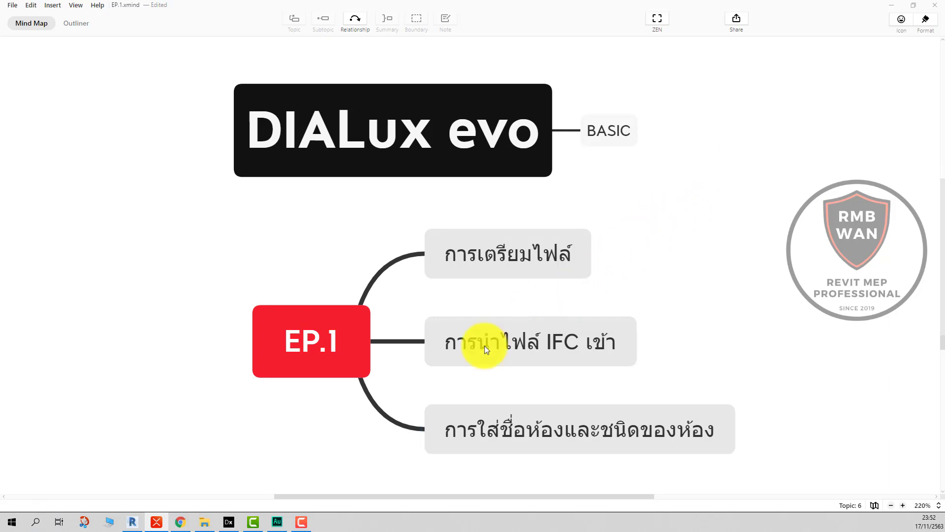
pyautogui.click(228, 525)
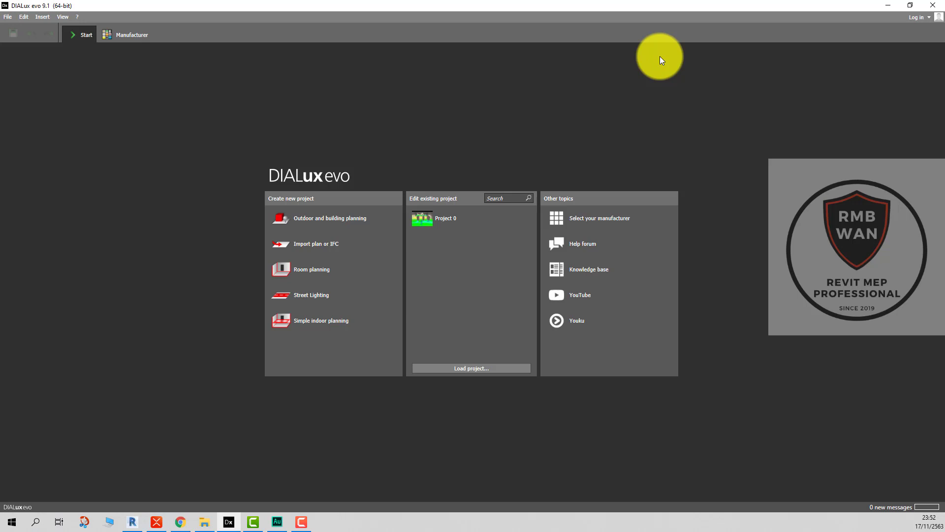
pyautogui.click(890, 5)
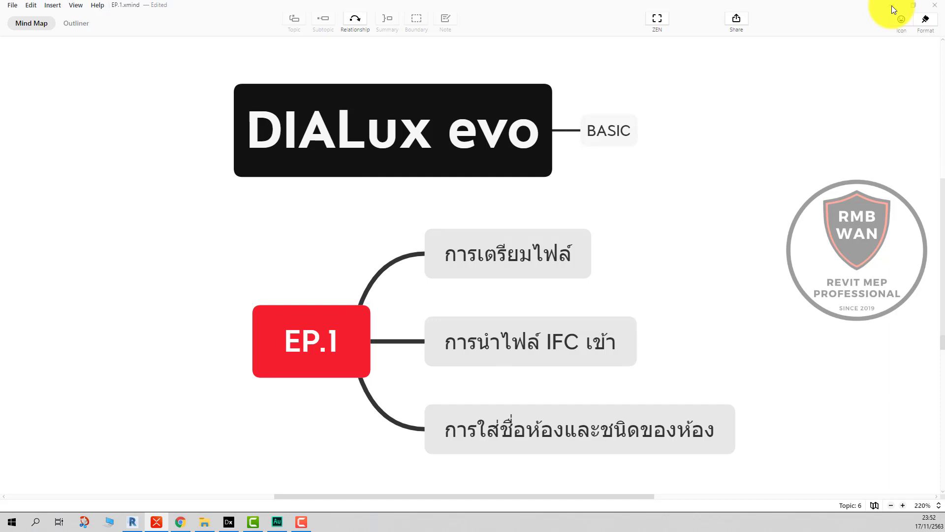
# Add a floating topic on the left canvas and name it 'DESIGNER', correcting the typos.
pyautogui.doubleClick(78, 230)
pyautogui.doubleClick(117, 236)
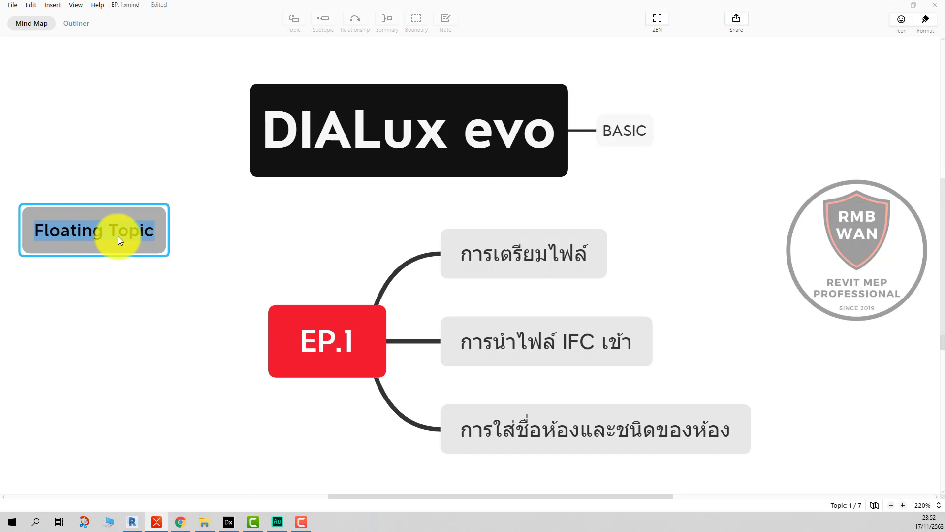
pyautogui.write('DDE')
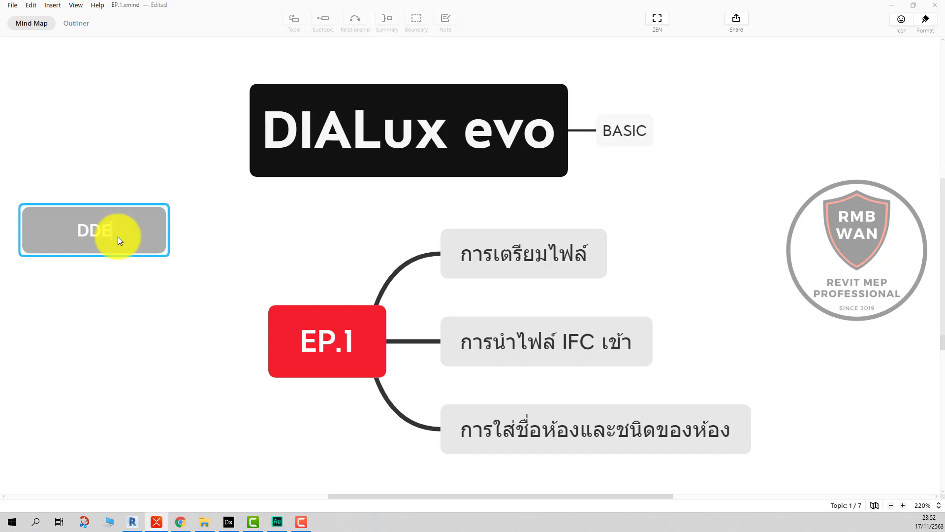
pyautogui.write('SIN')
pyautogui.write('ER')
pyautogui.moveTo(54, 230); pyautogui.dragTo(65, 230)
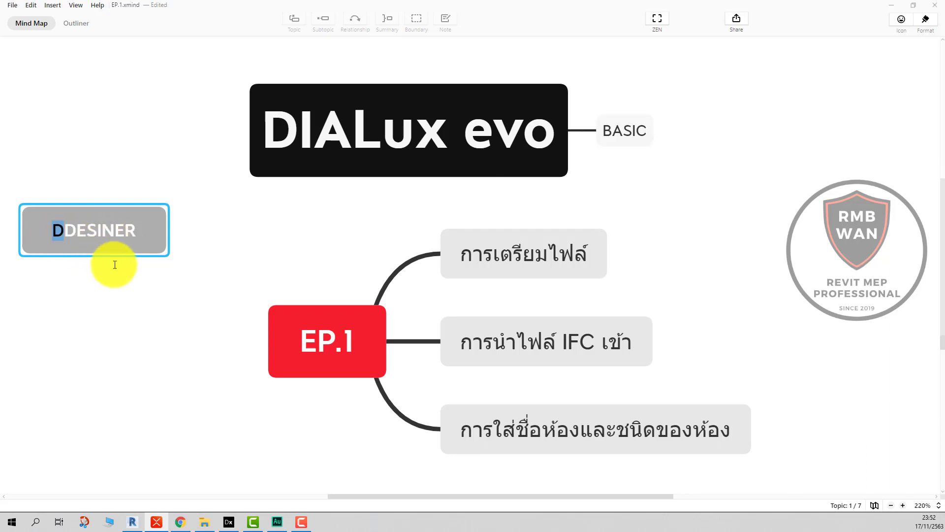
pyautogui.press('BackSpace')
pyautogui.click(125, 268)
pyautogui.click(108, 245)
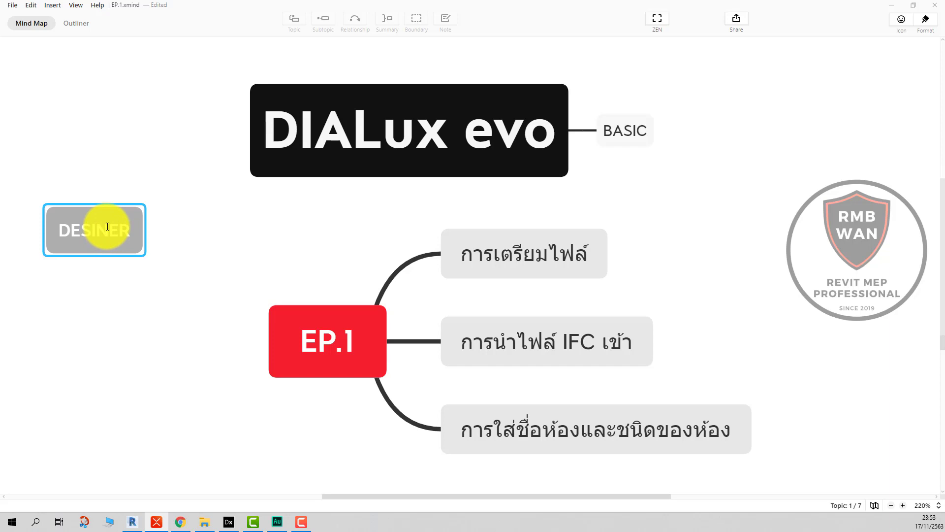
pyautogui.click(108, 227)
pyautogui.write('G')
pyautogui.click(126, 285)
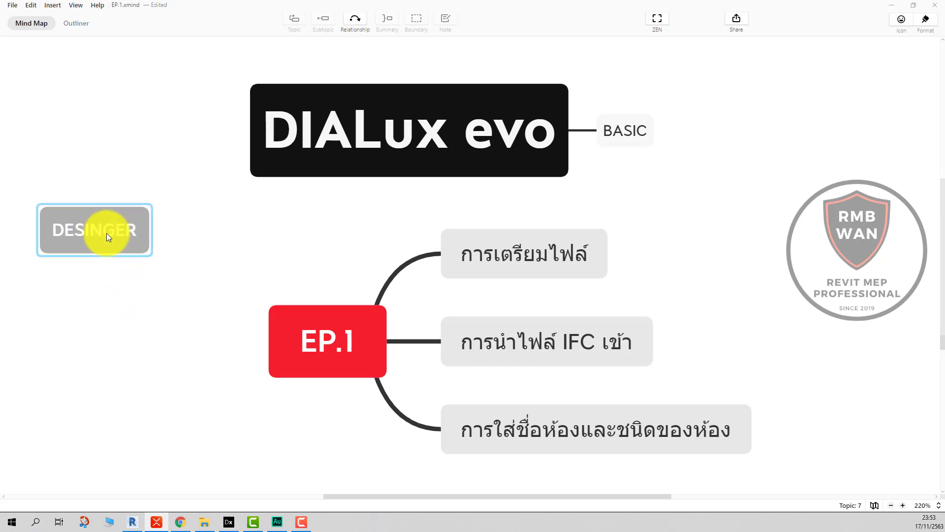
pyautogui.click(106, 232)
pyautogui.click(105, 231)
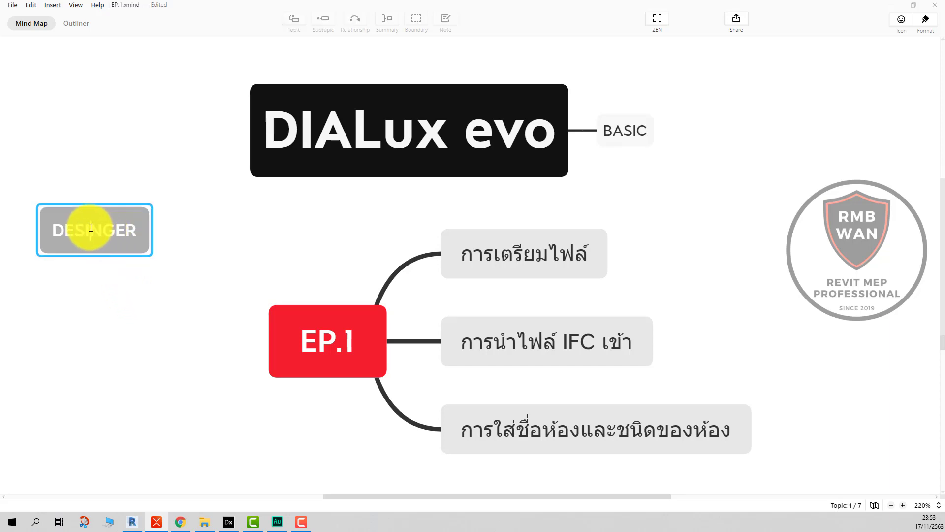
pyautogui.doubleClick(113, 228)
pyautogui.write('DESIGNER')
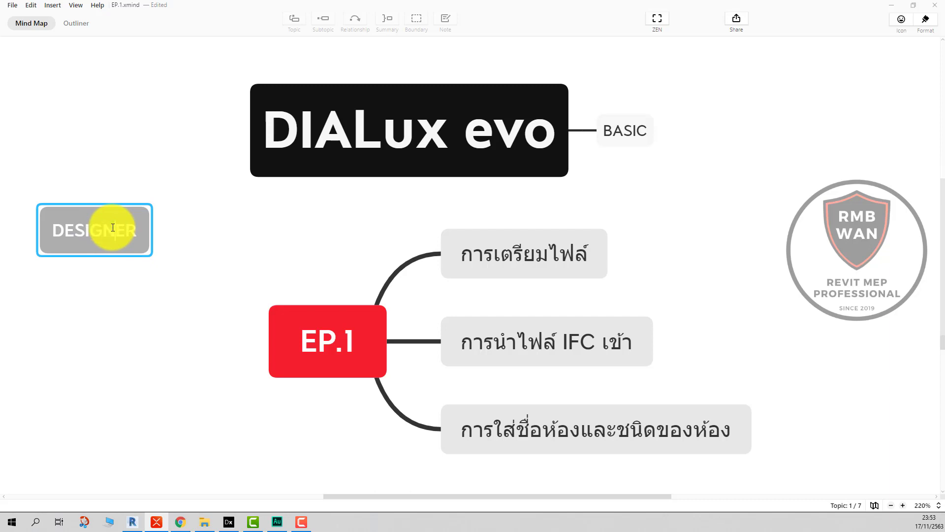
pyautogui.click(113, 290)
# Move DESIGNER up and right and give it an 'EE' subtopic.
pyautogui.click(96, 242)
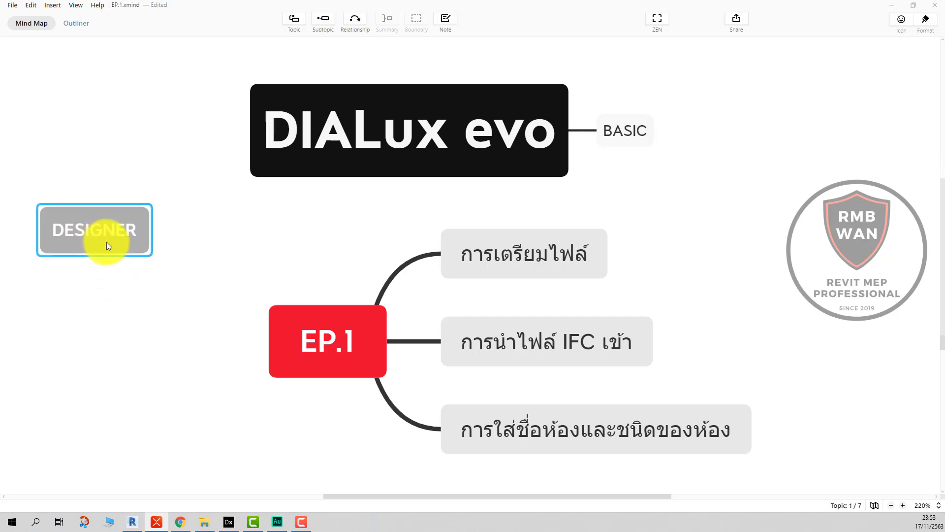
pyautogui.moveTo(108, 242); pyautogui.dragTo(143, 233)
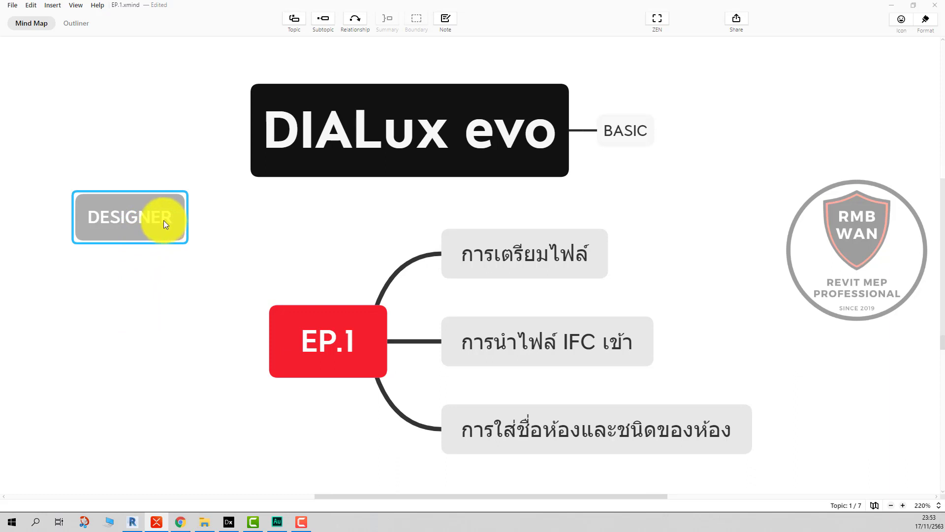
pyautogui.click(321, 20)
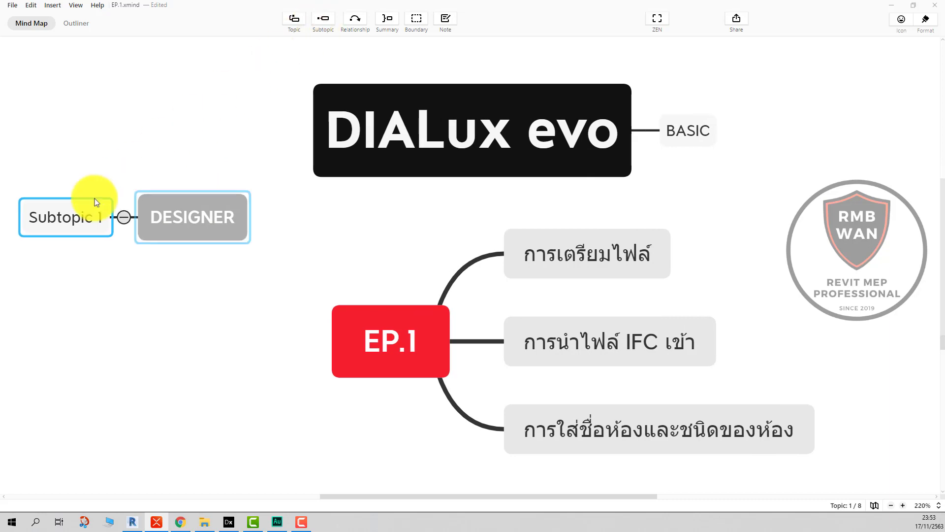
pyautogui.doubleClick(67, 220)
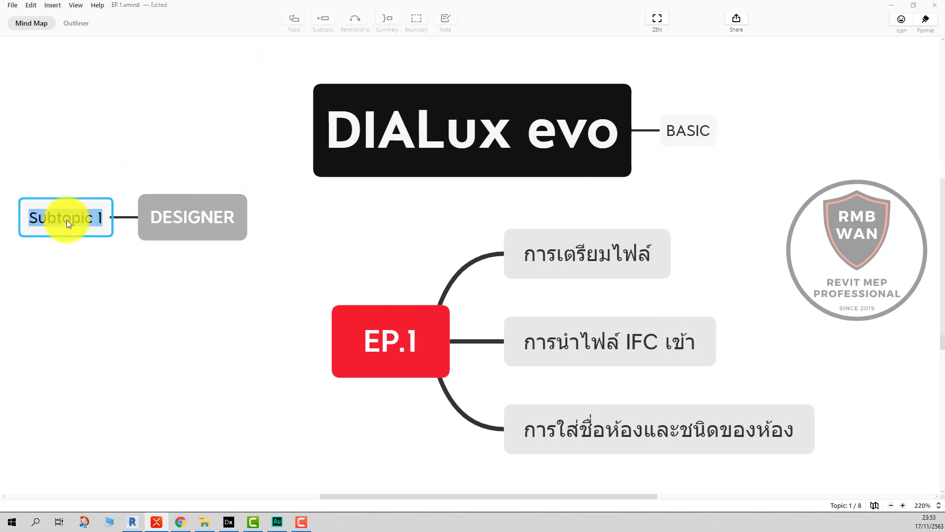
pyautogui.write('EE')
pyautogui.click(73, 255)
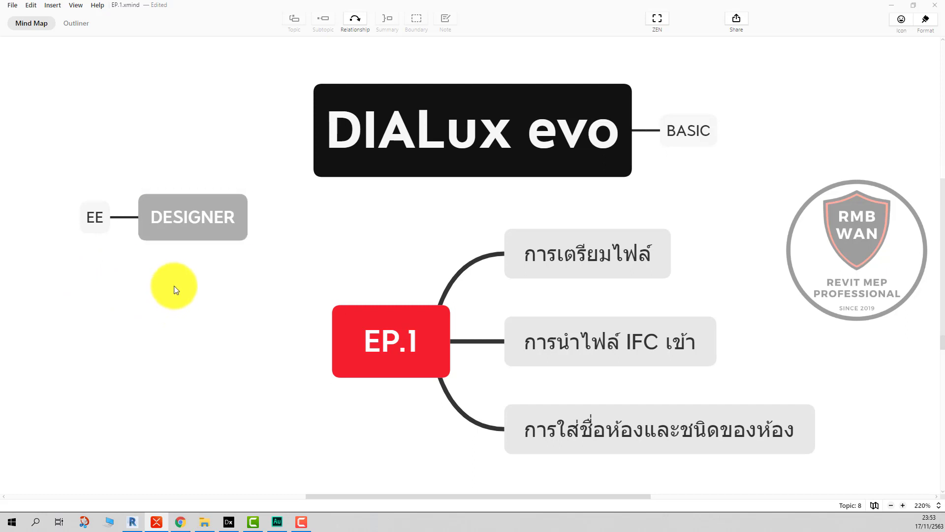
pyautogui.click(195, 212)
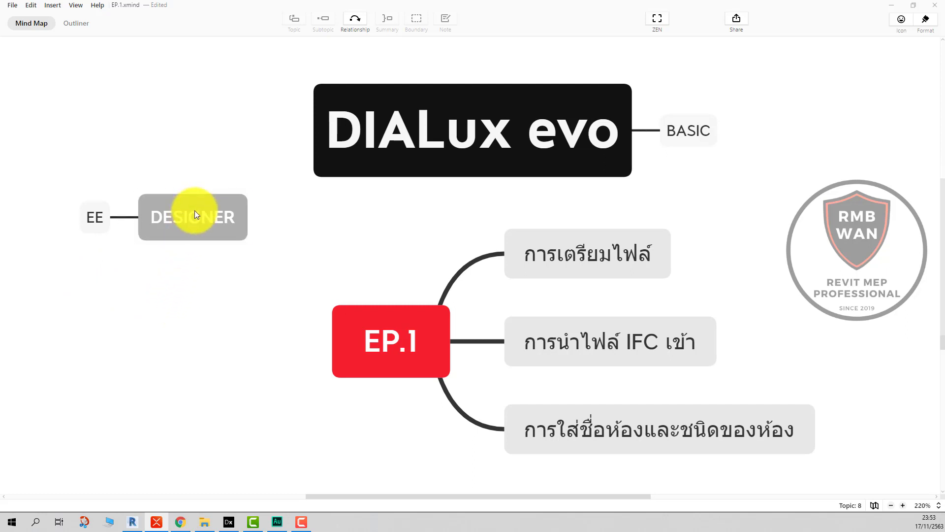
pyautogui.moveTo(194, 210); pyautogui.dragTo(197, 237)
pyautogui.click(152, 309)
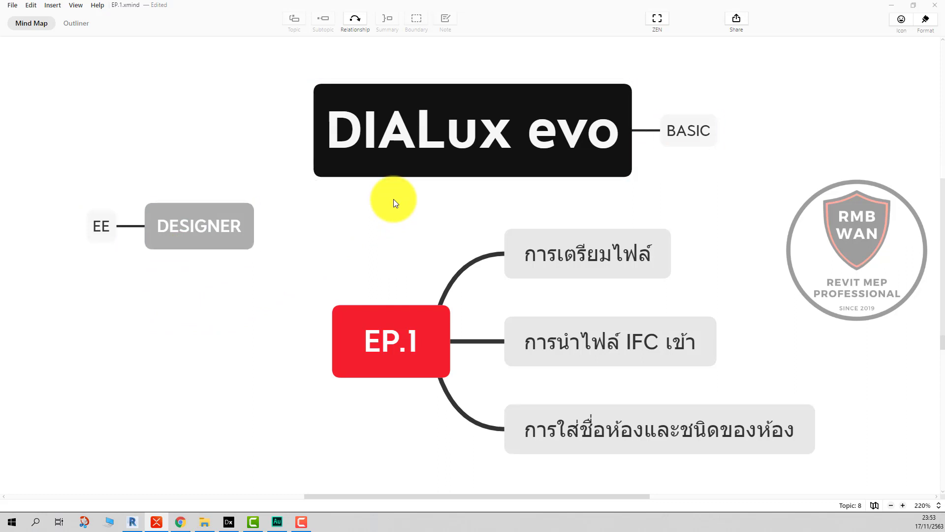
# Glance at the Revit RMB_01 layout plan sheet, then minimize Revit to show XMind.
pyautogui.click(133, 522)
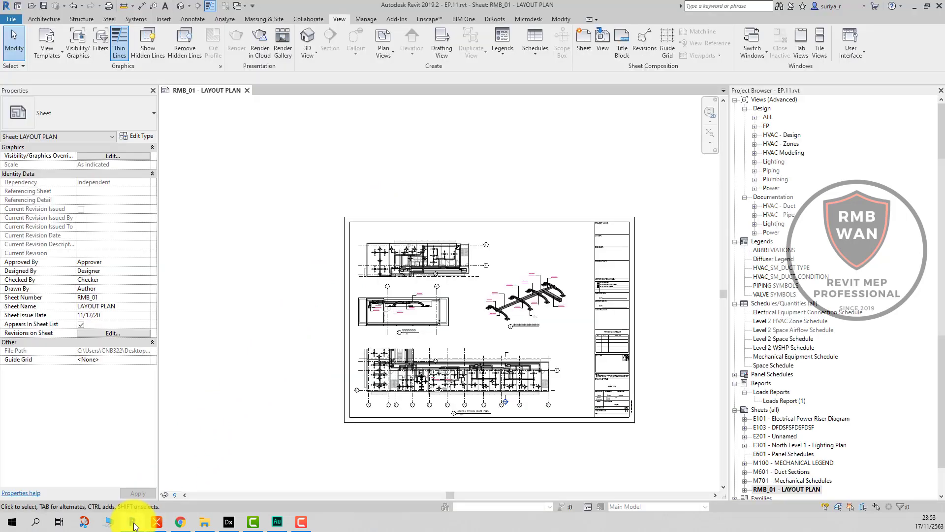
pyautogui.scroll(2, 413, 411)
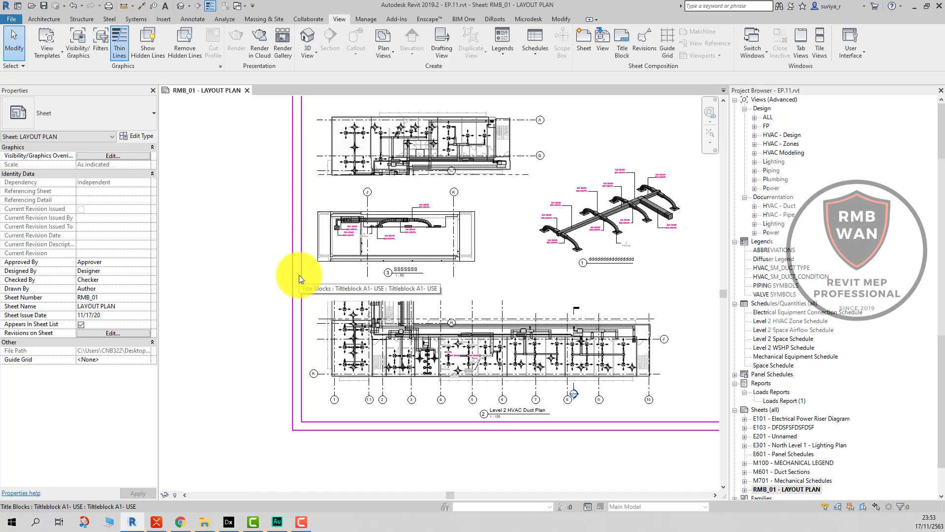
pyautogui.press('Tab')
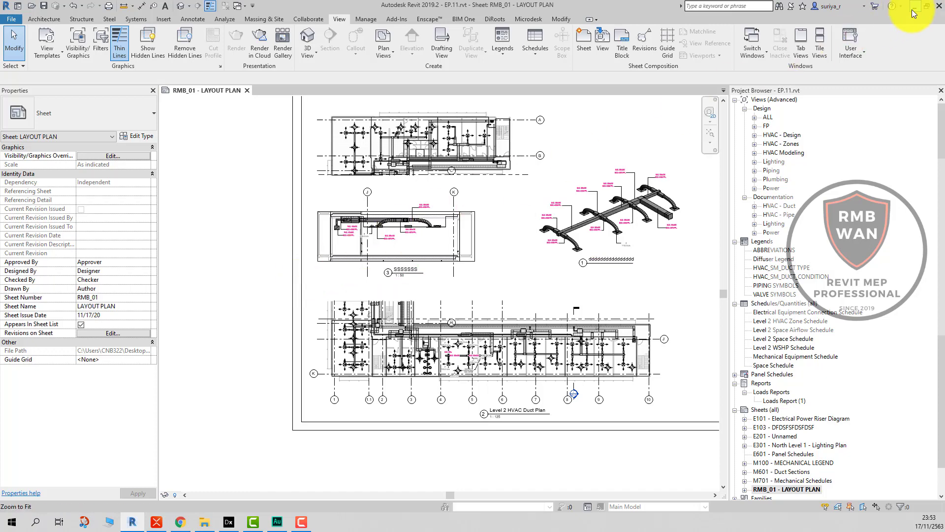
pyautogui.click(913, 7)
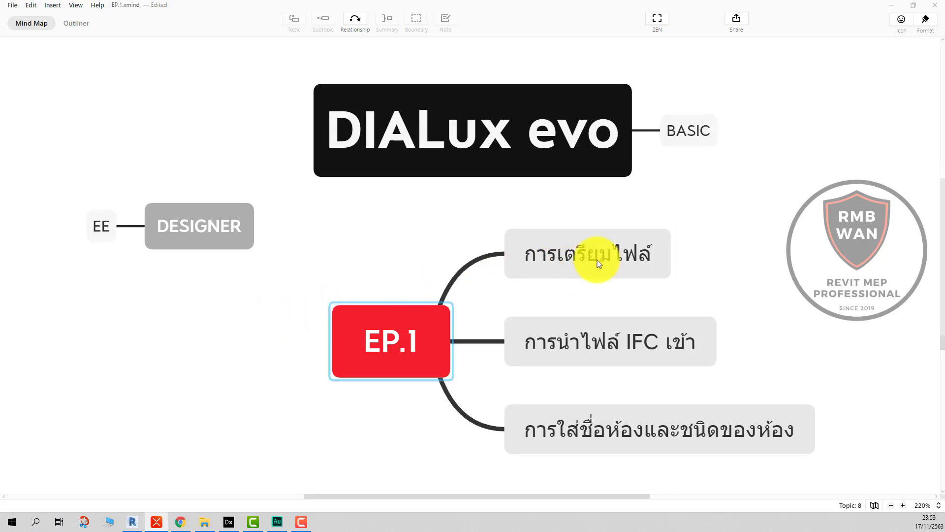
# Append 'EXPORT TO IFC' to the first EP.1 topic 'การเตรียมไฟล์'.
pyautogui.click(637, 252)
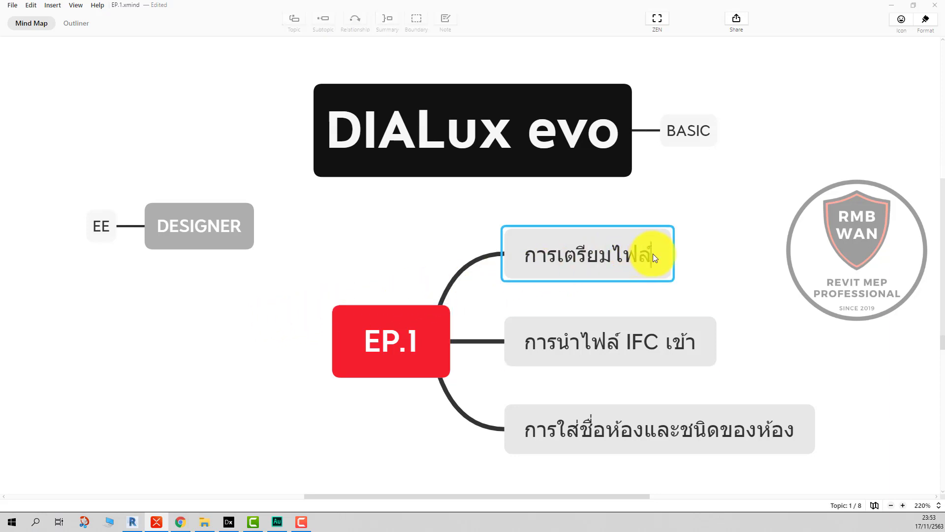
pyautogui.write(' E')
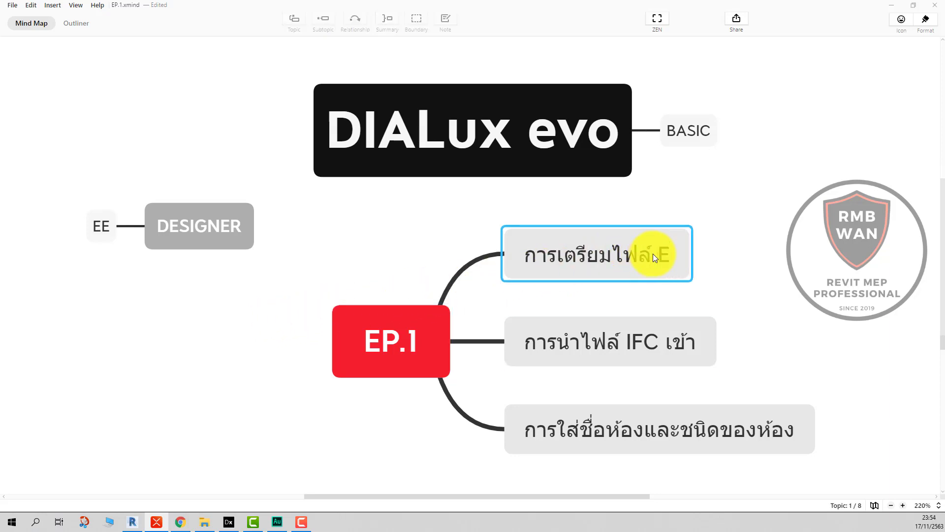
pyautogui.write('XPORT ')
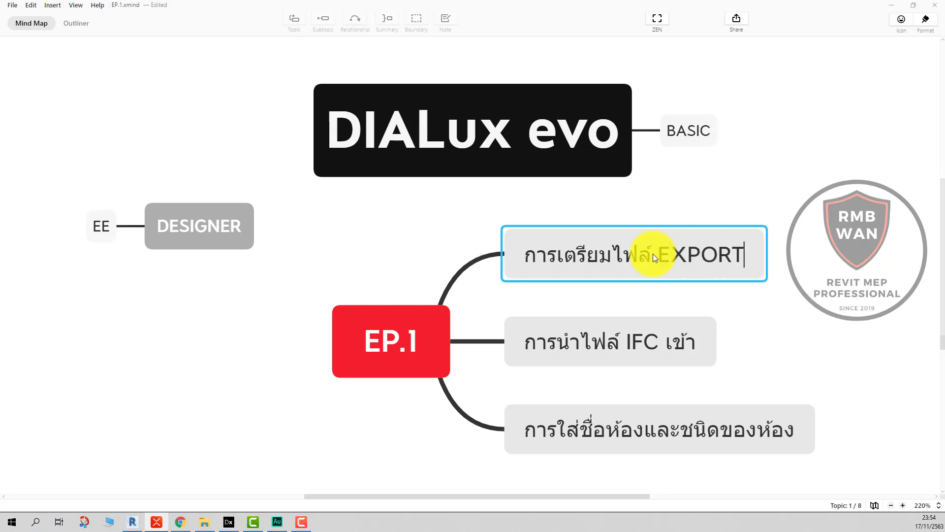
pyautogui.write('T')
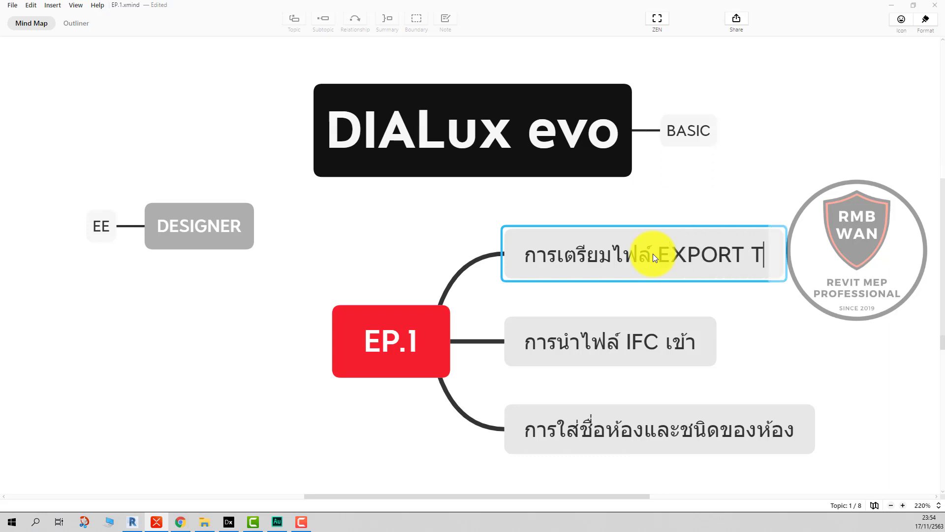
pyautogui.write('O IFC')
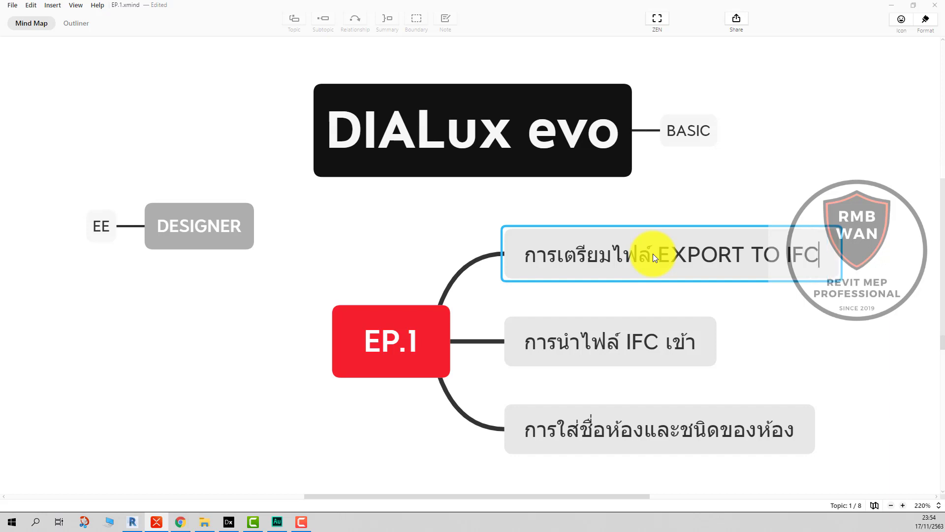
pyautogui.click(371, 270)
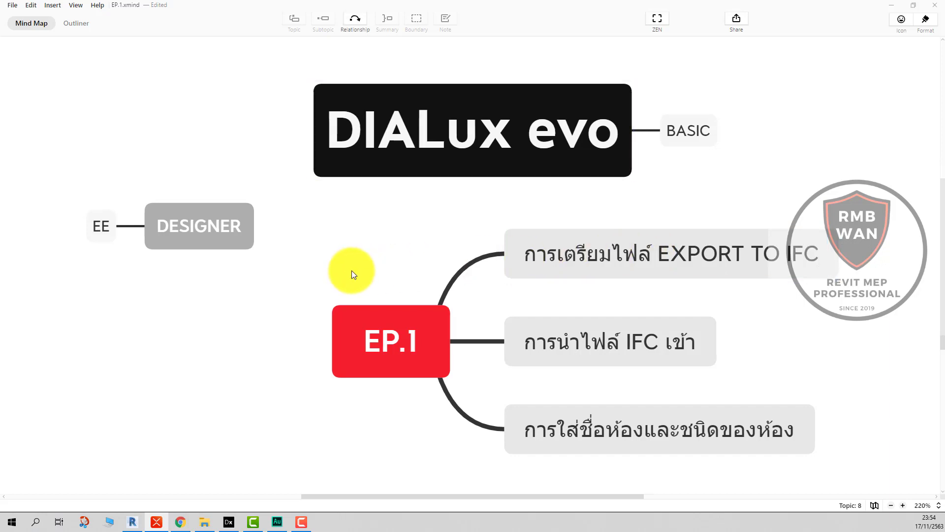
# Add an 'IMPORT IFC' subtopic under the DIALux evo title.
pyautogui.click(576, 115)
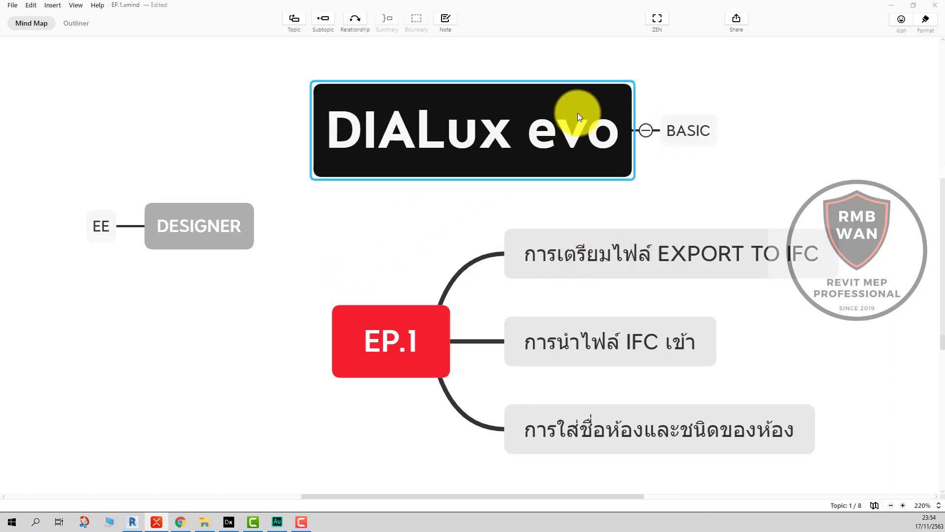
pyautogui.click(325, 20)
pyautogui.doubleClick(695, 149)
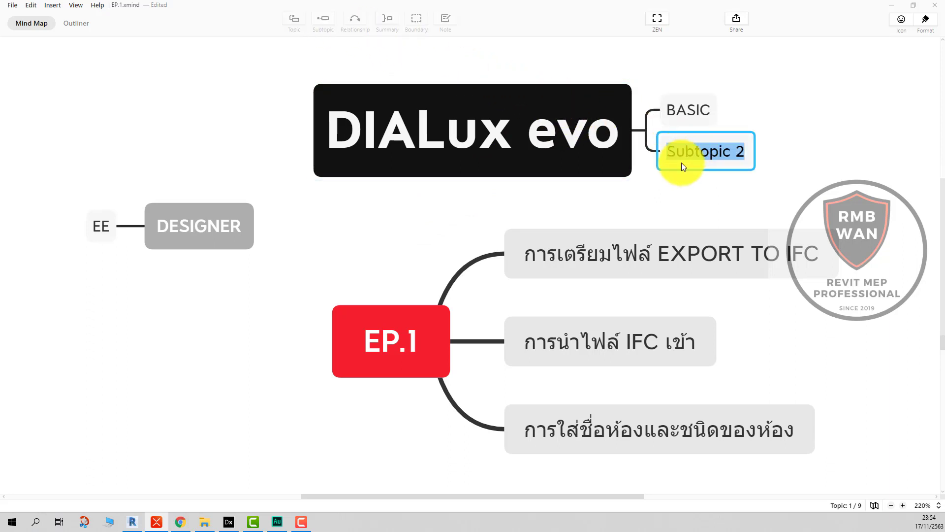
pyautogui.press('BackSpace')
pyautogui.write('PO')
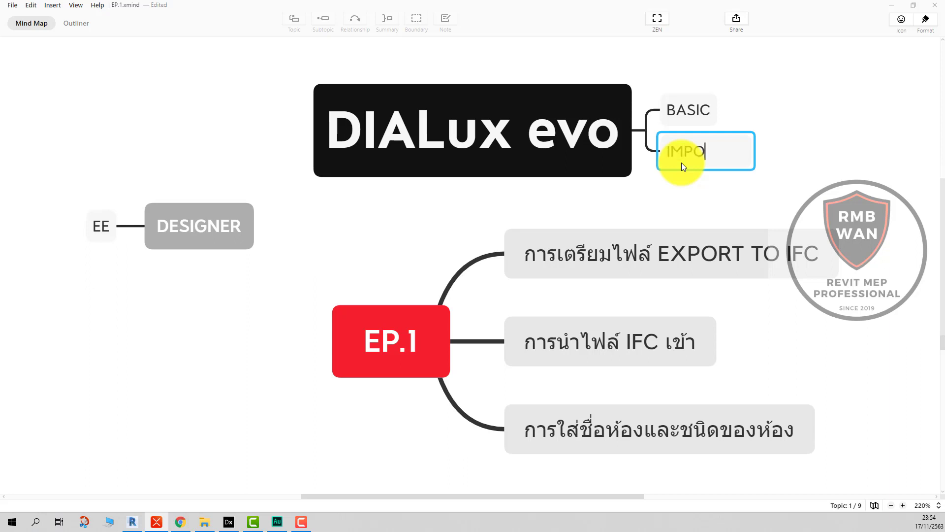
pyautogui.write('RT I')
pyautogui.write('FC')
pyautogui.click(830, 147)
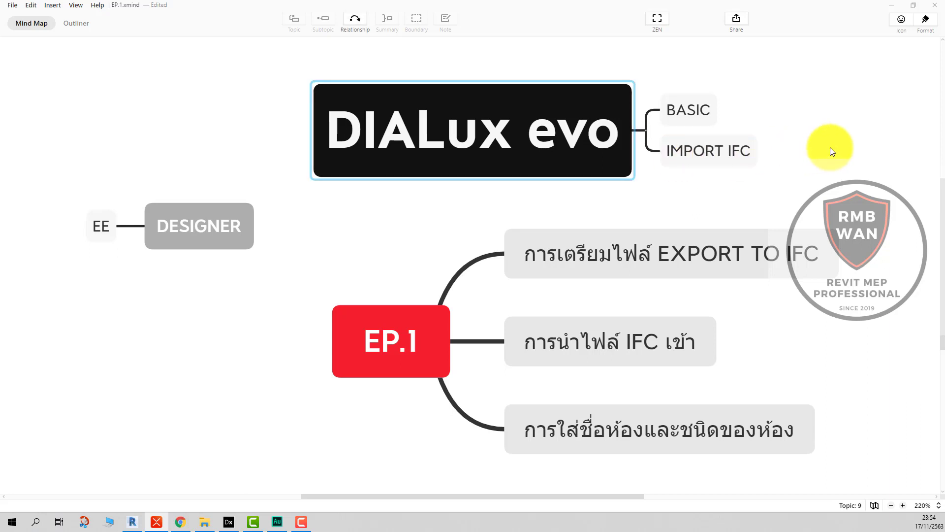
pyautogui.scroll(2, 830, 147)
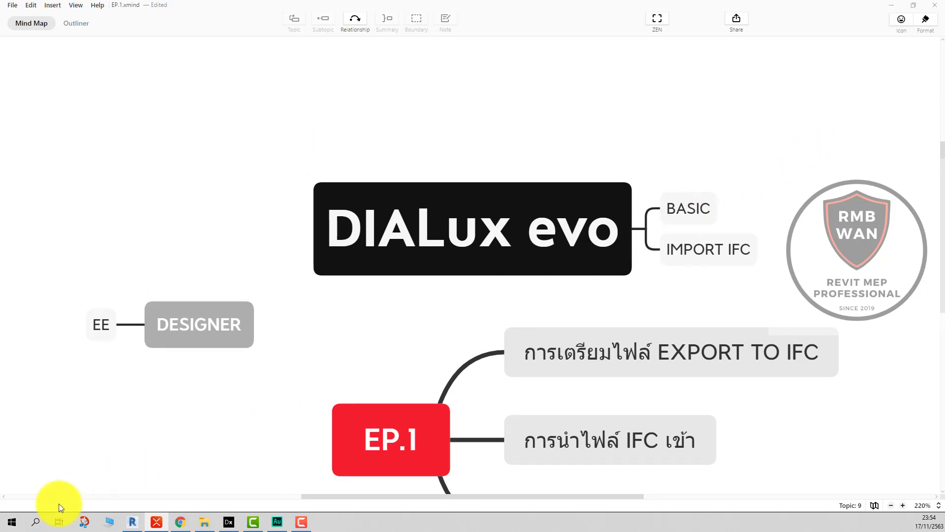
pyautogui.click(12, 522)
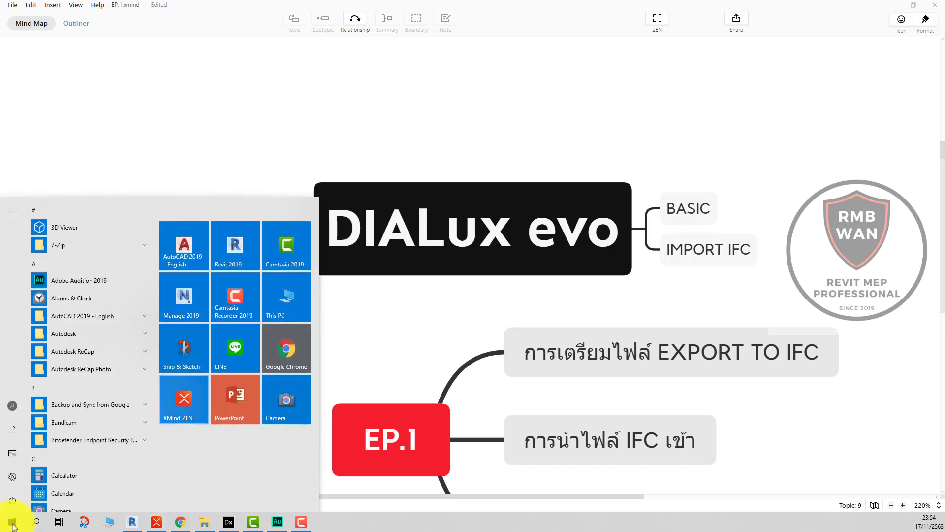
pyautogui.click(12, 525)
pyautogui.click(12, 525)
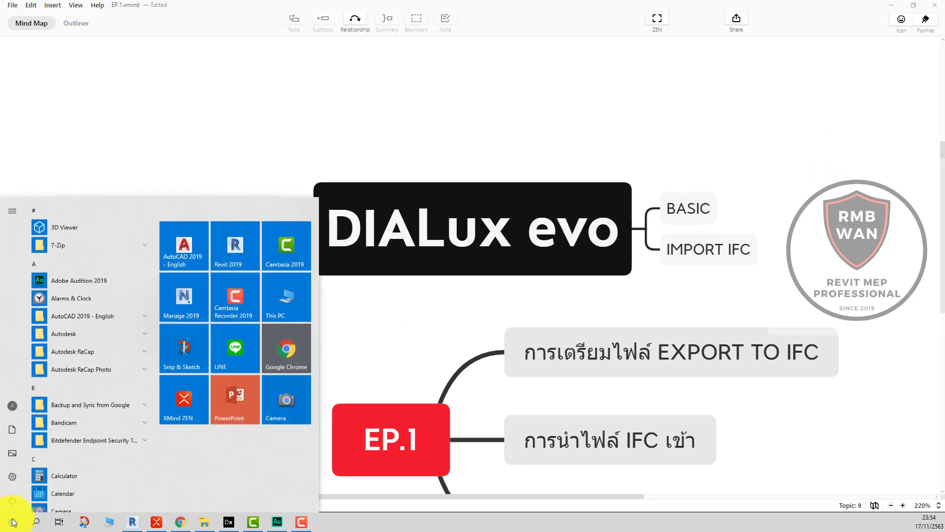
pyautogui.scroll(-2, 77, 346)
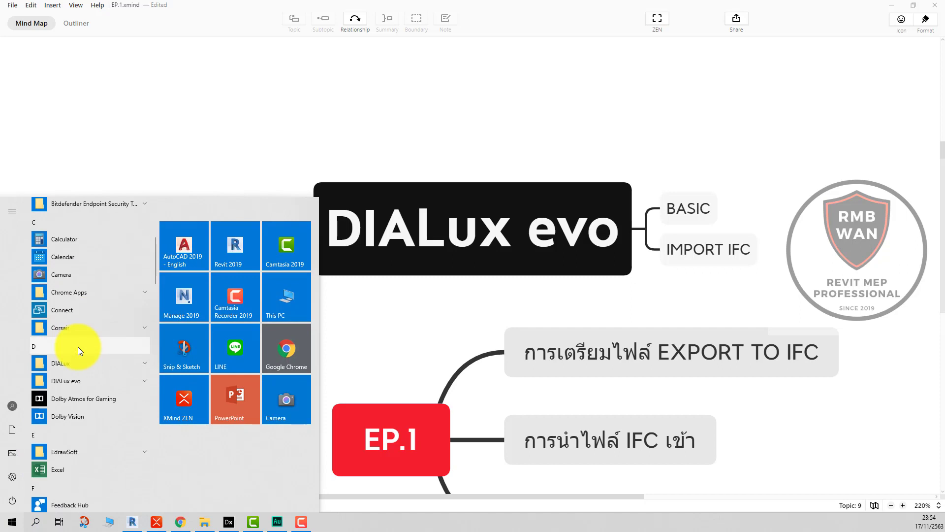
pyautogui.scroll(-2, 78, 347)
pyautogui.scroll(-2, 86, 379)
pyautogui.scroll(-2, 94, 409)
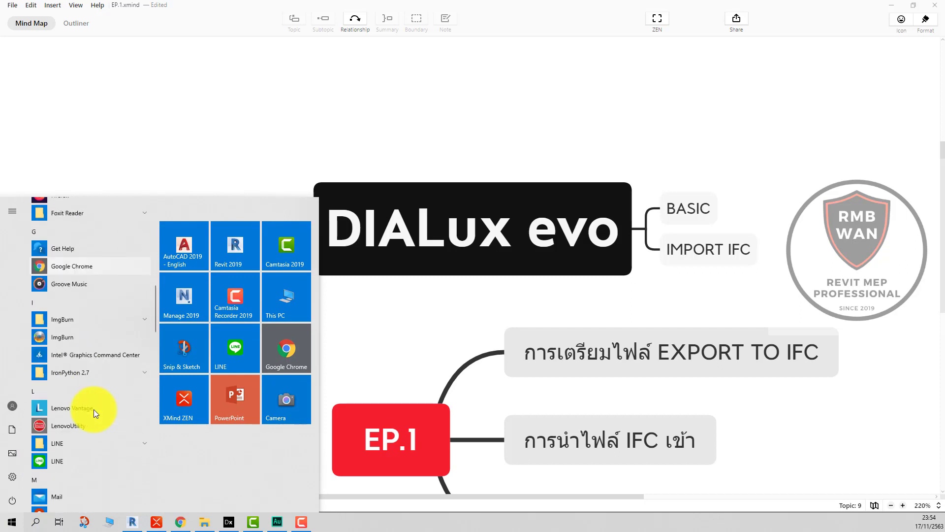
pyautogui.scroll(-2, 93, 409)
pyautogui.scroll(-2, 93, 409)
pyautogui.scroll(-2, 94, 409)
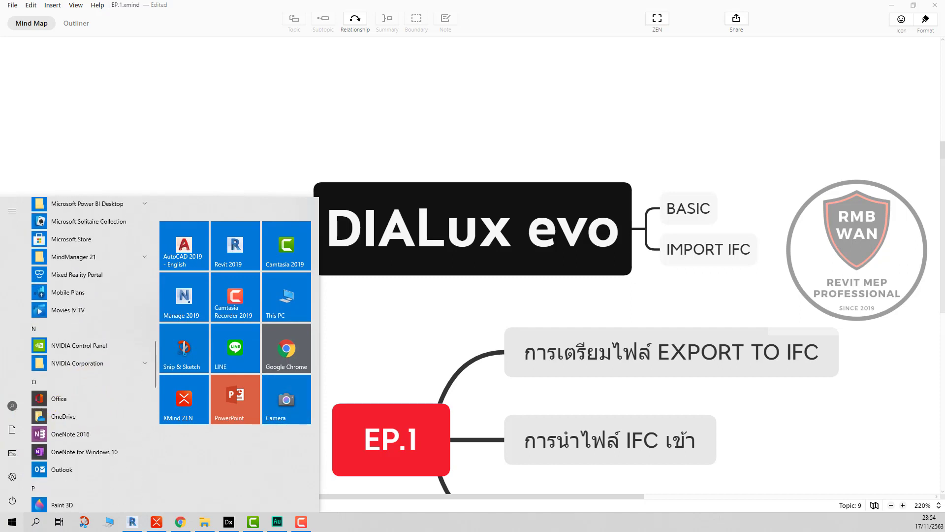
pyautogui.press('Escape')
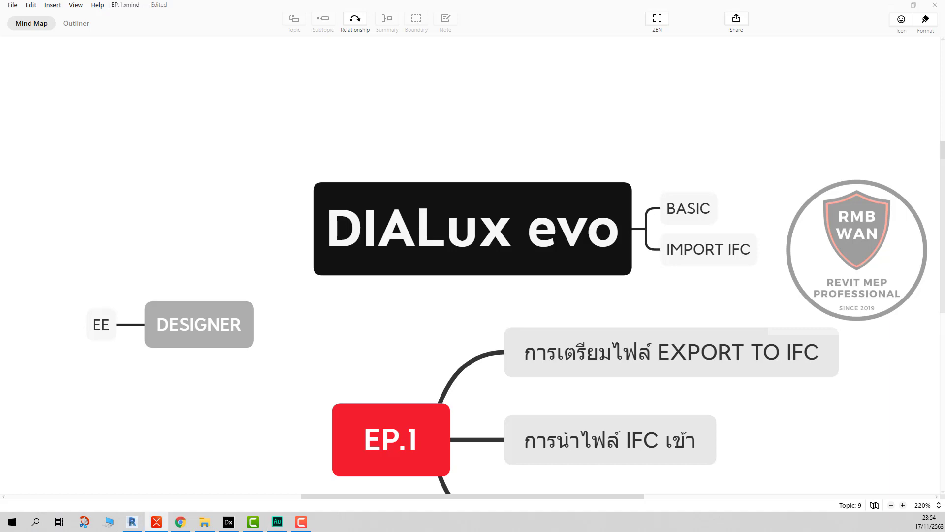
# Scroll over the EP.1 map and briefly enter, then leave, editing of the DIALux evo topic.
pyautogui.scroll(-2, 293, 238)
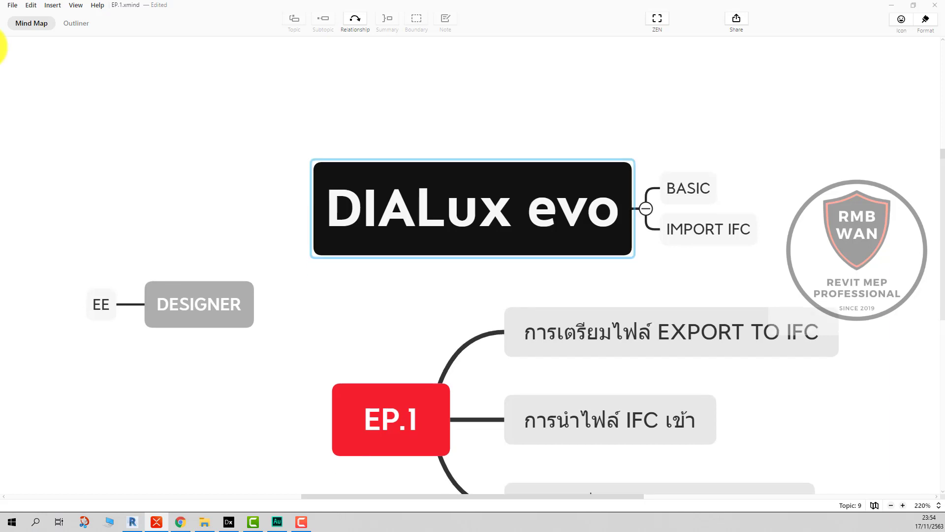
pyautogui.scroll(1, 337, 265)
pyautogui.scroll(-1, 338, 264)
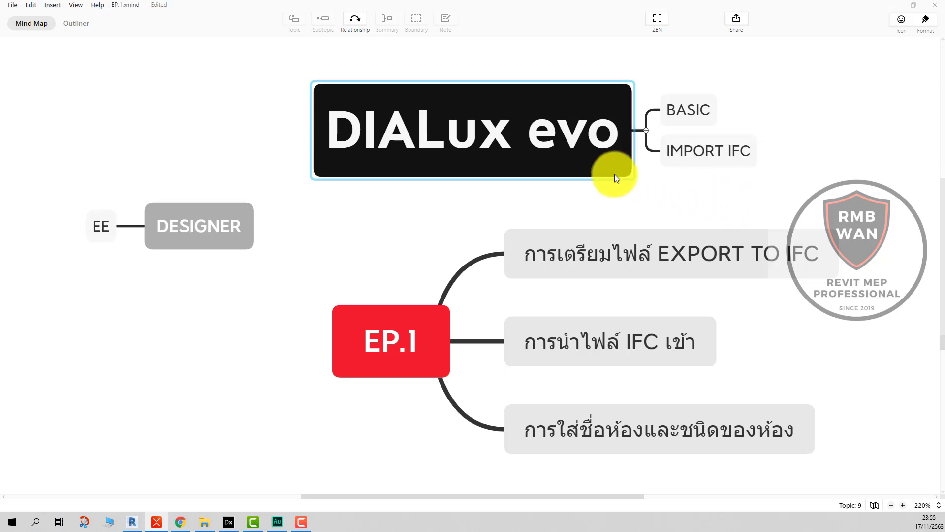
pyautogui.doubleClick(431, 128)
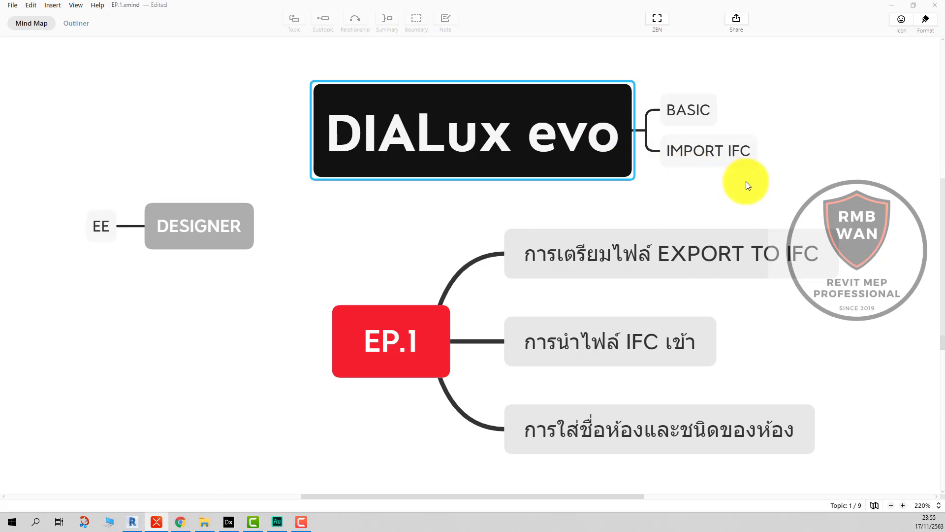
pyautogui.hotkey('ctrl', 'shift', 'r')
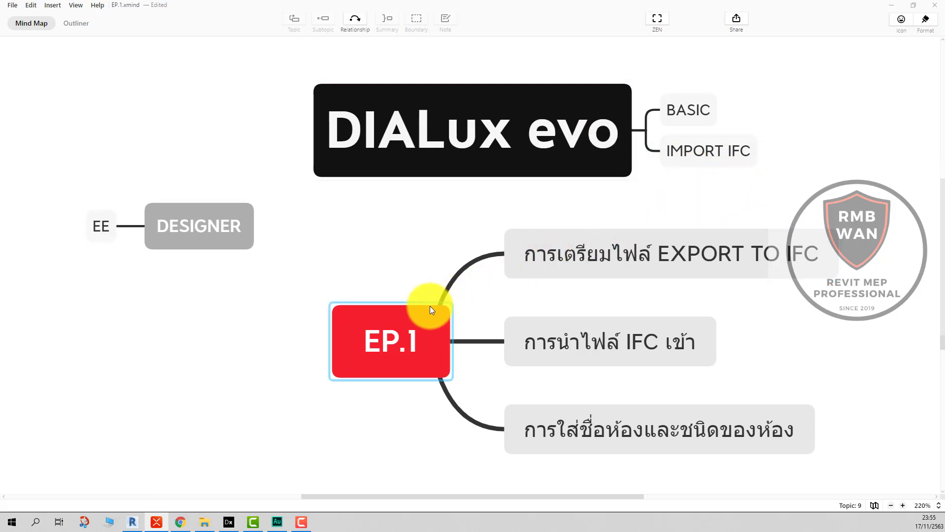
# Select the DESIGNER and EE topics together and move them up beside EP.1.
pyautogui.click(430, 309)
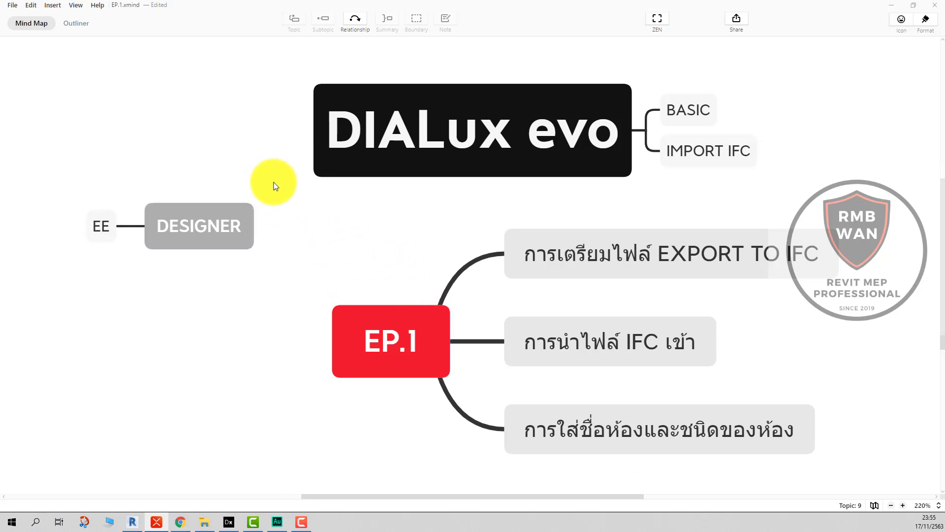
pyautogui.moveTo(278, 180); pyautogui.dragTo(98, 283)
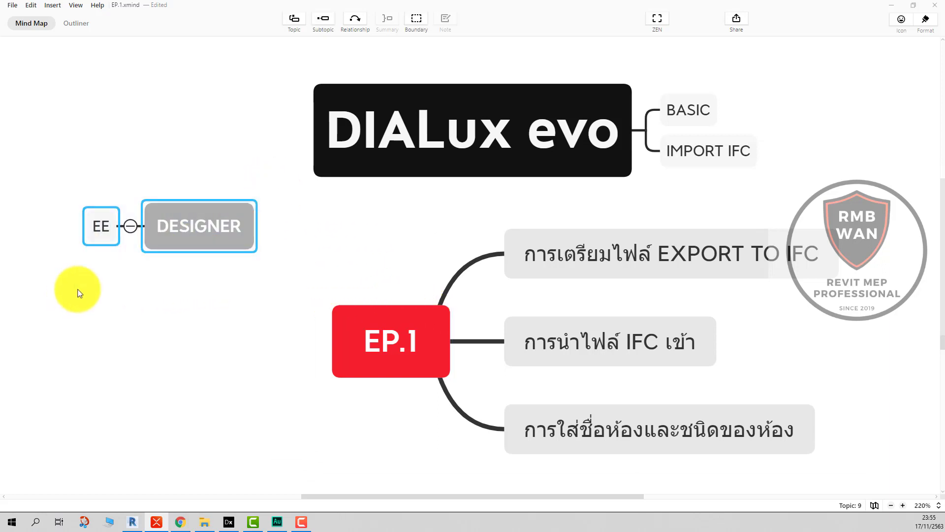
pyautogui.moveTo(183, 263)
pyautogui.mouseDown()
pyautogui.moveTo(181, 280)
pyautogui.moveTo(212, 290)
pyautogui.mouseUp()
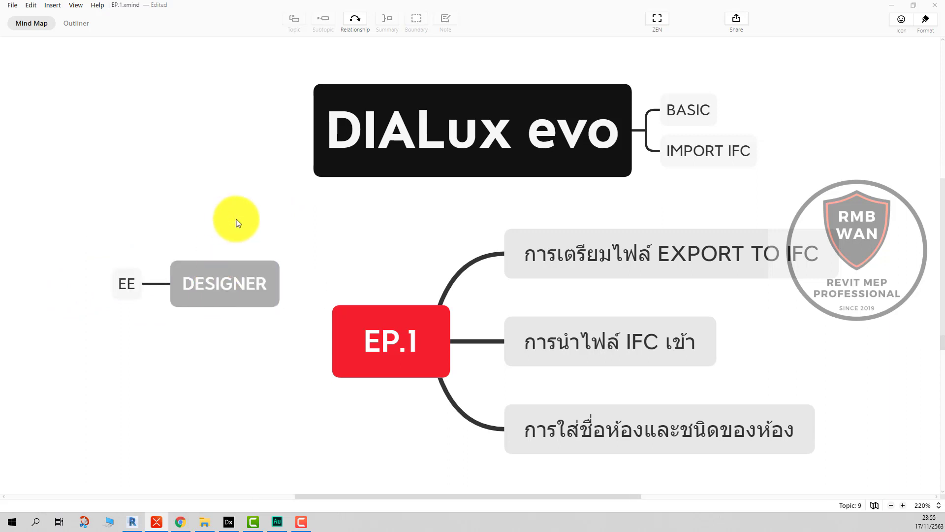
pyautogui.moveTo(287, 225); pyautogui.dragTo(114, 349)
pyautogui.moveTo(231, 286); pyautogui.dragTo(227, 246)
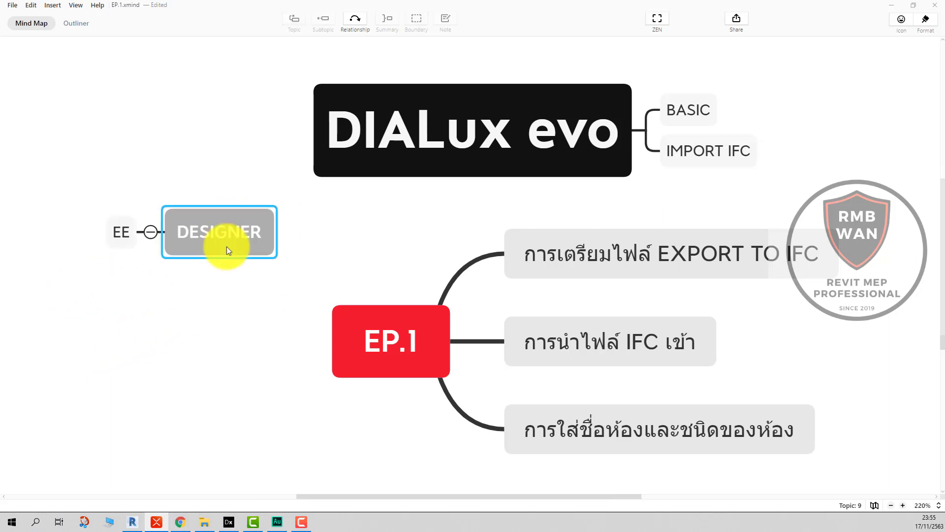
pyautogui.click(231, 324)
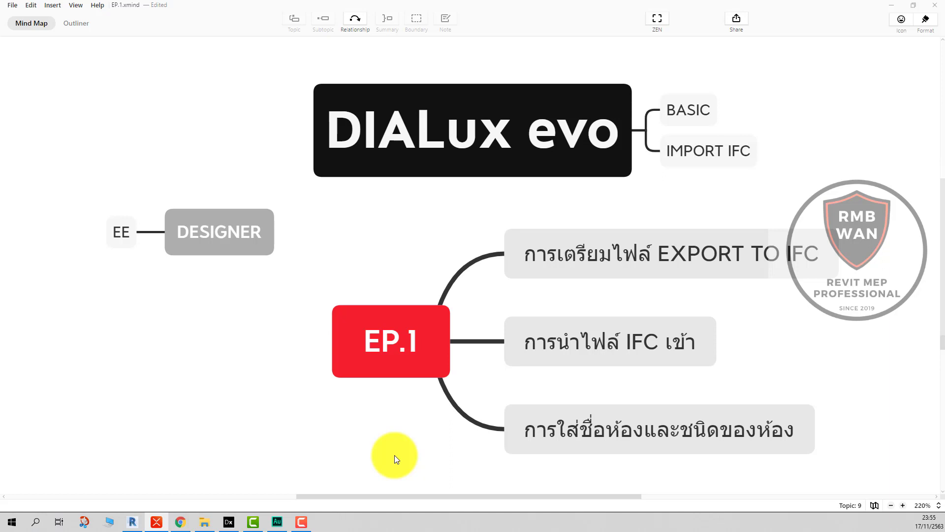
# Toggle between DIALux evo and the mind map, ending with DIALux evo's start screen in front.
pyautogui.click(228, 522)
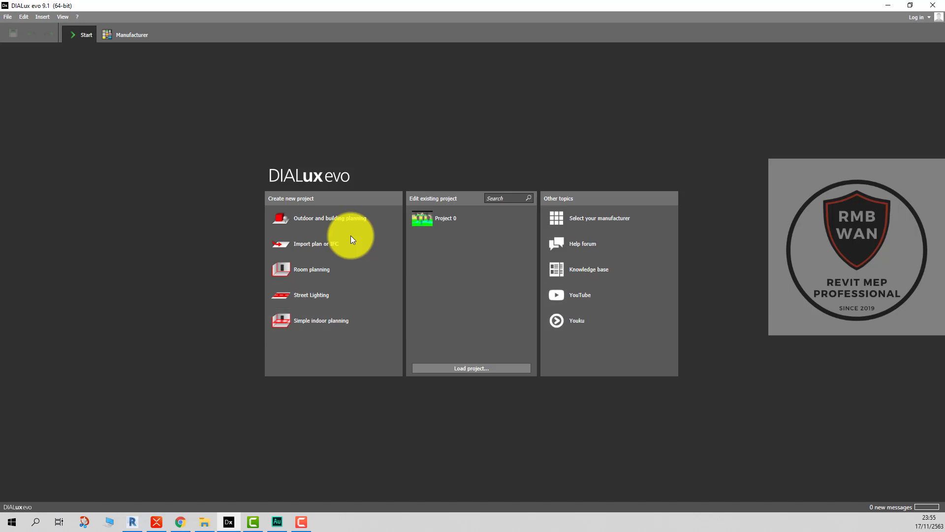
pyautogui.click(888, 6)
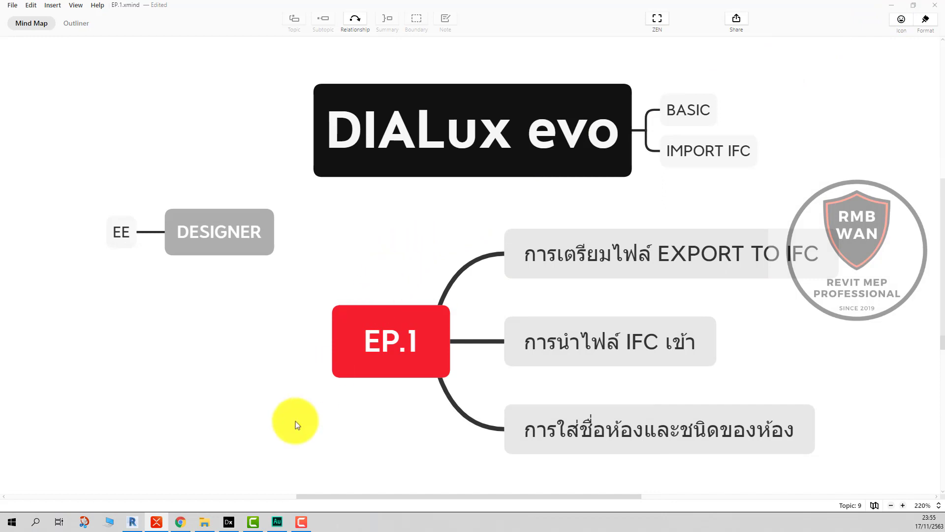
pyautogui.click(228, 521)
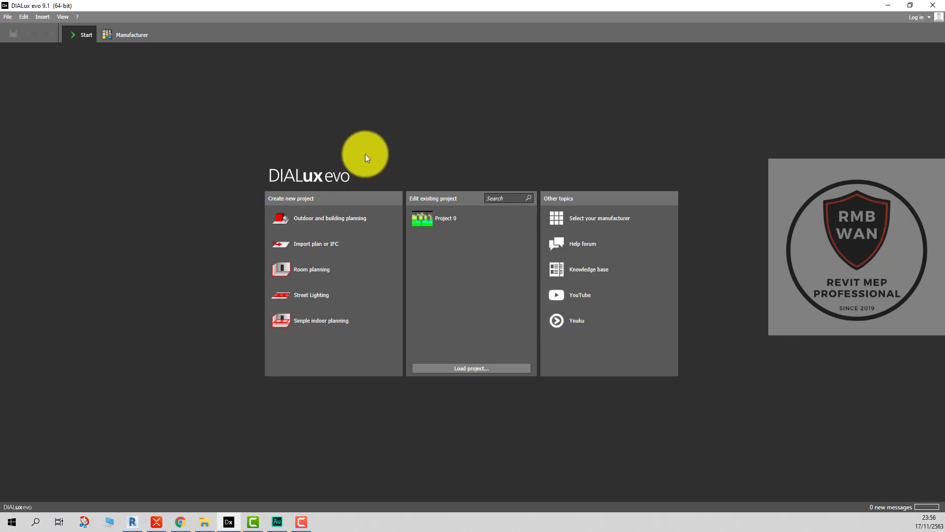
pyautogui.click(889, 6)
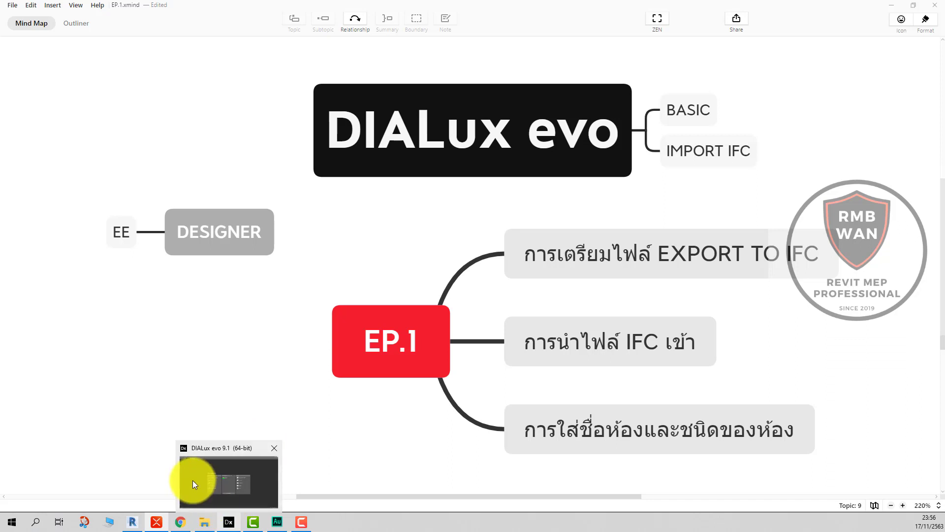
pyautogui.click(193, 480)
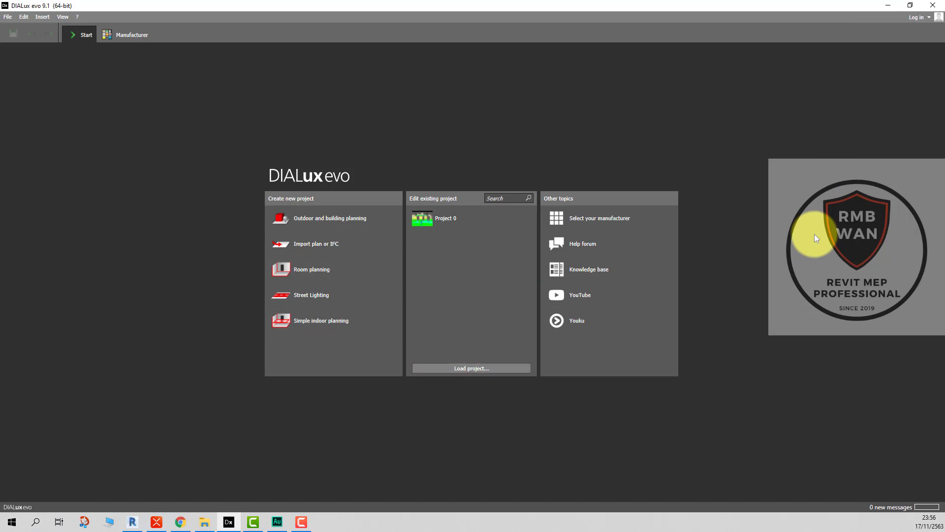
pyautogui.click(890, 4)
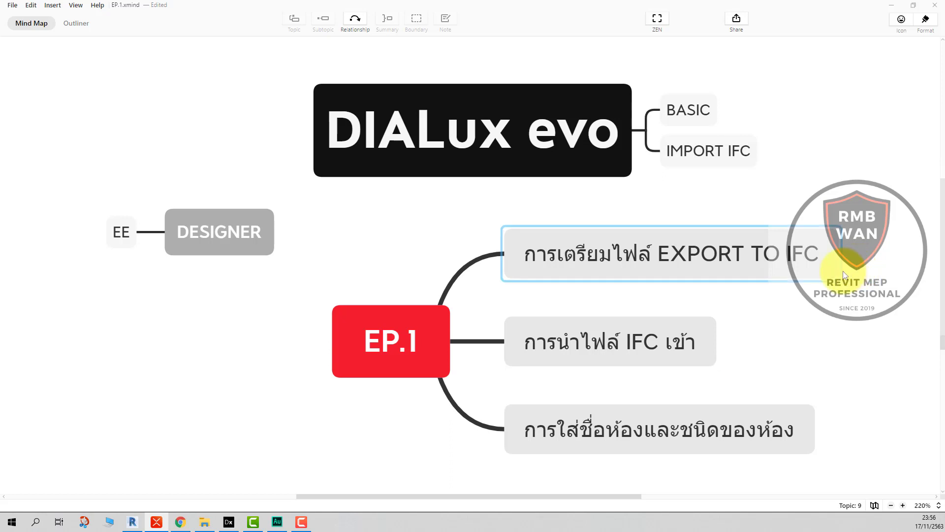
pyautogui.scroll(-1, 844, 275)
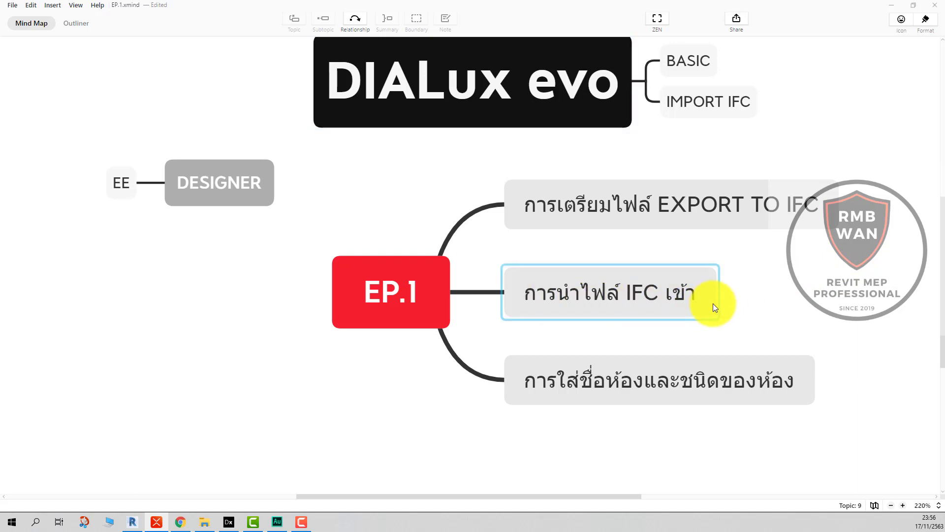
pyautogui.press('Down')
pyautogui.scroll(-2, 713, 303)
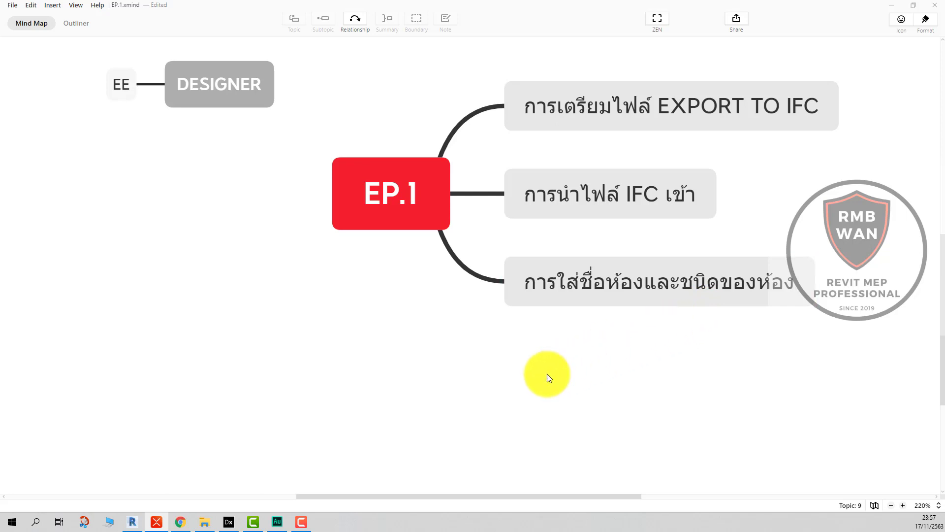
pyautogui.scroll(2, 547, 374)
pyautogui.scroll(2, 282, 356)
pyautogui.scroll(-1, 282, 357)
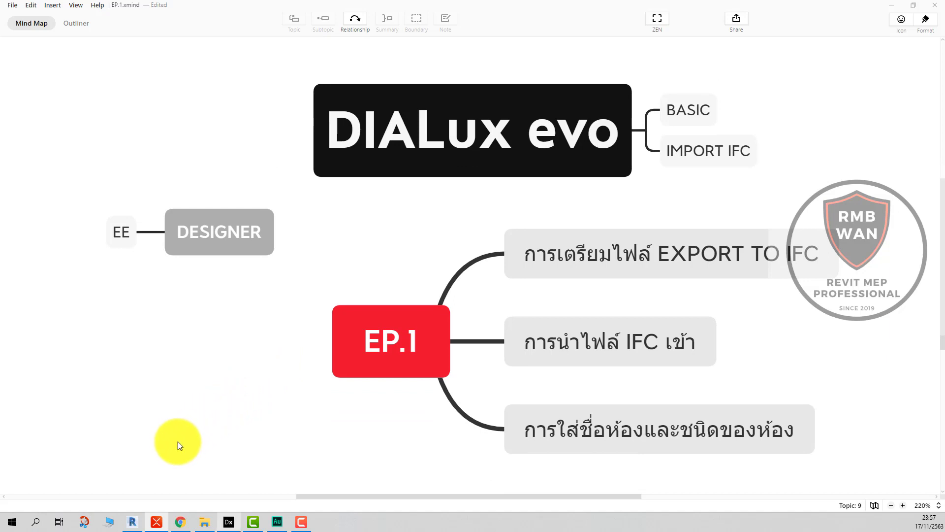
pyautogui.click(891, 5)
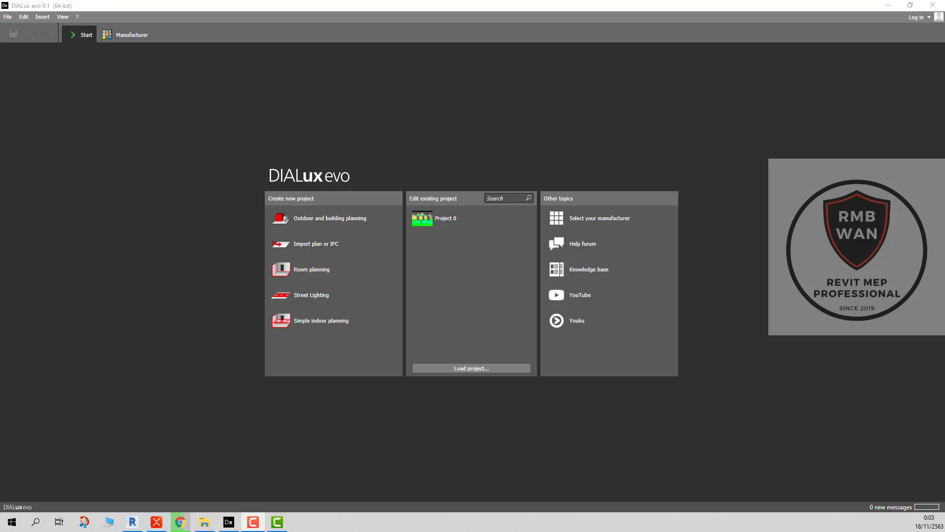
# Switch to Revit and close the RMB_01 layout plan sheet.
pyautogui.hotkey('alt', 'Tab')
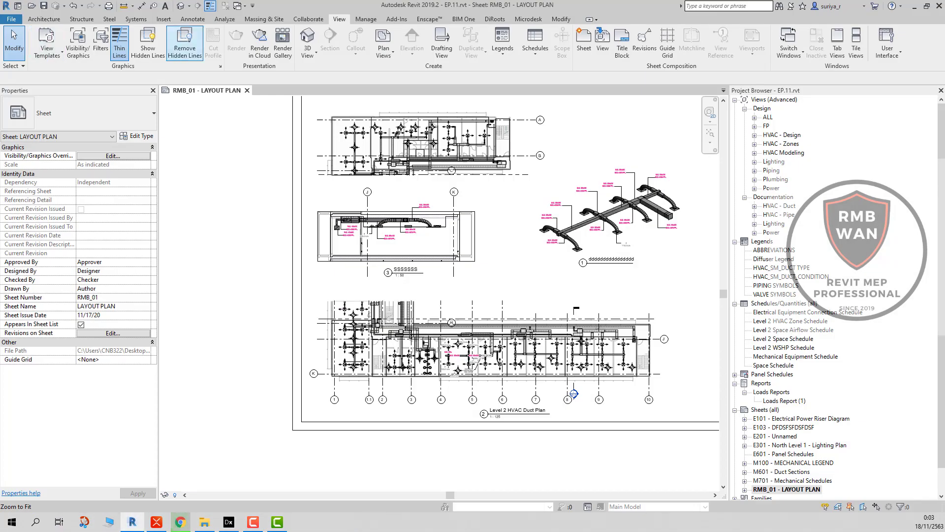
pyautogui.click(246, 91)
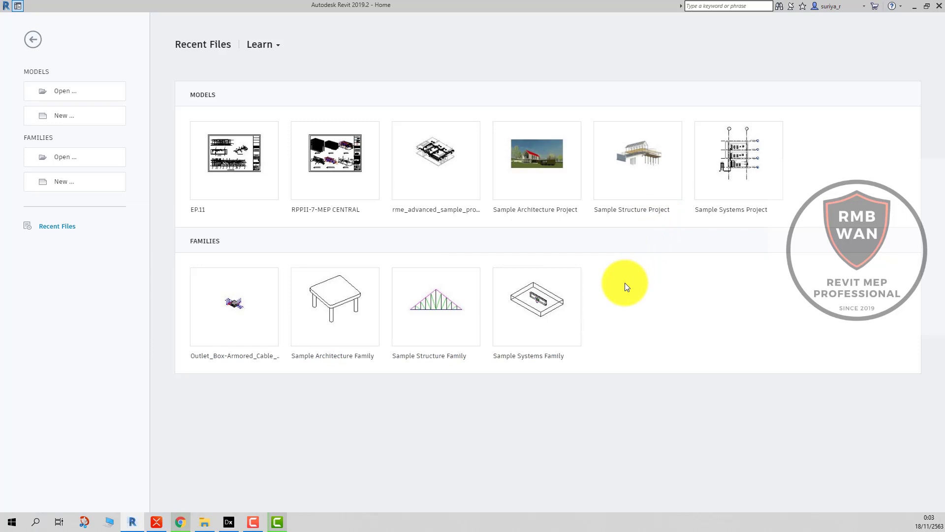
# Create a 'DIALux evo_BASIC' folder on the Desktop from Revit's Open dialog.
pyautogui.click(67, 99)
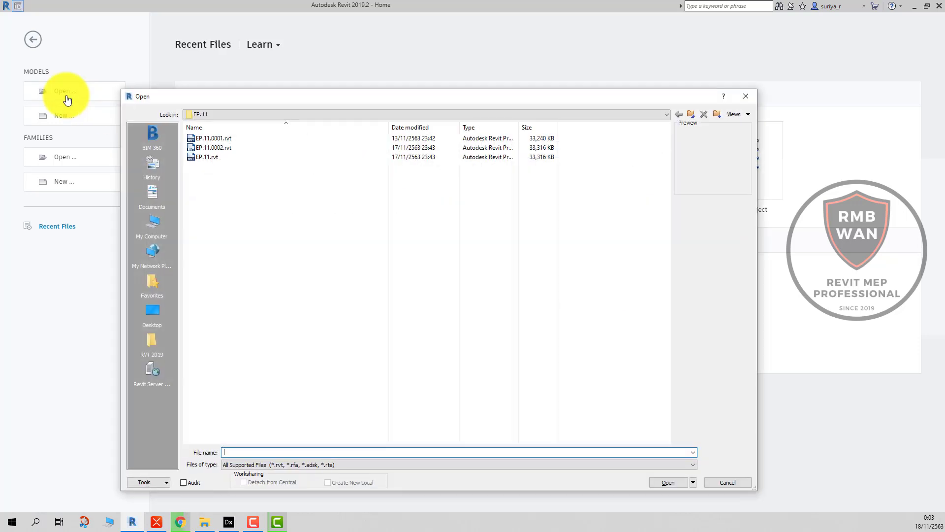
pyautogui.click(691, 113)
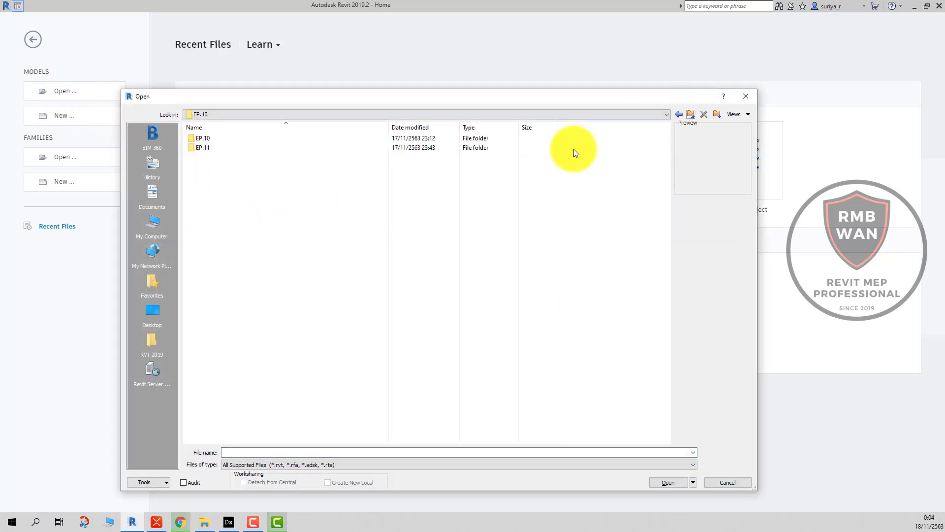
pyautogui.click(690, 114)
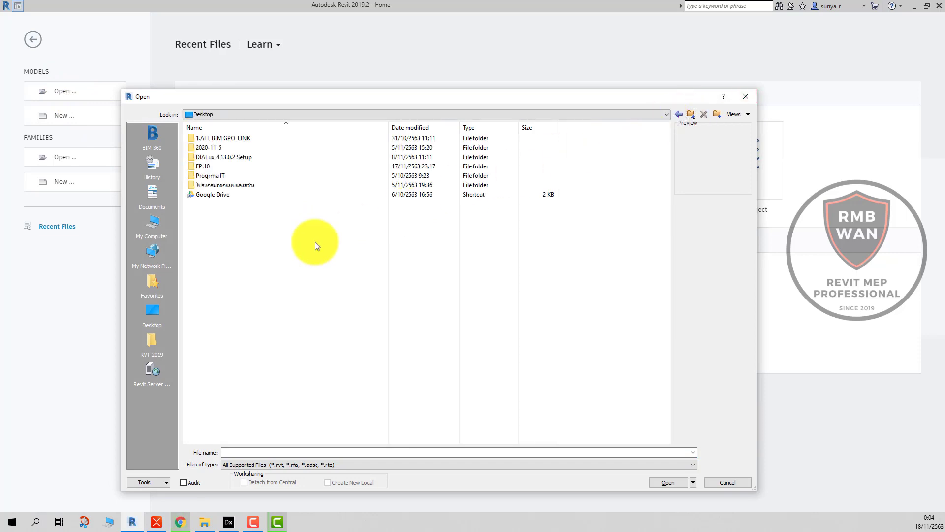
pyautogui.click(703, 120)
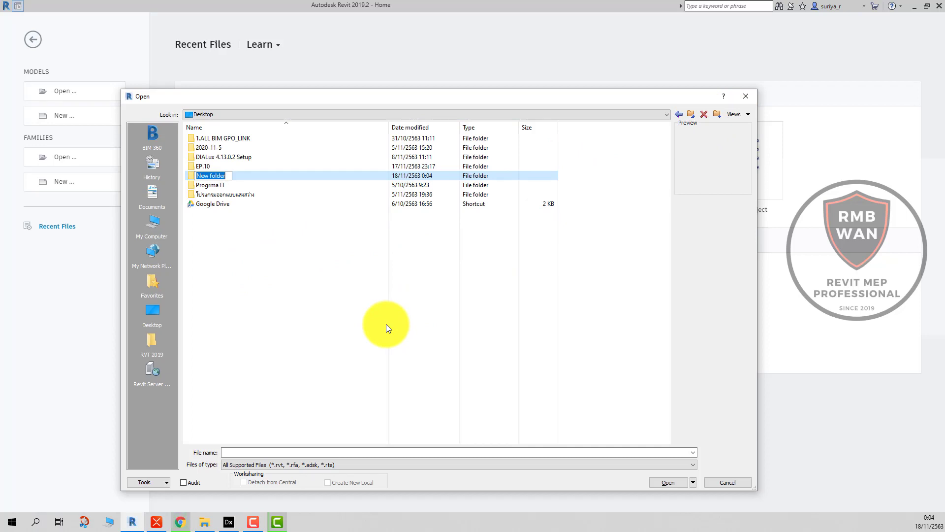
pyautogui.write('d')
pyautogui.write('AL')
pyautogui.write('uX')
pyautogui.write(' evo')
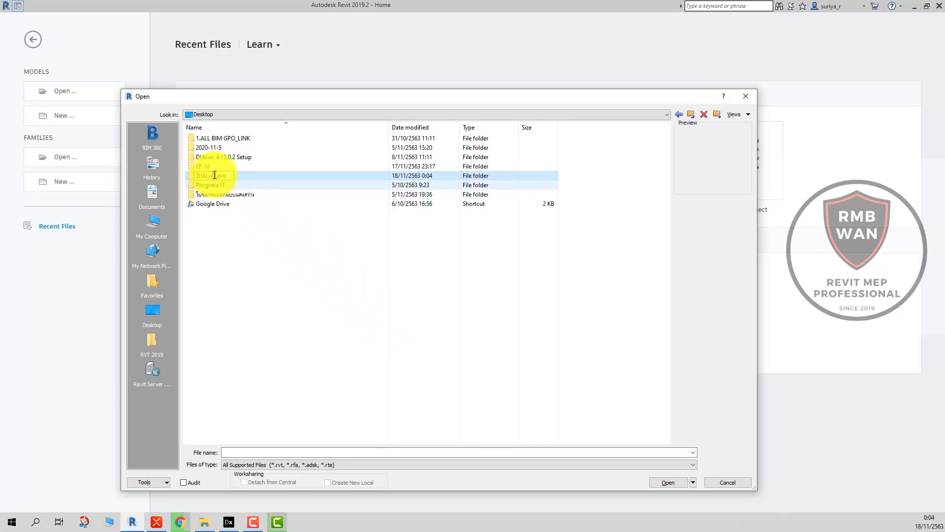
pyautogui.moveTo(215, 175); pyautogui.dragTo(229, 177)
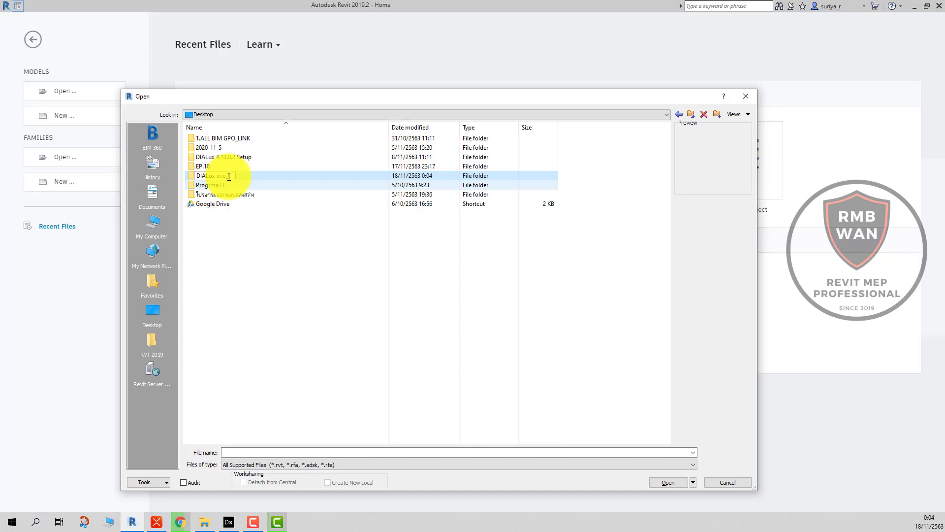
pyautogui.write('SI')
pyautogui.write('C')
pyautogui.press('Return')
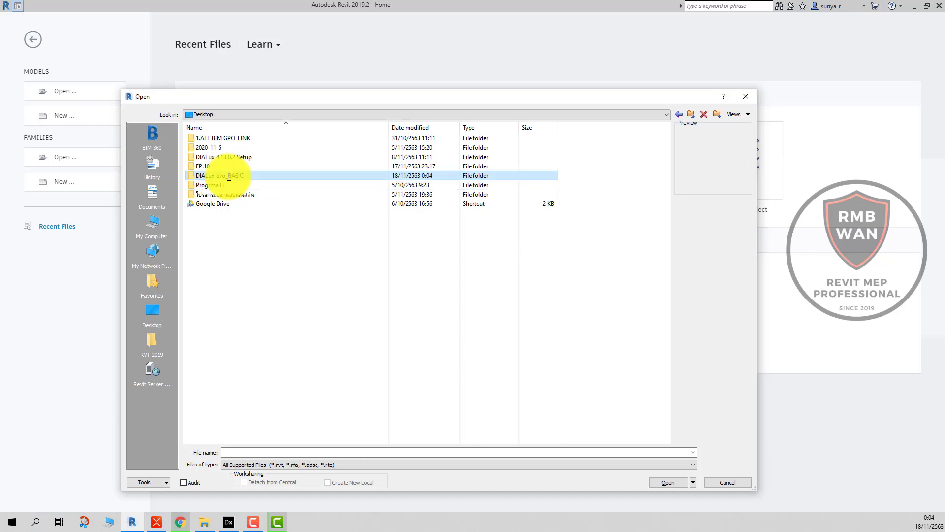
pyautogui.doubleClick(228, 176)
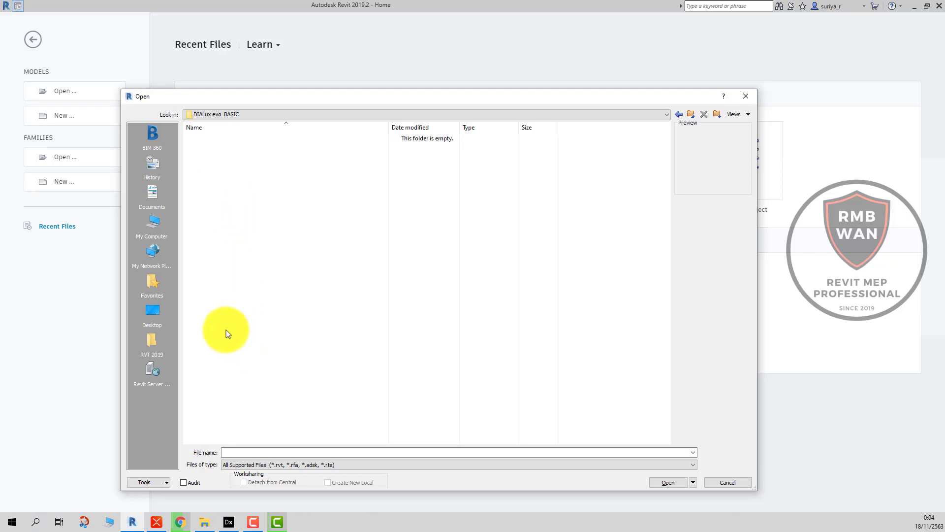
# Browse to C:\Program Files\Autodesk\Revit 2019\Samples and pick Arch Link Model.rvt.
pyautogui.click(147, 223)
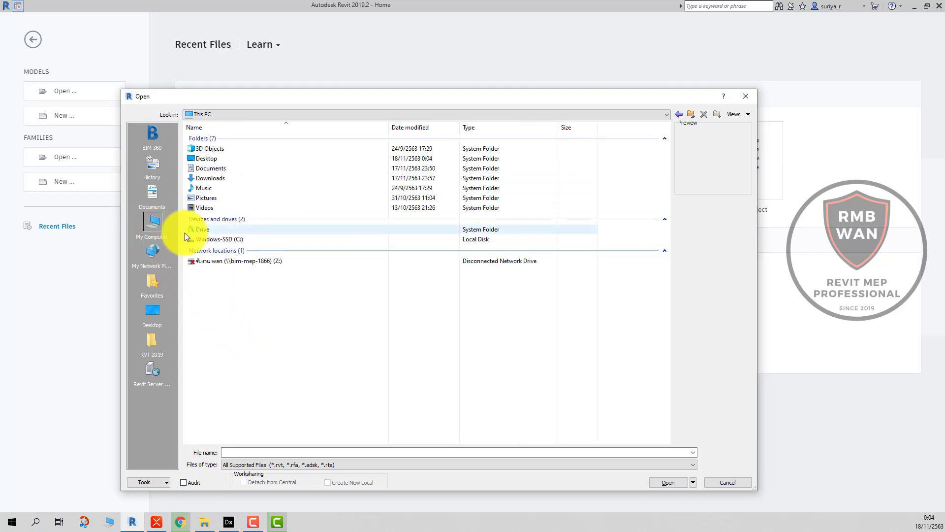
pyautogui.doubleClick(214, 241)
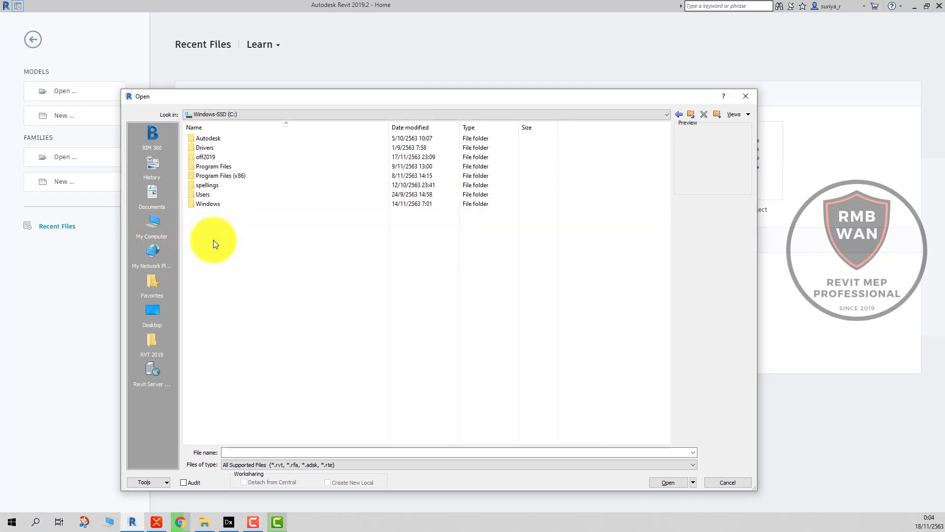
pyautogui.doubleClick(210, 166)
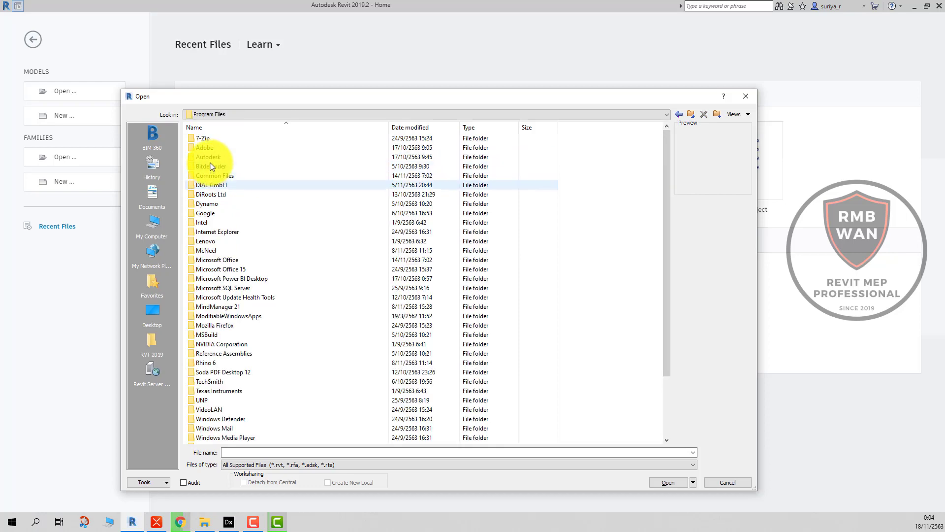
pyautogui.doubleClick(211, 157)
pyautogui.doubleClick(211, 276)
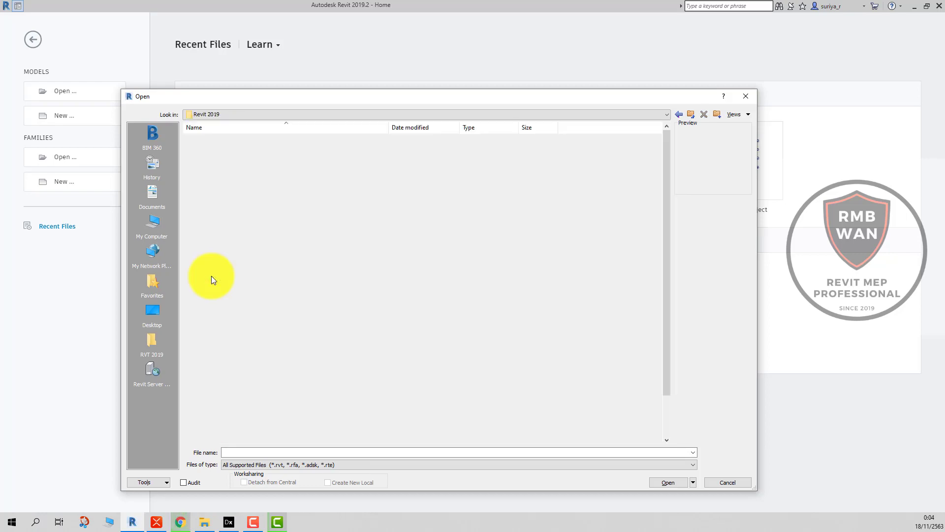
pyautogui.scroll(-2, 211, 276)
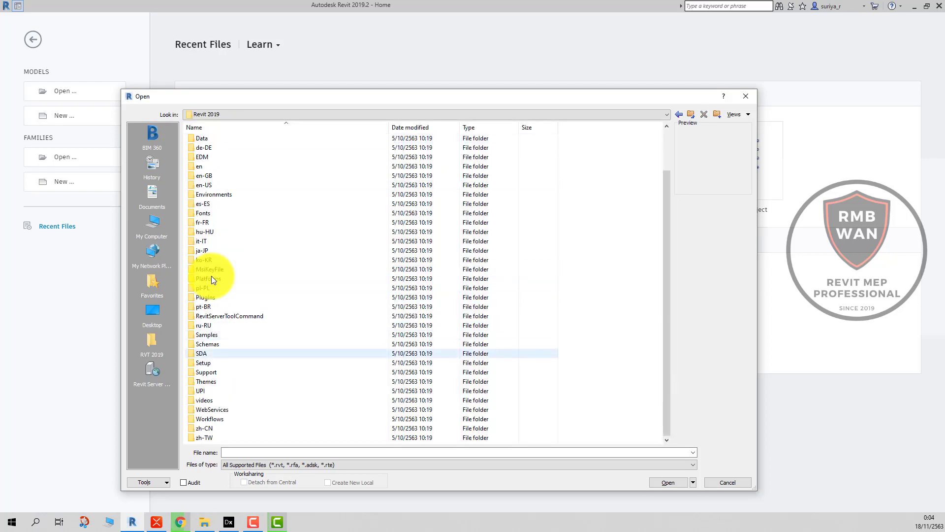
pyautogui.click(209, 336)
pyautogui.doubleClick(209, 335)
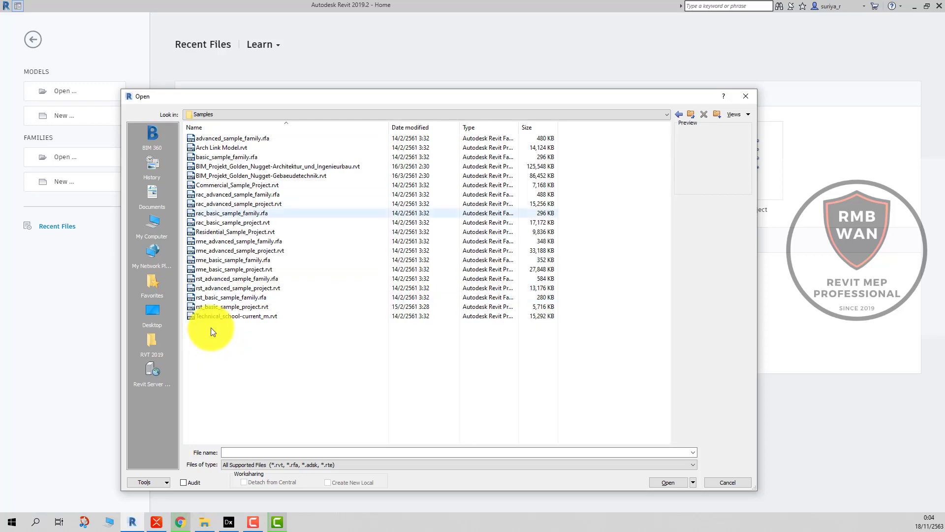
pyautogui.click(234, 196)
pyautogui.click(219, 148)
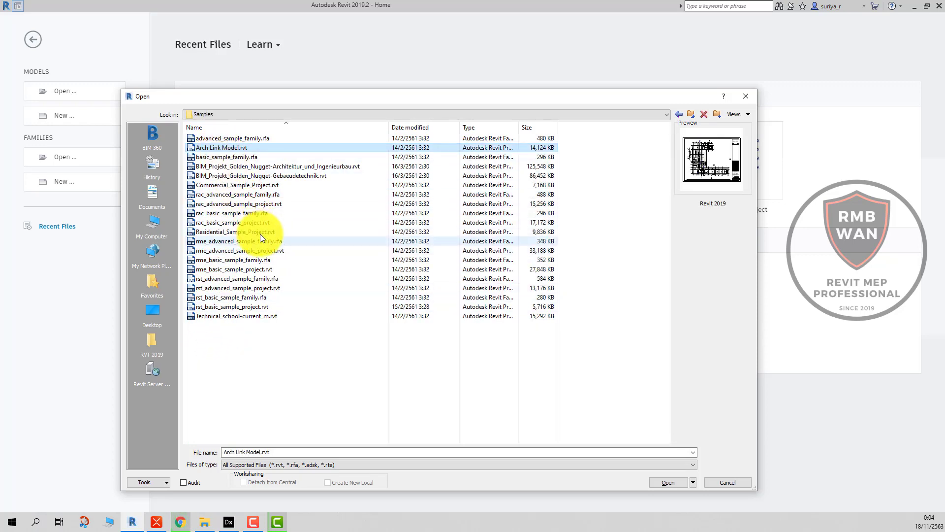
# Create an 'EP.1' folder inside Desktop\DIALux evo_BASIC and paste Arch Link Model.rvt into it.
pyautogui.click(154, 220)
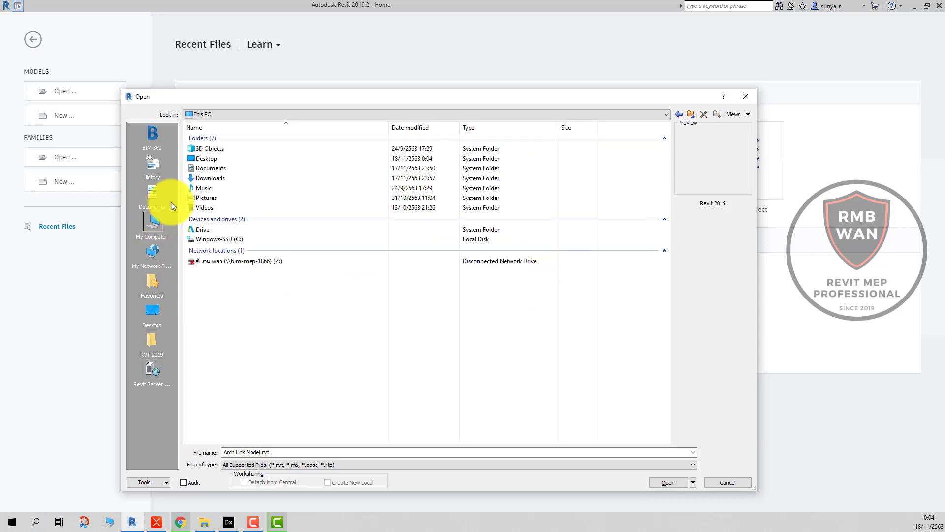
pyautogui.click(214, 157)
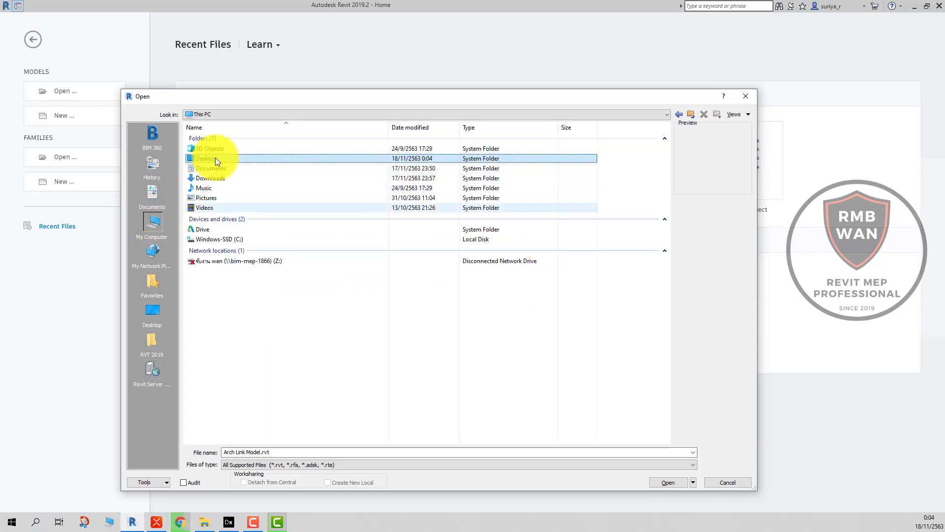
pyautogui.doubleClick(216, 158)
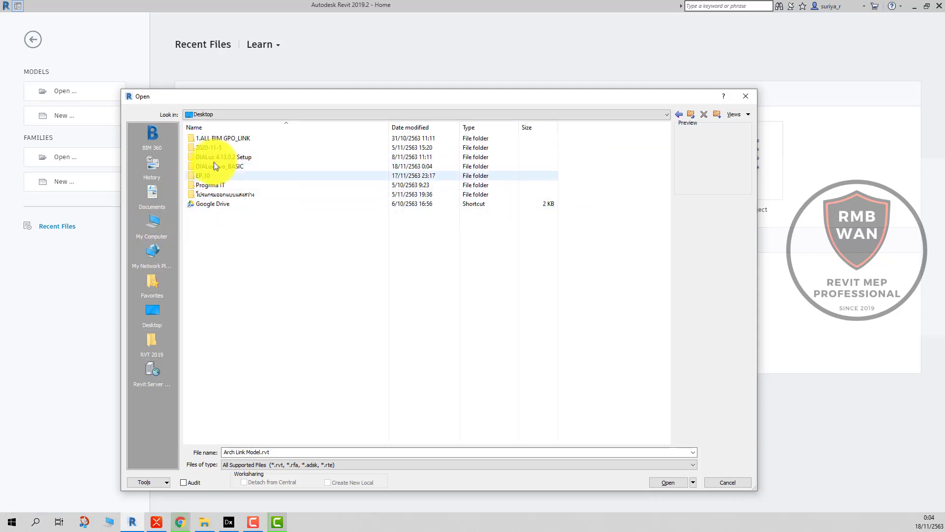
pyautogui.doubleClick(213, 165)
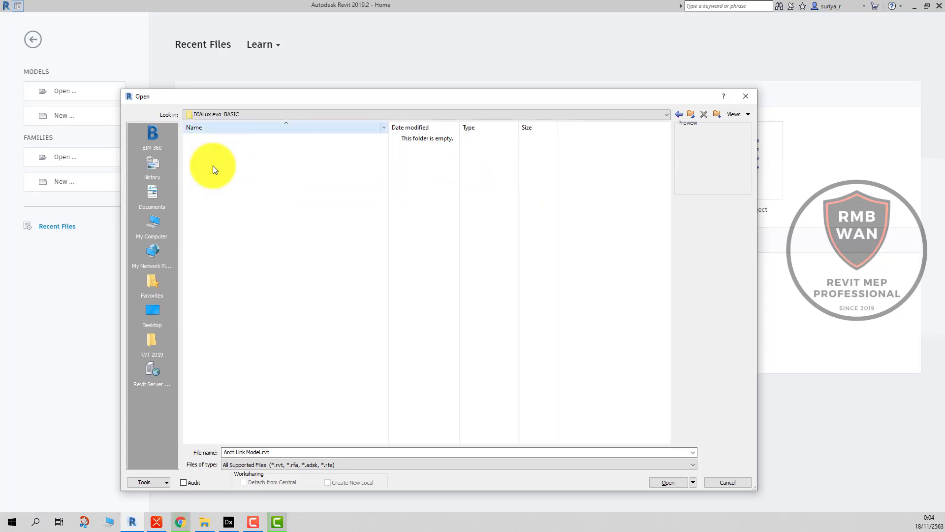
pyautogui.click(718, 114)
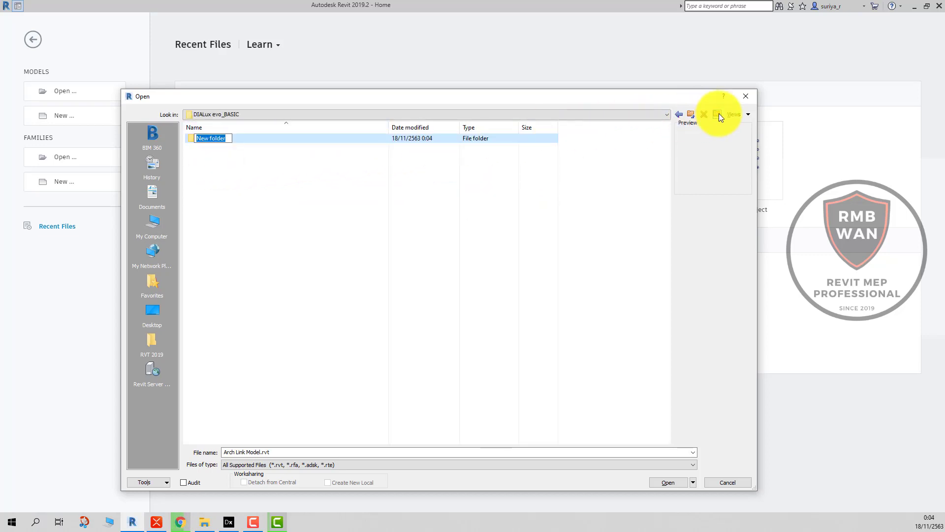
pyautogui.write('EP.')
pyautogui.write('1')
pyautogui.press('Return')
pyautogui.press('Return')
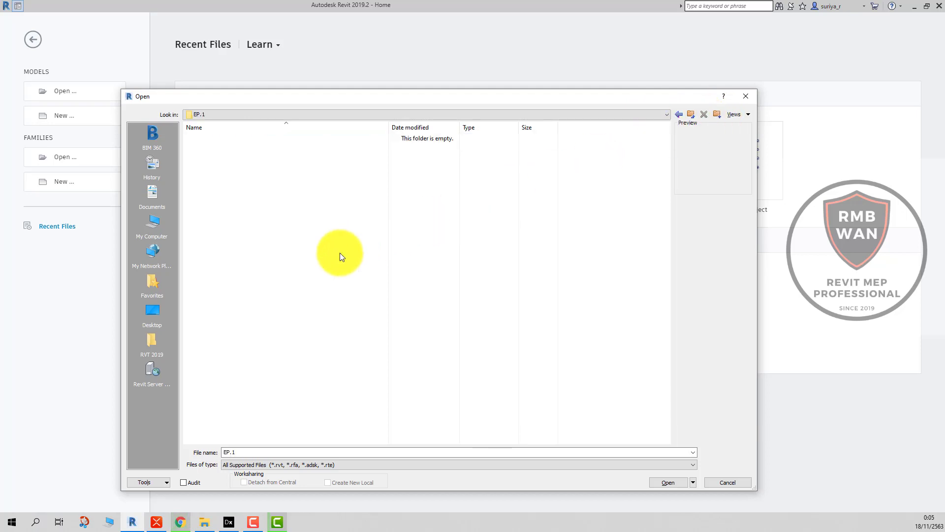
pyautogui.hotkey('ctrl', 'v')
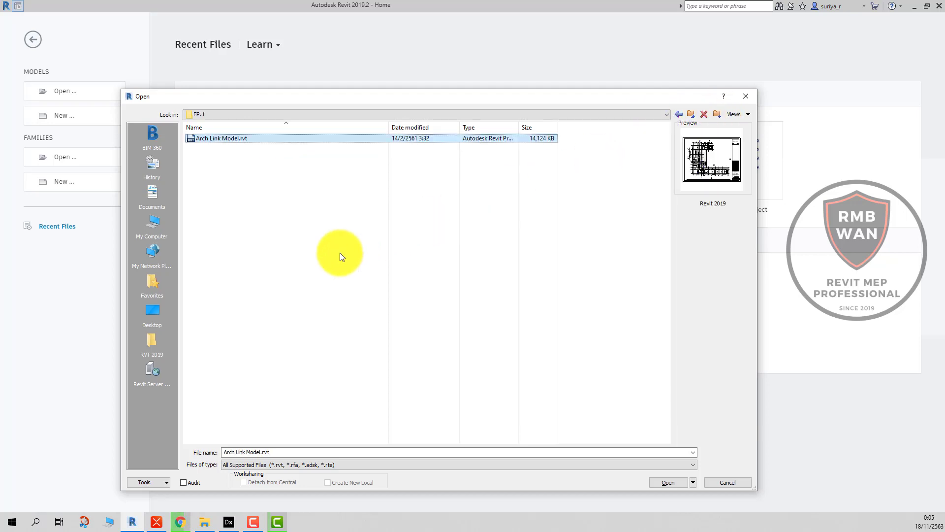
# Open Arch Link Model.rvt and select the floor plan viewport on sheet A1.
pyautogui.click(675, 477)
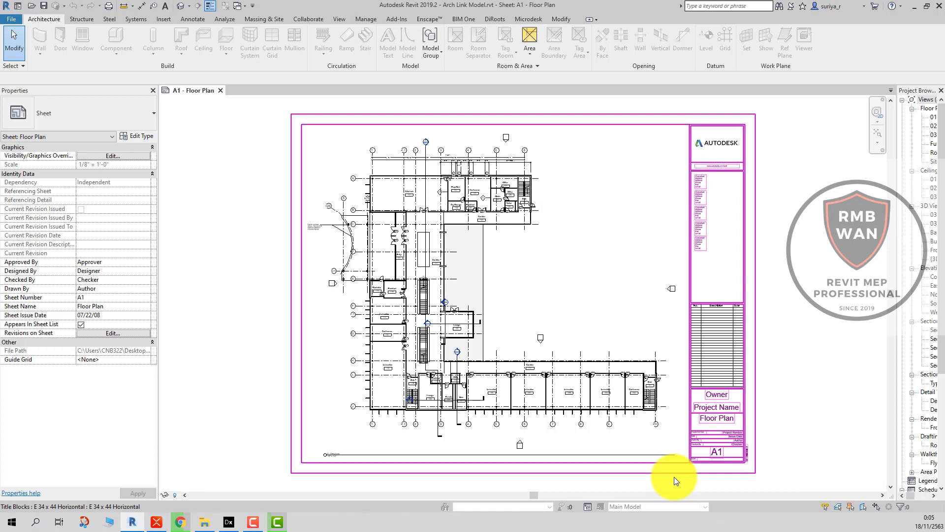
pyautogui.click(674, 476)
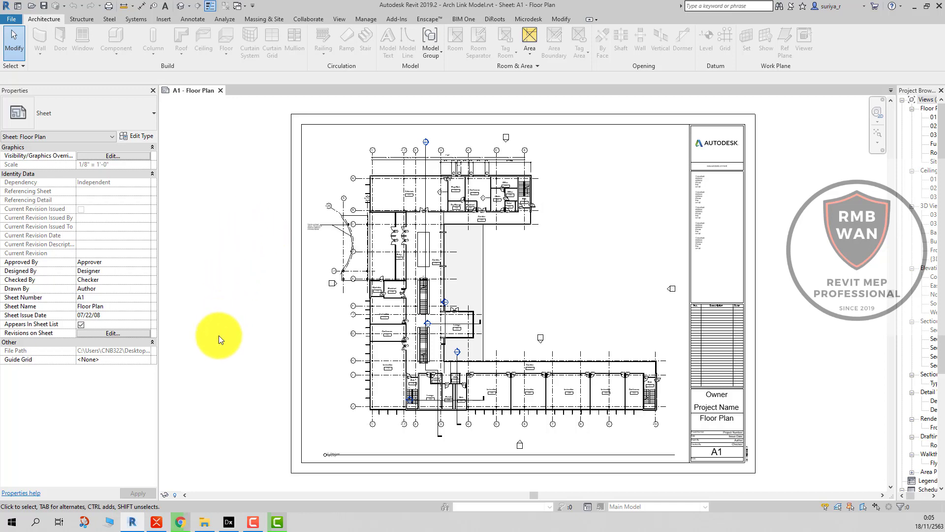
# Open the default {3D} view and zoom around the building and terrain.
pyautogui.click(181, 6)
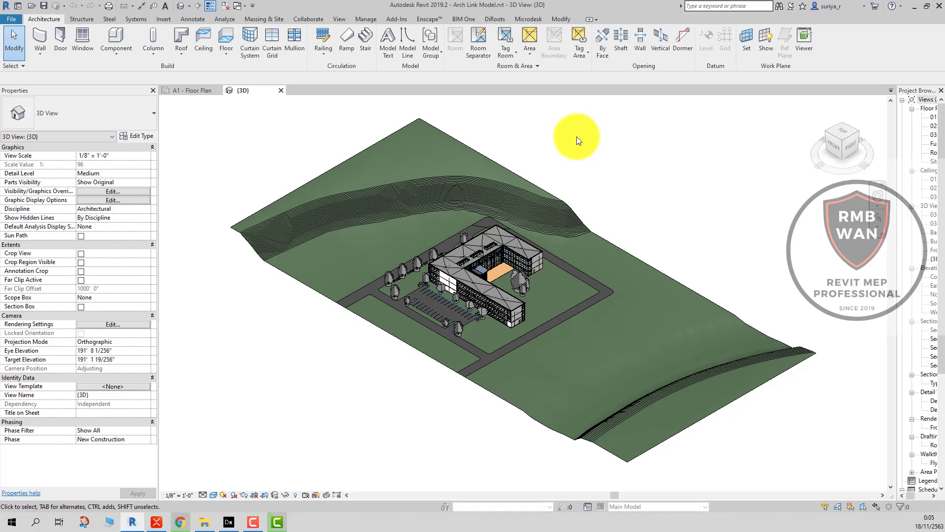
pyautogui.scroll(2, 455, 280)
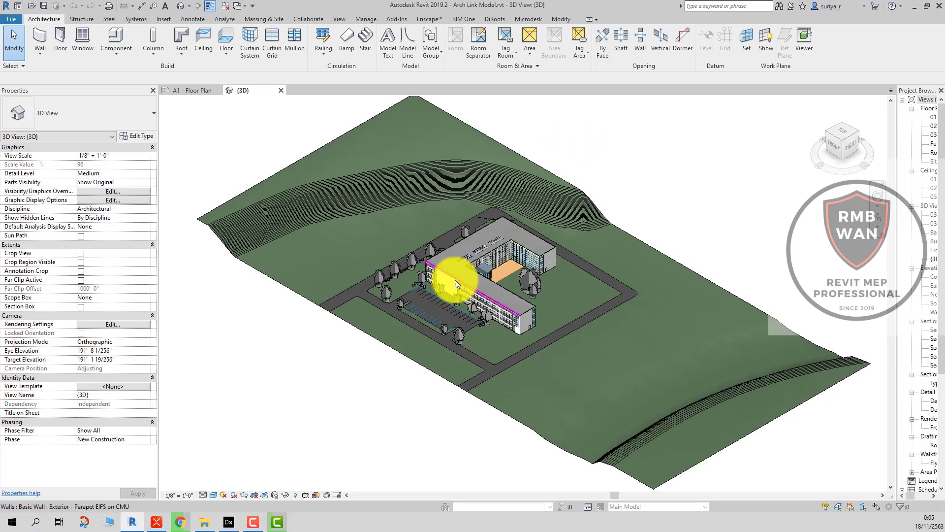
pyautogui.scroll(3, 455, 280)
pyautogui.scroll(3, 454, 280)
pyautogui.scroll(3, 462, 285)
pyautogui.scroll(2, 462, 288)
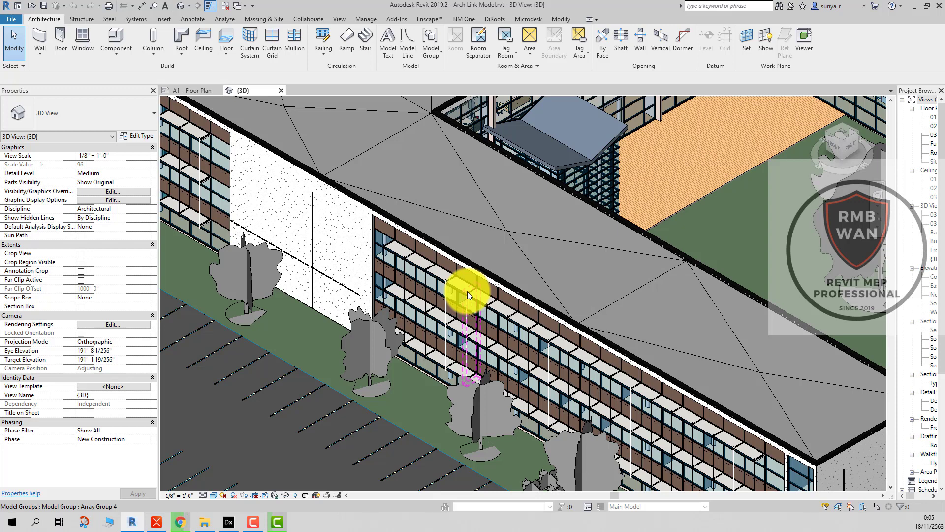
pyautogui.scroll(-5, 468, 291)
pyautogui.scroll(-3, 607, 205)
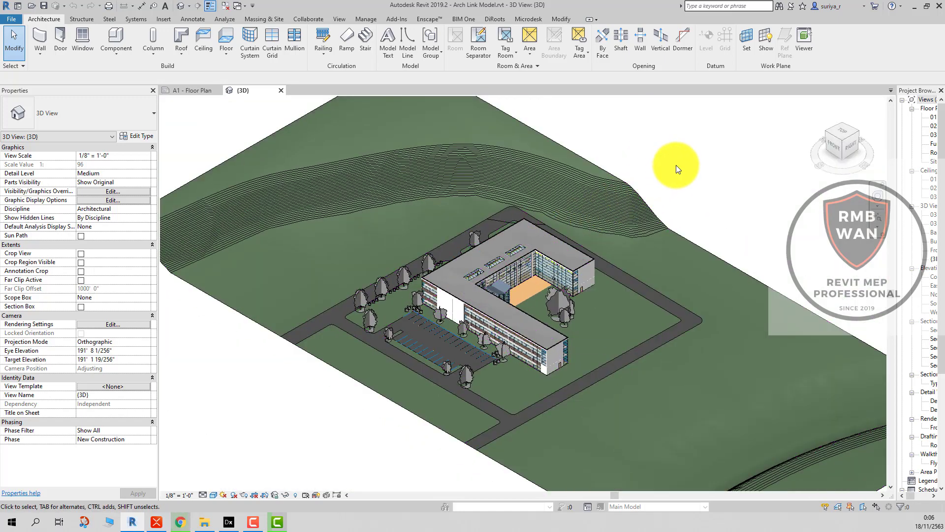
pyautogui.scroll(-2, 676, 164)
pyautogui.scroll(-2, 616, 172)
pyautogui.scroll(4, 512, 186)
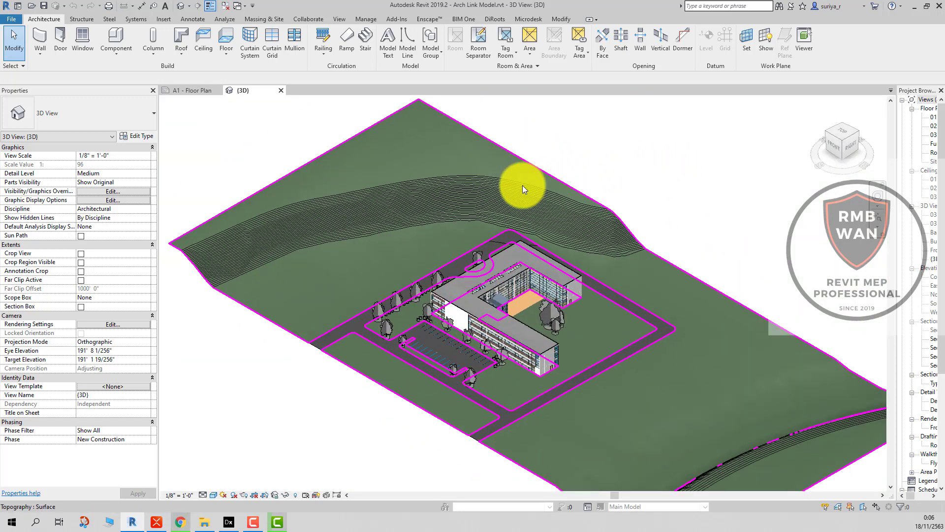
# Select and deselect the topography, check the EP.1 mind map, then return to Revit.
pyautogui.click(522, 186)
pyautogui.click(212, 120)
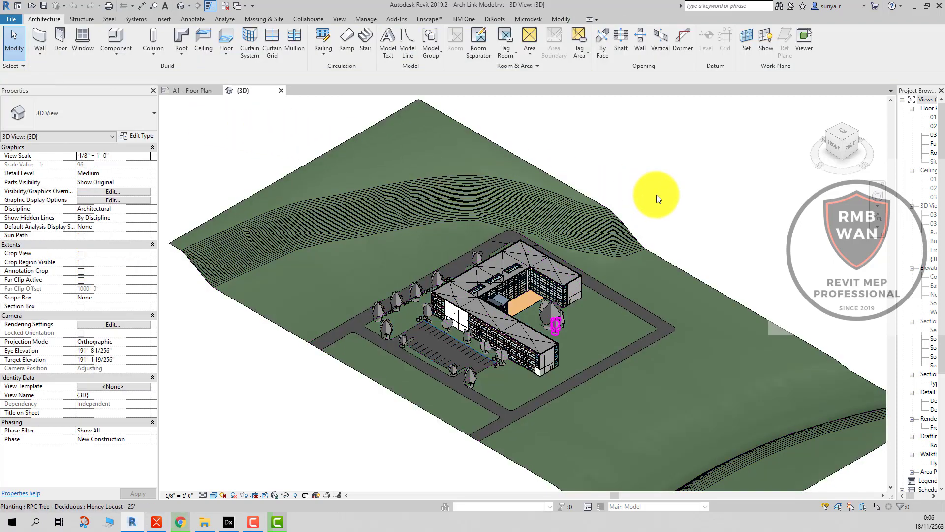
pyautogui.scroll(1, 656, 194)
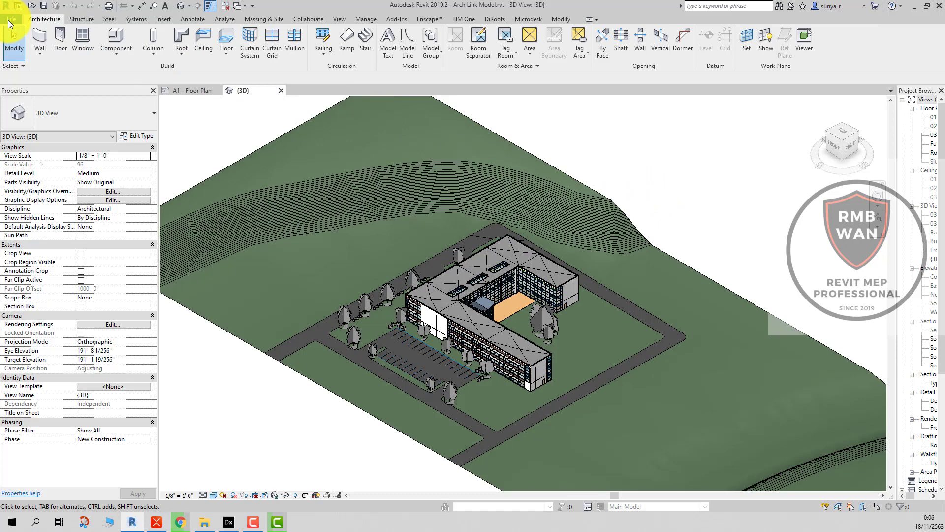
pyautogui.click(157, 522)
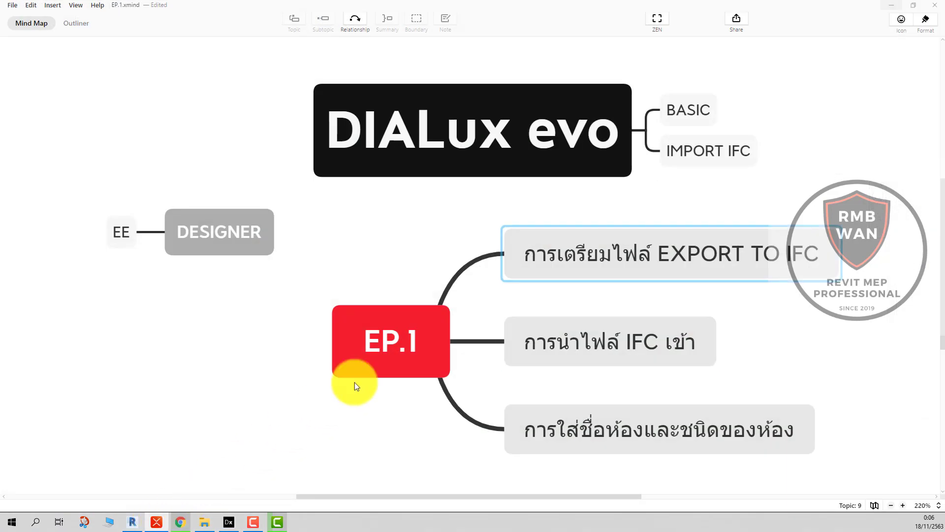
pyautogui.click(890, 5)
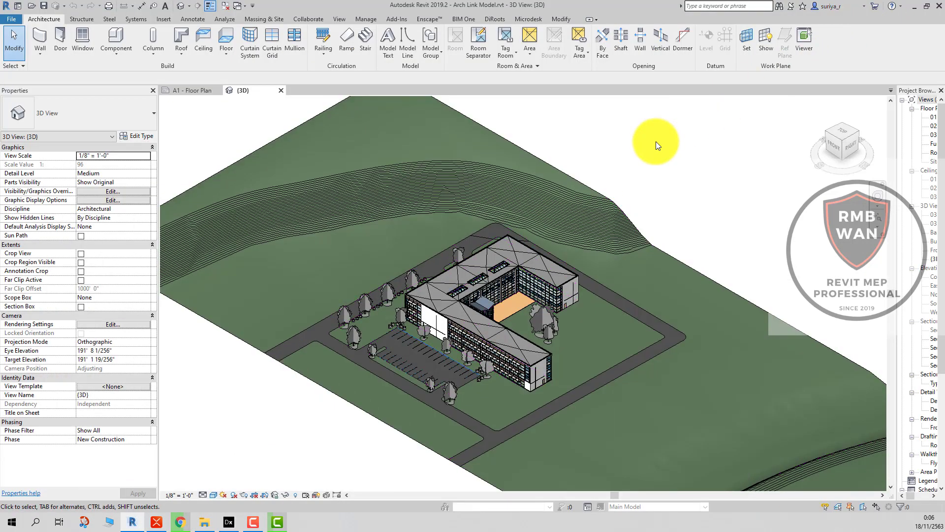
# Start an IFC export with the In-Session Setup, targeting Arch Link Model.ifc in the EP.1 folder.
pyautogui.click(10, 20)
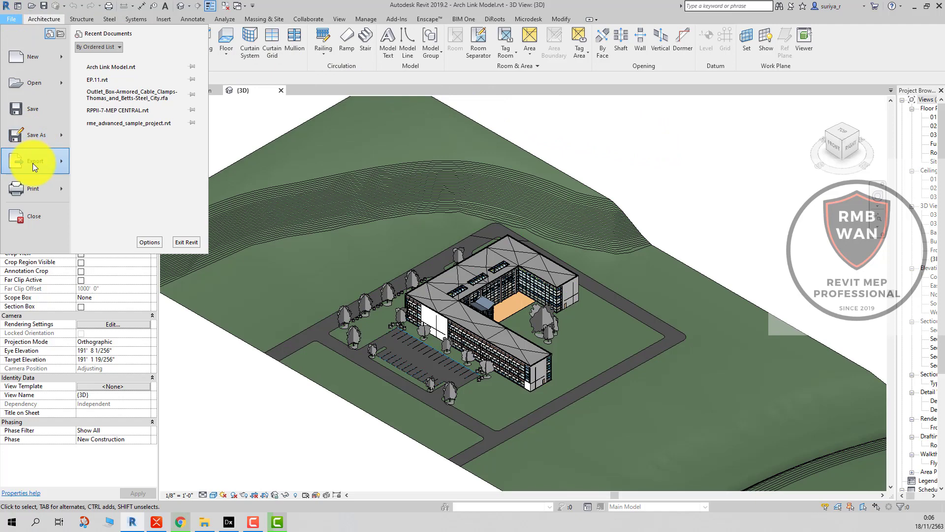
pyautogui.moveTo(35, 161)
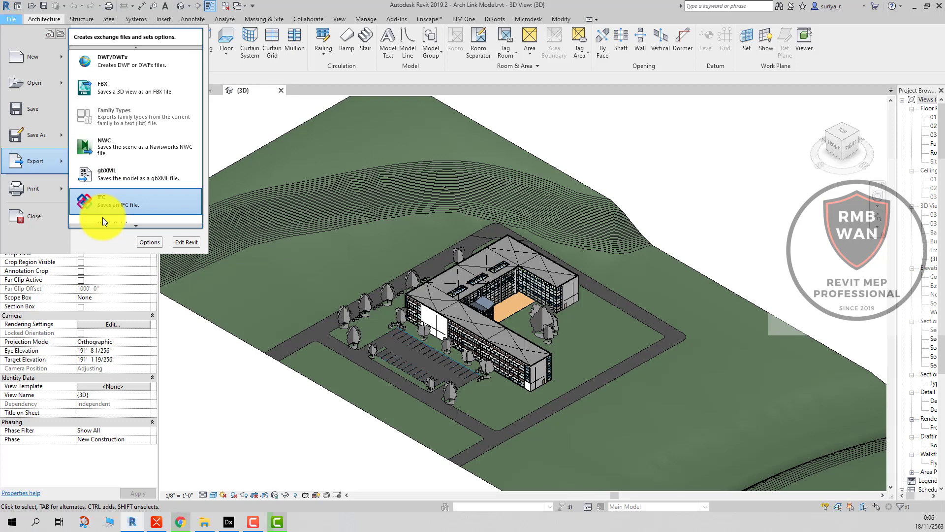
pyautogui.click(99, 213)
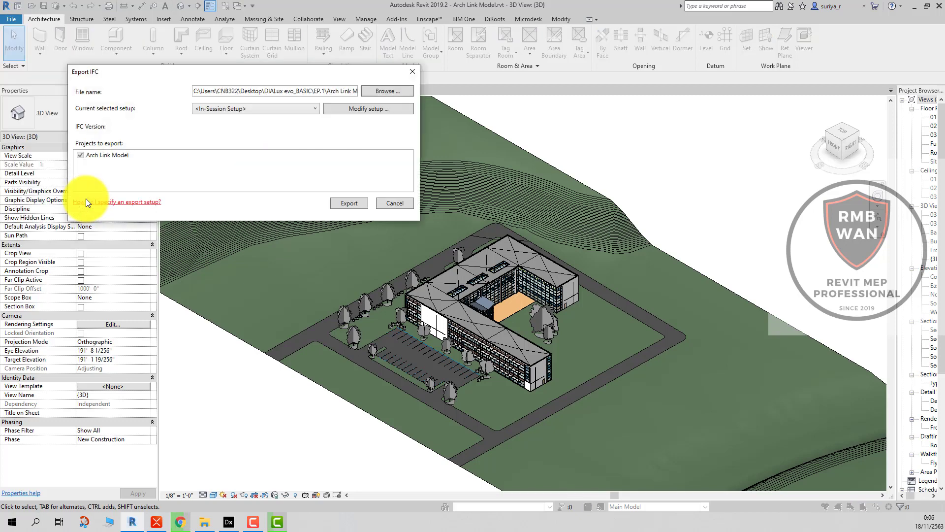
pyautogui.moveTo(228, 75); pyautogui.dragTo(359, 131)
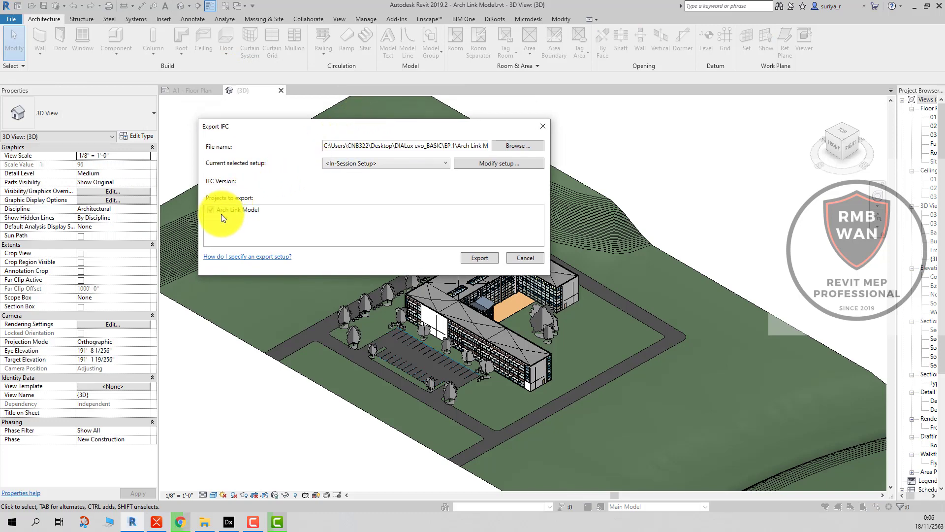
pyautogui.click(369, 164)
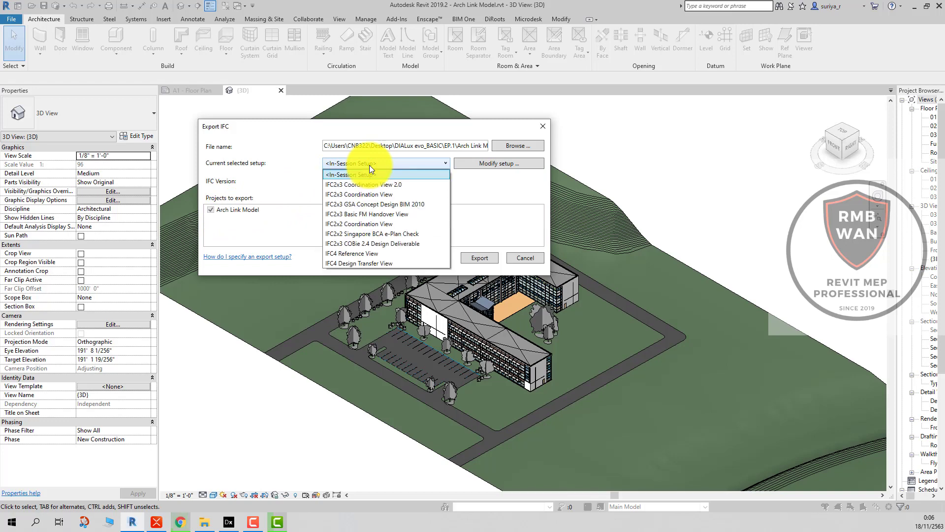
pyautogui.click(369, 164)
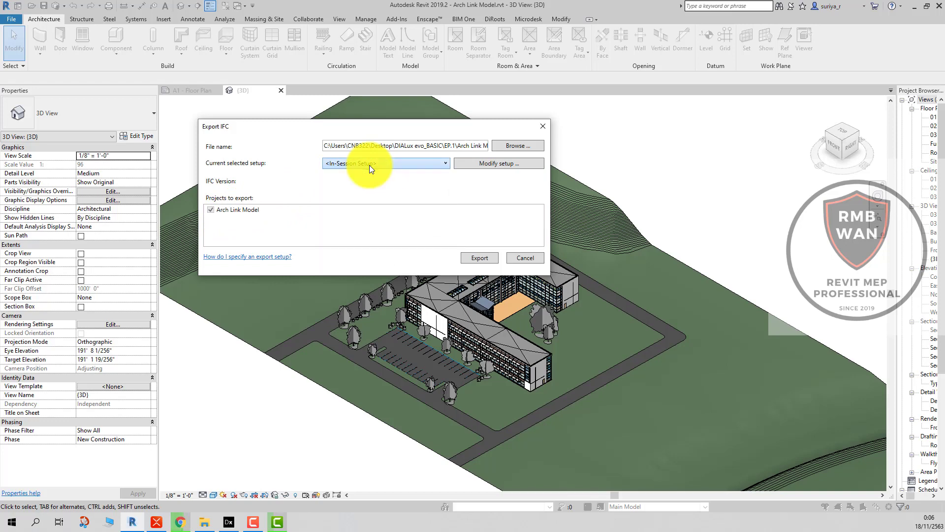
pyautogui.click(503, 164)
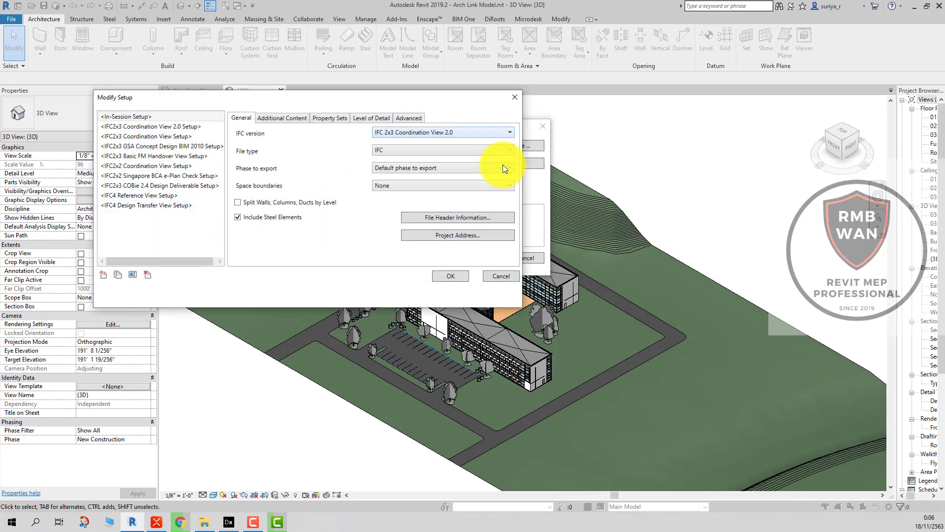
pyautogui.click(448, 276)
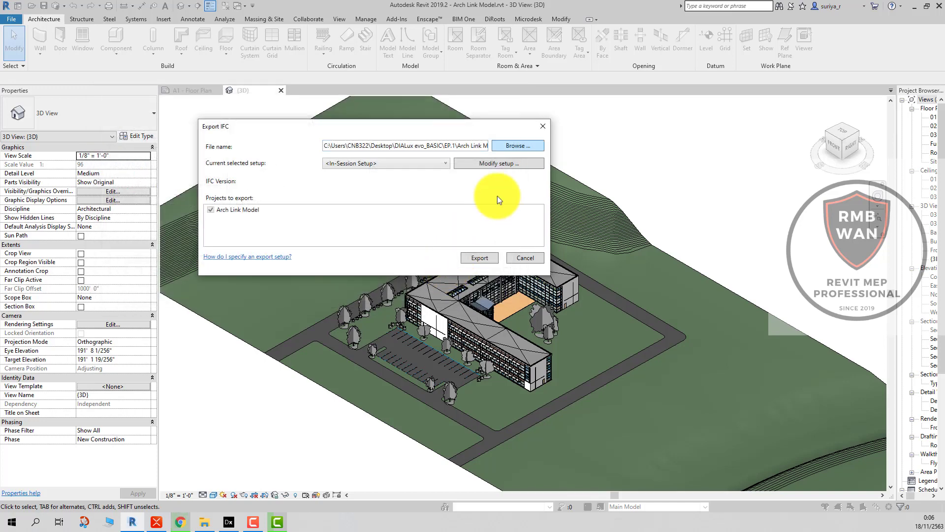
pyautogui.click(524, 145)
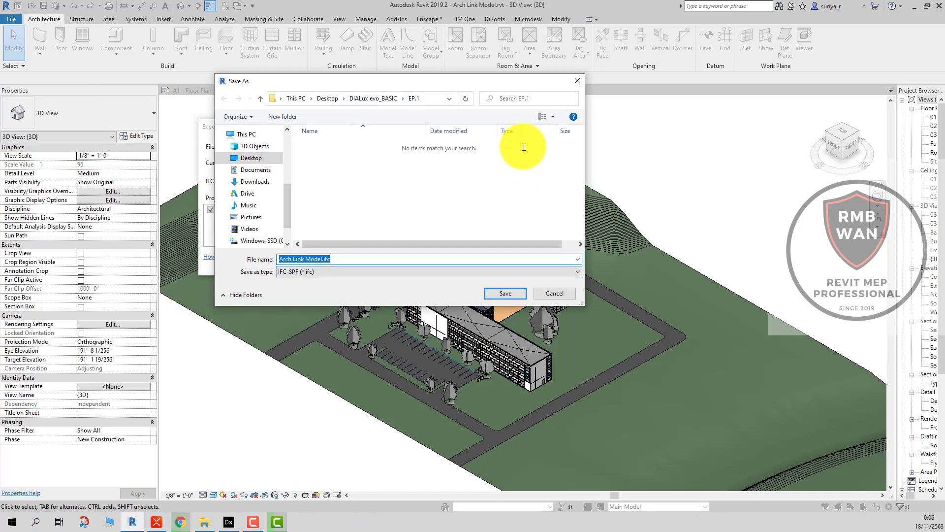
pyautogui.click(500, 291)
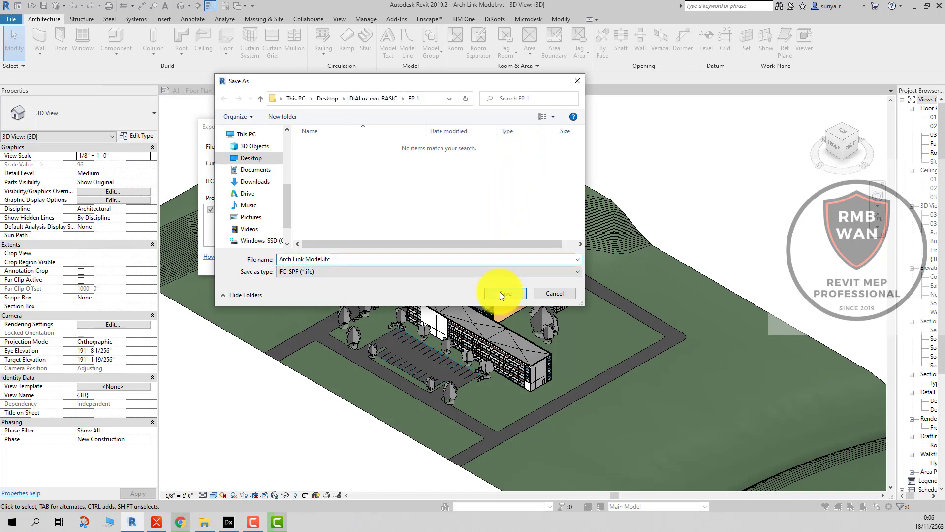
# Export the model to Arch Link Model.ifc.
pyautogui.click(476, 257)
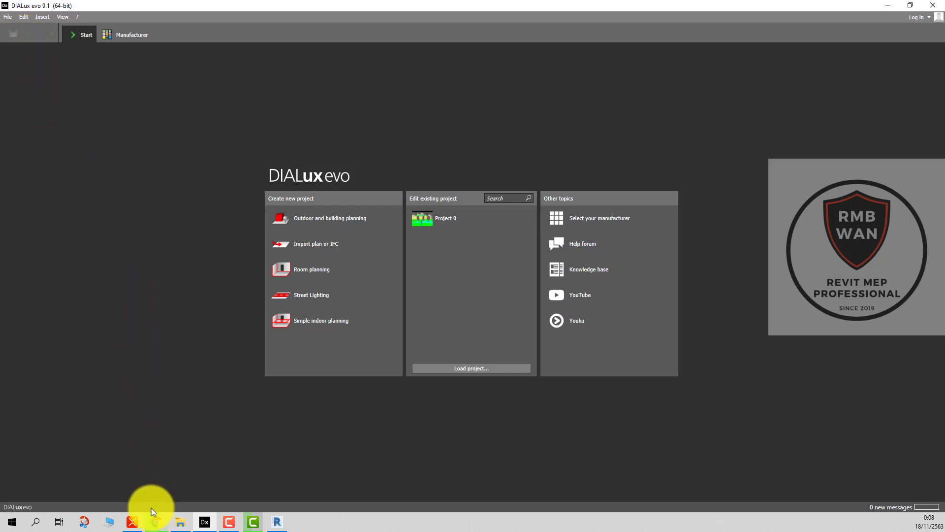
# Set the Chrome window aside and close DIALux evo, returning to Revit's 3D view.
pyautogui.click(156, 520)
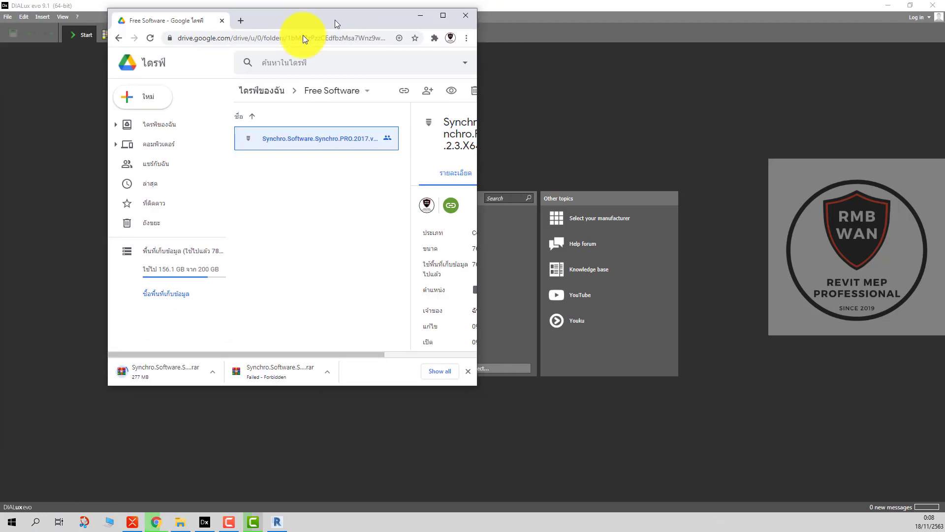
pyautogui.moveTo(302, 34); pyautogui.dragTo(355, 111)
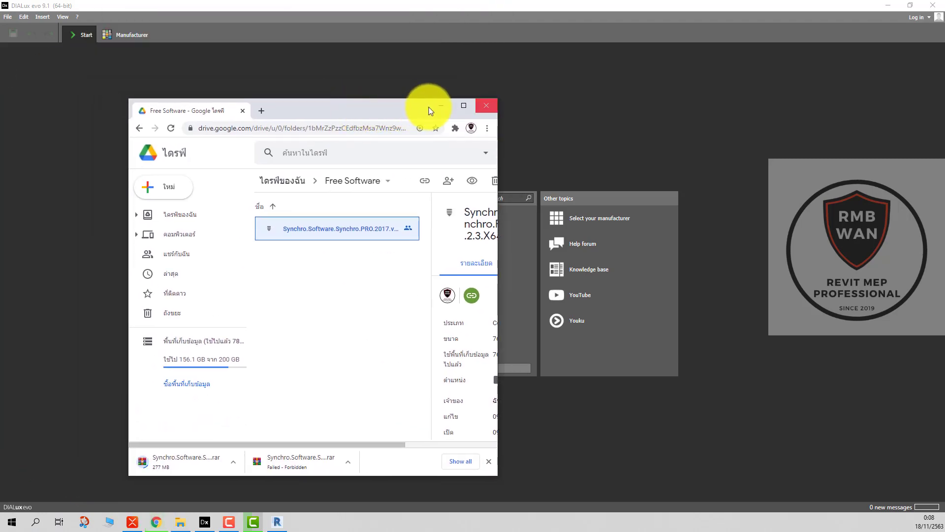
pyautogui.click(463, 106)
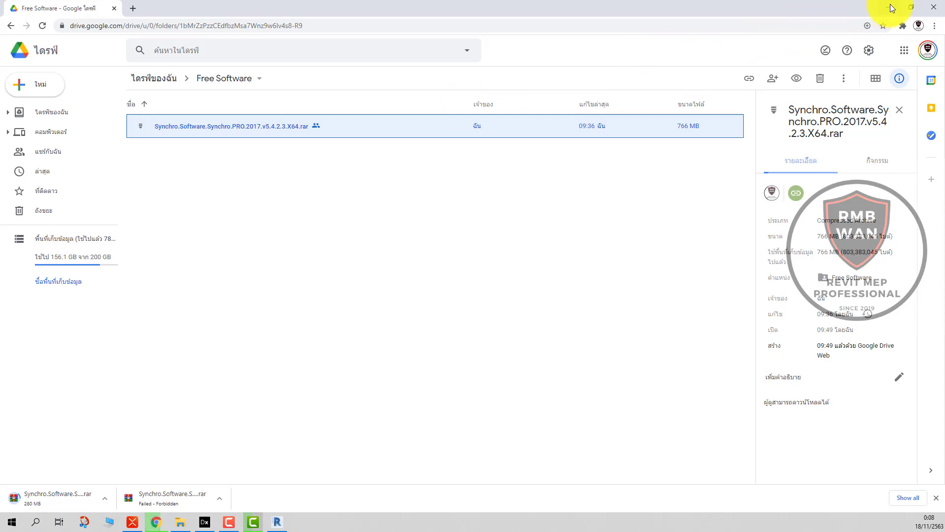
pyautogui.click(891, 8)
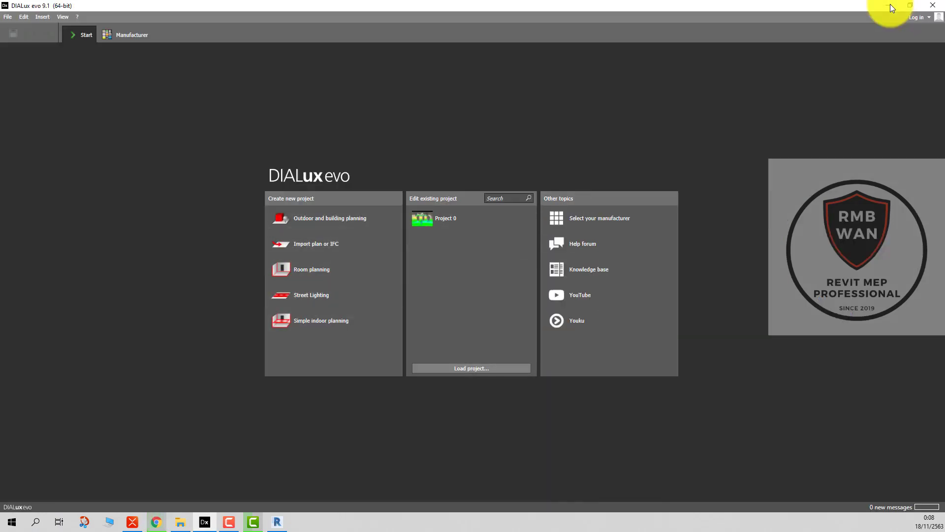
pyautogui.click(934, 8)
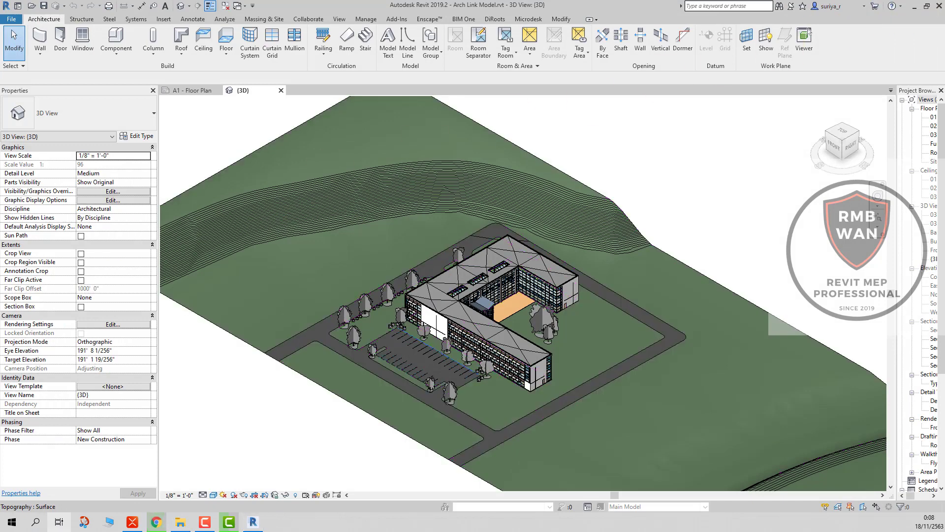
# Relaunch DIALux evo 9.1 from the Start menu's DIALux evo folder and move its window into place.
pyautogui.click(12, 522)
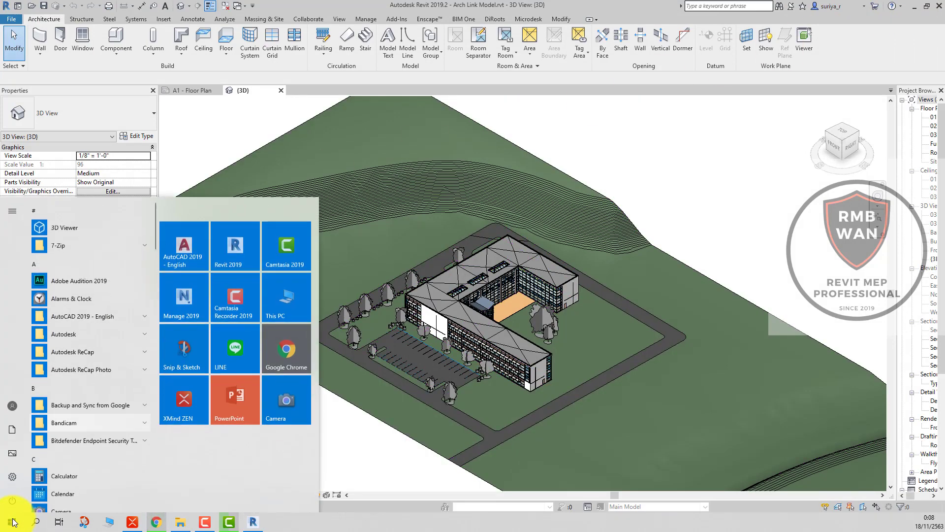
pyautogui.scroll(-2, 62, 308)
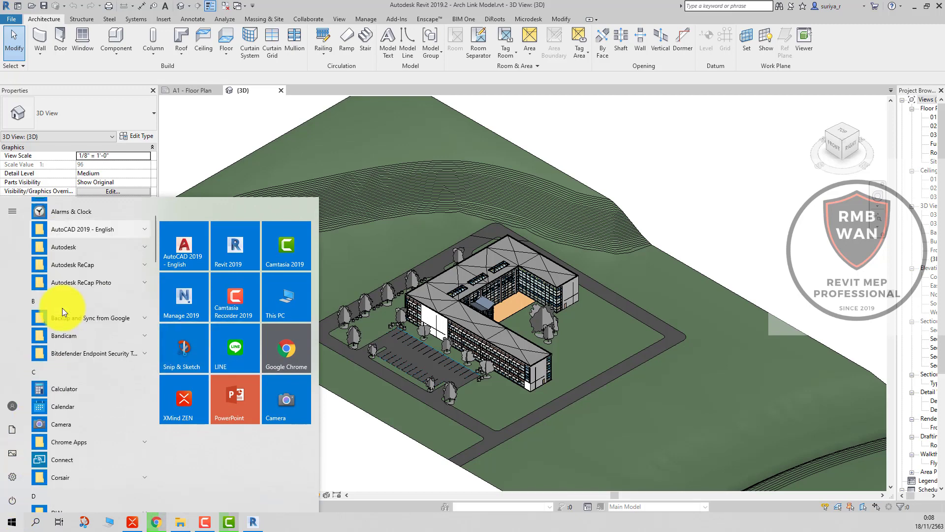
pyautogui.scroll(-3, 62, 308)
pyautogui.scroll(-1, 62, 308)
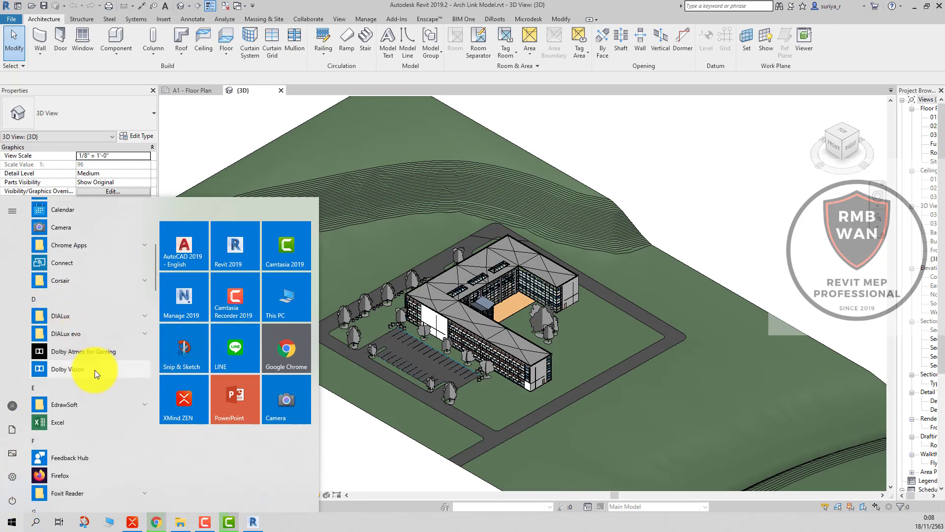
pyautogui.click(67, 333)
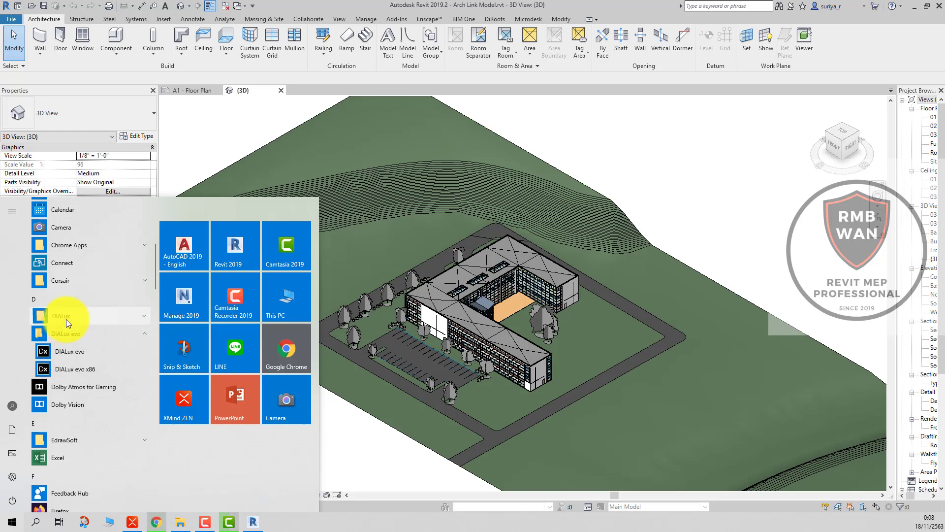
pyautogui.click(66, 319)
pyautogui.scroll(-2, 66, 319)
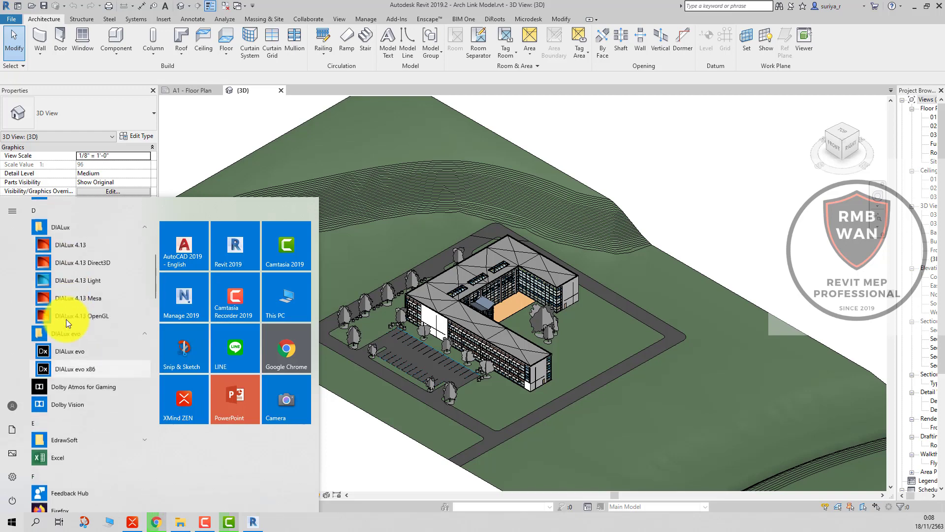
pyautogui.scroll(-3, 66, 319)
pyautogui.scroll(2, 66, 319)
pyautogui.scroll(1, 66, 319)
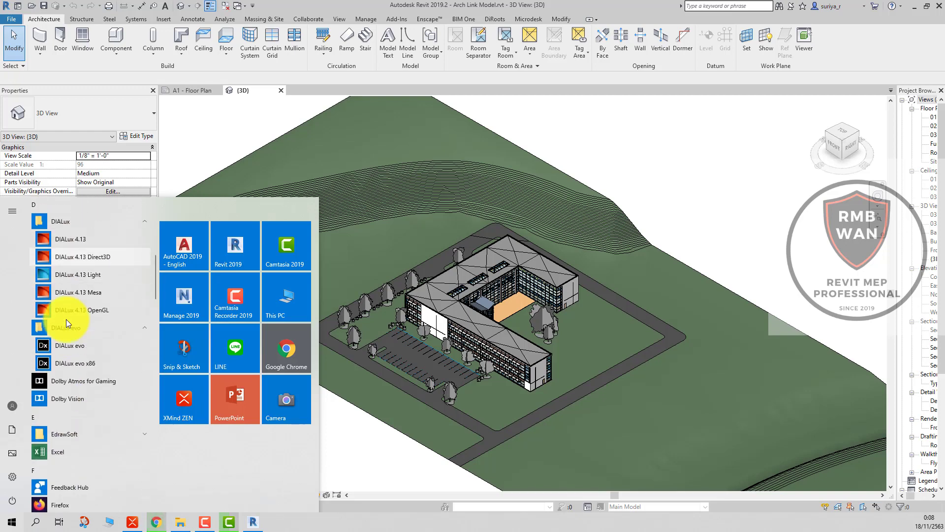
pyautogui.click(60, 347)
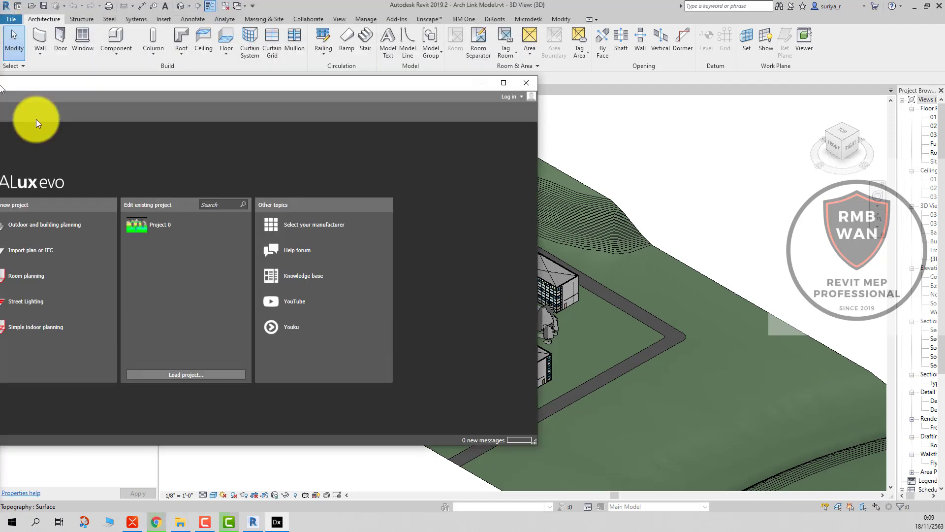
pyautogui.moveTo(37, 119)
pyautogui.mouseDown()
pyautogui.moveTo(410, 108)
pyautogui.moveTo(292, 79)
pyautogui.mouseUp()
# Maximize DIALux evo, start an Import plan or IFC project, and browse to Desktop > DIALux evo_BASIC > EP.1.
pyautogui.press('super+Up')
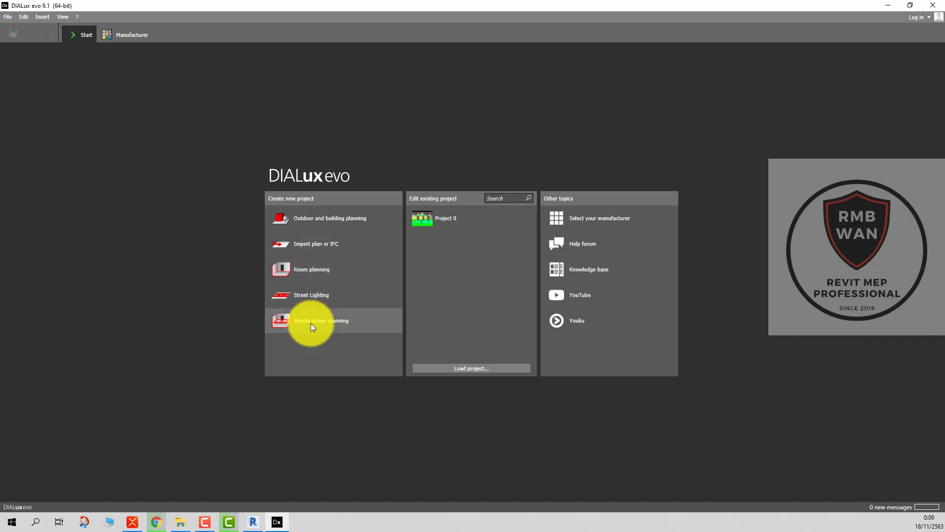
pyautogui.click(307, 246)
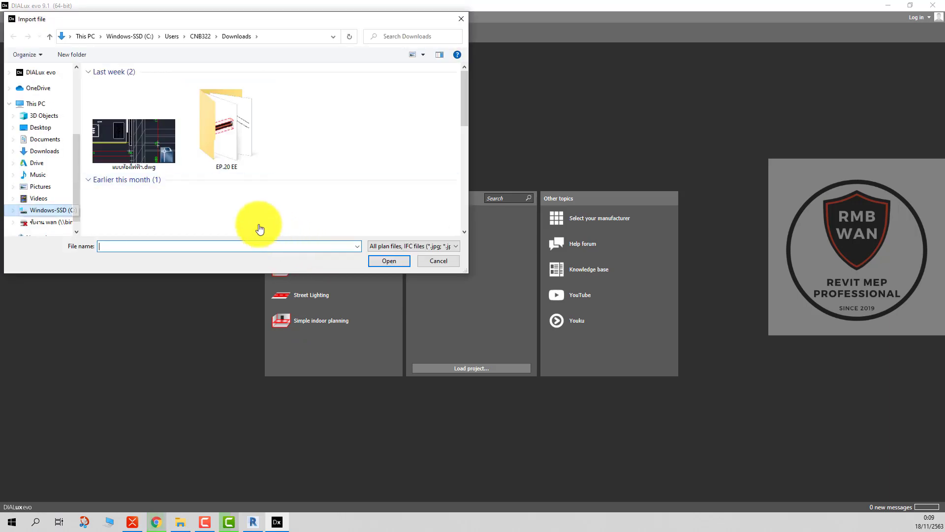
pyautogui.scroll(-1, 58, 135)
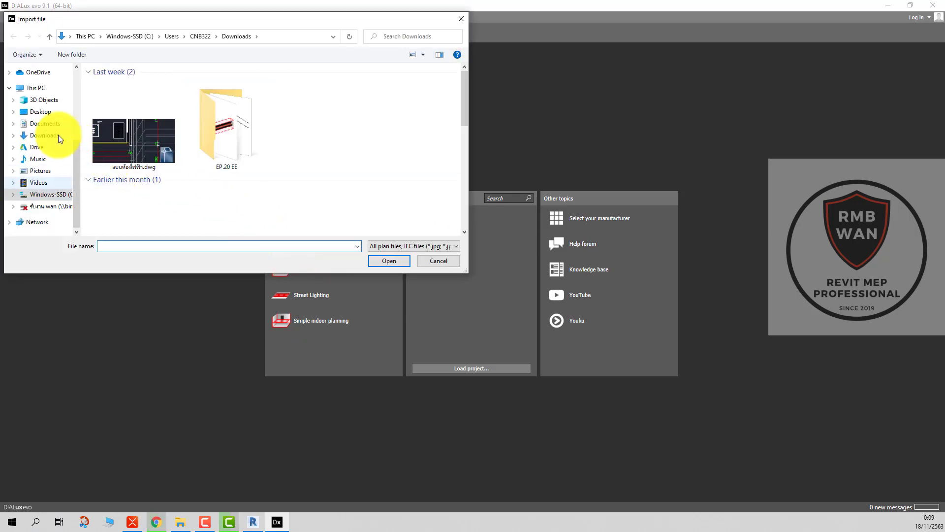
pyautogui.click(40, 112)
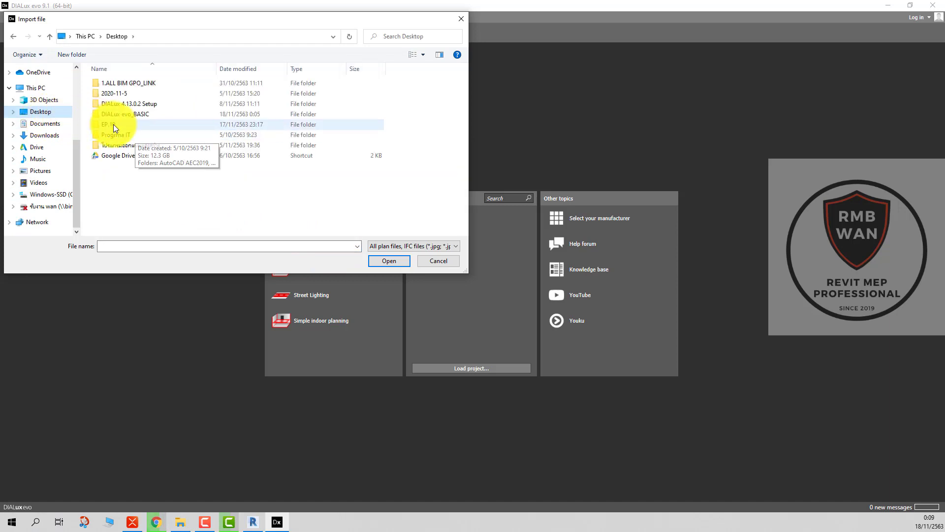
pyautogui.doubleClick(134, 116)
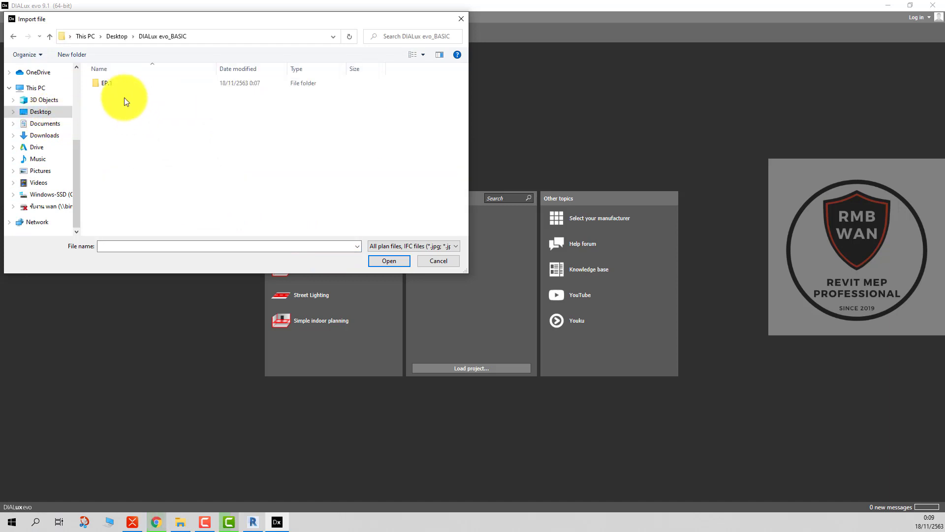
pyautogui.doubleClick(117, 84)
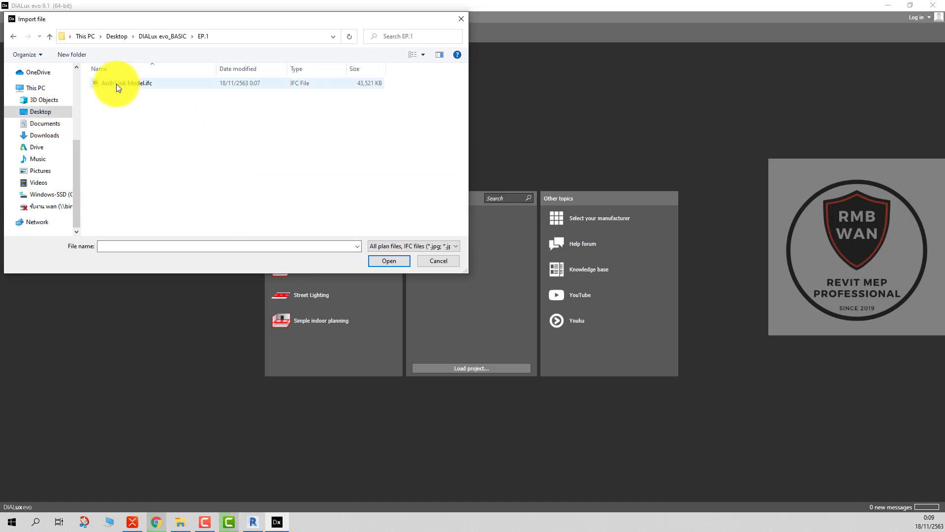
# Show the EP.1 folder as large icons and select Arch Link Model.ifc.
pyautogui.click(423, 54)
pyautogui.click(458, 23)
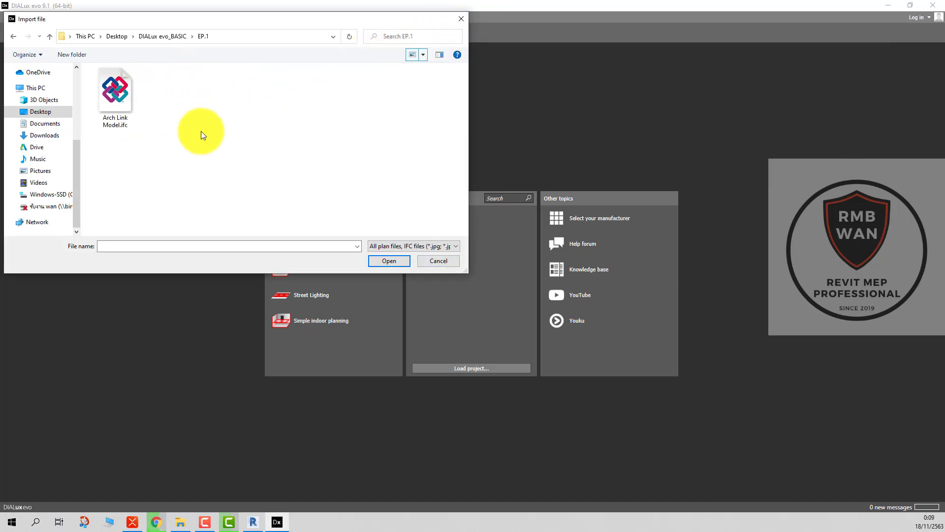
pyautogui.click(113, 88)
# Open Arch Link Model.ifc for import and bring DIALux evo back once it has loaded.
pyautogui.click(389, 261)
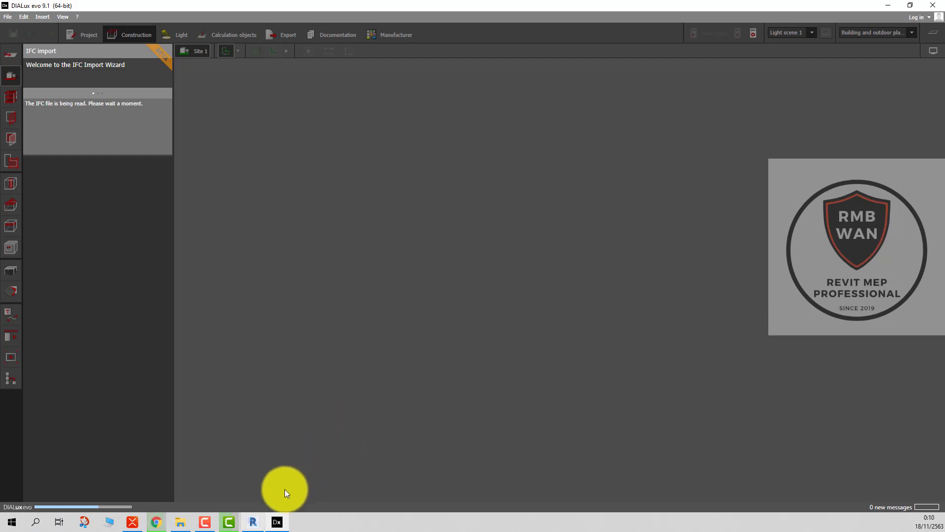
pyautogui.click(253, 522)
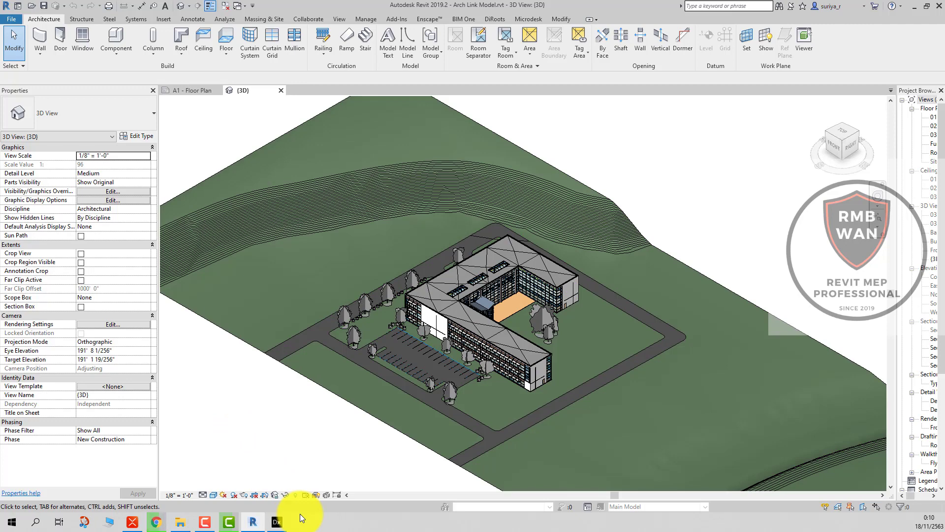
pyautogui.click(277, 520)
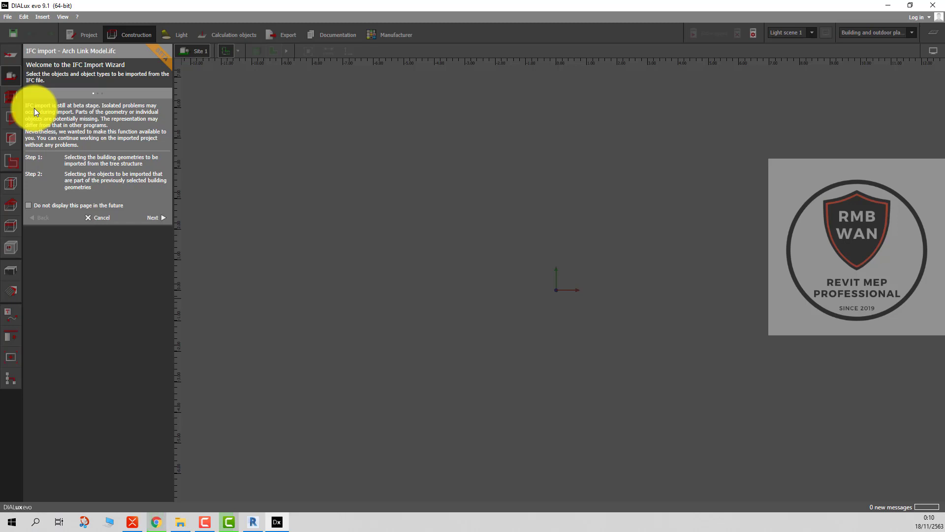
# Step through the IFC Import Wizard keeping all levels and object types, then finish.
pyautogui.click(152, 217)
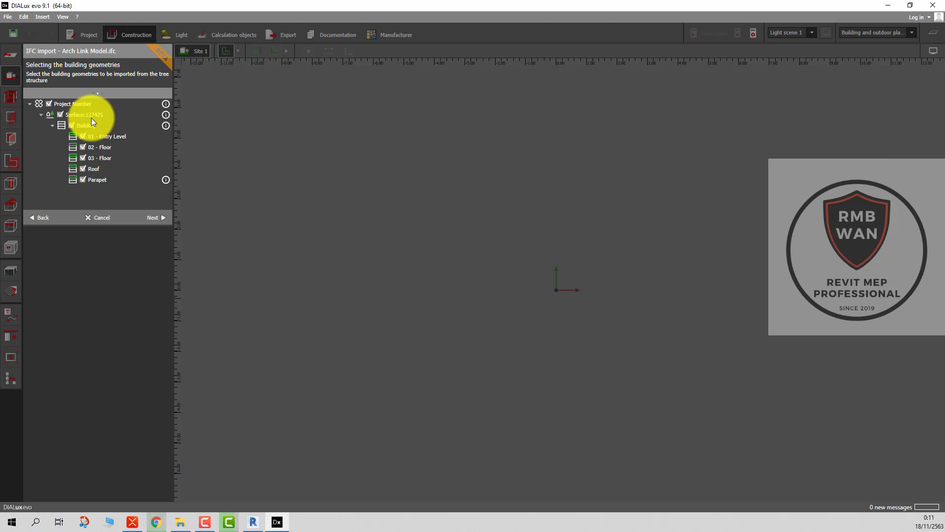
pyautogui.click(150, 220)
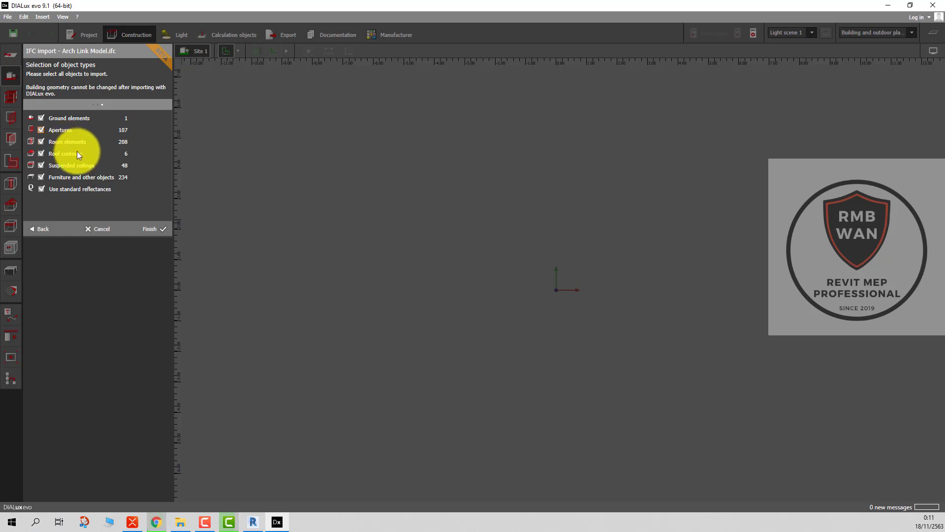
pyautogui.click(151, 229)
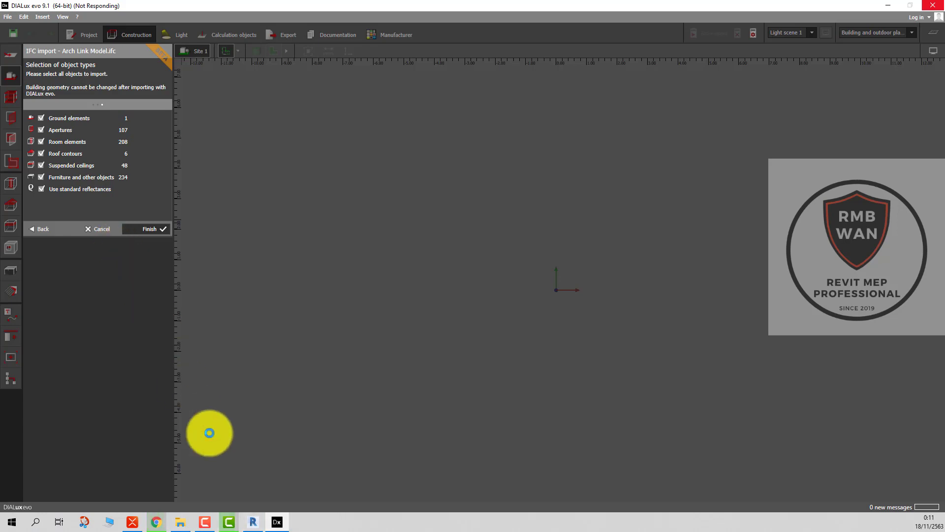
# Switch to Revit and open the 02 - Floor plan view.
pyautogui.click(253, 522)
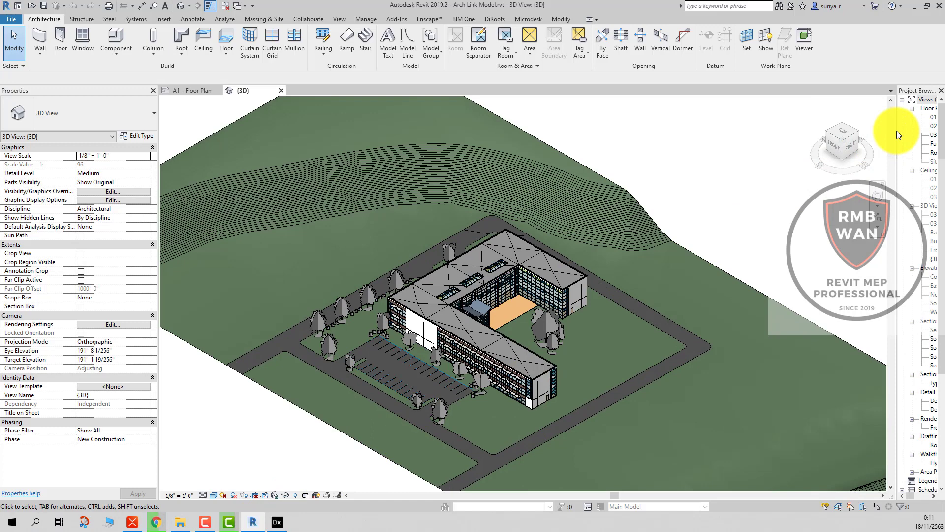
pyautogui.moveTo(897, 131); pyautogui.dragTo(733, 112)
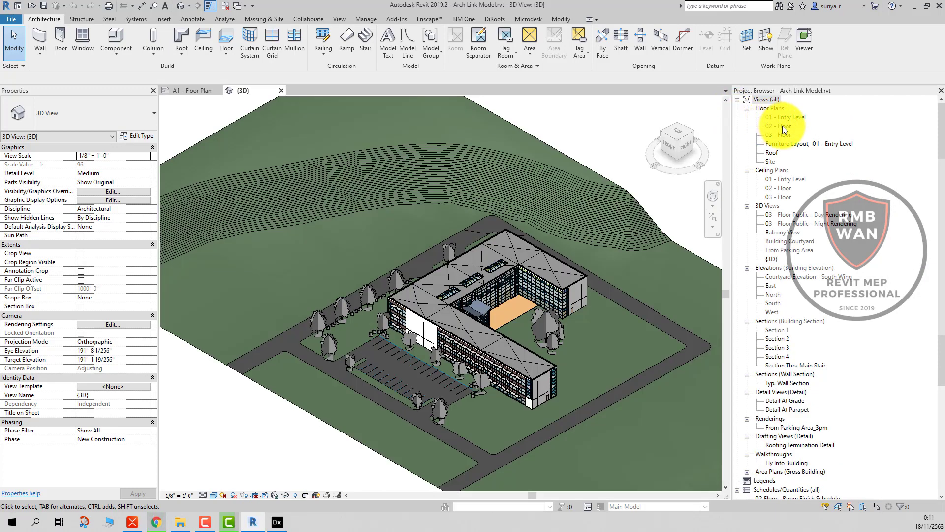
pyautogui.click(785, 127)
pyautogui.doubleClick(785, 127)
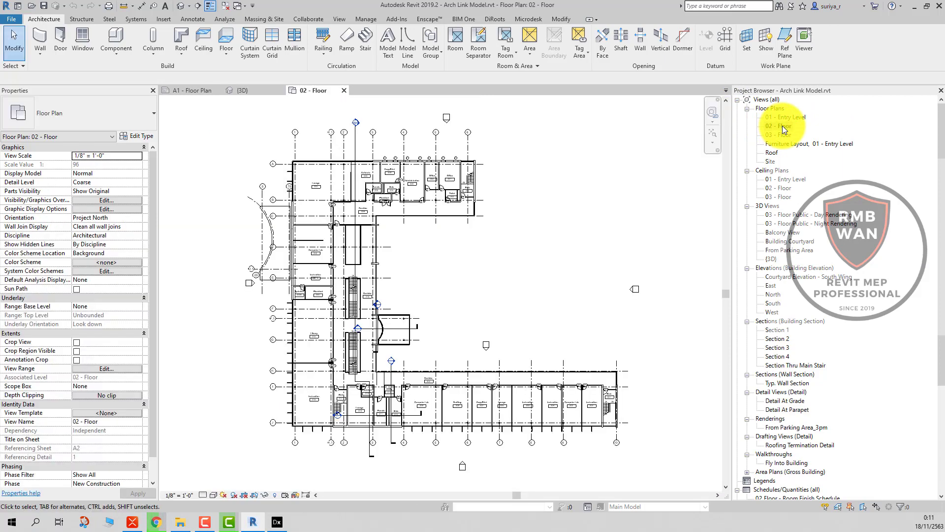
pyautogui.scroll(6, 418, 276)
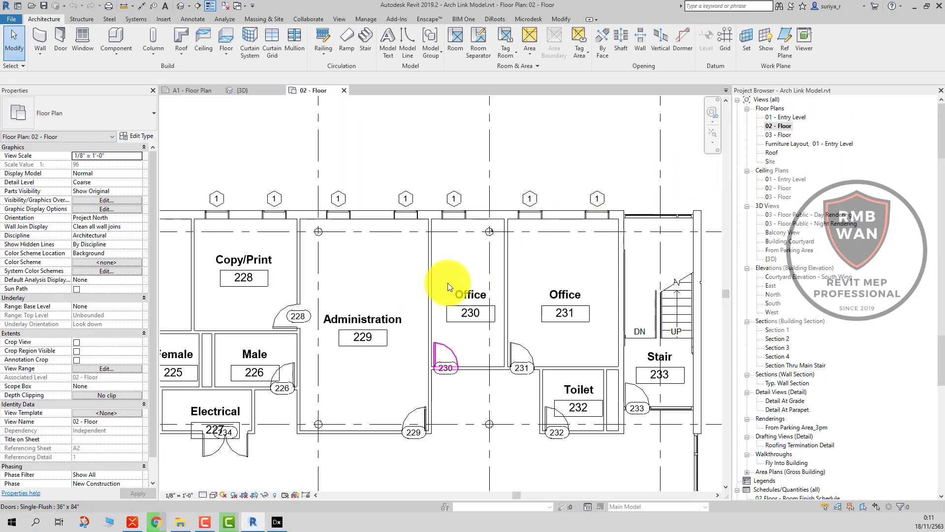
# Inspect the Administration 229 and Lounge 223 room tags.
pyautogui.click(383, 310)
pyautogui.scroll(-5, 383, 310)
pyautogui.click(471, 152)
pyautogui.scroll(5, 426, 258)
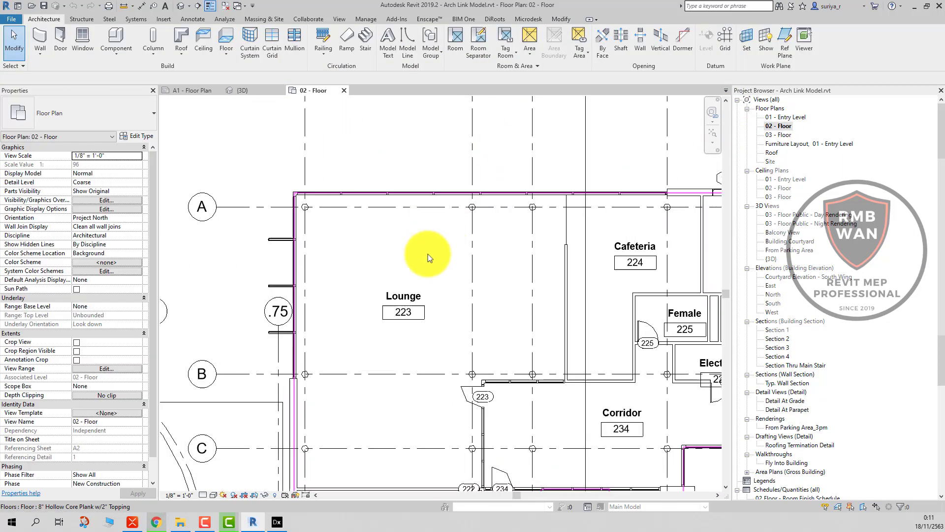
pyautogui.click(409, 300)
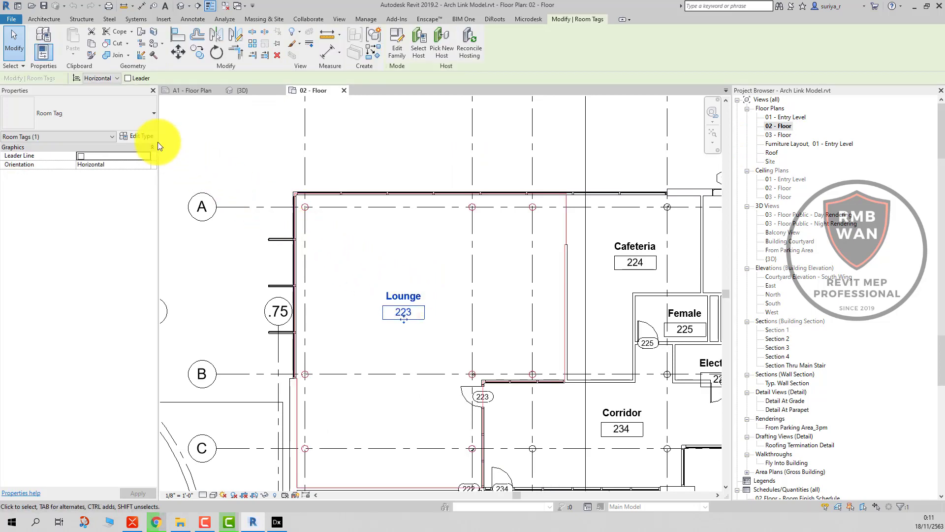
pyautogui.click(363, 154)
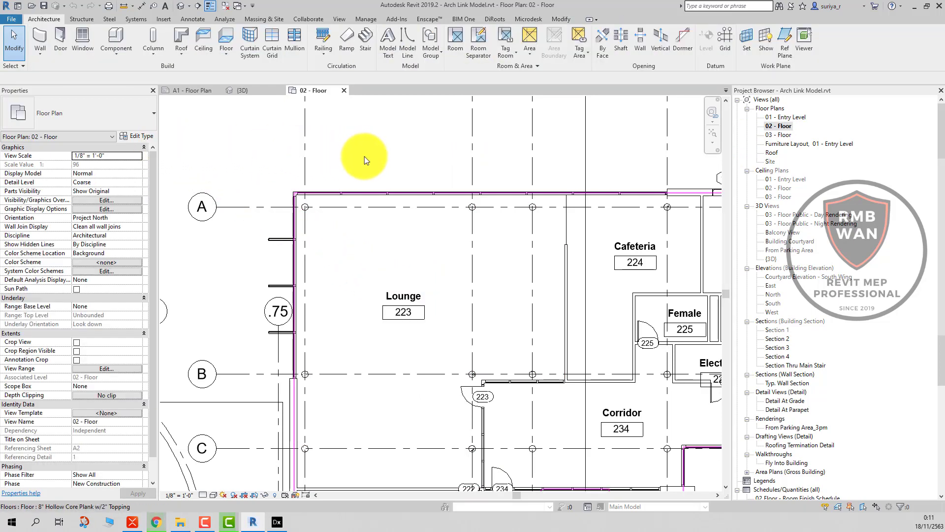
pyautogui.click(404, 297)
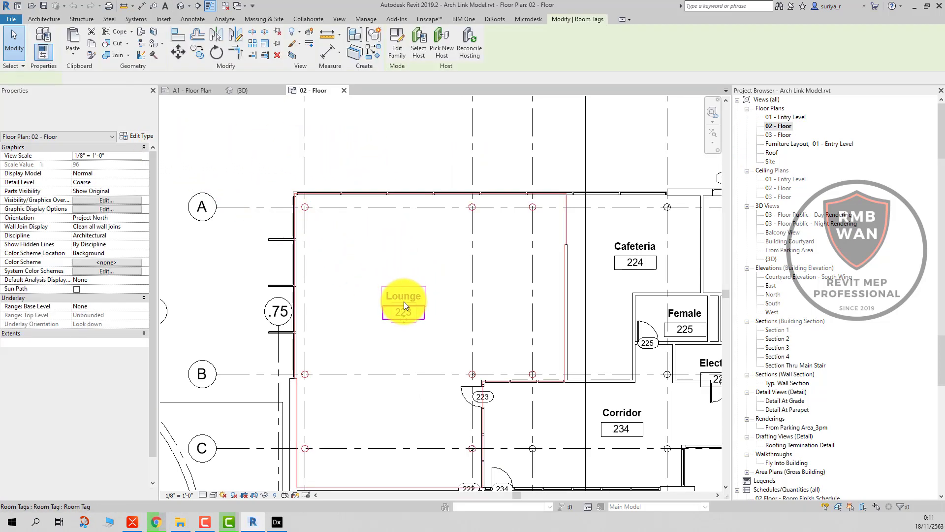
pyautogui.click(371, 128)
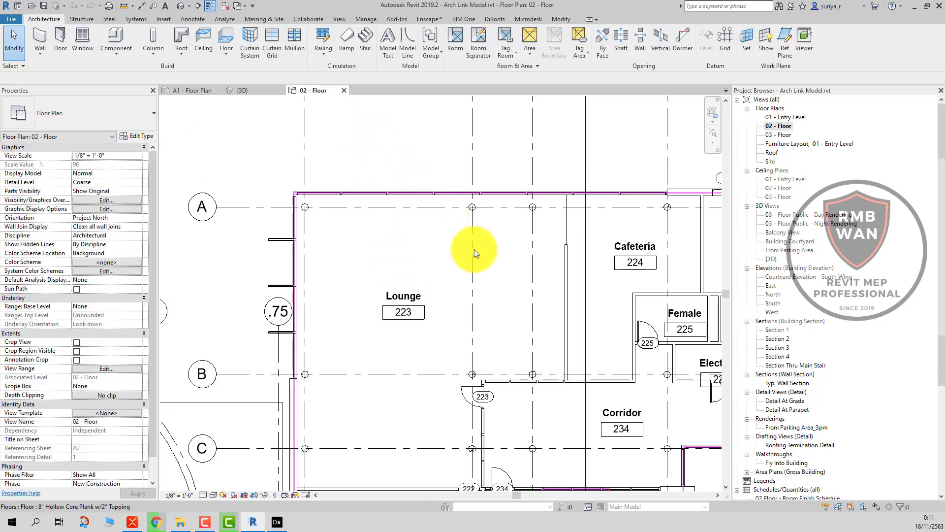
# Check the floor slab around the Lounge and the Administration room tag.
pyautogui.click(497, 276)
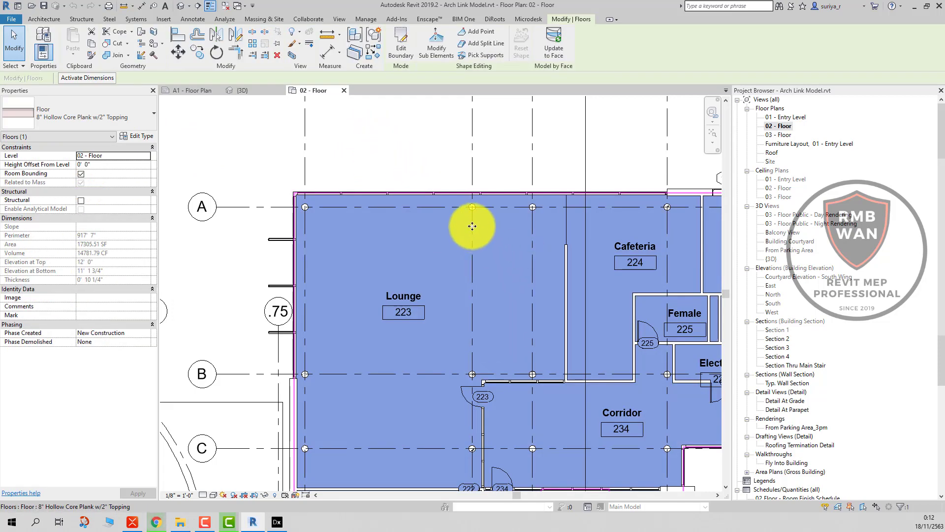
pyautogui.scroll(-2, 472, 223)
pyautogui.scroll(-3, 471, 223)
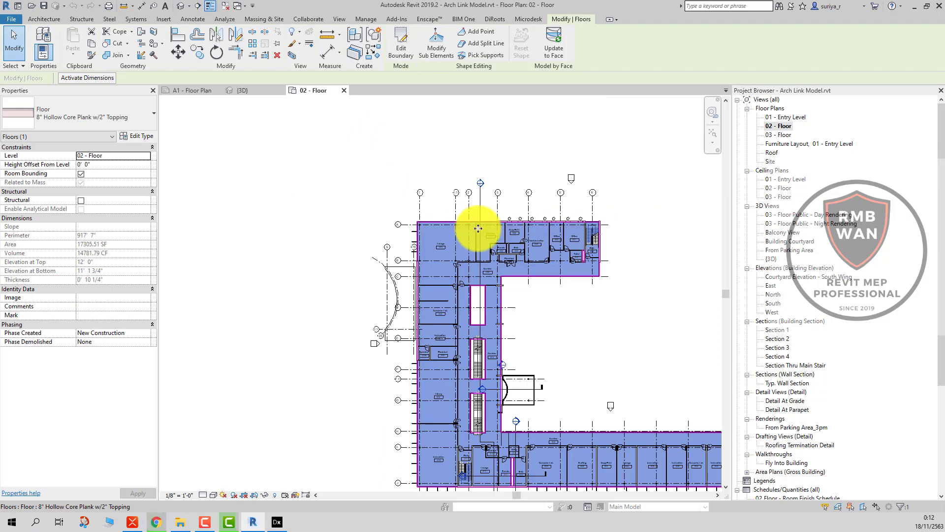
pyautogui.click(581, 303)
pyautogui.scroll(3, 581, 302)
pyautogui.scroll(2, 507, 253)
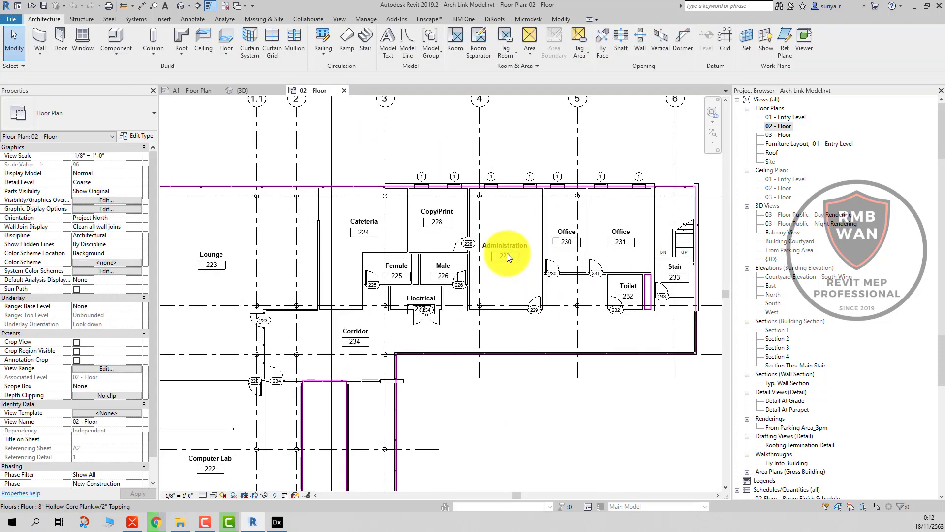
pyautogui.click(507, 253)
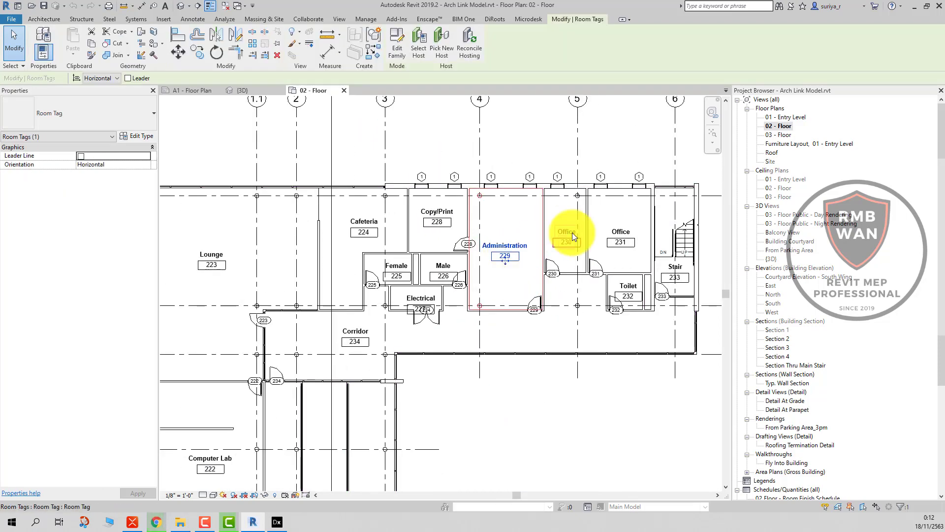
pyautogui.scroll(-3, 572, 232)
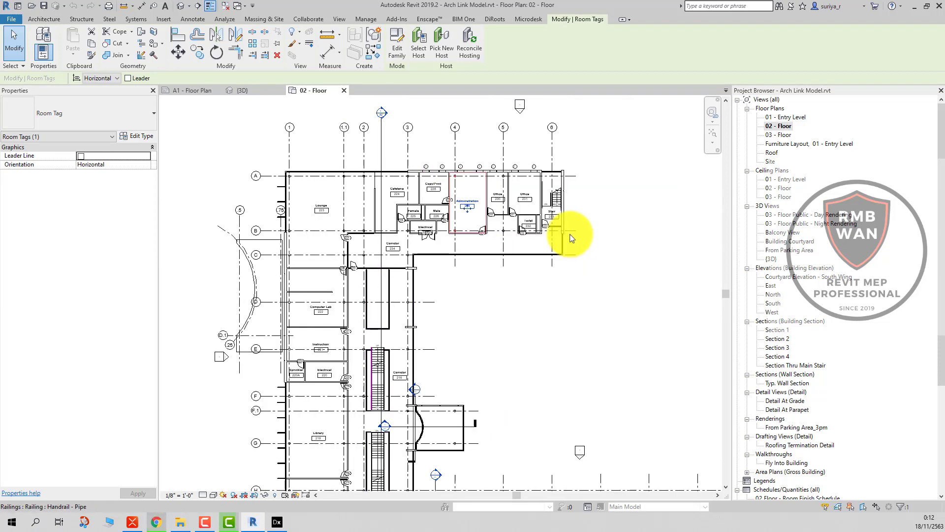
pyautogui.scroll(1, 401, 333)
pyautogui.scroll(4, 312, 407)
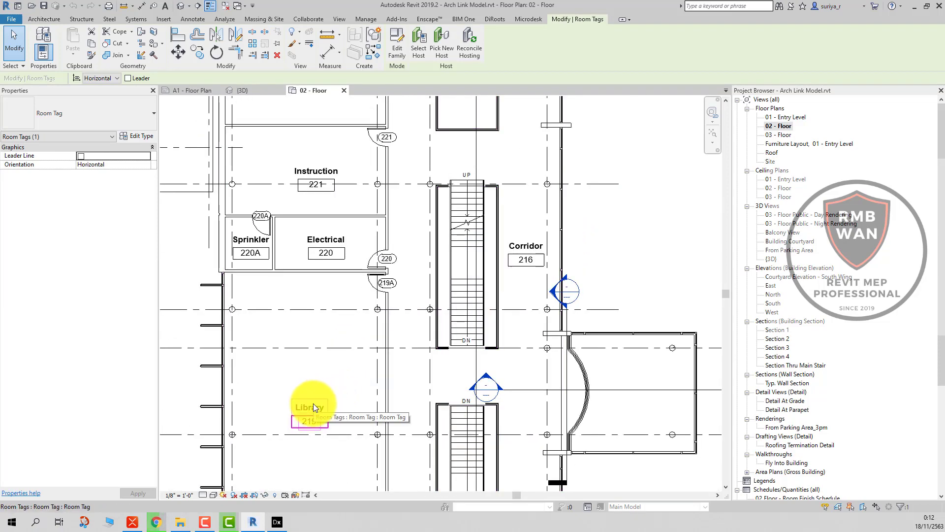
# Glance at DIALux evo, then inspect the Lounge 206, Instruction 205 and Computer Lab 203 room tags.
pyautogui.click(914, 7)
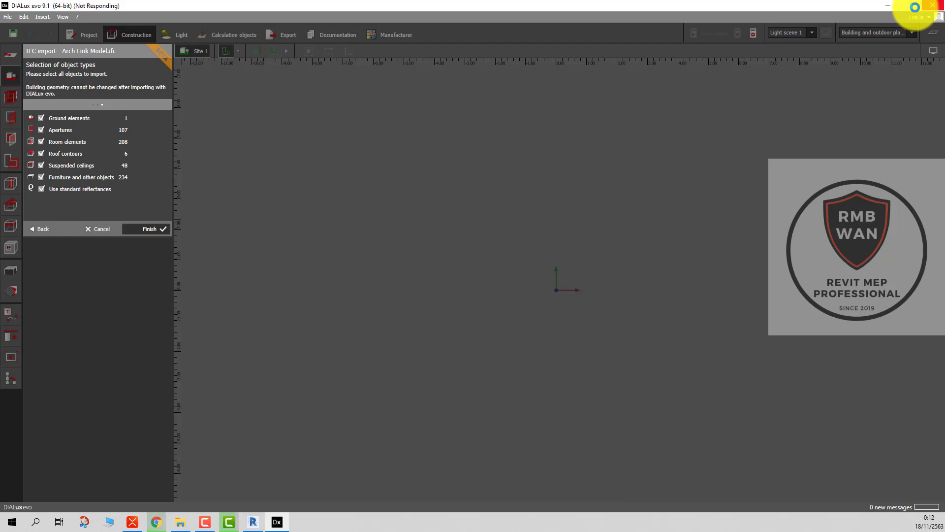
pyautogui.click(254, 521)
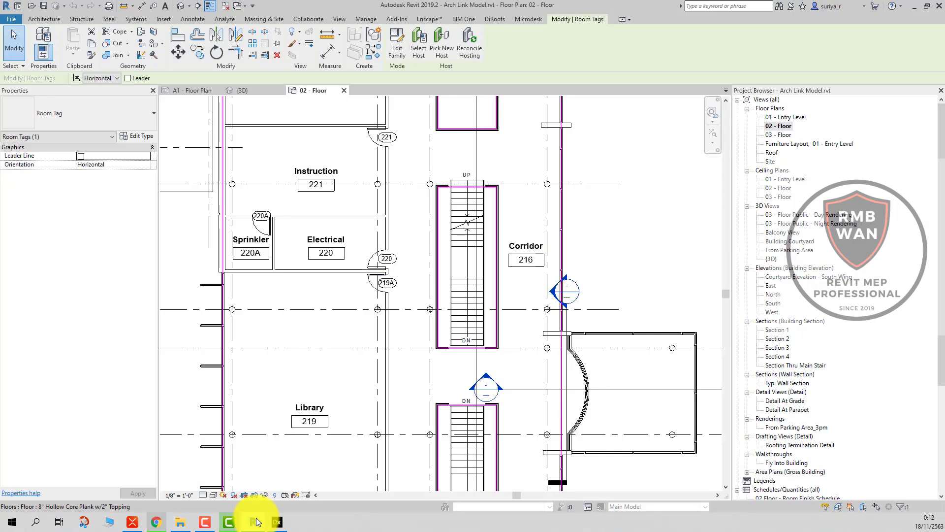
pyautogui.scroll(-2, 440, 293)
pyautogui.scroll(-3, 441, 294)
pyautogui.scroll(3, 441, 294)
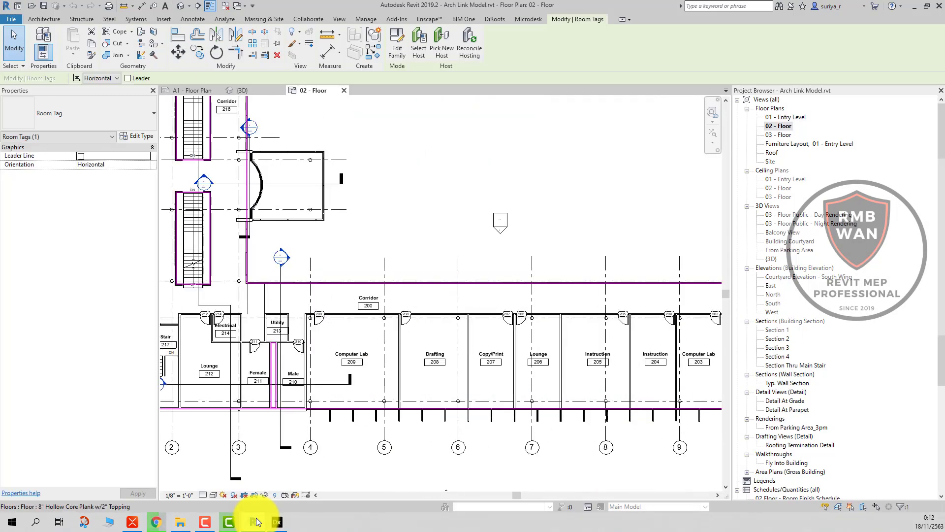
pyautogui.scroll(3, 609, 364)
pyautogui.click(458, 350)
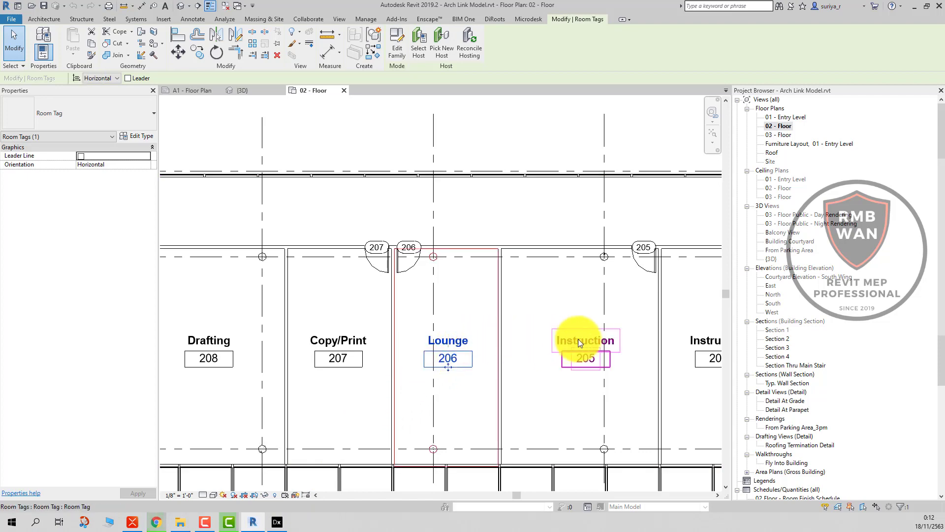
pyautogui.click(580, 343)
pyautogui.scroll(-3, 622, 327)
pyautogui.scroll(4, 644, 318)
pyautogui.click(643, 320)
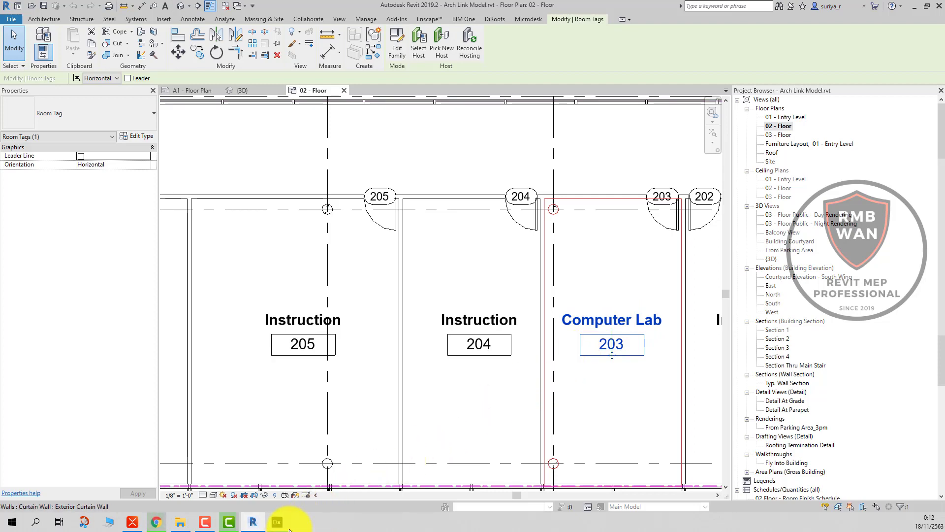
pyautogui.scroll(-5, 440, 293)
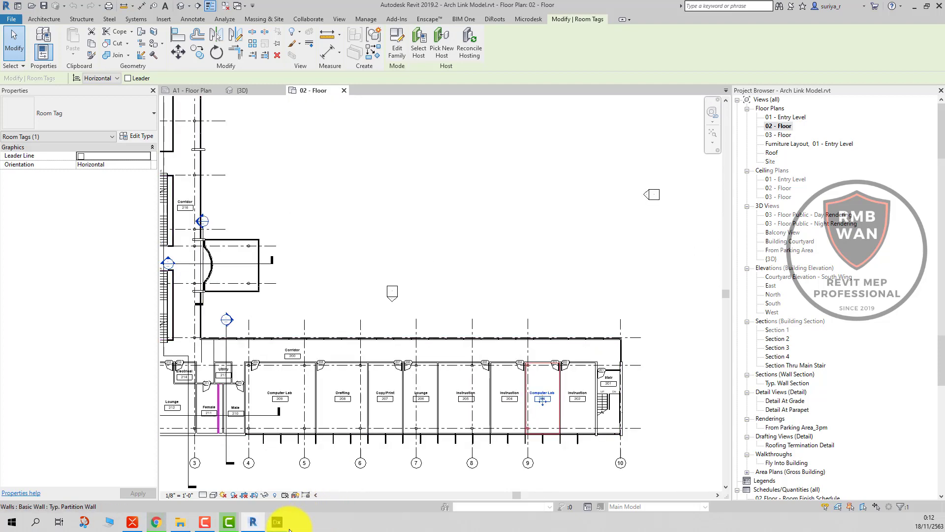
pyautogui.scroll(3, 295, 394)
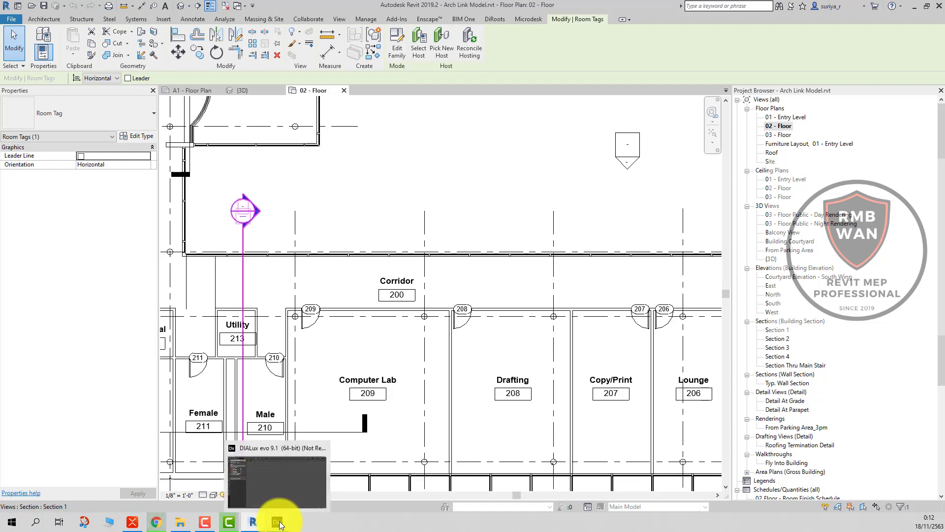
# Check the DIALux evo import, then return to the Revit floor plan and clear the selection.
pyautogui.click(279, 525)
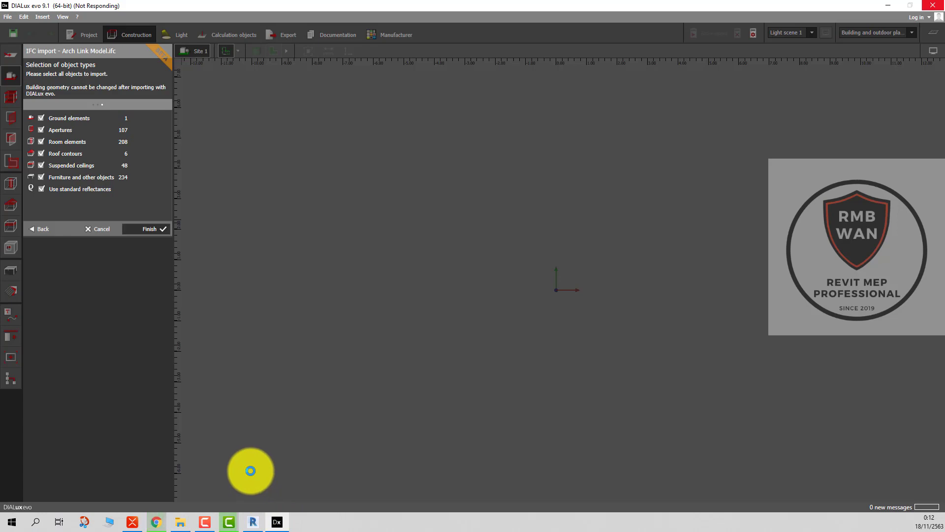
pyautogui.click(253, 523)
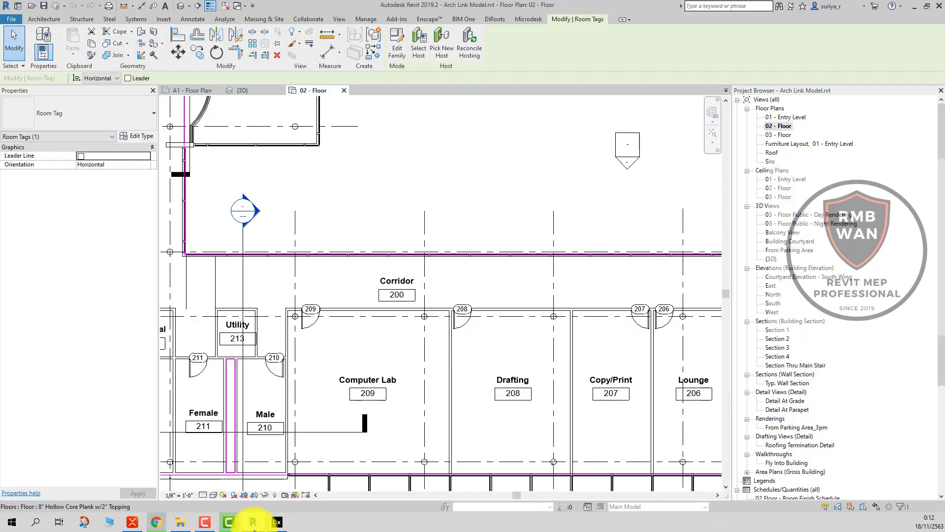
pyautogui.scroll(-5, 467, 413)
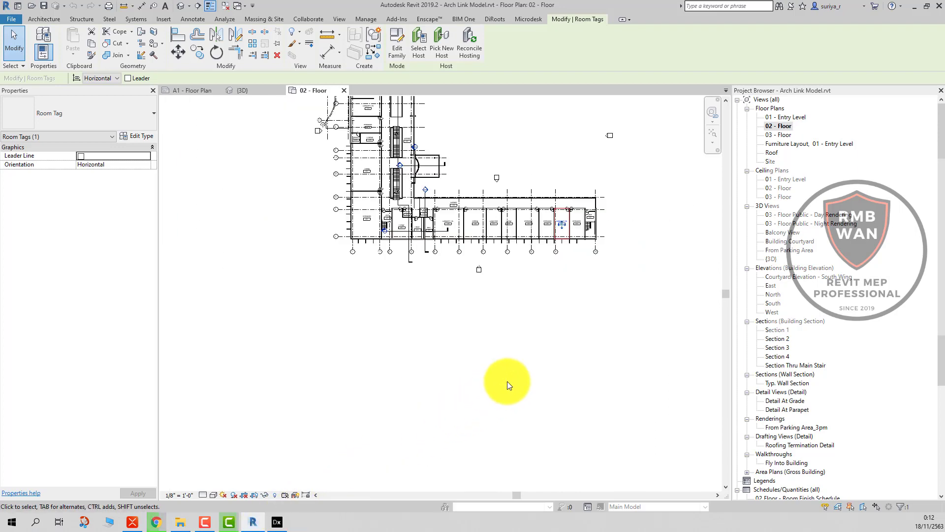
pyautogui.click(507, 380)
pyautogui.scroll(3, 493, 376)
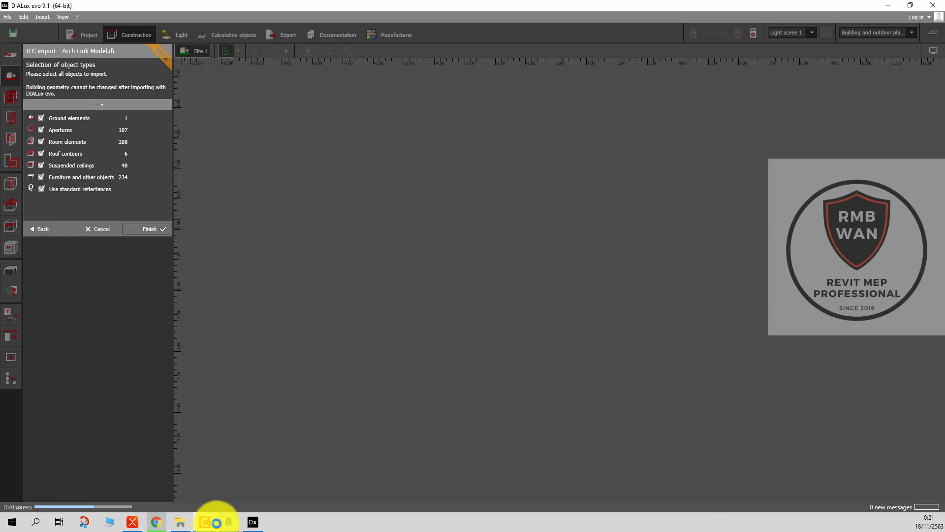
pyautogui.click(229, 521)
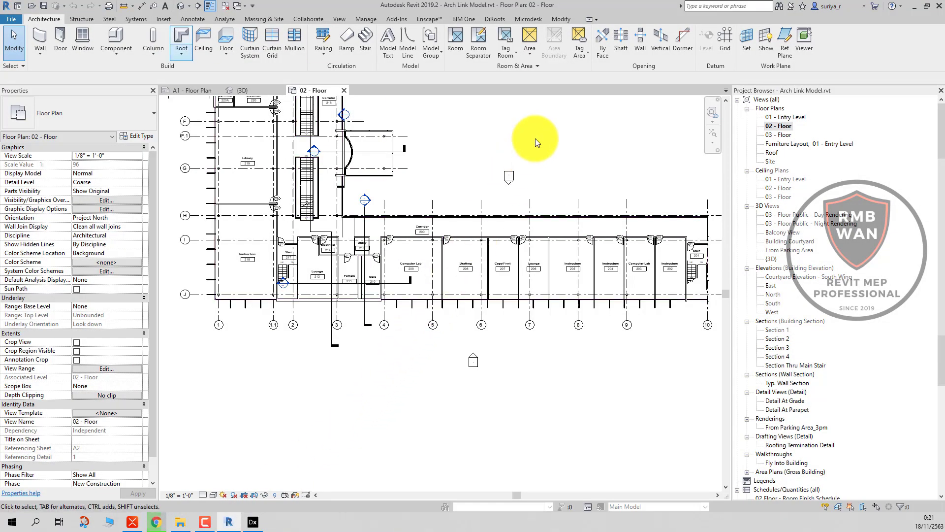
# Open the 3D view, orient it to 02 - Floor plan, and turn it to southeast isometric.
pyautogui.click(182, 7)
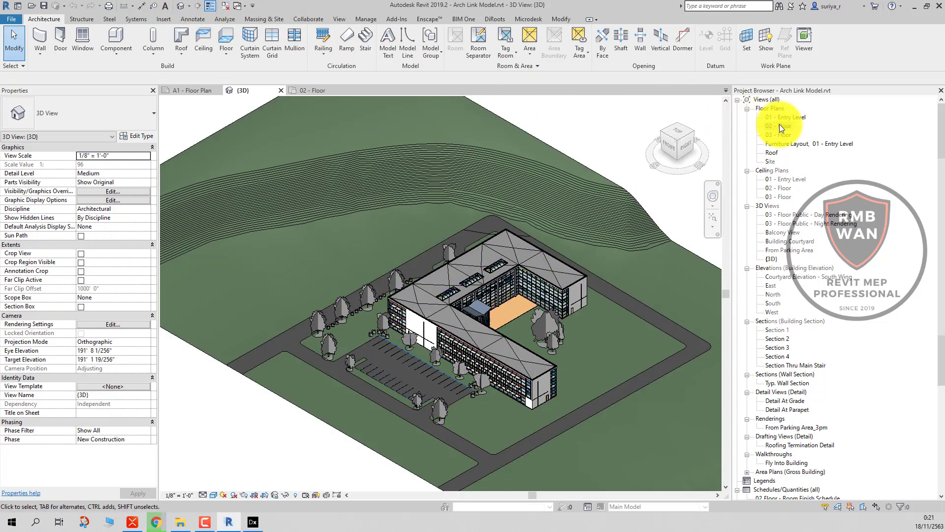
pyautogui.rightClick(675, 133)
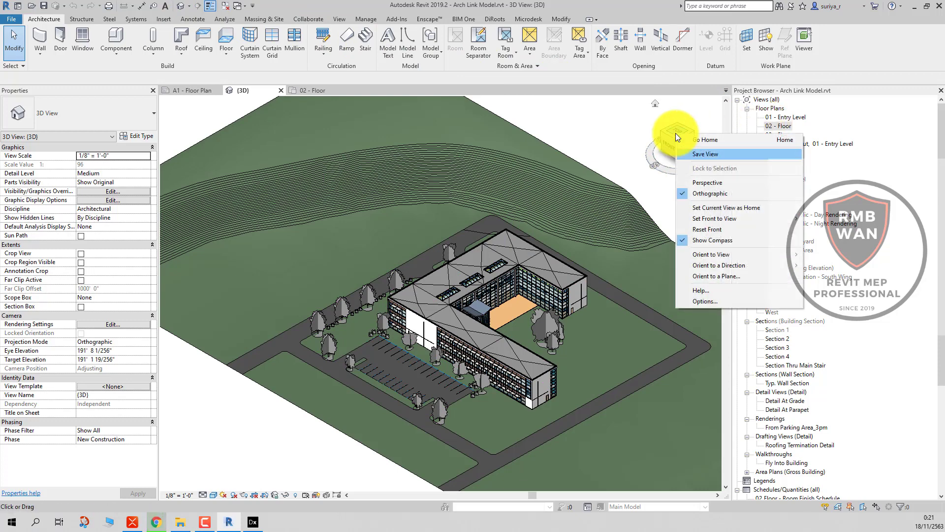
pyautogui.moveTo(709, 254)
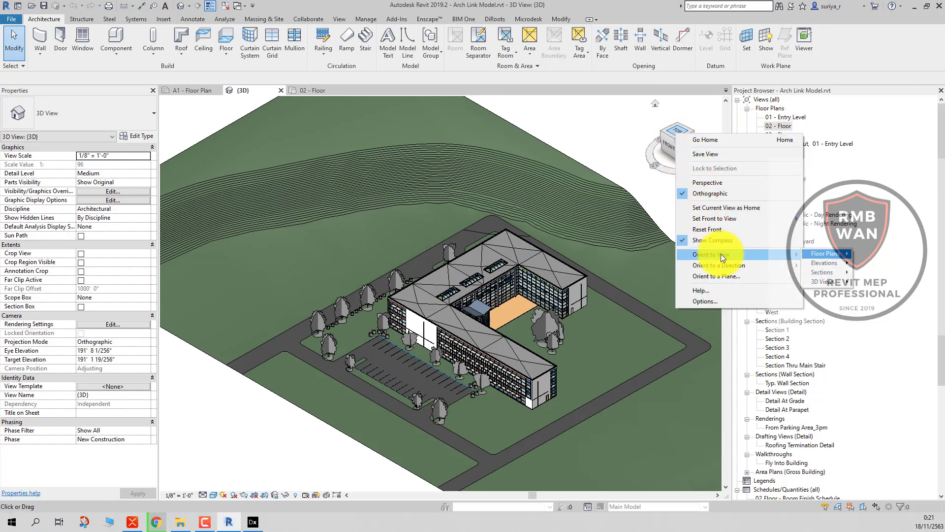
pyautogui.click(716, 295)
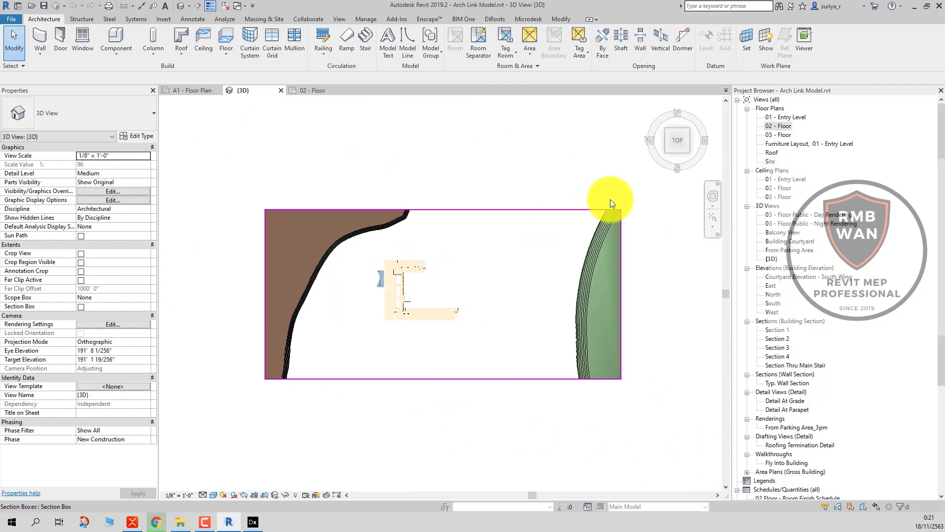
pyautogui.click(688, 152)
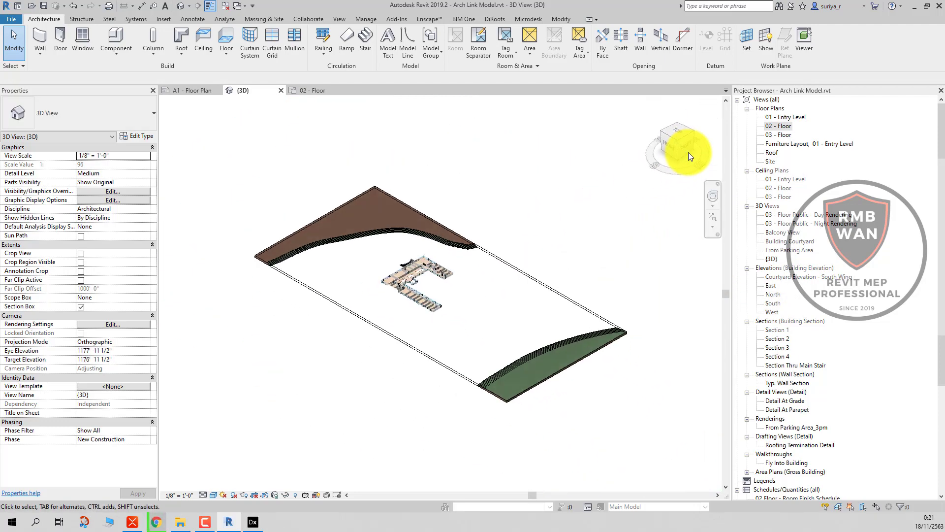
pyautogui.scroll(5, 383, 182)
pyautogui.scroll(3, 345, 185)
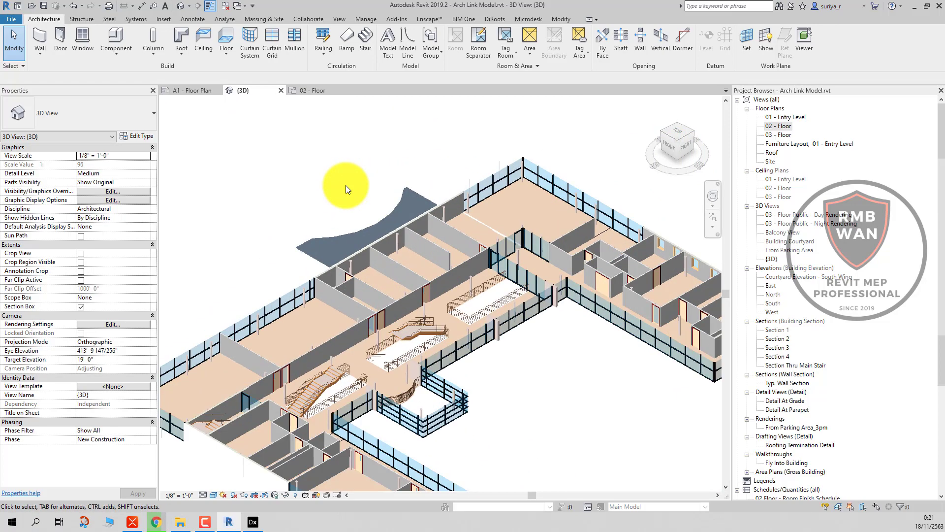
pyautogui.scroll(-6, 345, 185)
pyautogui.scroll(-3, 403, 300)
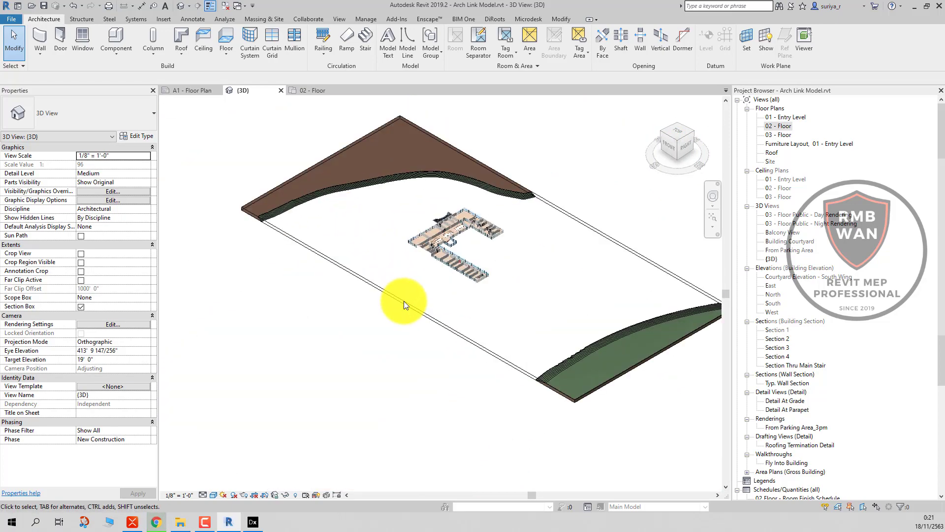
# Pull the section box's left, far and lower-left faces in to the building.
pyautogui.click(403, 300)
pyautogui.scroll(5, 404, 300)
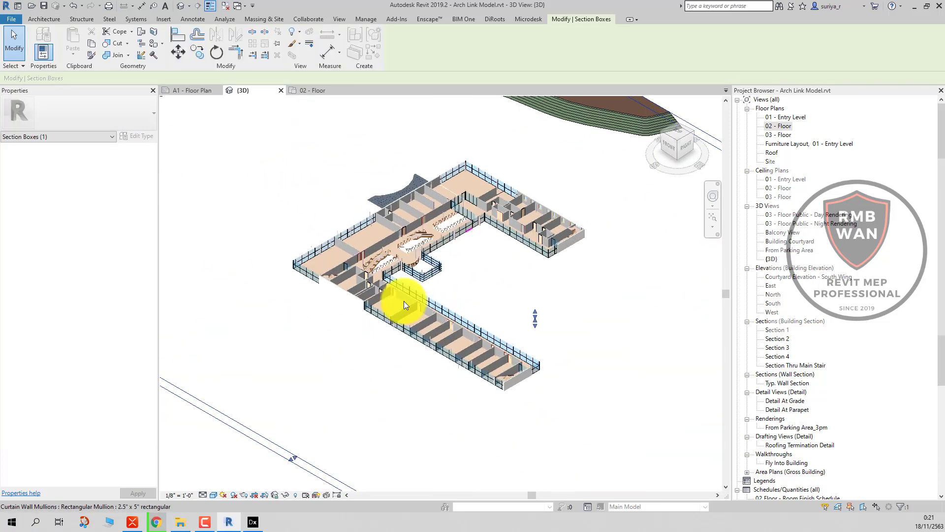
pyautogui.scroll(-4, 395, 293)
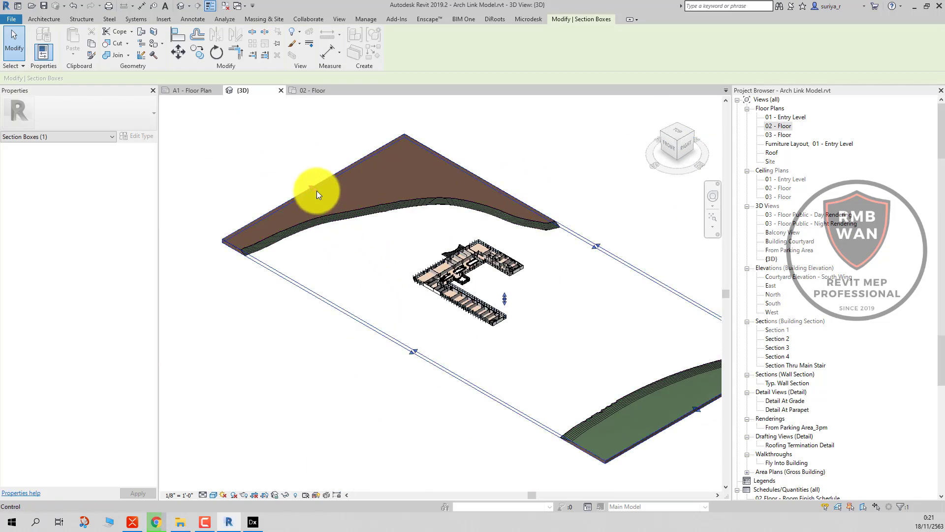
pyautogui.moveTo(414, 251); pyautogui.dragTo(413, 251)
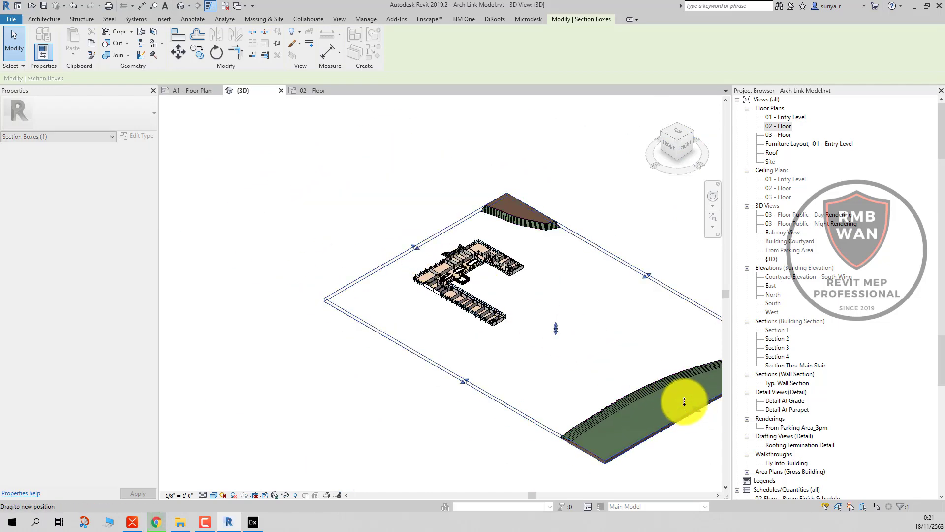
pyautogui.moveTo(694, 408); pyautogui.dragTo(554, 320)
pyautogui.scroll(2, 555, 320)
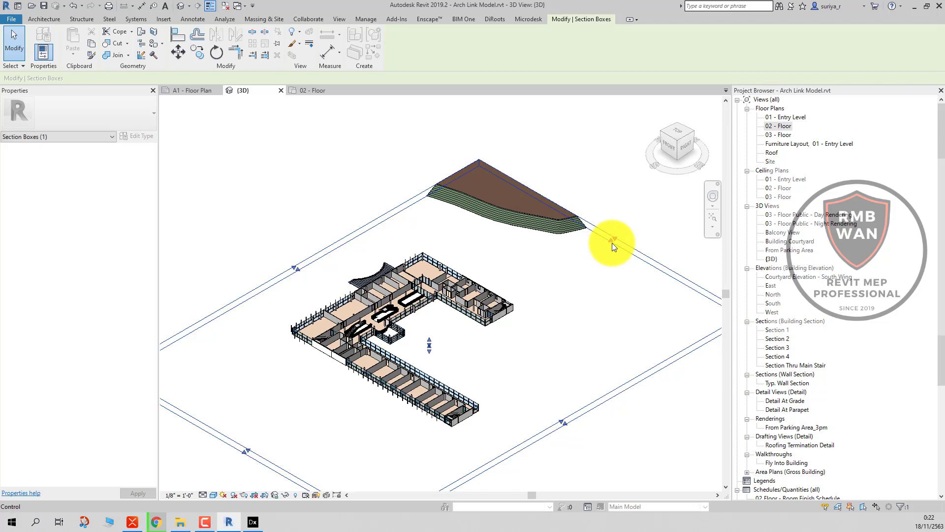
pyautogui.moveTo(255, 447); pyautogui.dragTo(369, 391)
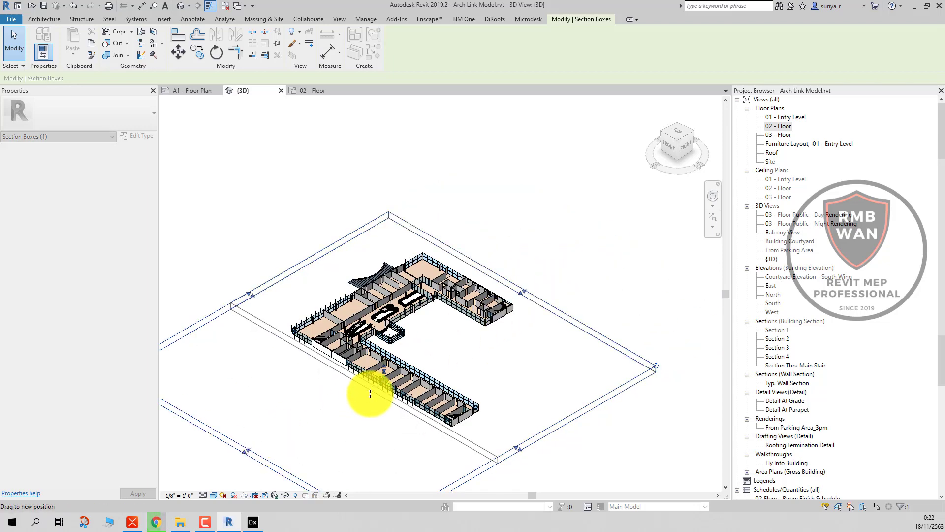
pyautogui.scroll(2, 370, 394)
pyautogui.scroll(2, 370, 394)
pyautogui.middleClick(370, 394)
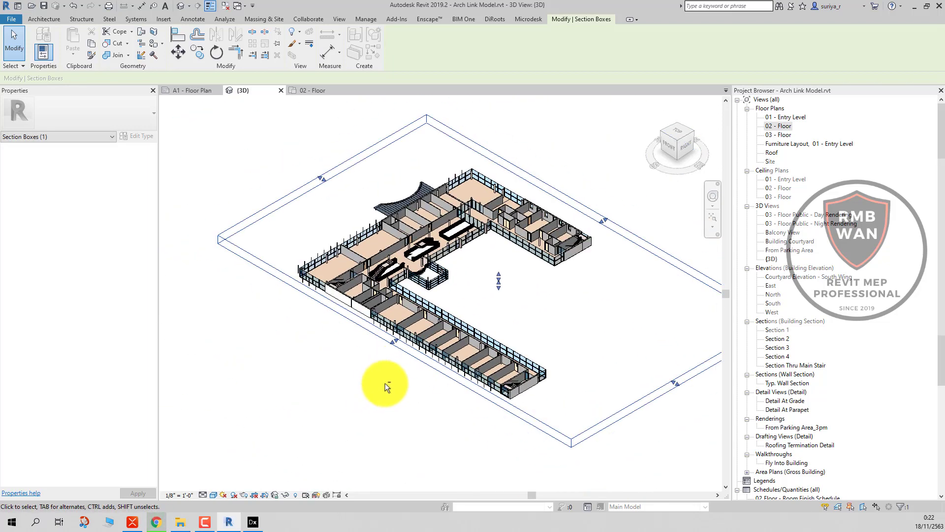
pyautogui.keyDown('shift'); pyautogui.moveTo(400, 373); pyautogui.dragTo(397, 350, button='middle'); pyautogui.keyUp('shift')
# Raise the section box's top face to include the roof.
pyautogui.click(412, 371)
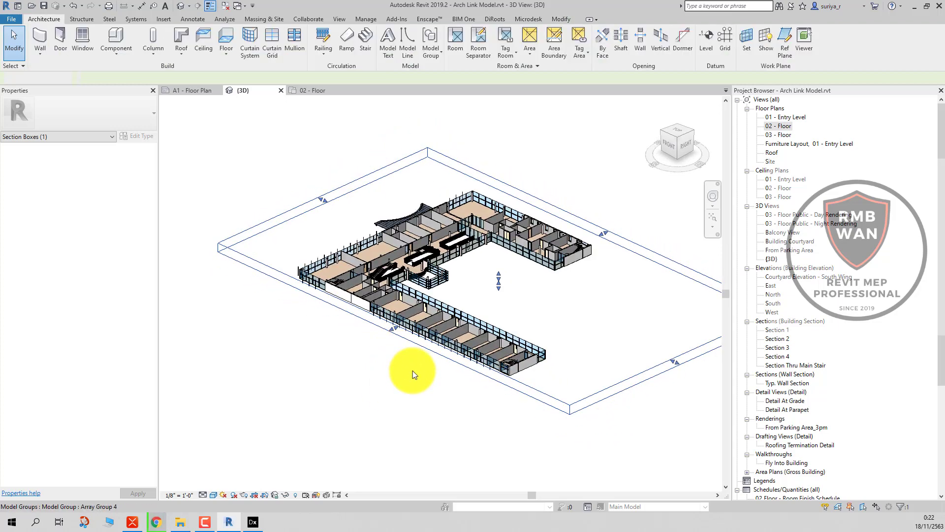
pyautogui.click(542, 394)
pyautogui.scroll(3, 498, 287)
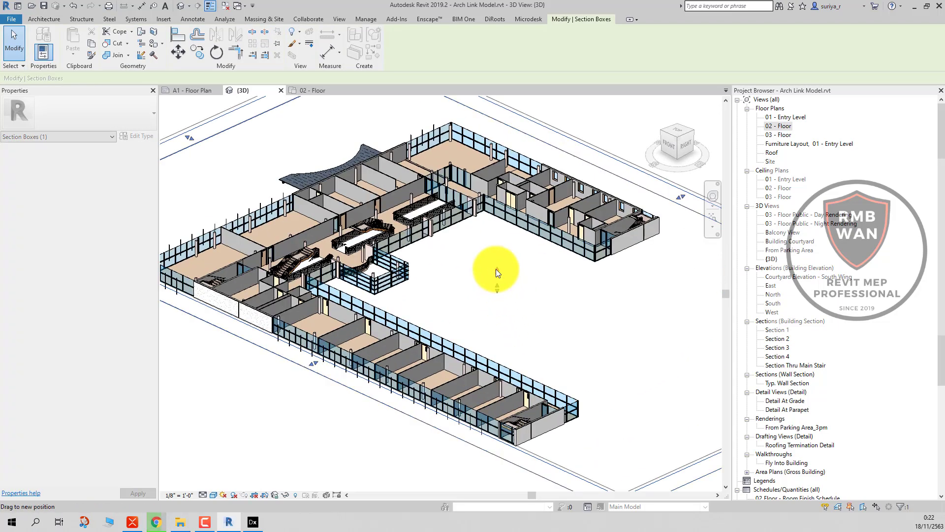
pyautogui.moveTo(497, 265); pyautogui.dragTo(497, 302)
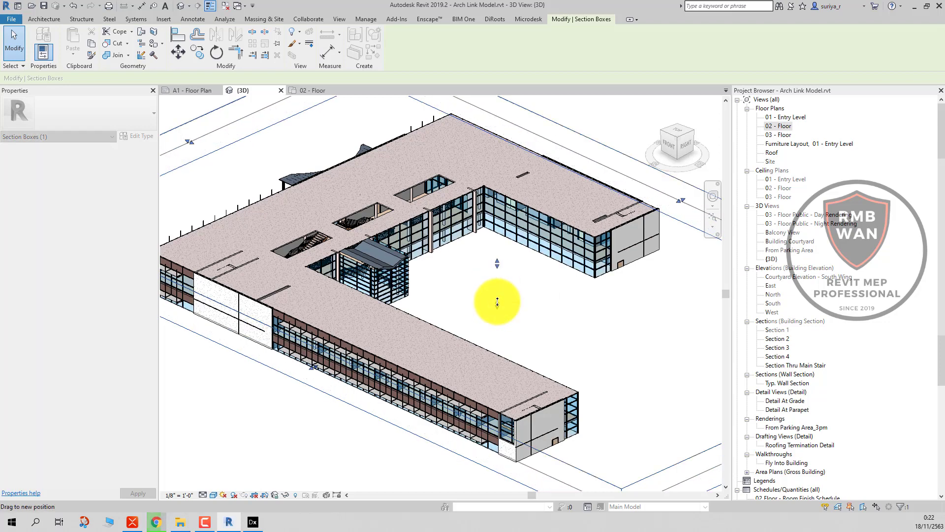
pyautogui.scroll(3, 497, 302)
pyautogui.moveTo(500, 285); pyautogui.dragTo(501, 289)
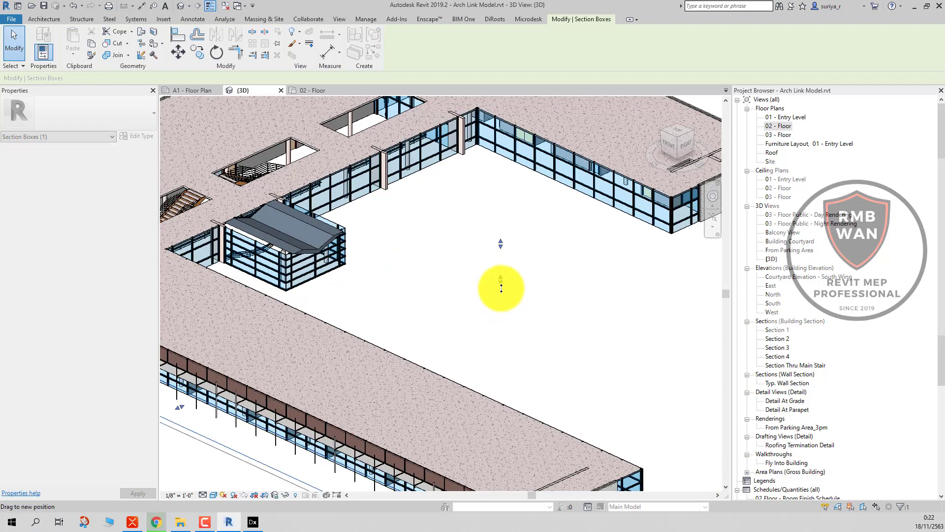
pyautogui.scroll(-4, 501, 289)
pyautogui.scroll(5, 501, 289)
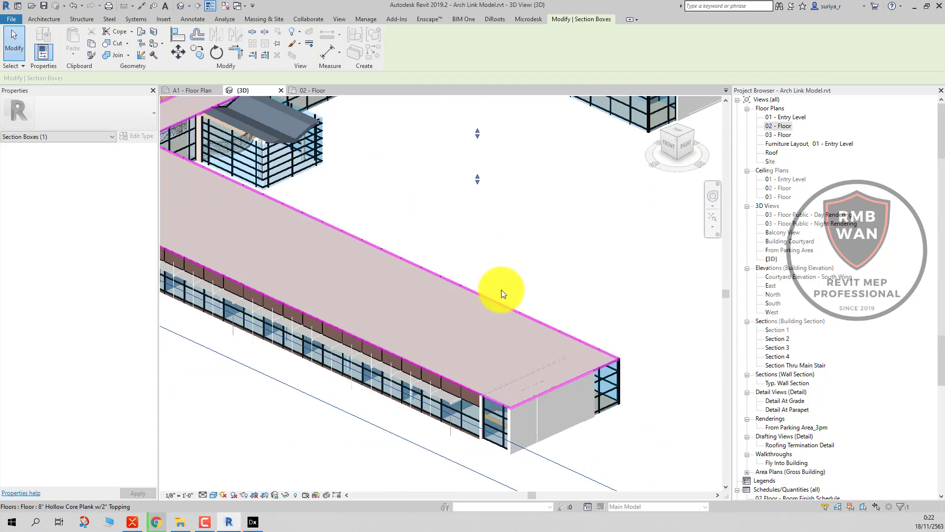
pyautogui.scroll(2, 501, 290)
pyautogui.scroll(-1, 501, 290)
pyautogui.scroll(-3, 512, 298)
pyautogui.scroll(-2, 534, 312)
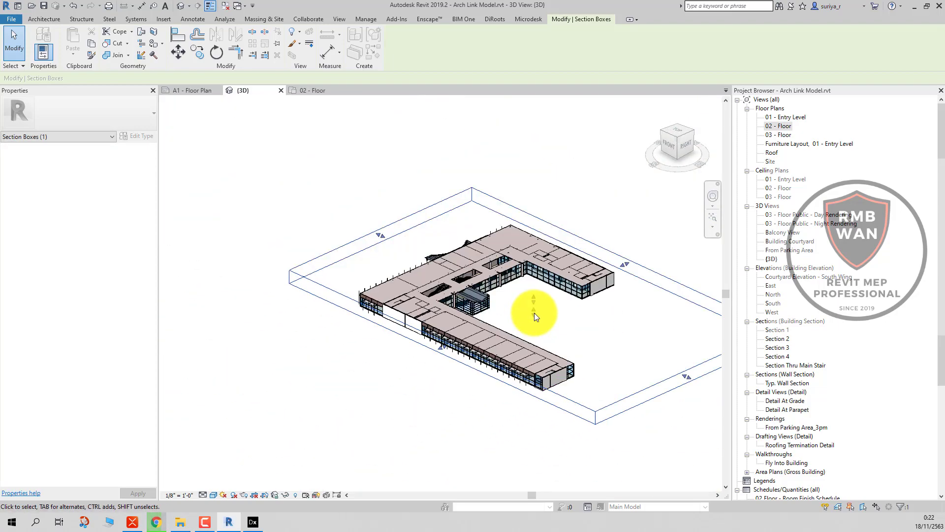
pyautogui.scroll(1, 533, 312)
pyautogui.scroll(-3, 534, 312)
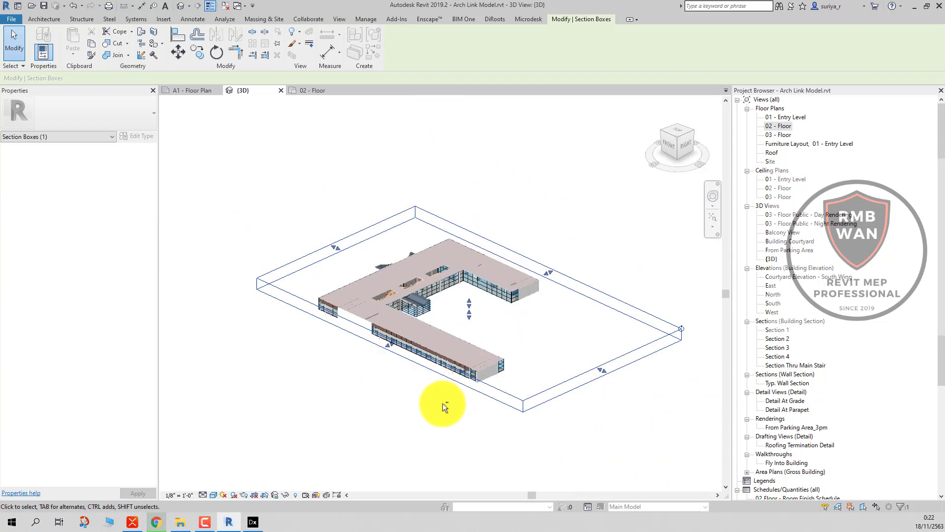
# Pull the section box's left side in to the building and return to an isometric angle.
pyautogui.moveTo(443, 403)
pyautogui.keyDown('shift'); pyautogui.mouseDown(button='middle')
pyautogui.moveTo(620, 389)
pyautogui.moveTo(492, 394)
pyautogui.moveTo(513, 401)
pyautogui.mouseUp(button='middle'); pyautogui.keyUp('shift')
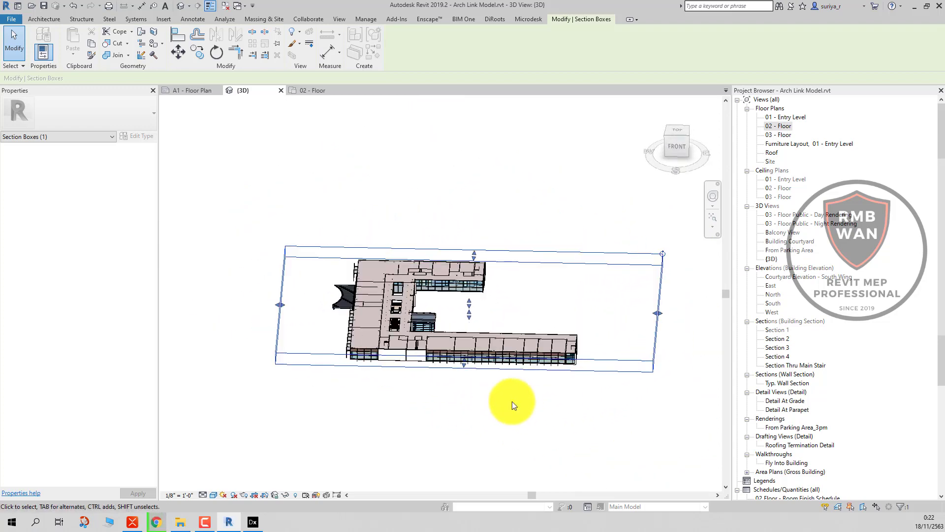
pyautogui.moveTo(280, 306)
pyautogui.mouseDown()
pyautogui.moveTo(350, 314)
pyautogui.moveTo(345, 307)
pyautogui.mouseUp()
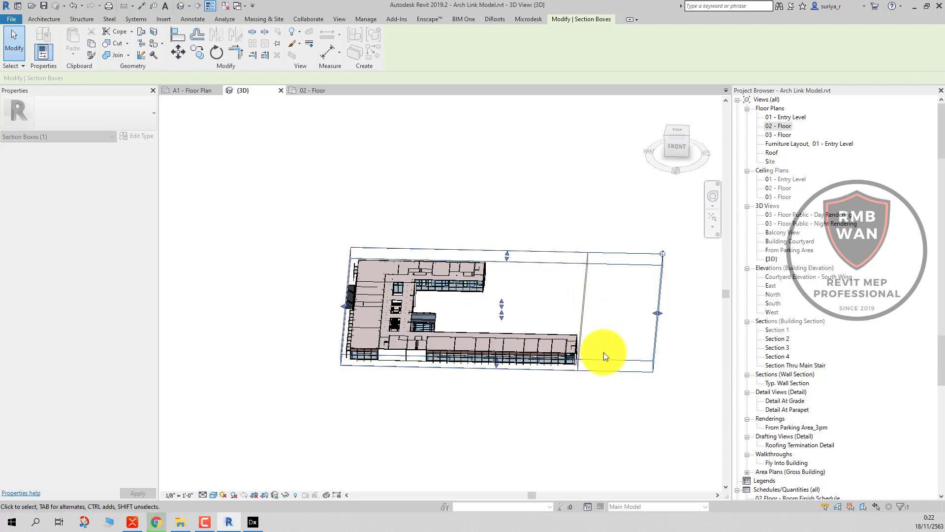
pyautogui.click(629, 413)
pyautogui.moveTo(628, 413)
pyautogui.keyDown('shift'); pyautogui.mouseDown(button='middle')
pyautogui.moveTo(544, 395)
pyautogui.moveTo(534, 450)
pyautogui.moveTo(574, 220)
pyautogui.moveTo(533, 265)
pyautogui.moveTo(538, 415)
pyautogui.mouseUp(button='middle'); pyautogui.keyUp('shift')
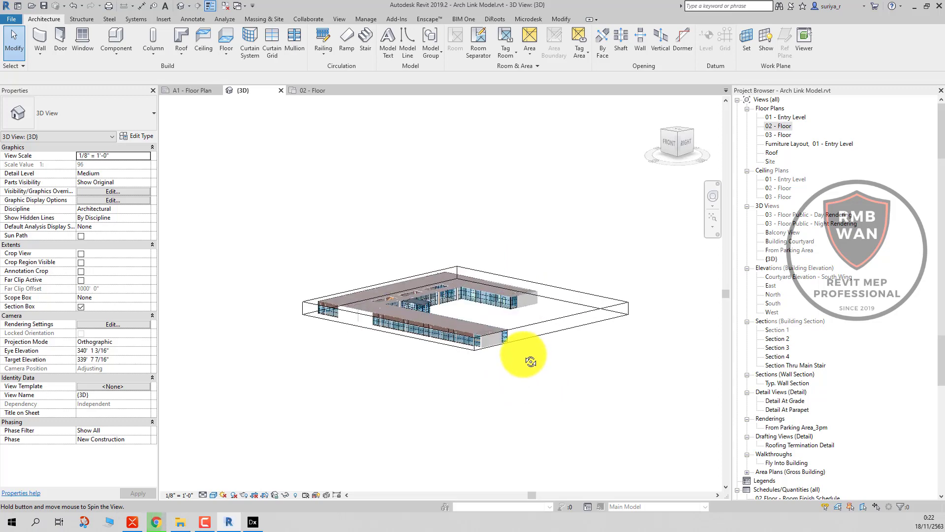
# Re-export the cropped model to IFC, renaming the file Arch Link Model-2.ifc.
pyautogui.click(11, 20)
pyautogui.moveTo(35, 161)
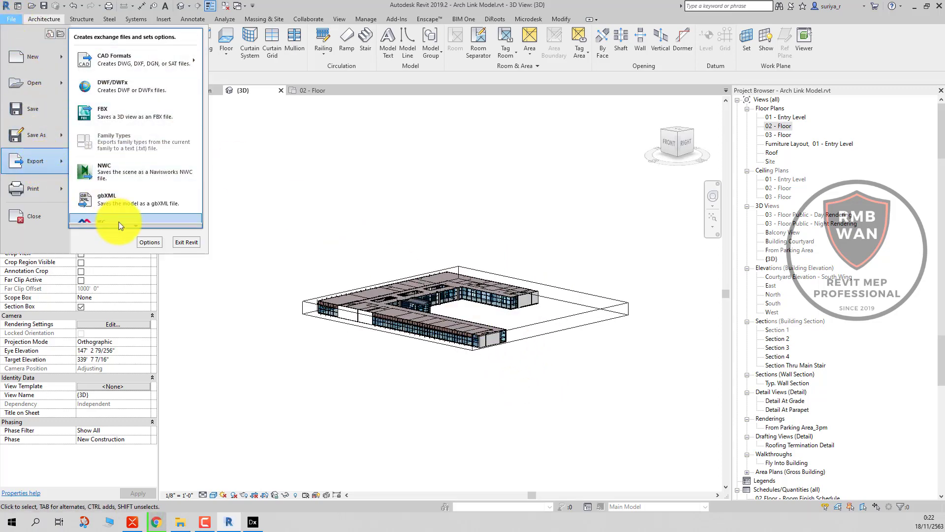
pyautogui.click(119, 221)
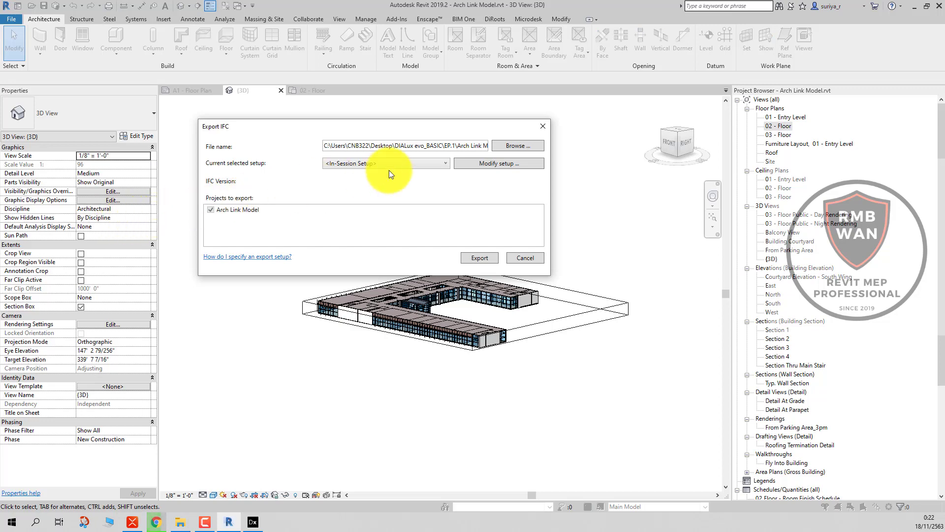
pyautogui.click(515, 146)
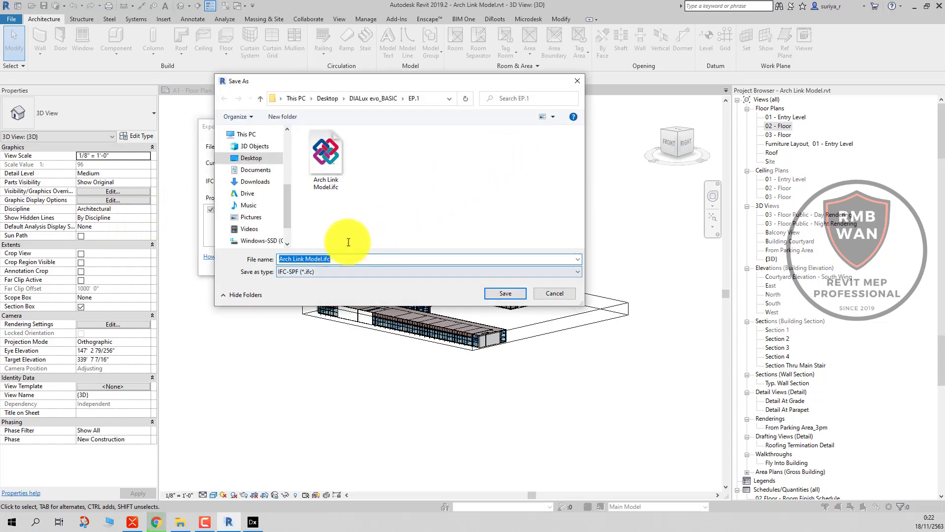
pyautogui.click(323, 259)
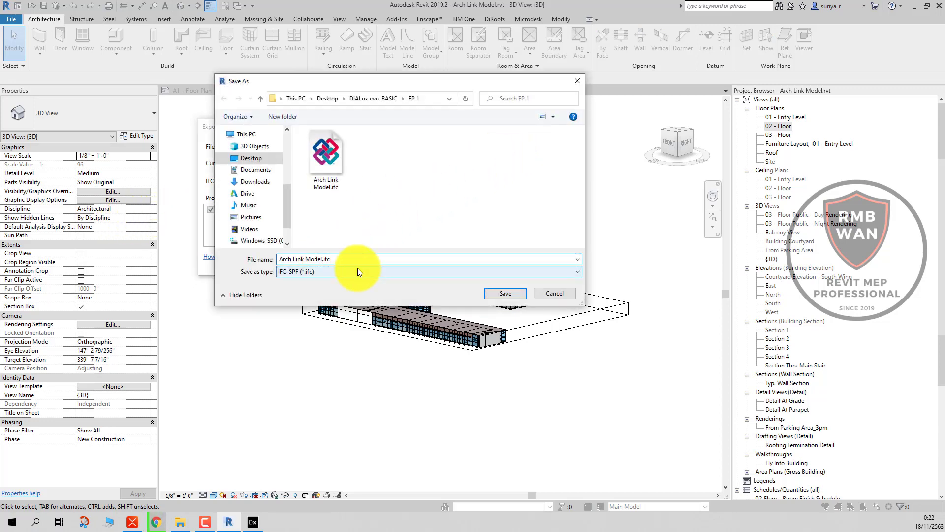
pyautogui.write('-')
pyautogui.write('2')
pyautogui.press('Return')
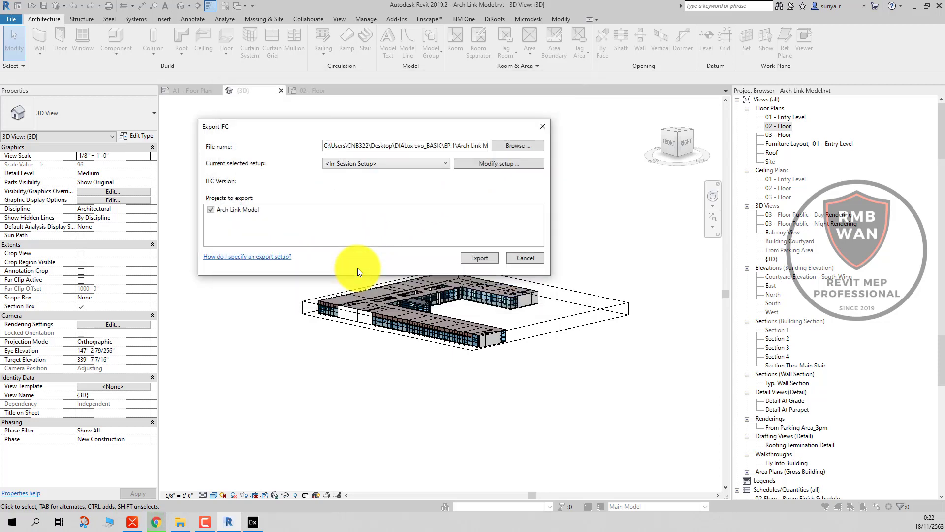
pyautogui.click(489, 254)
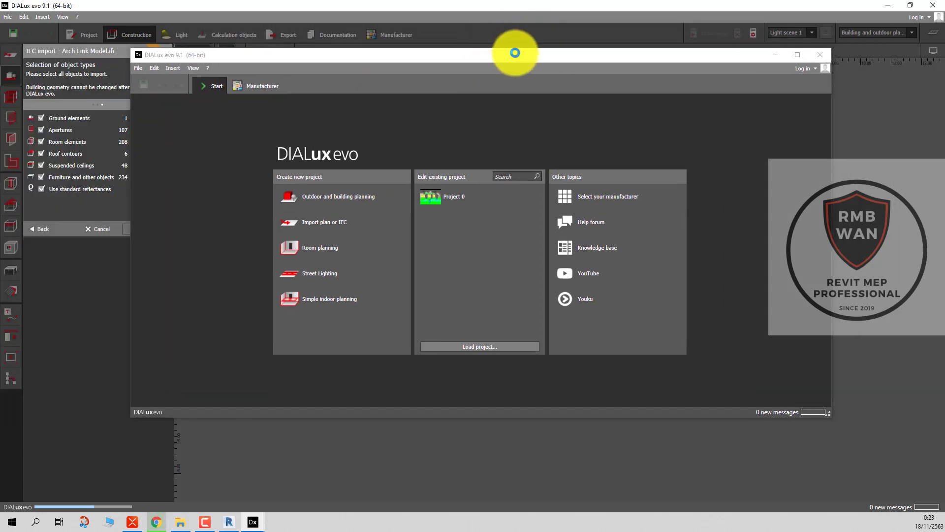
# Start a new DIALux evo project by importing Arch Link Model-2.ifc as the IFC plan.
pyautogui.click(797, 55)
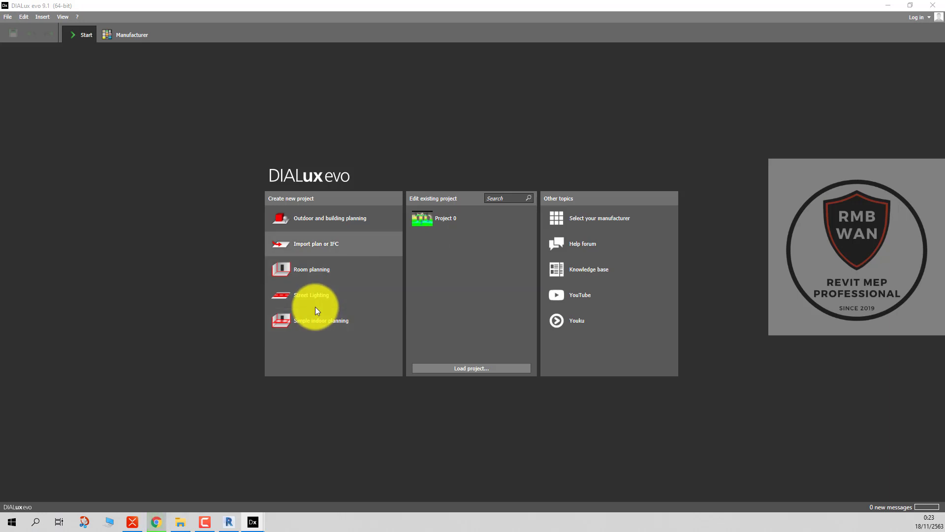
pyautogui.click(294, 237)
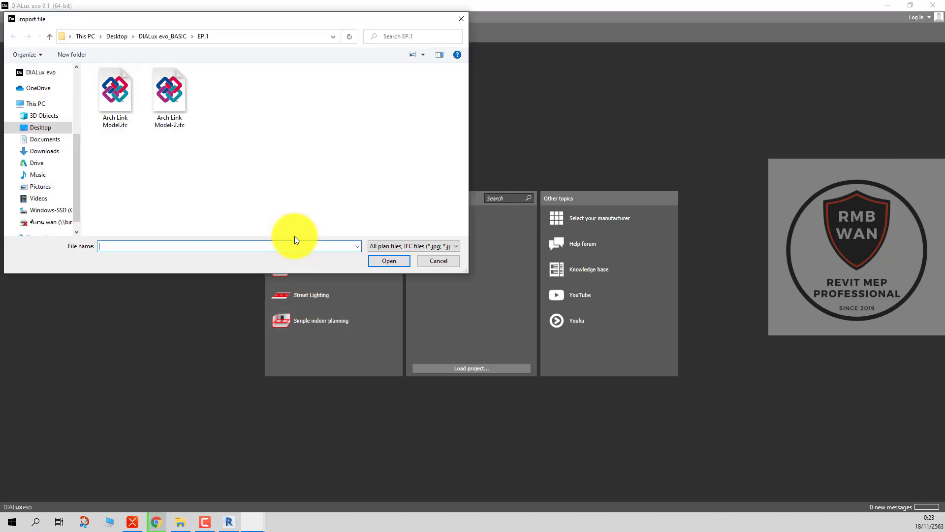
pyautogui.click(228, 523)
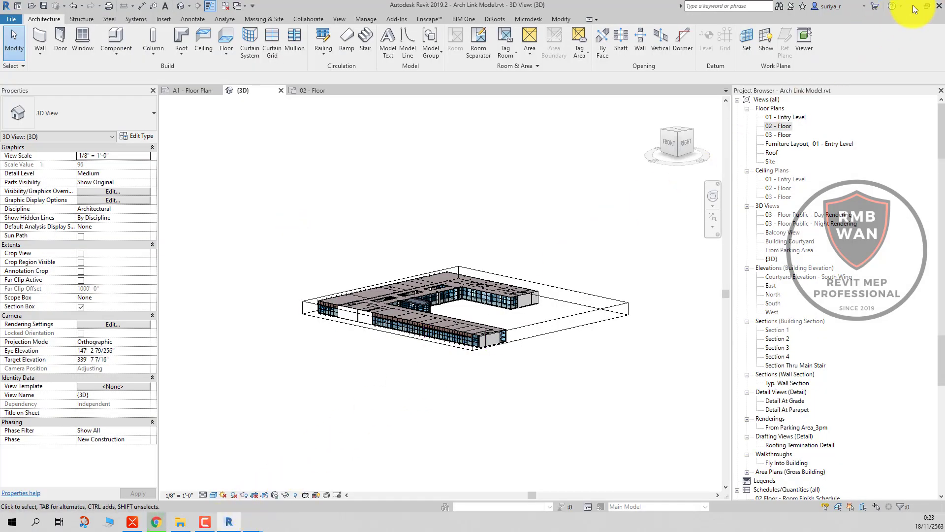
pyautogui.click(913, 6)
pyautogui.doubleClick(167, 90)
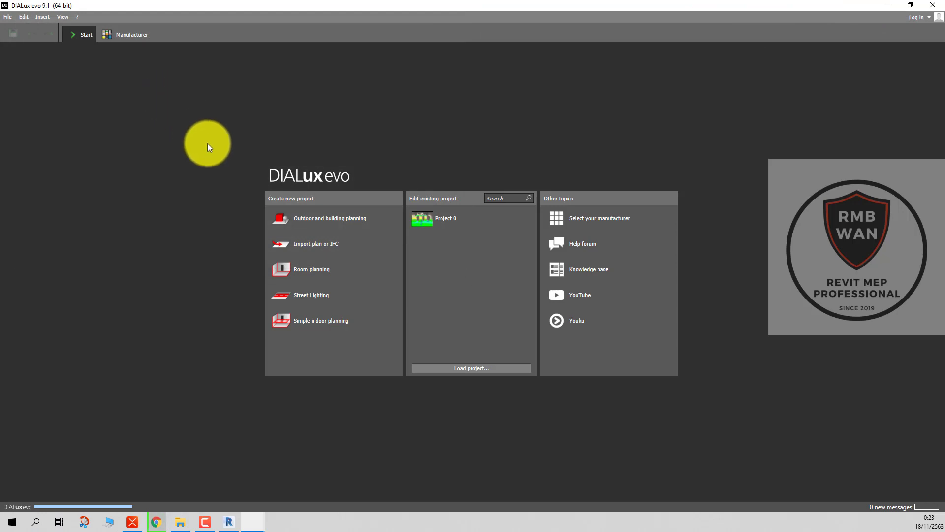
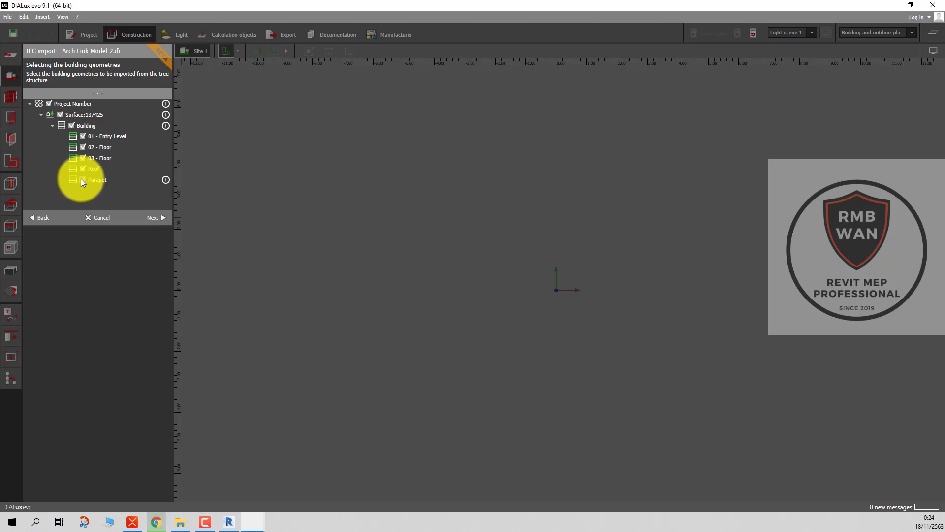
# Import the IFC model without the 01 - Entry Level storey, keeping all object types.
pyautogui.click(84, 135)
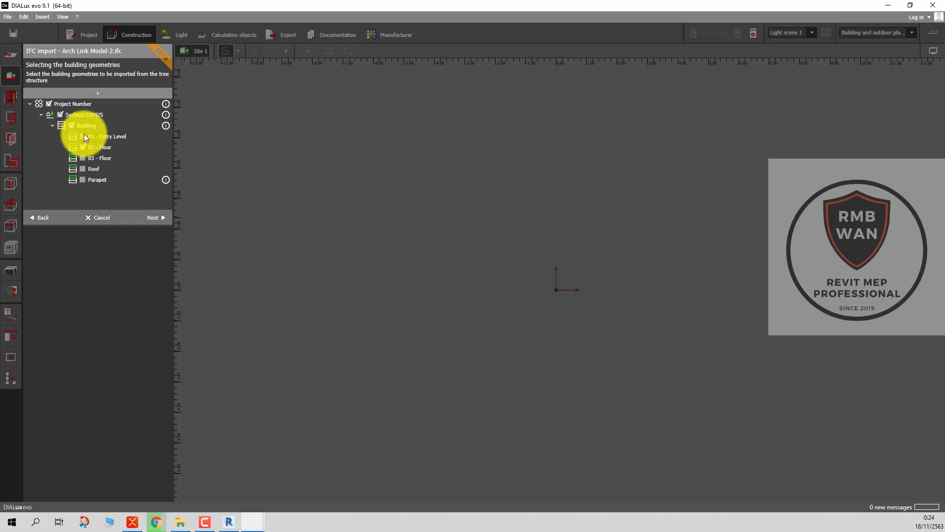
pyautogui.click(161, 216)
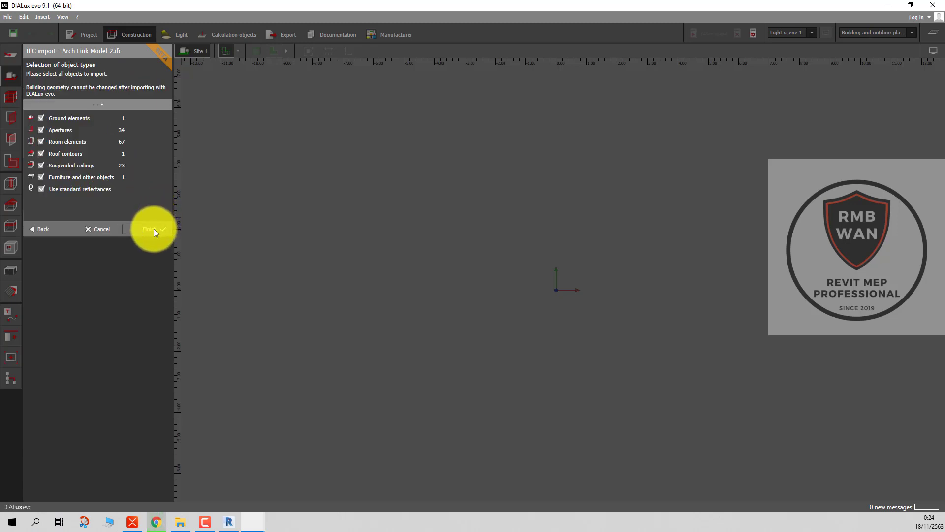
pyautogui.click(153, 230)
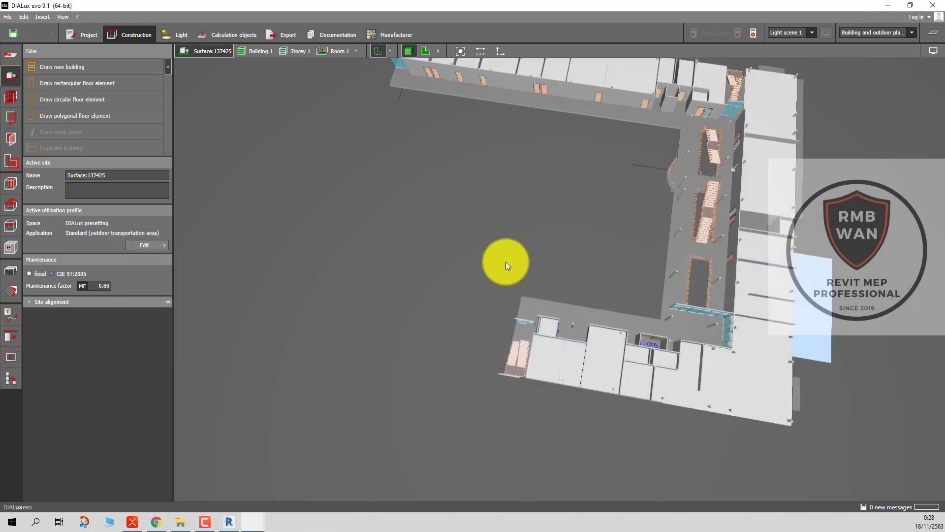
# Orbit the imported building, restore the DIALux window and expand the view-mode toolbar.
pyautogui.moveTo(506, 262)
pyautogui.mouseDown(button='right')
pyautogui.moveTo(536, 265)
pyautogui.moveTo(596, 210)
pyautogui.moveTo(579, 187)
pyautogui.moveTo(455, 202)
pyautogui.moveTo(314, 179)
pyautogui.moveTo(362, 200)
pyautogui.moveTo(388, 199)
pyautogui.moveTo(763, 376)
pyautogui.moveTo(675, 349)
pyautogui.moveTo(649, 354)
pyautogui.moveTo(589, 320)
pyautogui.moveTo(599, 336)
pyautogui.moveTo(626, 318)
pyautogui.moveTo(613, 319)
pyautogui.mouseUp(button='right')
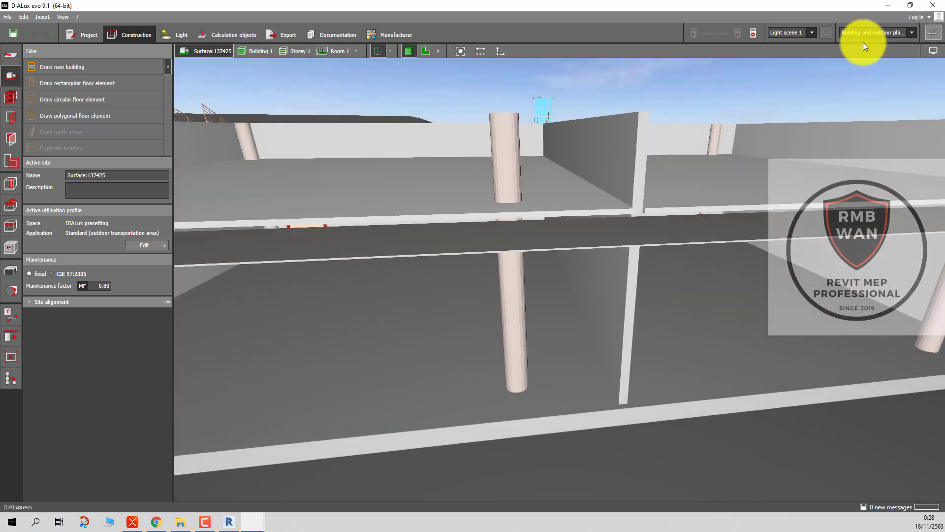
pyautogui.click(889, 6)
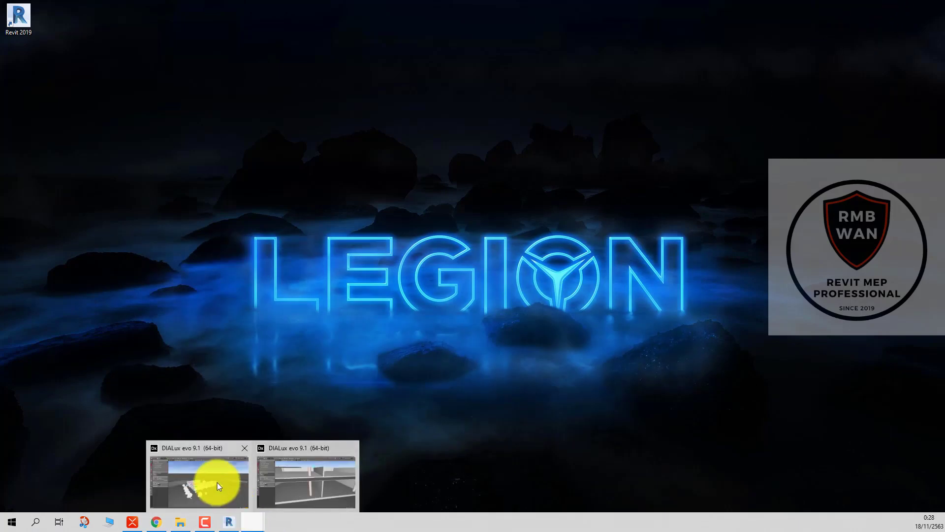
pyautogui.click(216, 482)
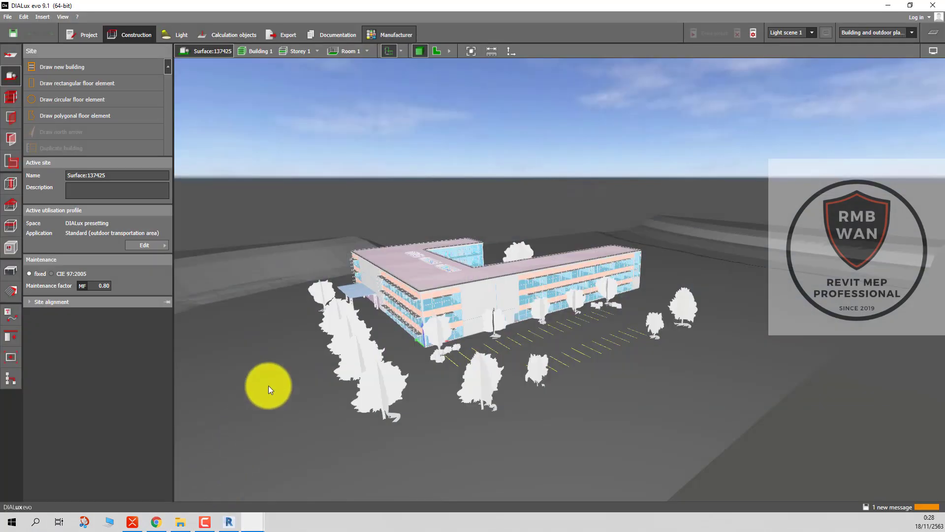
pyautogui.click(449, 50)
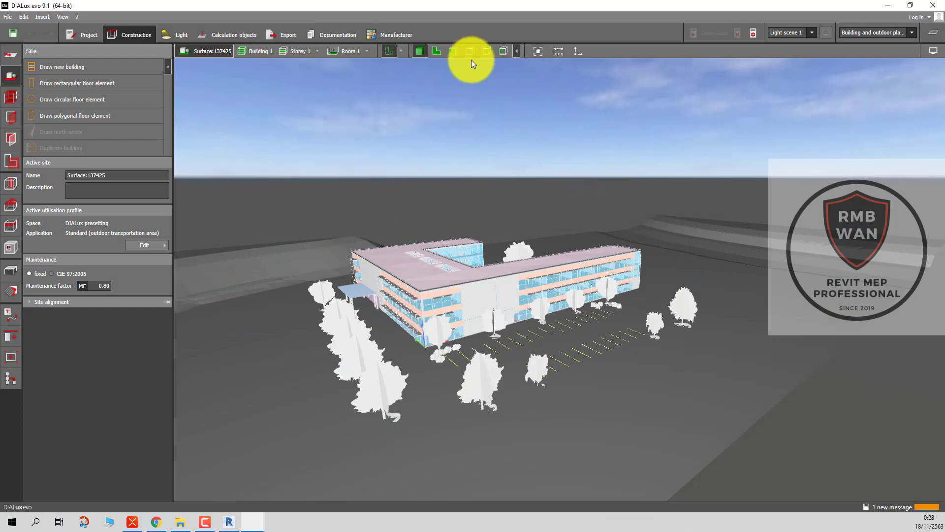
# Switch to the 2D plan view and show the whole Storey 1 floor plan.
pyautogui.click(435, 50)
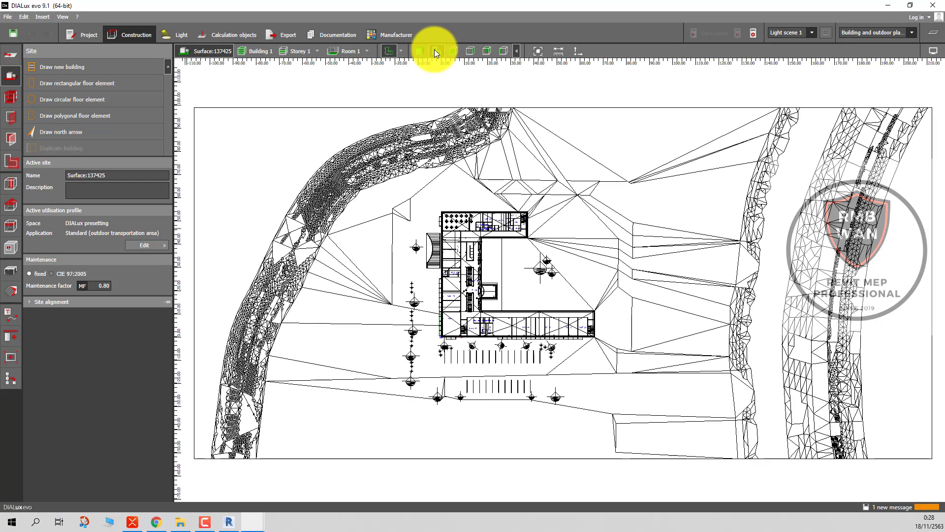
pyautogui.scroll(3, 480, 220)
pyautogui.scroll(3, 480, 220)
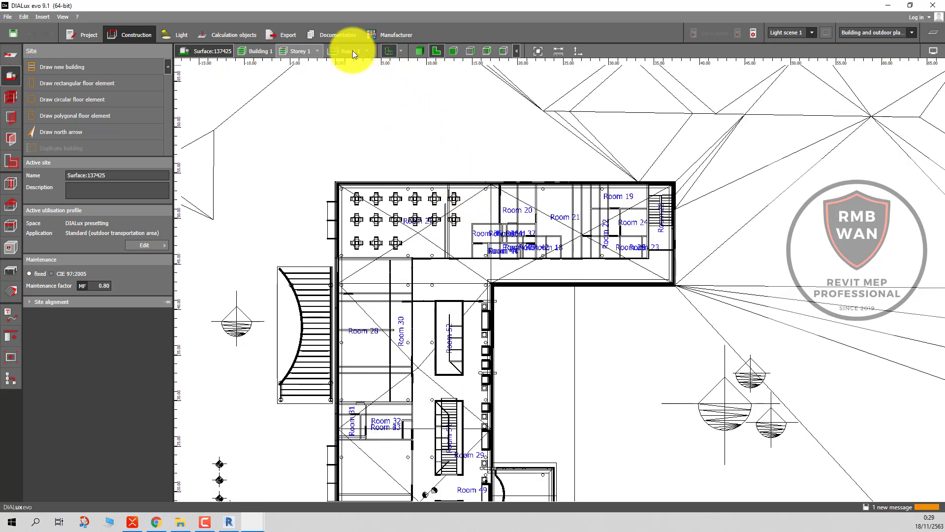
pyautogui.click(312, 52)
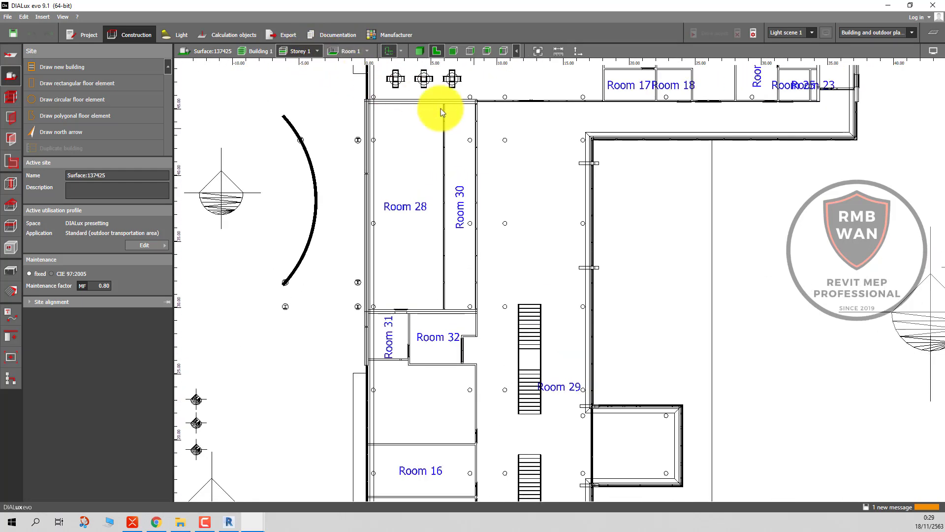
pyautogui.scroll(-3, 574, 166)
pyautogui.scroll(3, 574, 167)
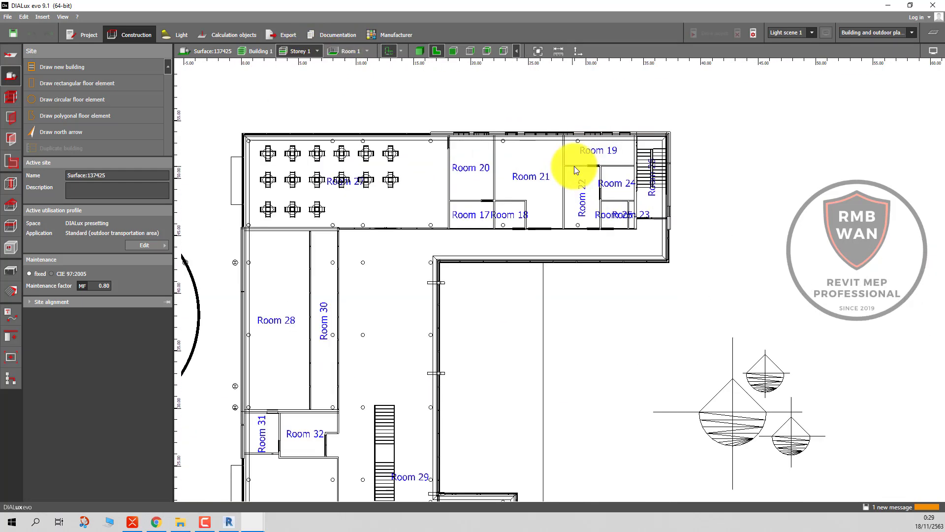
# Jump to Room 1 from the room list and zoom around it.
pyautogui.click(369, 51)
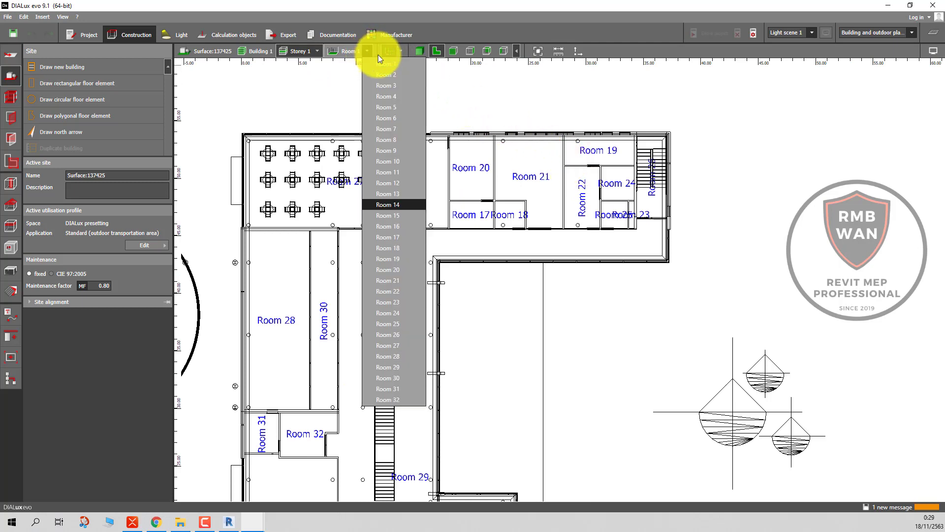
pyautogui.click(391, 63)
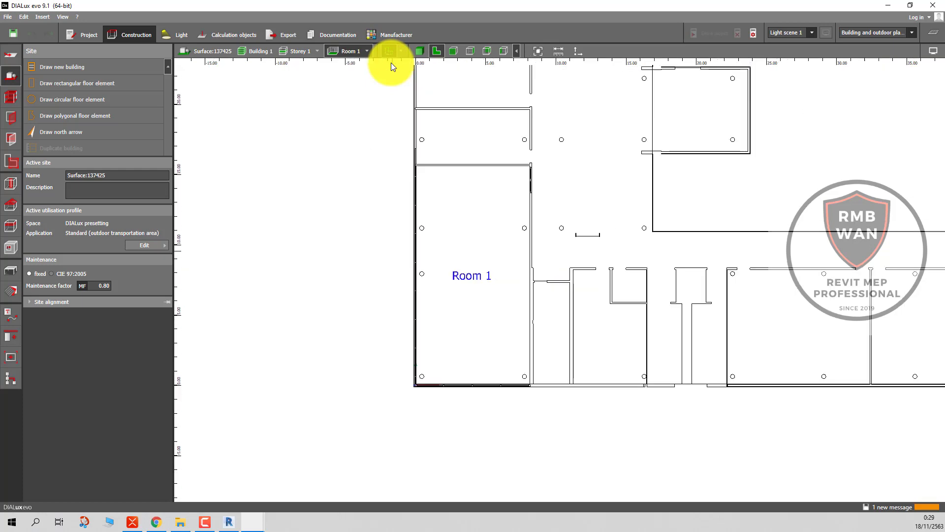
pyautogui.scroll(-1, 390, 63)
pyautogui.scroll(-1, 391, 63)
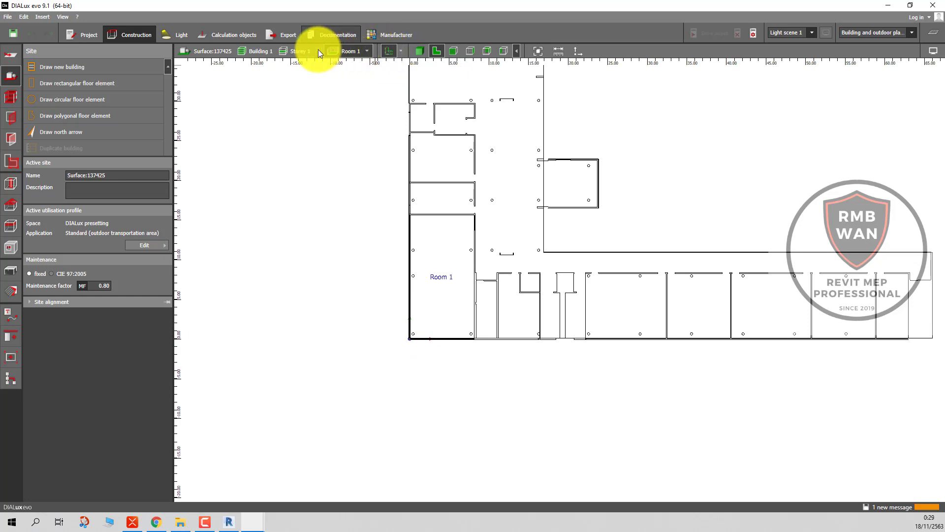
# Show the whole building plan, then return to the Storey 1 plan.
pyautogui.click(261, 51)
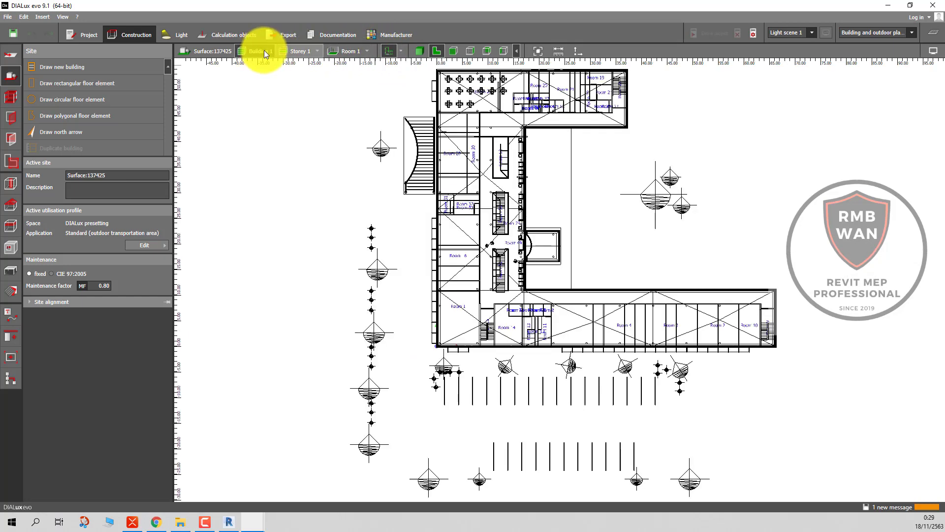
pyautogui.click(305, 54)
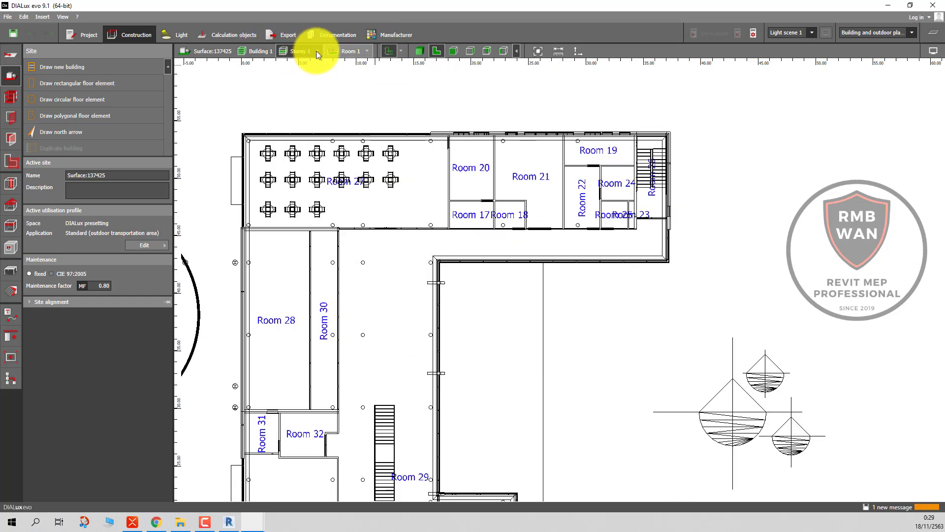
pyautogui.click(318, 51)
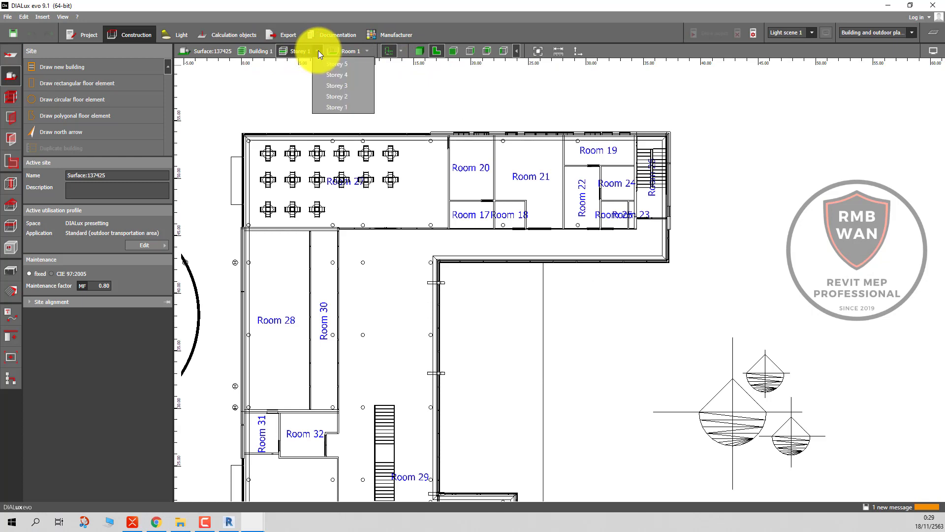
pyautogui.click(346, 108)
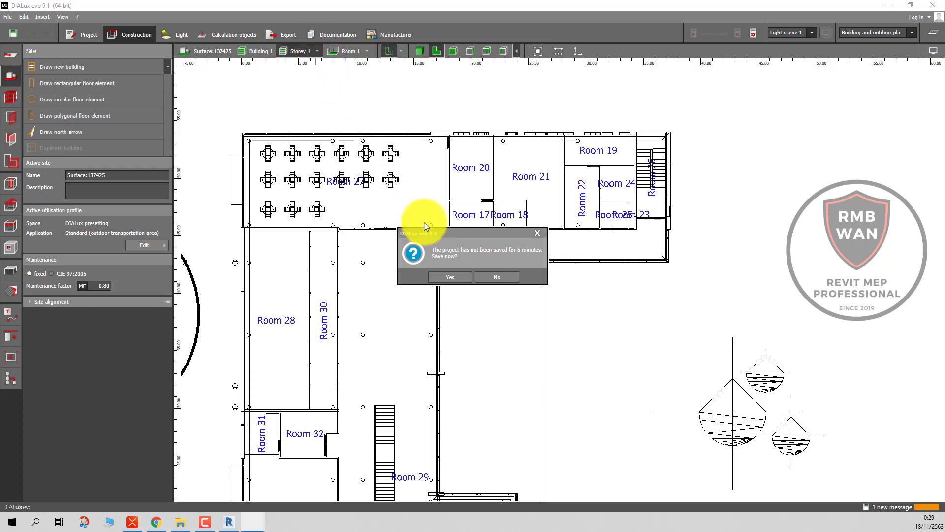
# Accept the save reminder and save the project as Arch Link Model.evo.
pyautogui.click(458, 276)
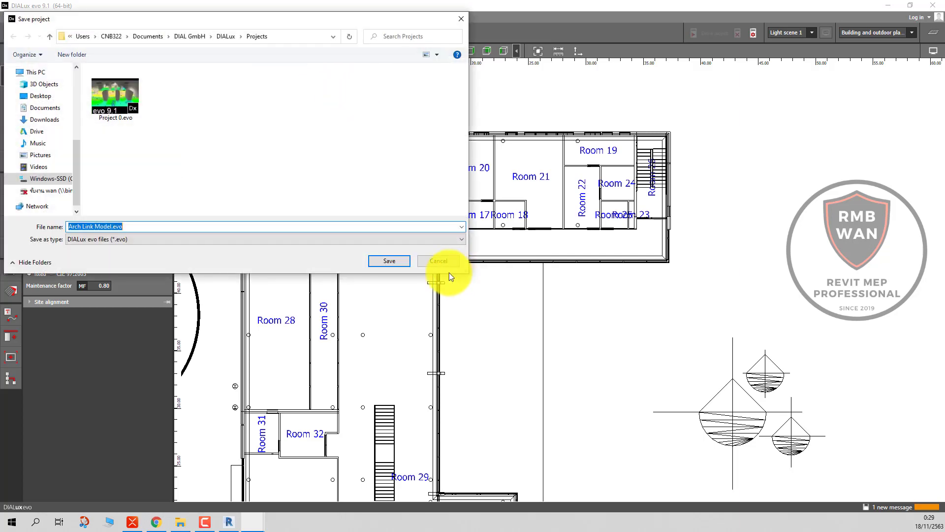
pyautogui.click(383, 261)
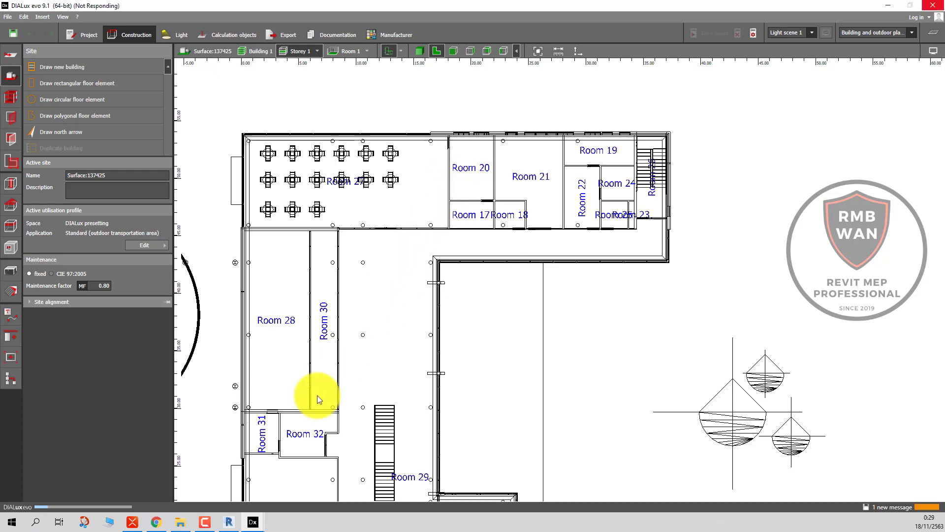
# In Revit, open the 02 - Floor and 01 - Entry Level plan views, then minimize Revit.
pyautogui.click(229, 522)
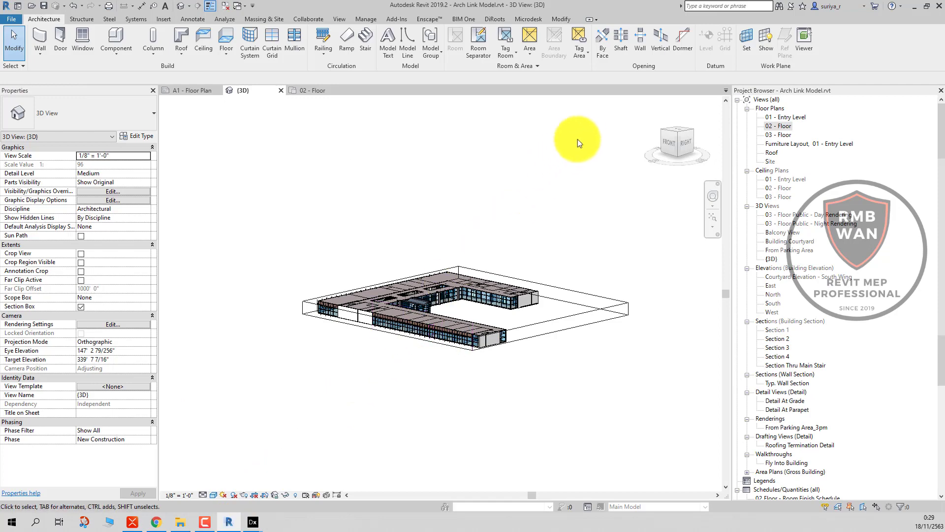
pyautogui.doubleClick(781, 124)
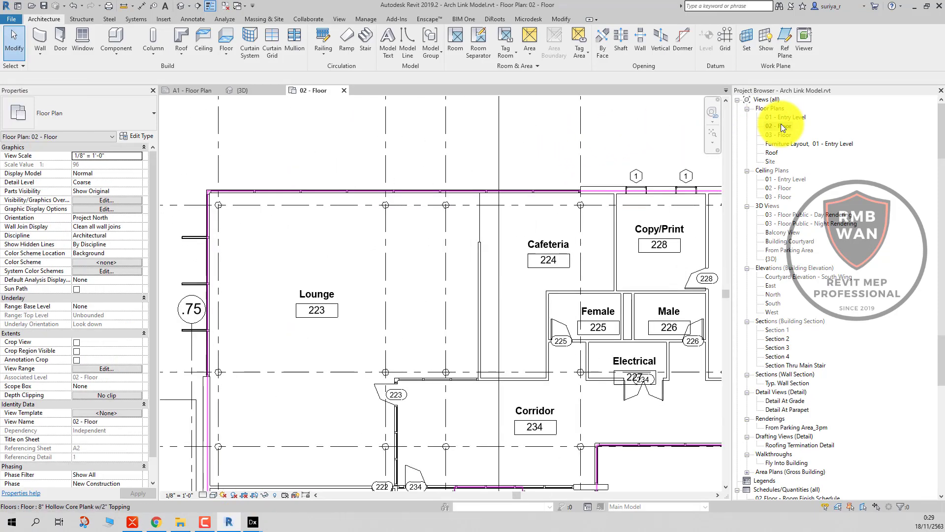
pyautogui.doubleClick(775, 118)
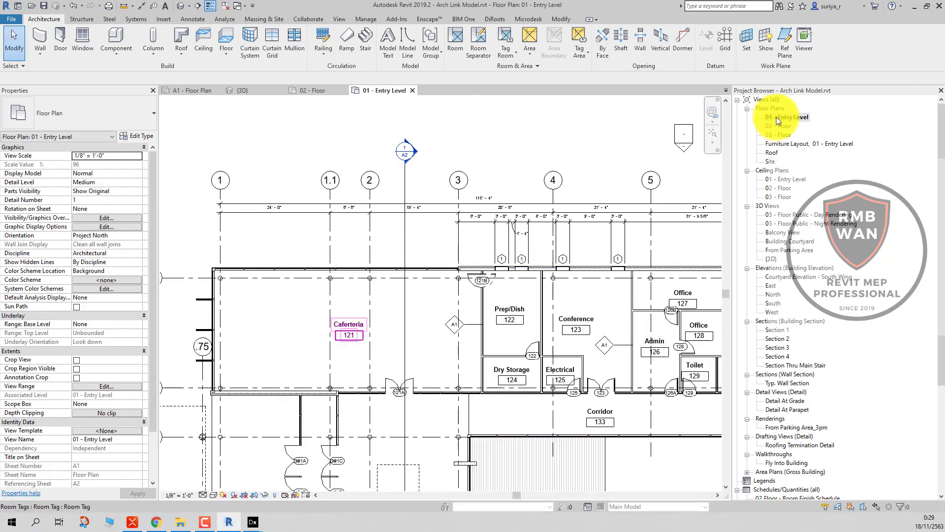
pyautogui.click(916, 5)
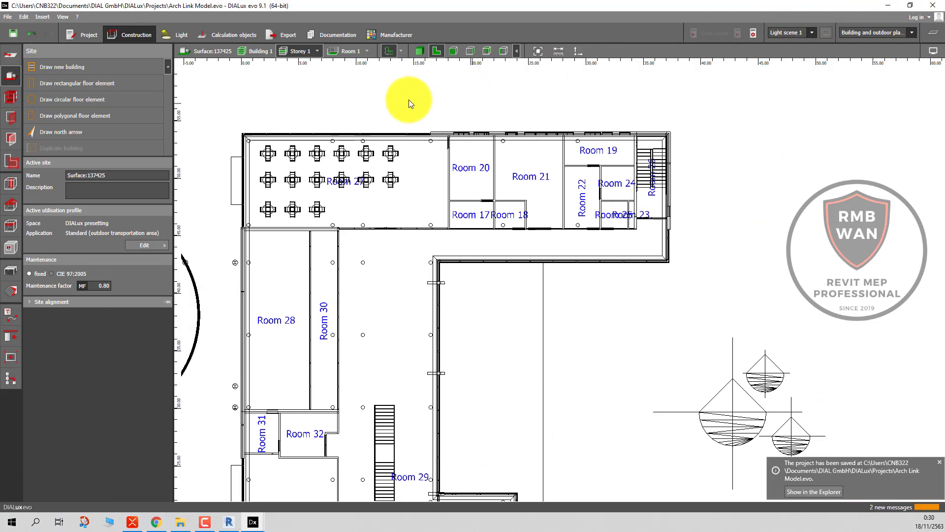
# Jump to Room 32 on Storey 1 via the room list.
pyautogui.click(316, 52)
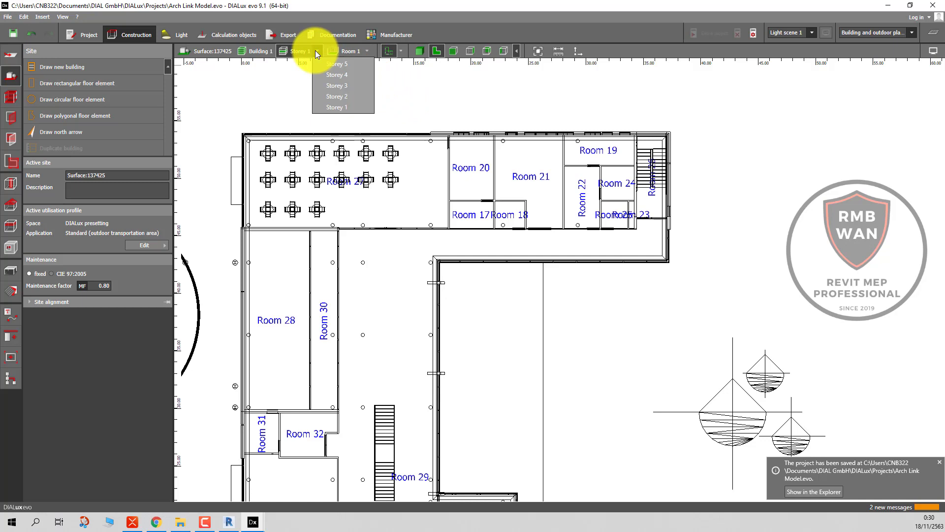
pyautogui.click(367, 50)
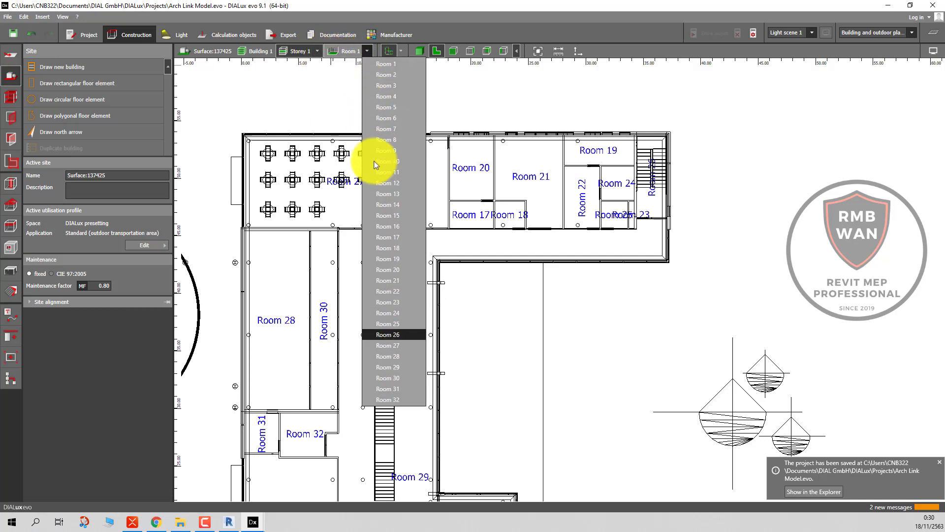
pyautogui.click(390, 398)
pyautogui.scroll(-3, 443, 389)
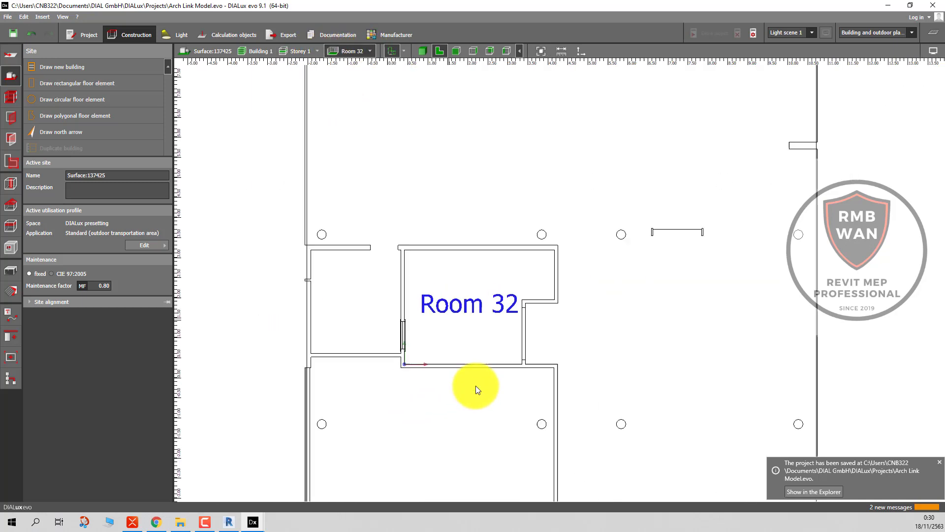
pyautogui.scroll(-3, 476, 386)
pyautogui.scroll(-5, 475, 385)
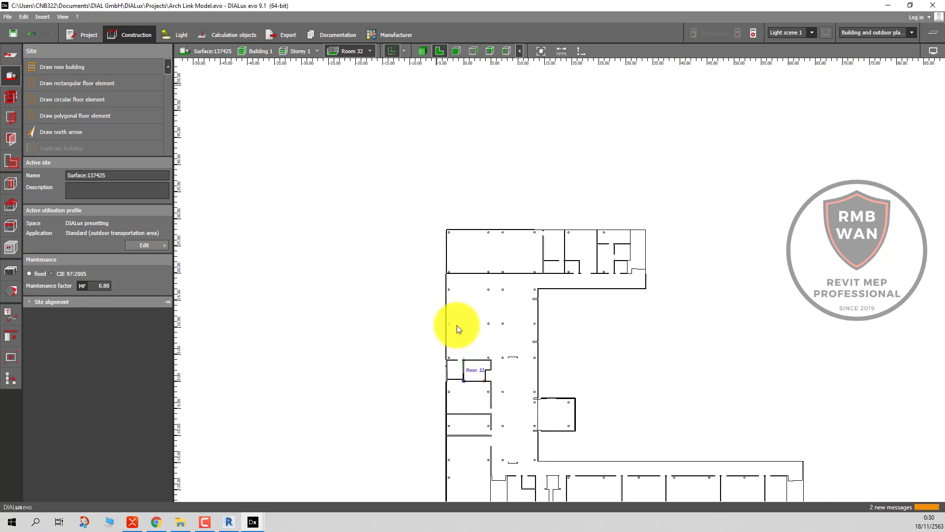
# Inspect Rooms 11 and 12 using the room list.
pyautogui.click(370, 48)
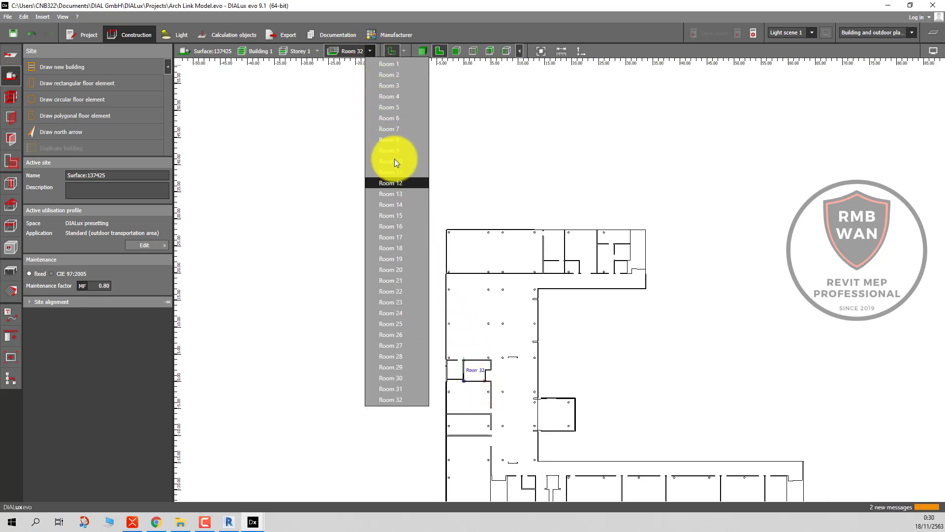
pyautogui.click(398, 174)
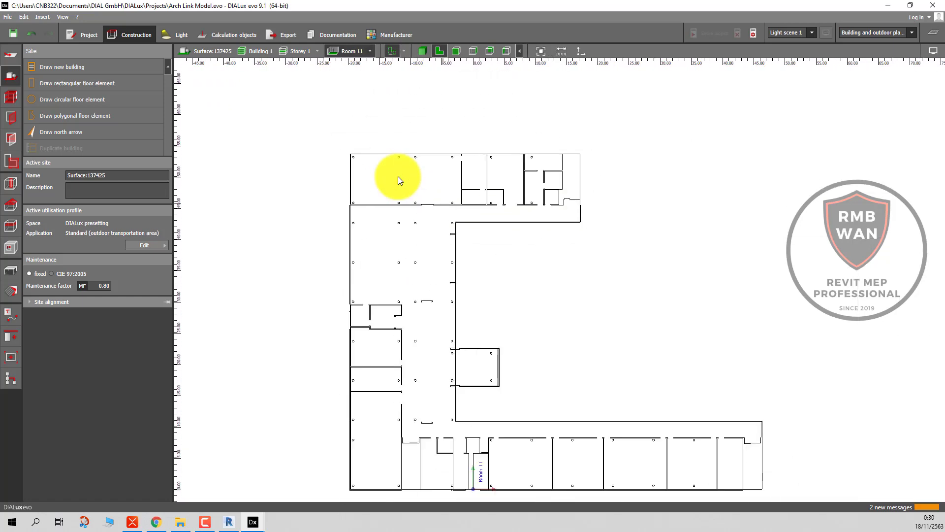
pyautogui.scroll(3, 489, 462)
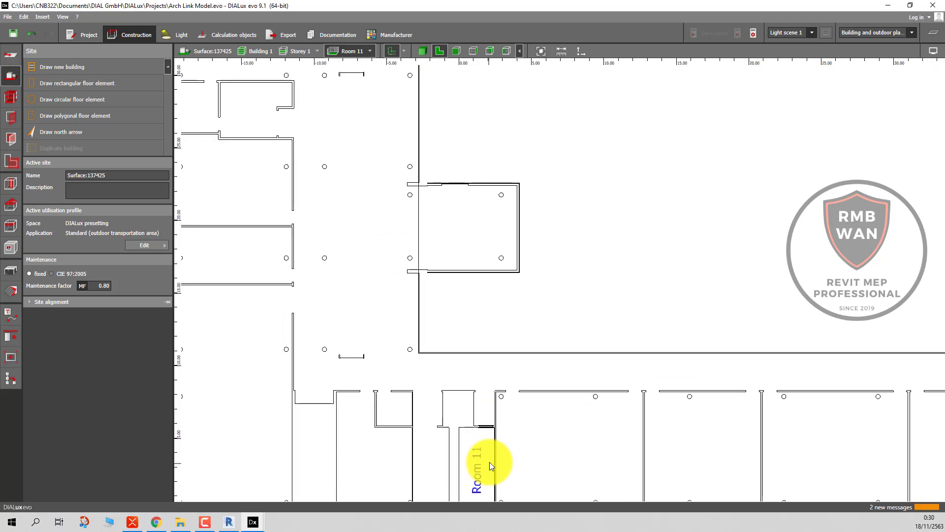
pyautogui.click(371, 46)
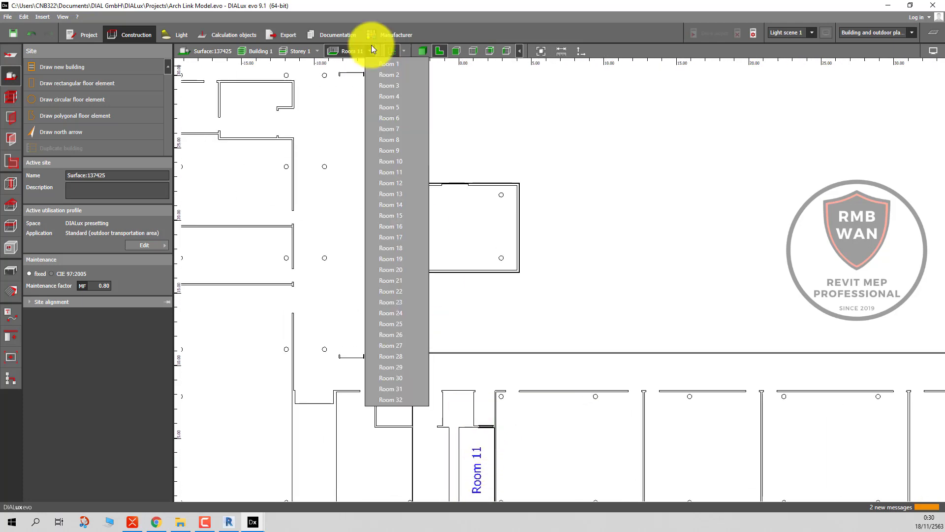
pyautogui.click(399, 184)
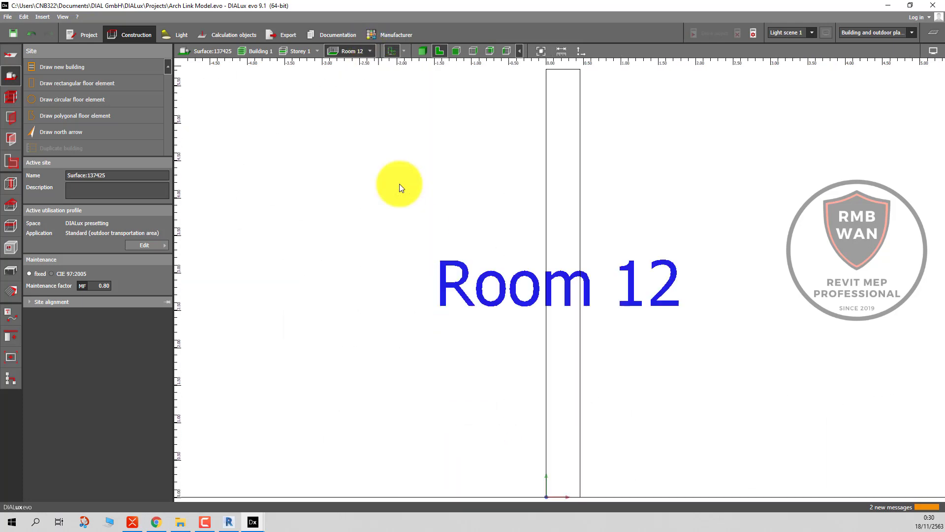
pyautogui.scroll(-2, 474, 375)
pyautogui.scroll(-5, 474, 375)
pyautogui.scroll(-1, 473, 376)
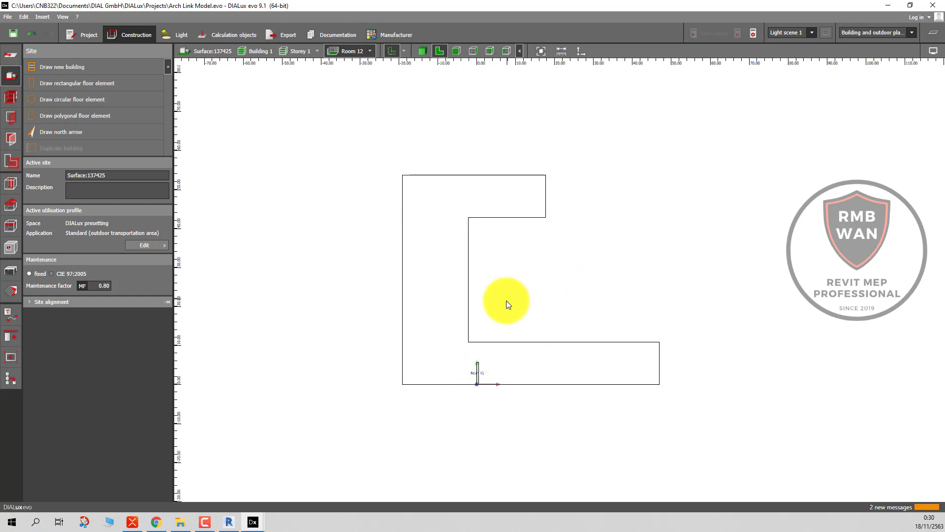
pyautogui.scroll(2, 480, 362)
pyautogui.scroll(-2, 479, 362)
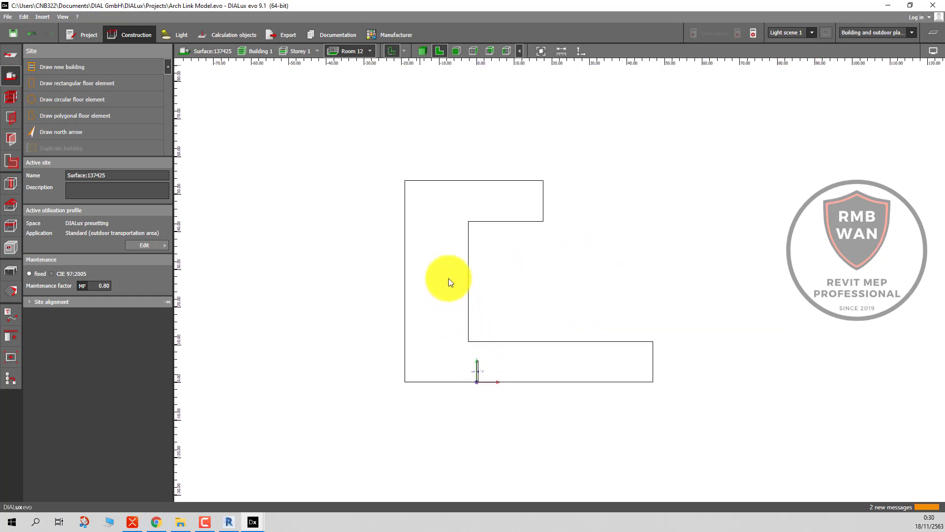
# Switch between the Storey 4 and Storey 1 plans using the storey list.
pyautogui.click(316, 51)
pyautogui.click(337, 73)
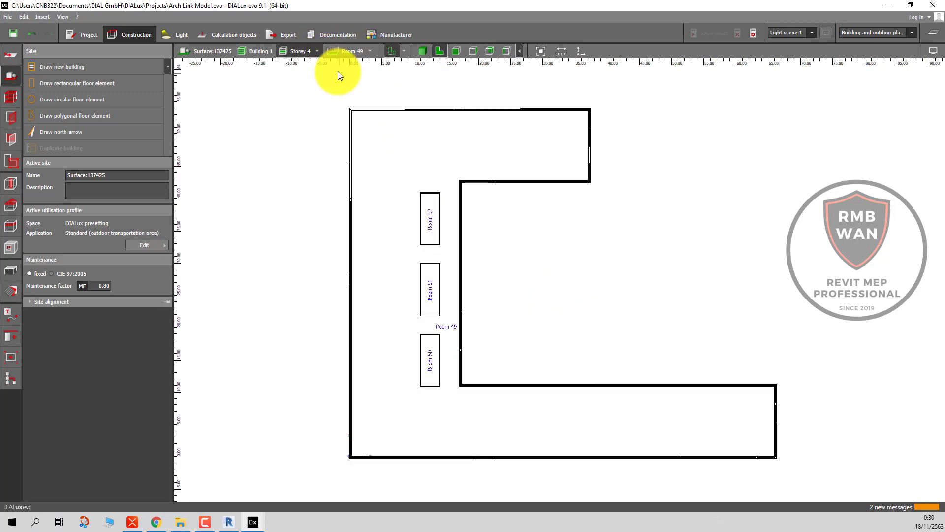
pyautogui.click(317, 50)
pyautogui.click(337, 101)
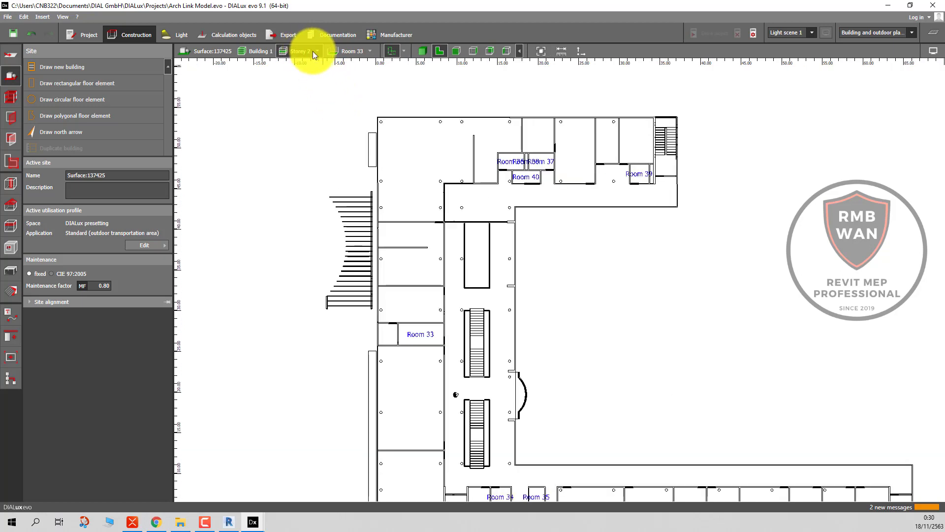
pyautogui.click(317, 51)
pyautogui.click(333, 106)
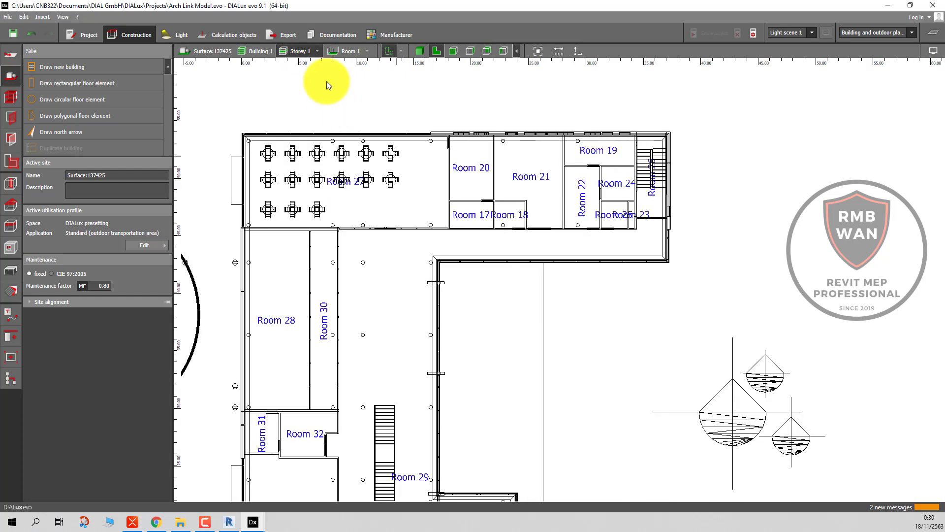
pyautogui.click(318, 52)
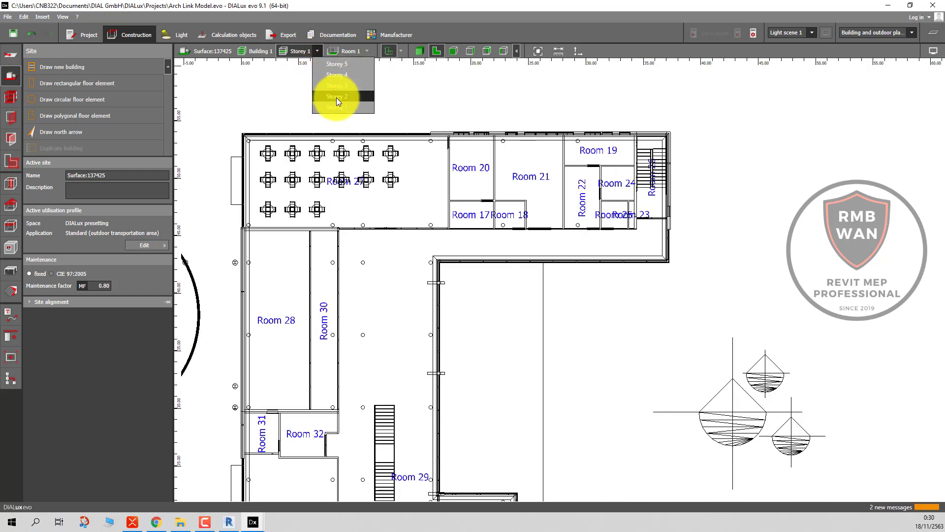
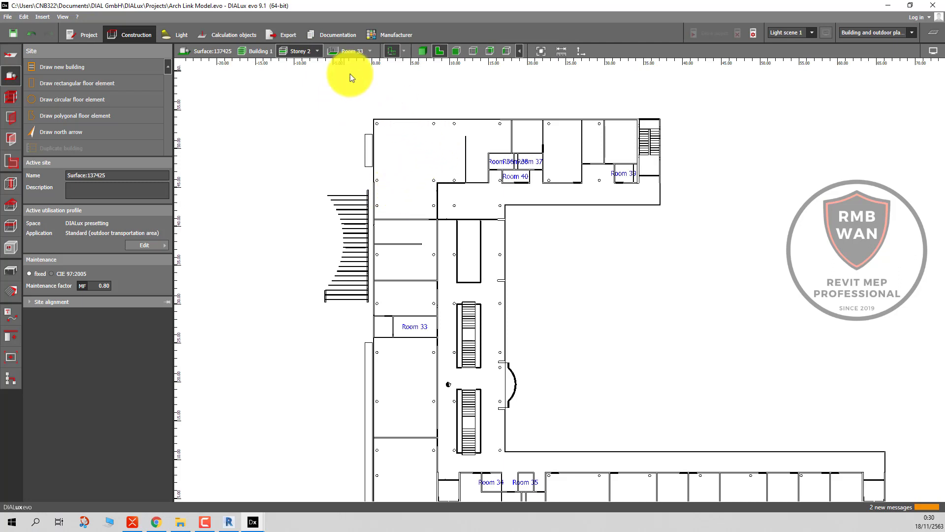
# Preview the Storey 3, Storey 4 and empty Storey 5 plans, then return to Storey 2.
pyautogui.click(316, 51)
pyautogui.click(336, 81)
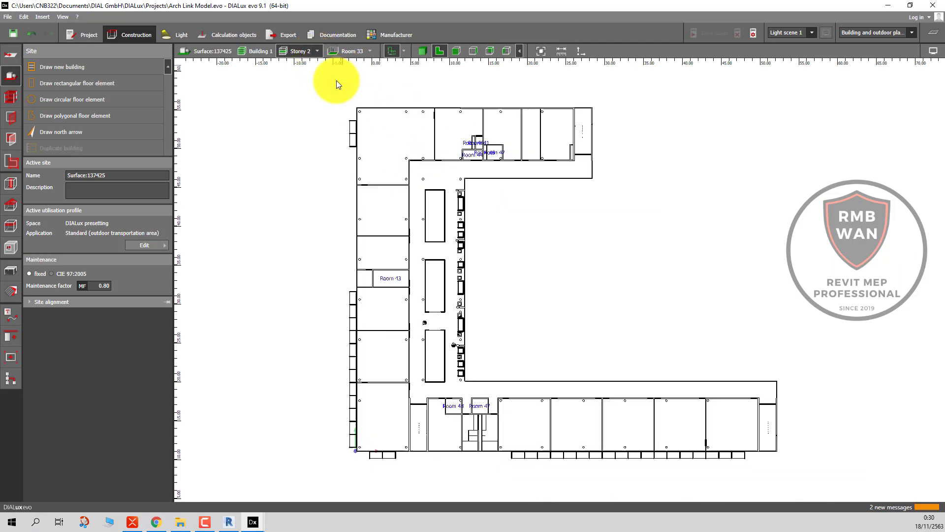
pyautogui.click(312, 50)
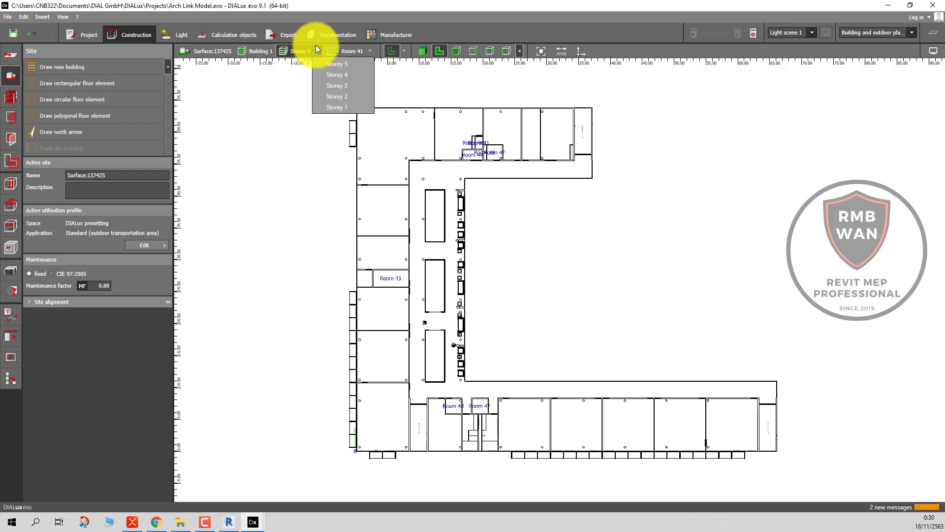
pyautogui.click(326, 75)
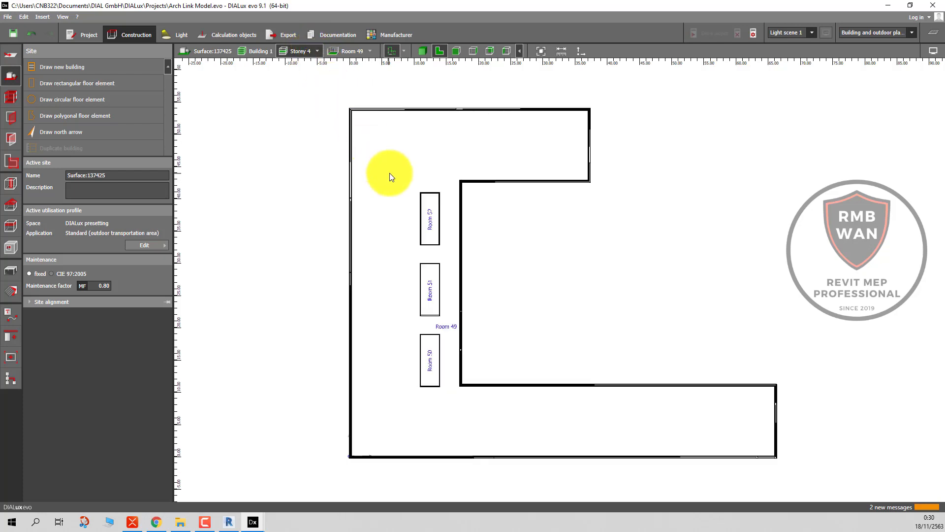
pyautogui.click(315, 55)
pyautogui.click(330, 63)
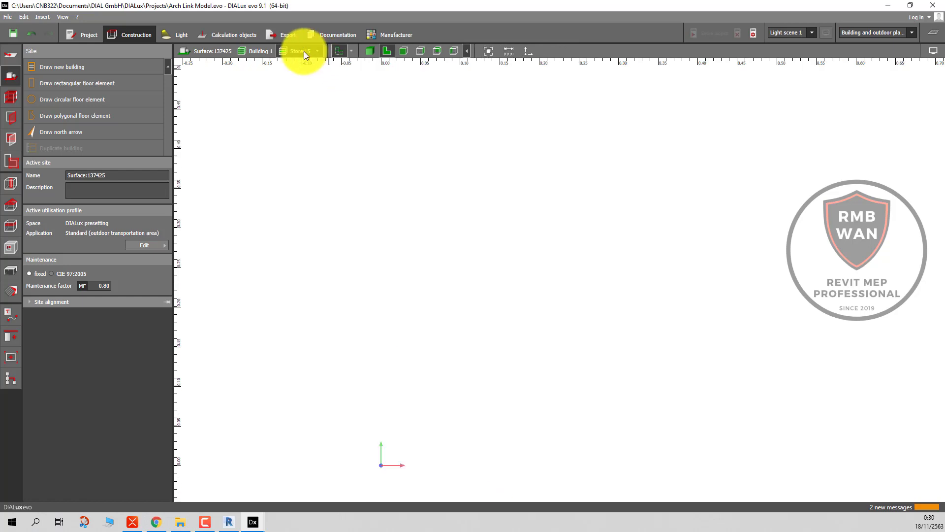
pyautogui.click(314, 52)
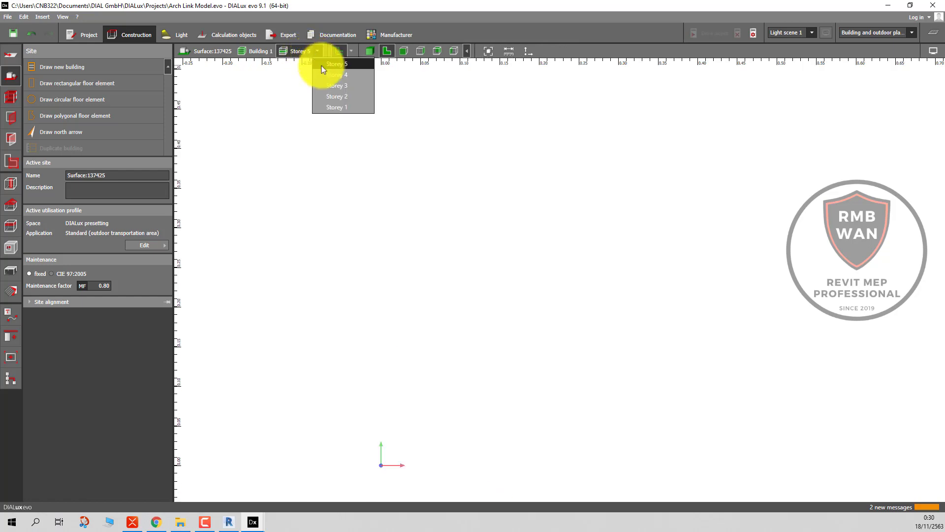
pyautogui.click(336, 95)
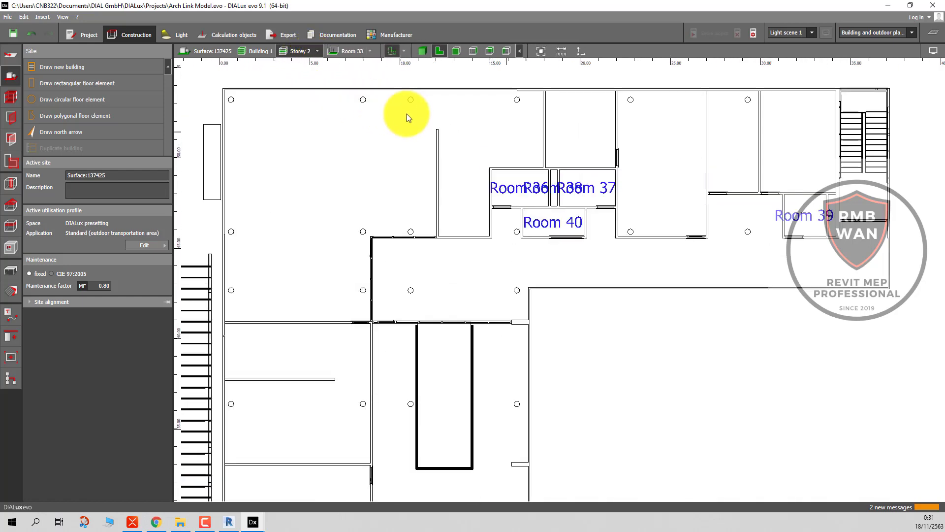
# Zoom and pan around the Storey 2 plan to inspect the upper-left rooms.
pyautogui.scroll(-2, 410, 114)
pyautogui.scroll(2, 410, 114)
pyautogui.scroll(2, 411, 114)
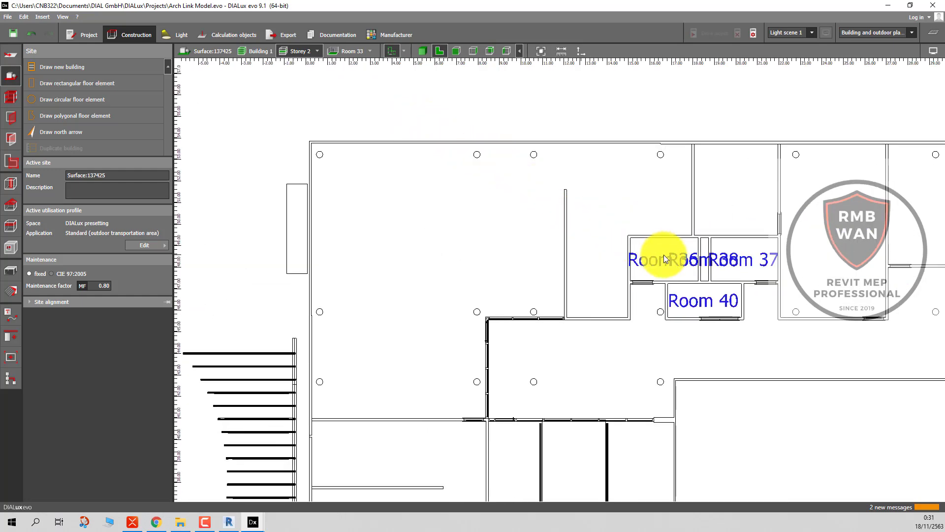
pyautogui.scroll(-2, 664, 258)
pyautogui.scroll(-2, 664, 258)
pyautogui.scroll(-1, 664, 258)
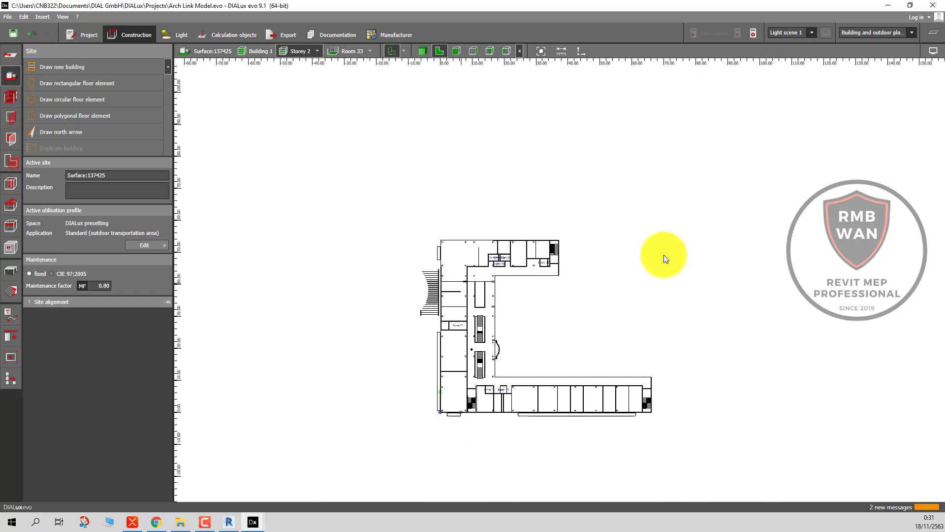
pyautogui.scroll(2, 663, 255)
pyautogui.scroll(2, 664, 255)
pyautogui.scroll(1, 663, 255)
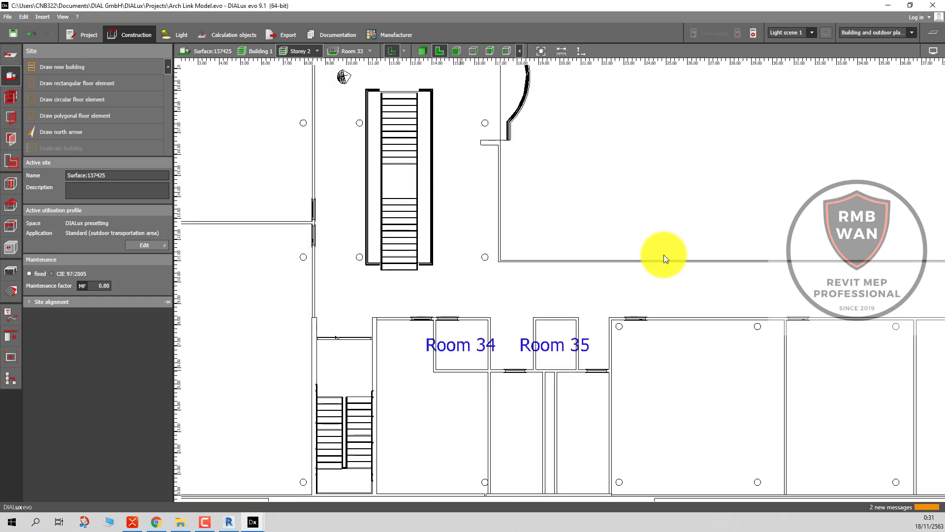
pyautogui.scroll(1, 664, 255)
pyautogui.scroll(1, 663, 255)
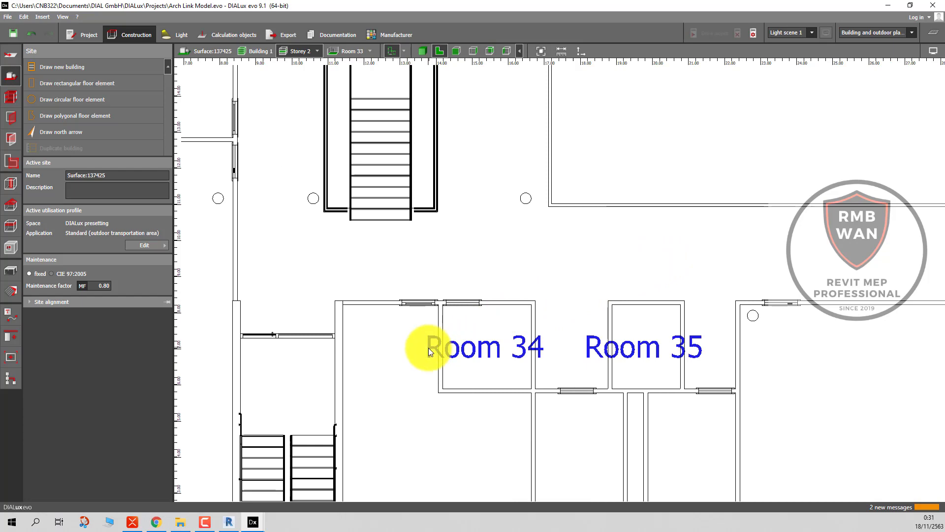
pyautogui.scroll(-2, 429, 348)
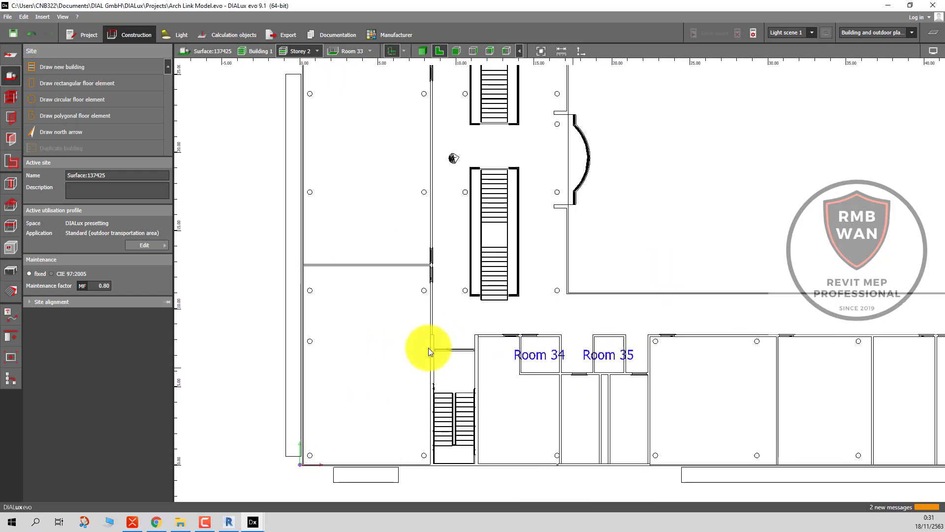
pyautogui.scroll(-1, 428, 348)
pyautogui.scroll(-1, 429, 347)
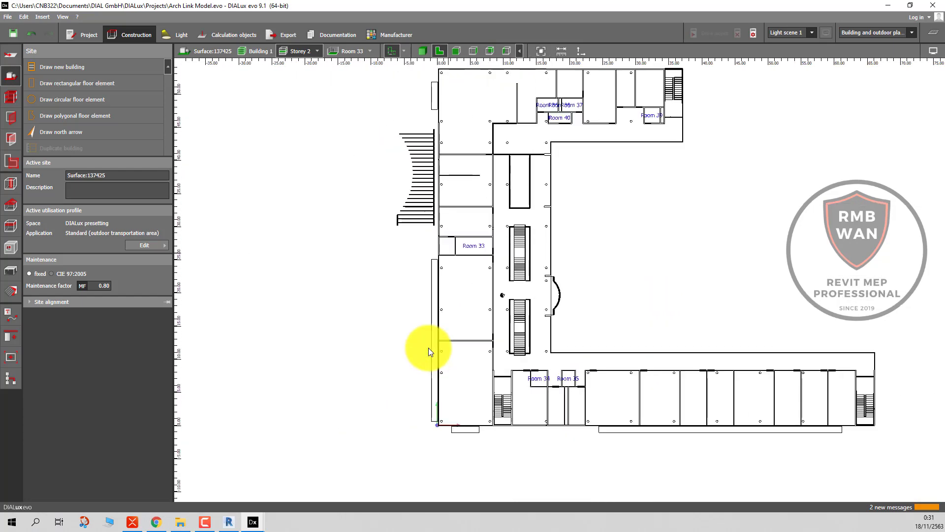
pyautogui.scroll(1, 429, 348)
pyautogui.scroll(1, 429, 348)
pyautogui.scroll(1, 429, 347)
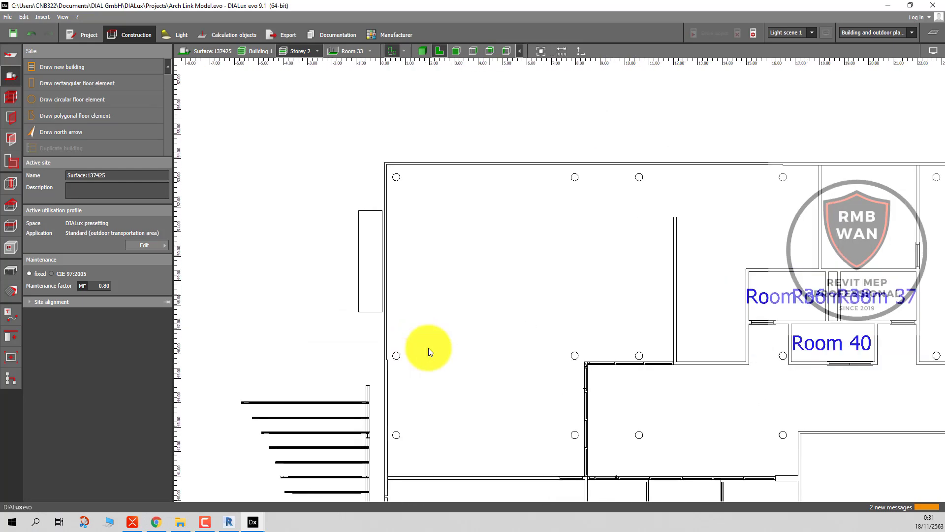
pyautogui.press('Right')
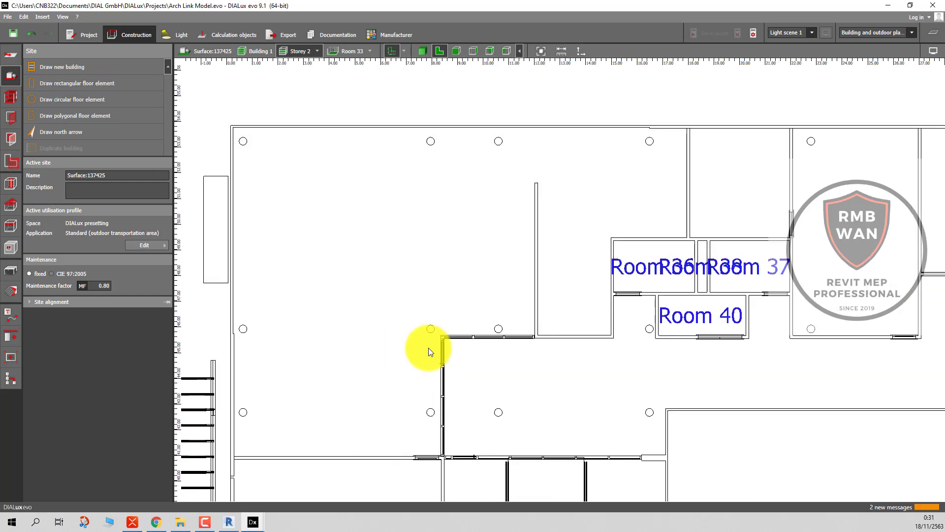
pyautogui.scroll(-3, 428, 348)
pyautogui.scroll(-1, 428, 348)
pyautogui.scroll(3, 413, 267)
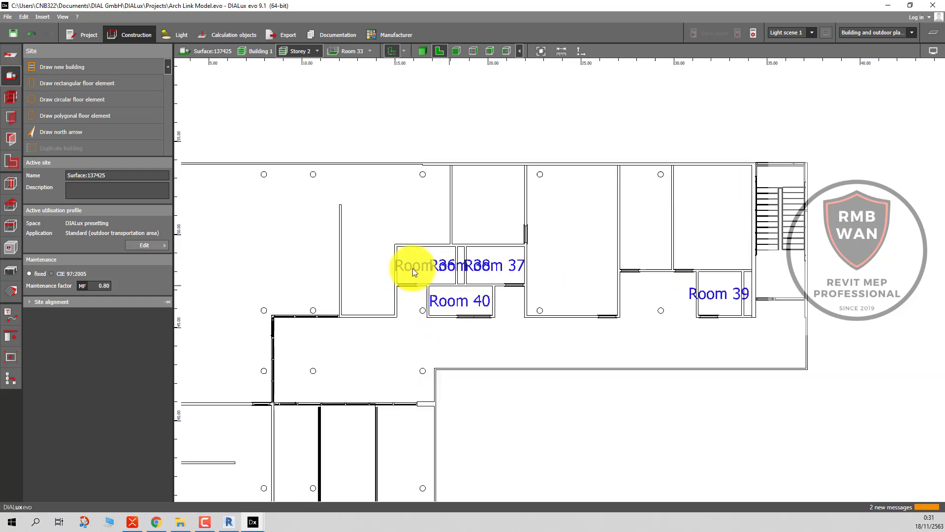
pyautogui.scroll(1, 413, 268)
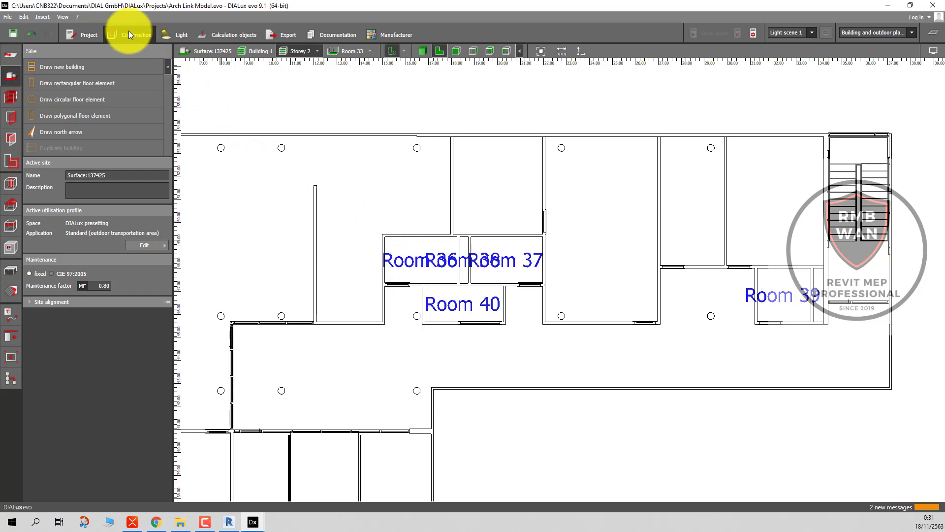
# Look through the Calculation objects and Light modes, then return to Construction.
pyautogui.click(229, 35)
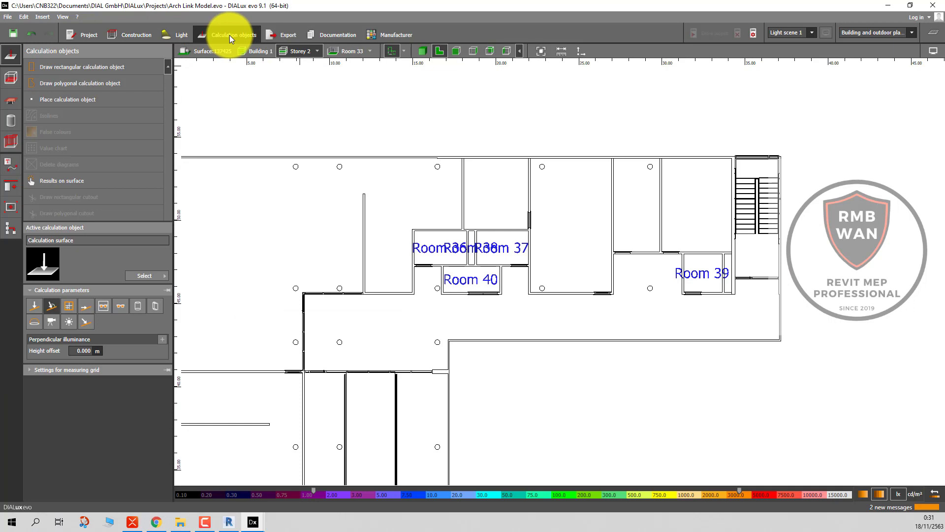
pyautogui.click(169, 33)
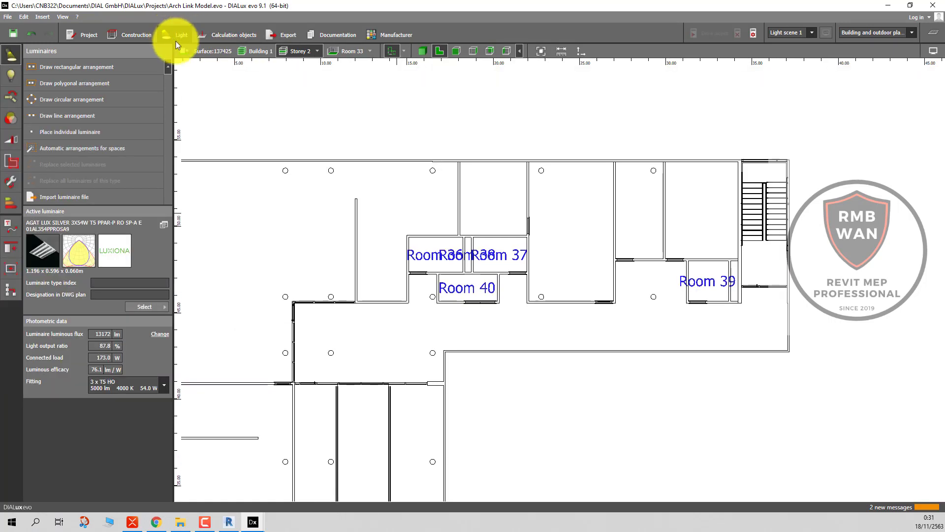
pyautogui.scroll(-2, 258, 165)
pyautogui.scroll(-2, 276, 182)
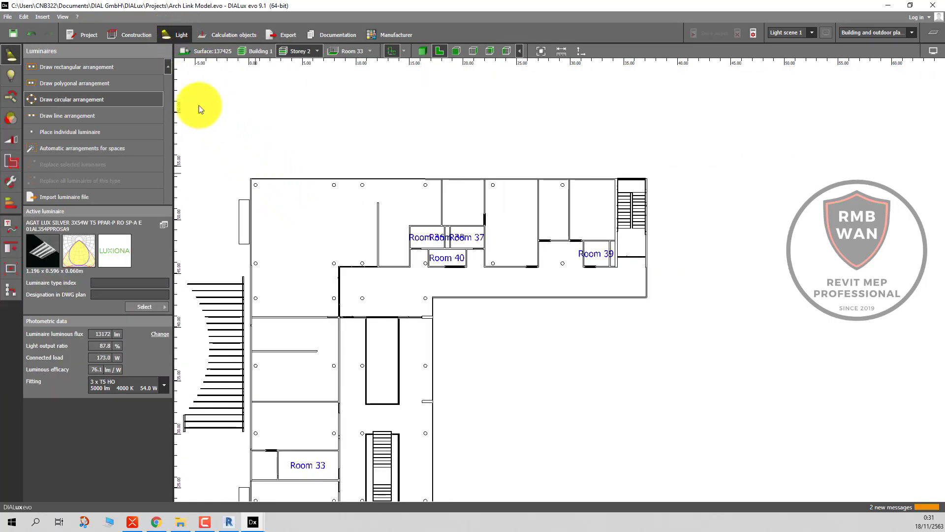
pyautogui.click(130, 34)
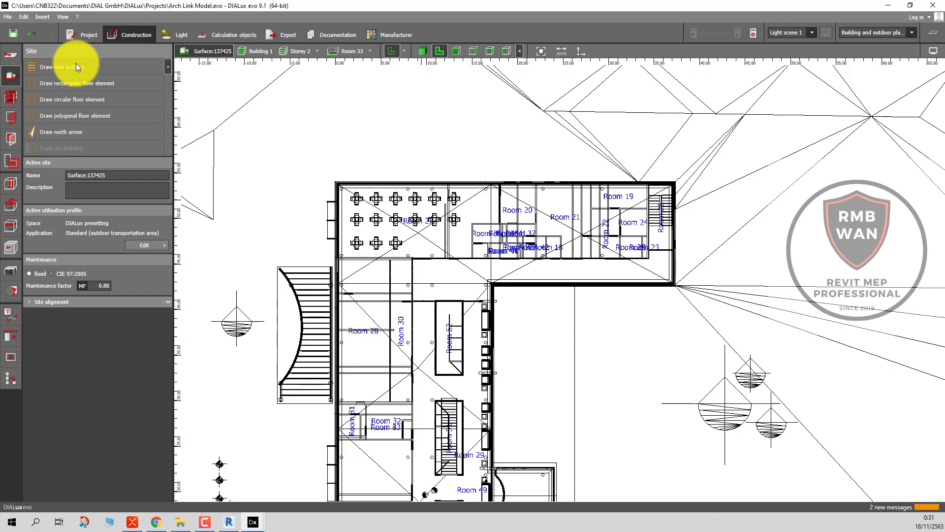
# Select the Site floor 1 terrain and zoom out to see its full mesh.
pyautogui.click(427, 212)
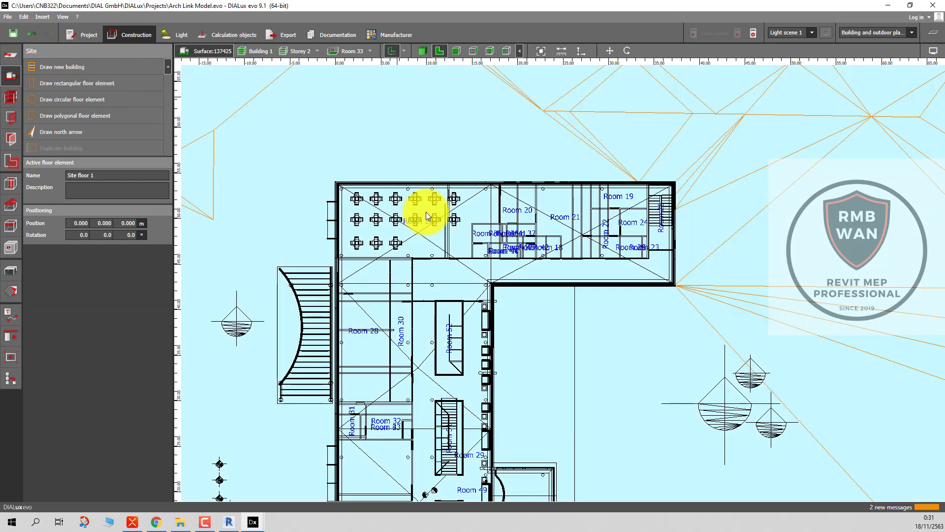
pyautogui.scroll(-2, 426, 212)
pyautogui.scroll(-1, 426, 211)
pyautogui.scroll(-1, 426, 212)
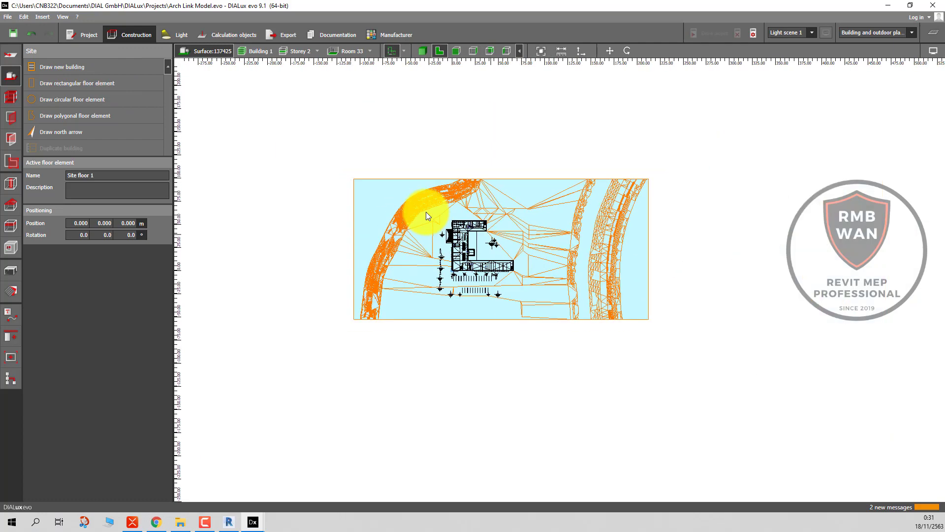
pyautogui.scroll(1, 426, 211)
pyautogui.scroll(2, 426, 211)
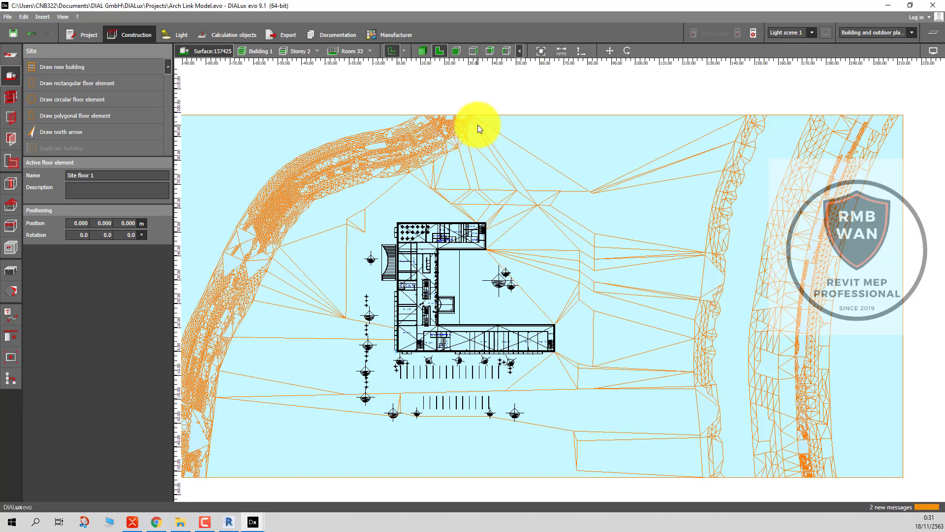
# Delete the site terrain surface.
pyautogui.rightClick(440, 126)
pyautogui.moveTo(463, 202)
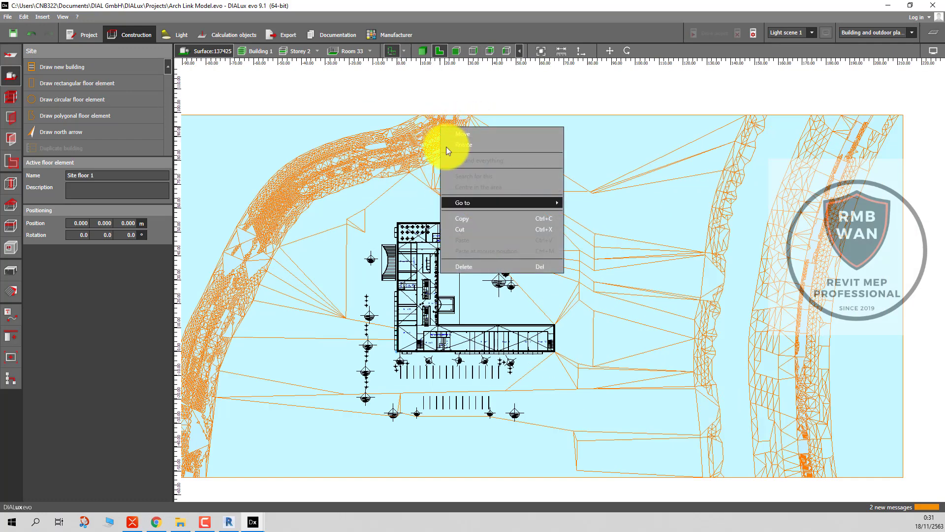
pyautogui.click(483, 267)
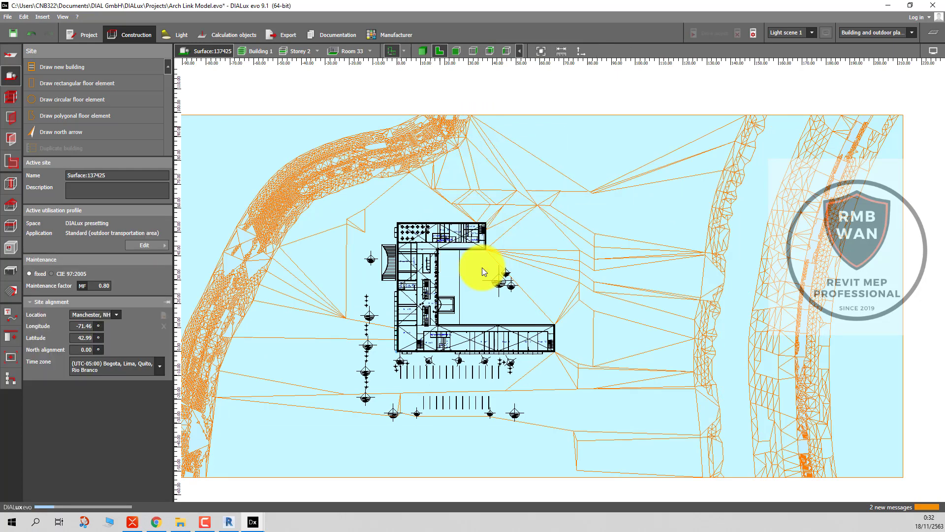
pyautogui.scroll(2, 482, 267)
pyautogui.scroll(2, 422, 210)
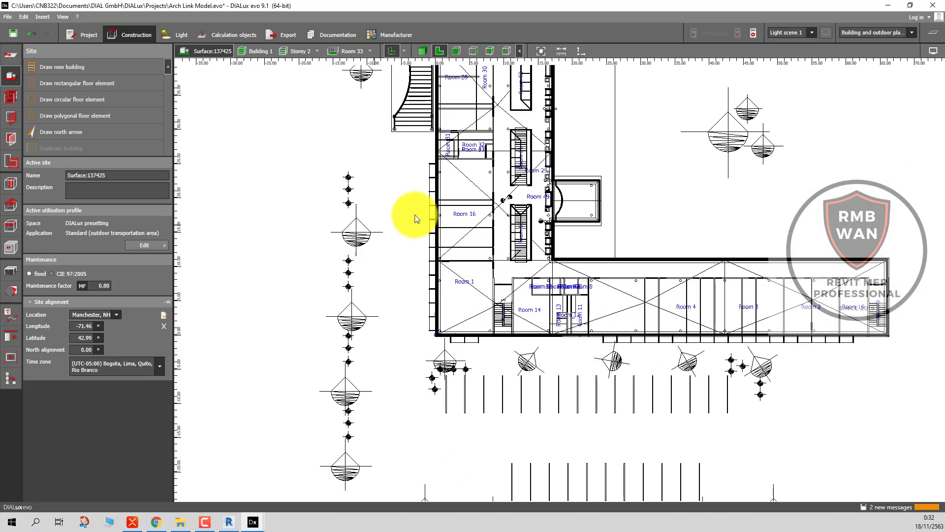
pyautogui.scroll(-1, 383, 190)
# Delete the row of shrubs left of the building.
pyautogui.moveTo(383, 186); pyautogui.dragTo(303, 433)
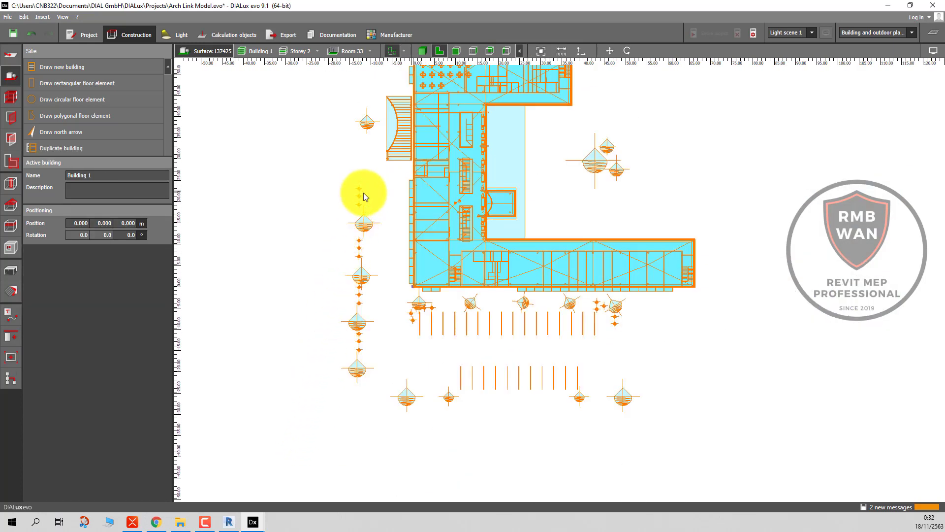
pyautogui.click(365, 189)
pyautogui.scroll(2, 364, 189)
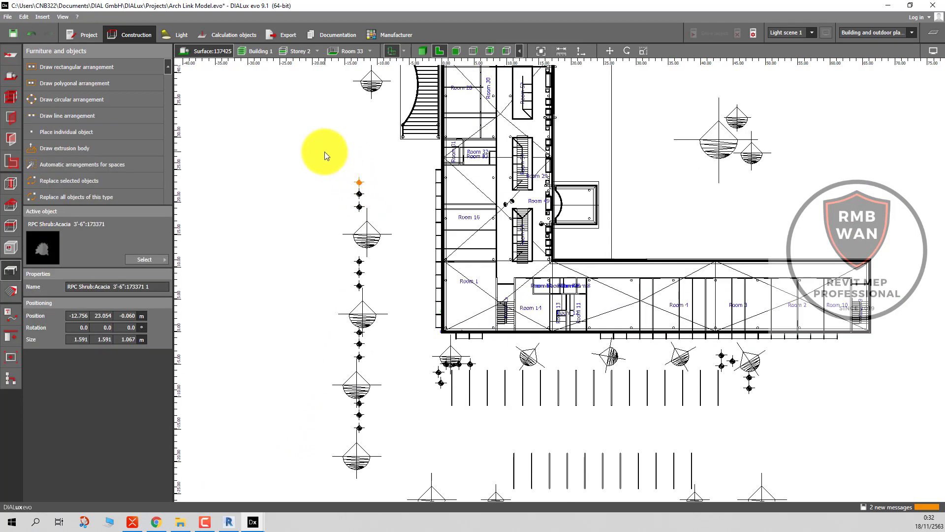
pyautogui.moveTo(288, 159)
pyautogui.mouseDown()
pyautogui.moveTo(407, 397)
pyautogui.moveTo(404, 471)
pyautogui.mouseUp()
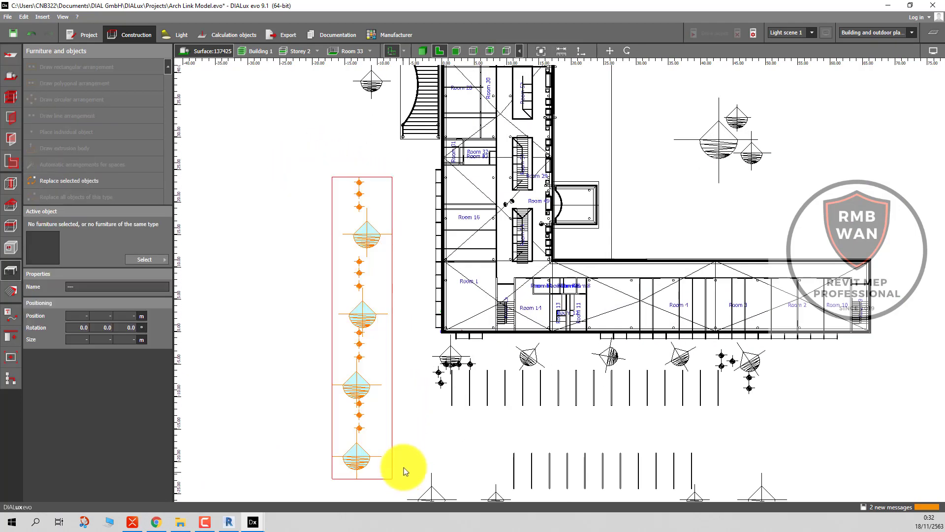
pyautogui.rightClick(367, 237)
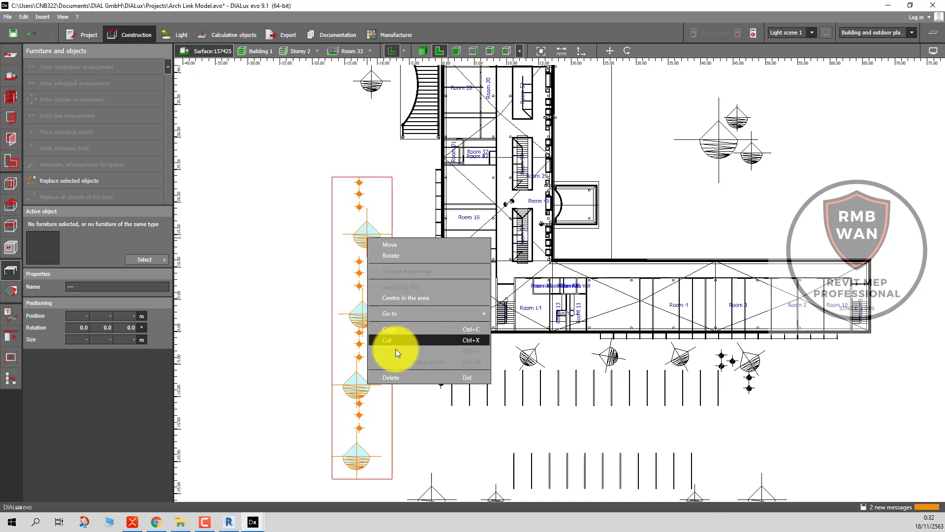
pyautogui.click(402, 375)
# Delete the lights and lines in the parking area.
pyautogui.scroll(-2, 401, 374)
pyautogui.scroll(-2, 391, 360)
pyautogui.scroll(1, 318, 267)
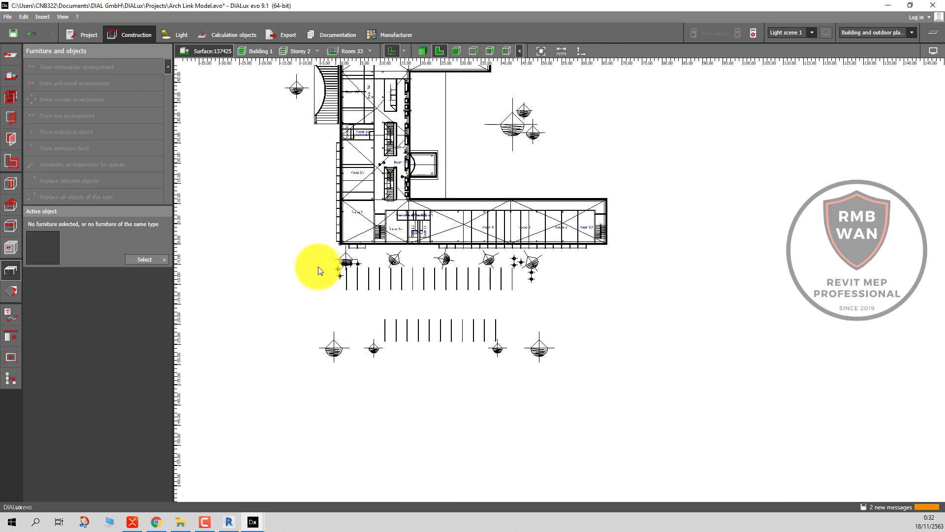
pyautogui.moveTo(304, 249); pyautogui.dragTo(591, 415)
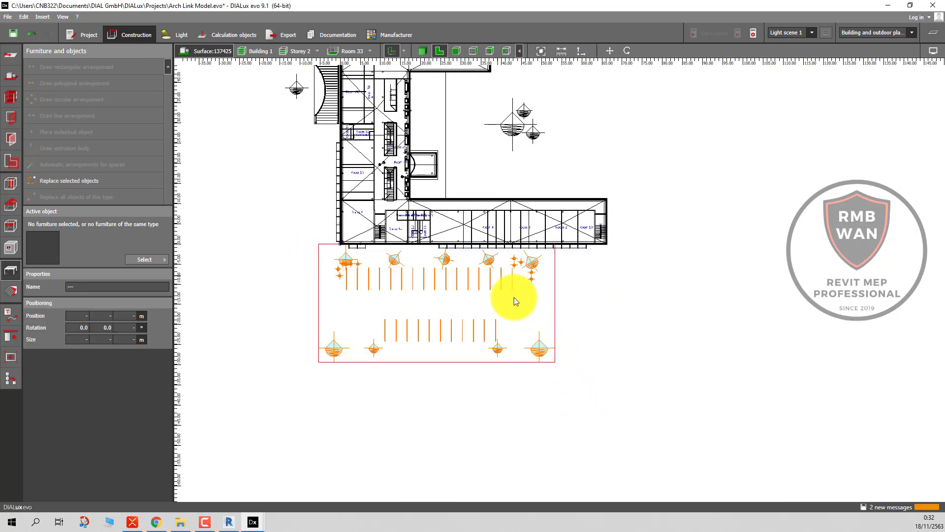
pyautogui.rightClick(489, 259)
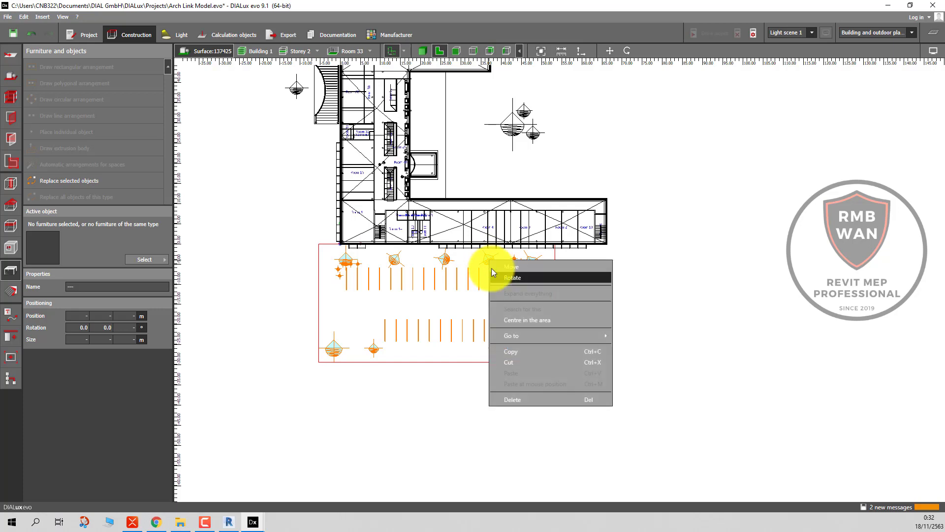
pyautogui.click(529, 398)
# Delete the two lights in the courtyard.
pyautogui.scroll(-1, 497, 355)
pyautogui.scroll(2, 415, 247)
pyautogui.moveTo(407, 237); pyautogui.dragTo(532, 321)
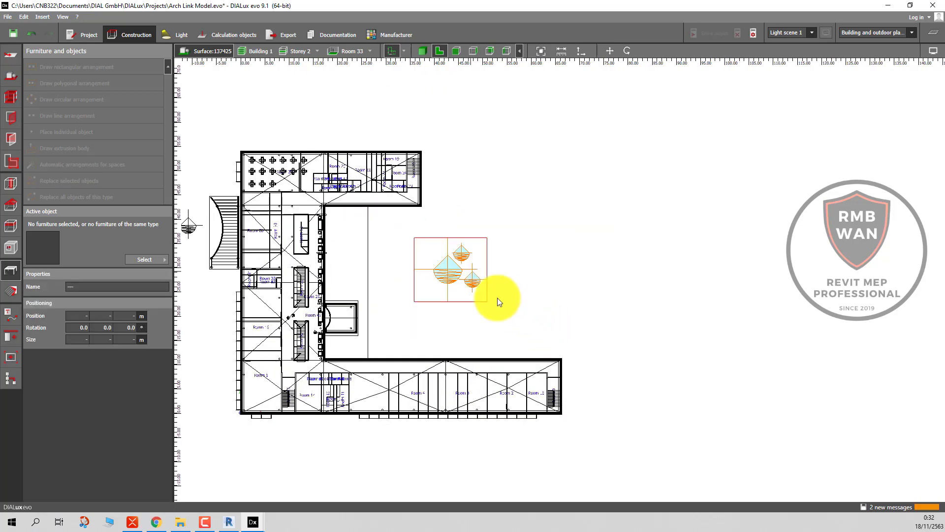
pyautogui.rightClick(444, 268)
pyautogui.click(478, 410)
# Delete the tree symbol west of the building.
pyautogui.scroll(-2, 477, 409)
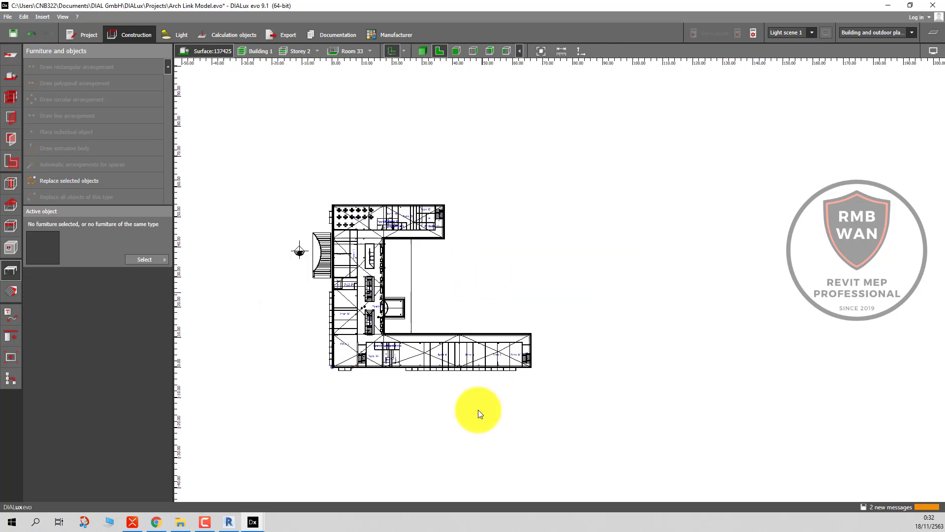
pyautogui.scroll(2, 466, 399)
pyautogui.scroll(1, 306, 258)
pyautogui.scroll(2, 287, 219)
pyautogui.moveTo(264, 216); pyautogui.dragTo(361, 335)
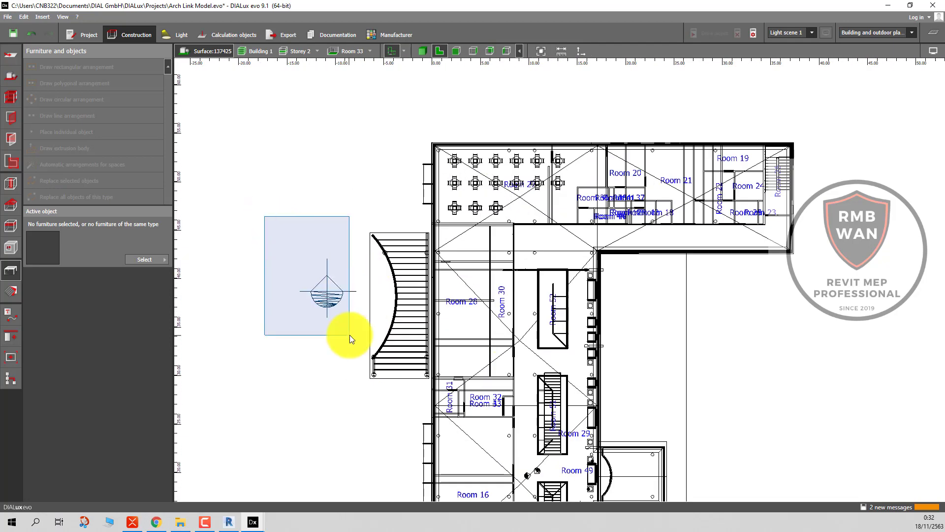
pyautogui.rightClick(334, 289)
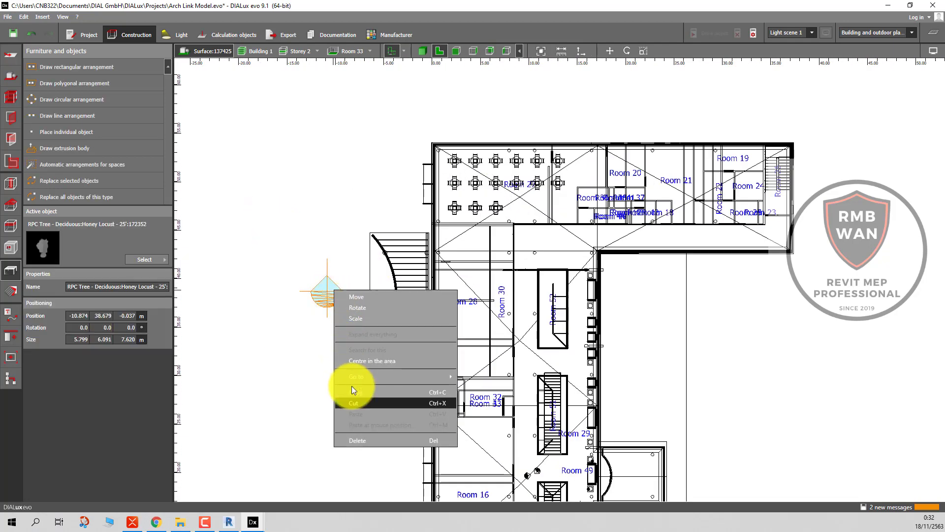
pyautogui.click(362, 441)
# Check the building in 3D, then return to the 2D plan and select it.
pyautogui.click(422, 51)
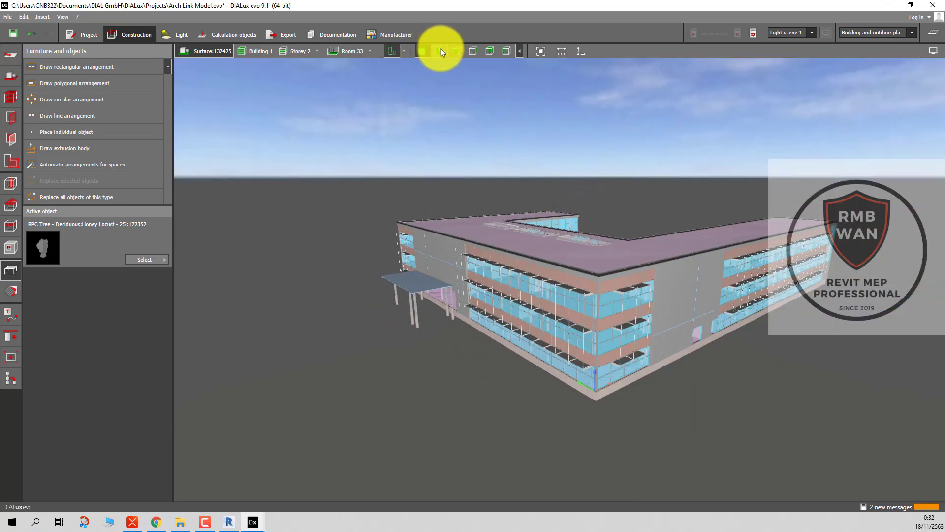
pyautogui.click(441, 49)
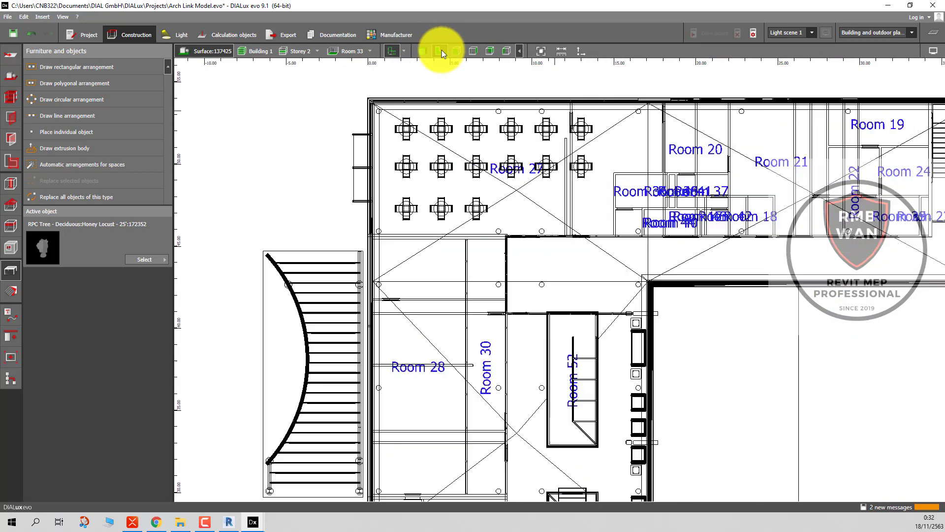
pyautogui.scroll(5, 458, 148)
pyautogui.click(473, 216)
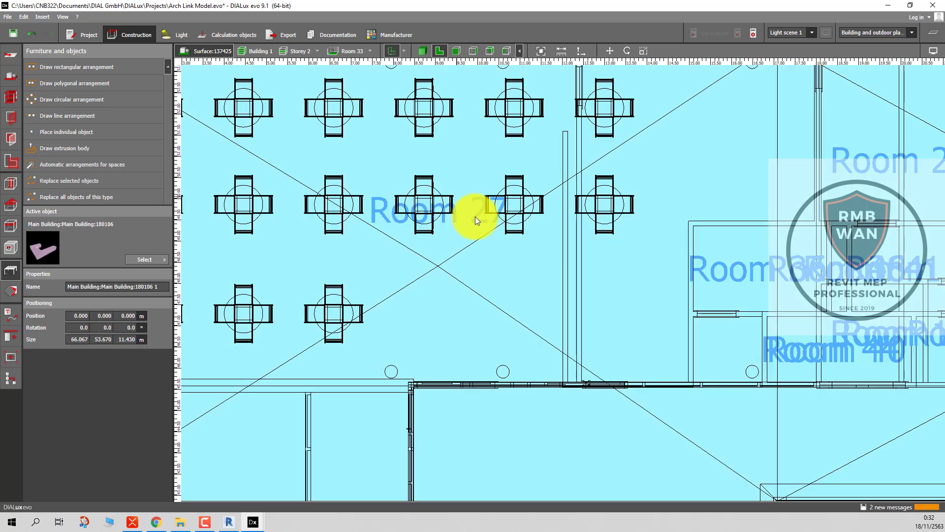
pyautogui.scroll(-10, 475, 217)
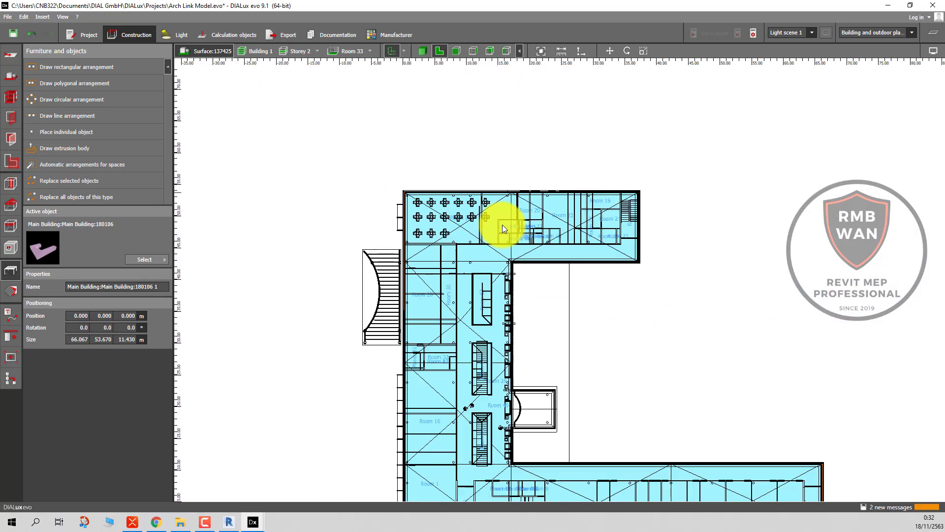
# Navigate via Building 1 and Storey 2 to make Room 33 the working room.
pyautogui.click(254, 50)
pyautogui.click(288, 51)
pyautogui.click(345, 54)
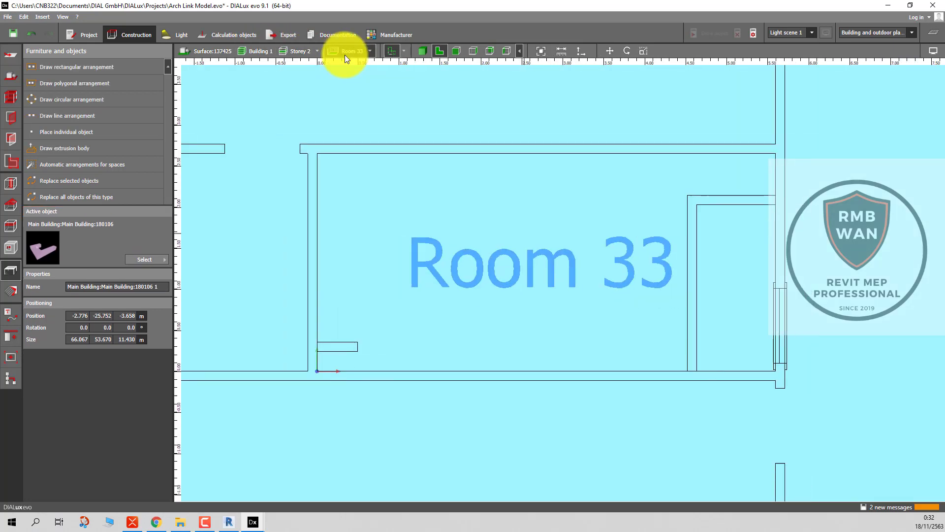
pyautogui.scroll(-3, 324, 252)
pyautogui.scroll(-2, 323, 258)
pyautogui.click(323, 258)
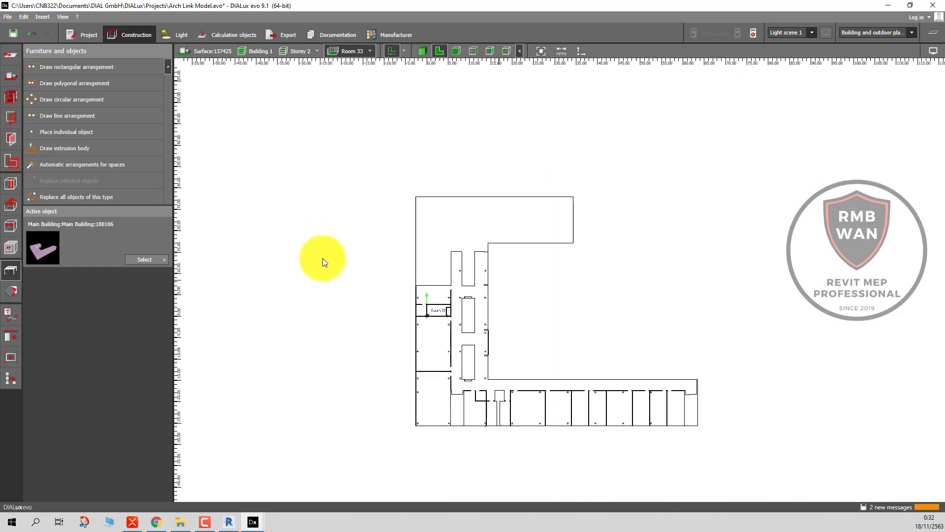
# Switch to Storey 1 and make Room 1 the current room.
pyautogui.click(316, 52)
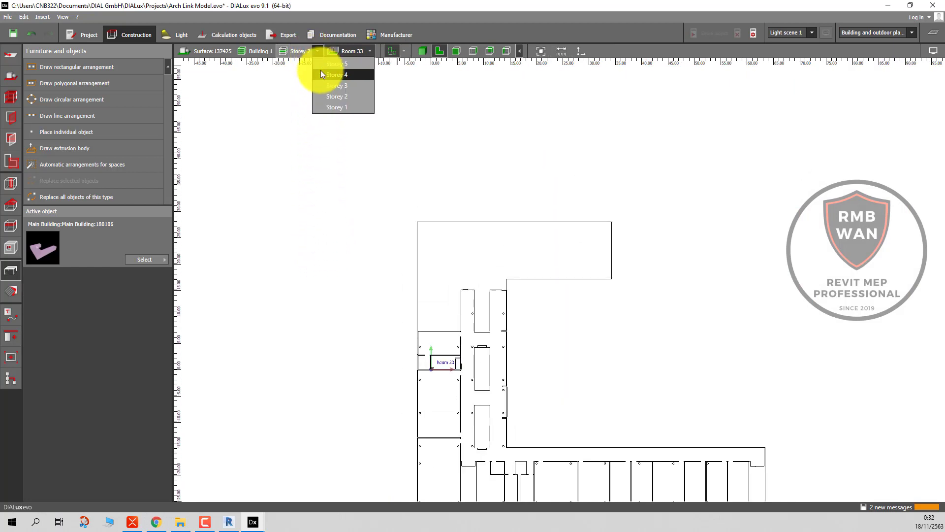
pyautogui.click(337, 107)
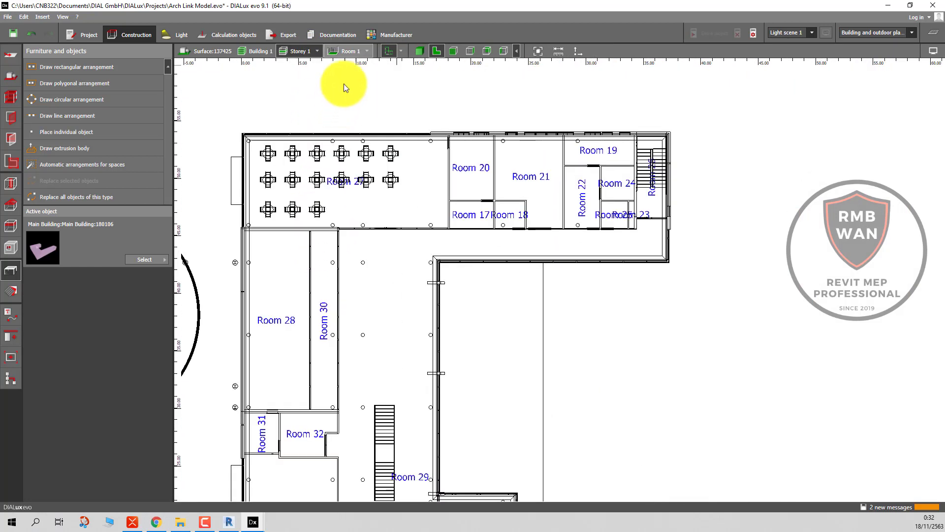
pyautogui.click(355, 49)
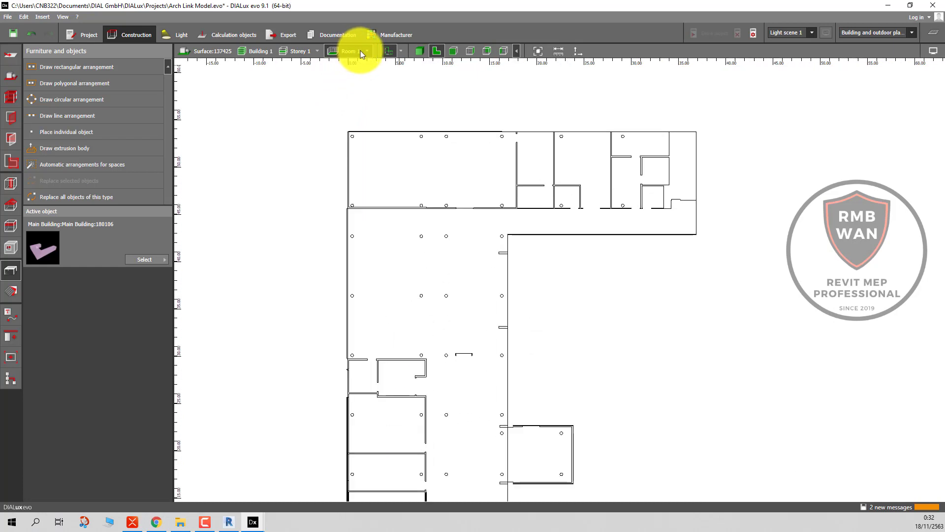
pyautogui.click(367, 52)
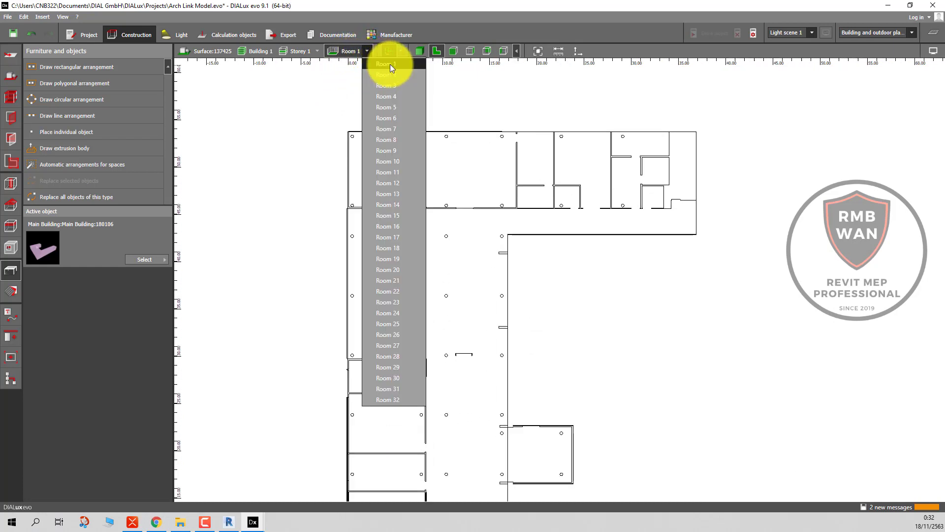
pyautogui.click(390, 64)
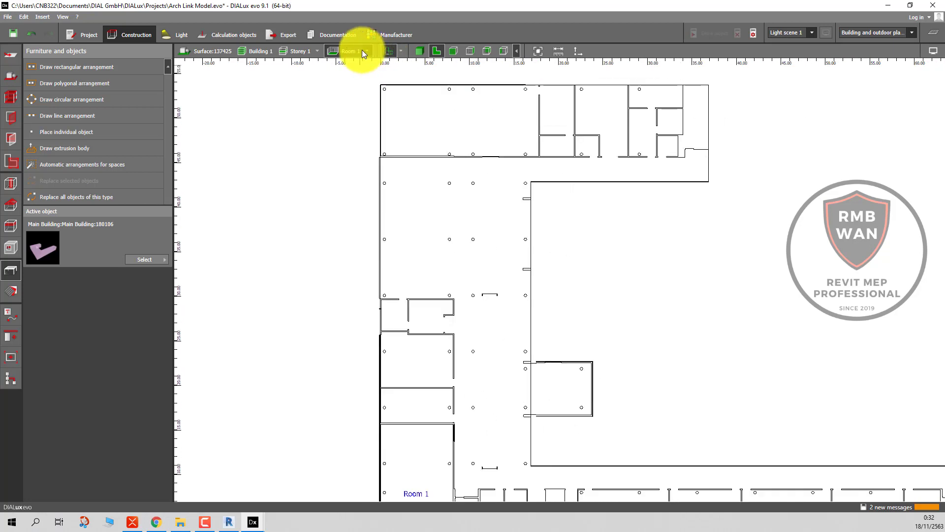
# Step through Room 2 to Room 3, then select the main building.
pyautogui.click(362, 50)
pyautogui.click(386, 74)
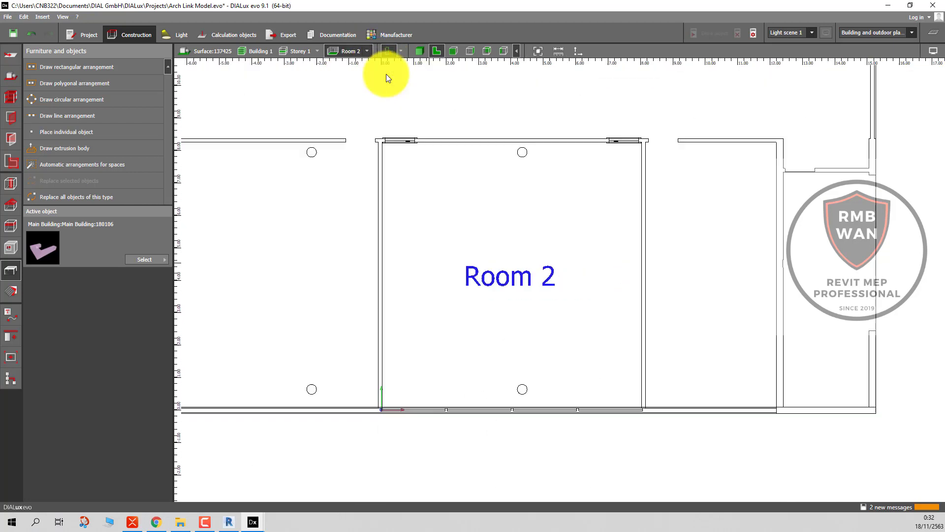
pyautogui.scroll(3, 542, 298)
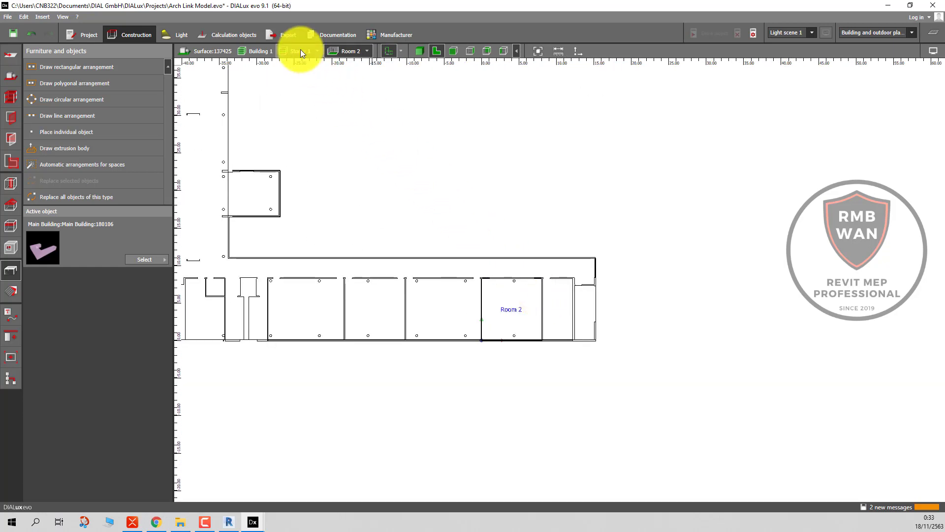
pyautogui.click(366, 53)
pyautogui.click(383, 82)
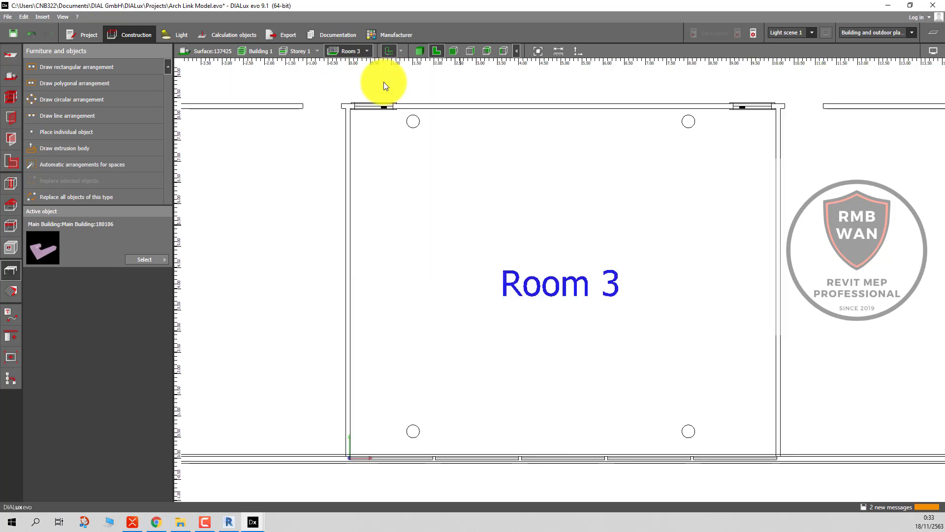
pyautogui.scroll(-5, 464, 202)
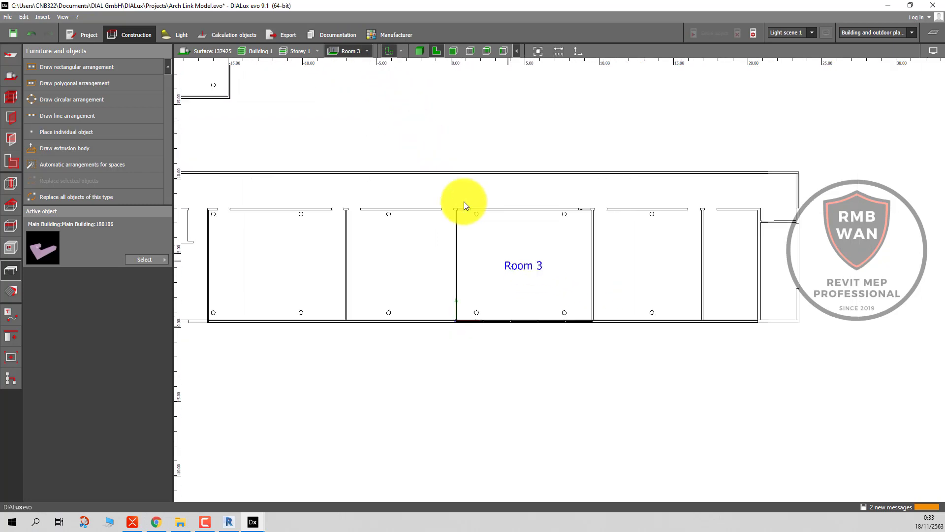
pyautogui.scroll(-3, 512, 273)
pyautogui.click(512, 270)
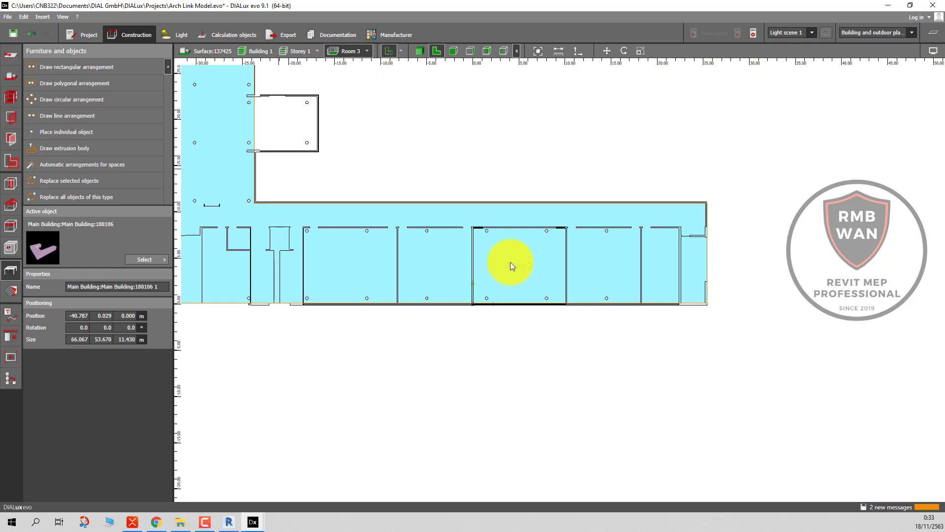
# Browse the object catalogue and documentation pages, then return to the Construction floor plan.
pyautogui.click(164, 259)
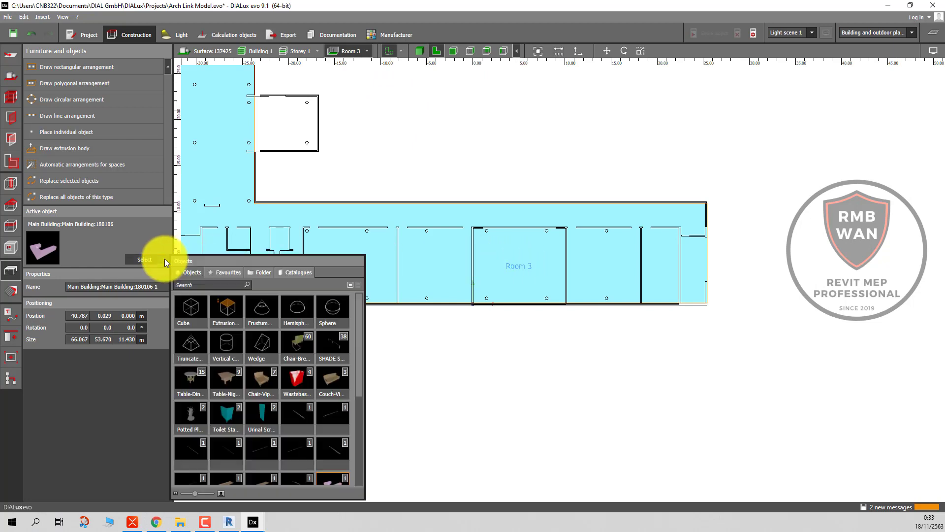
pyautogui.click(470, 155)
pyautogui.scroll(3, 451, 249)
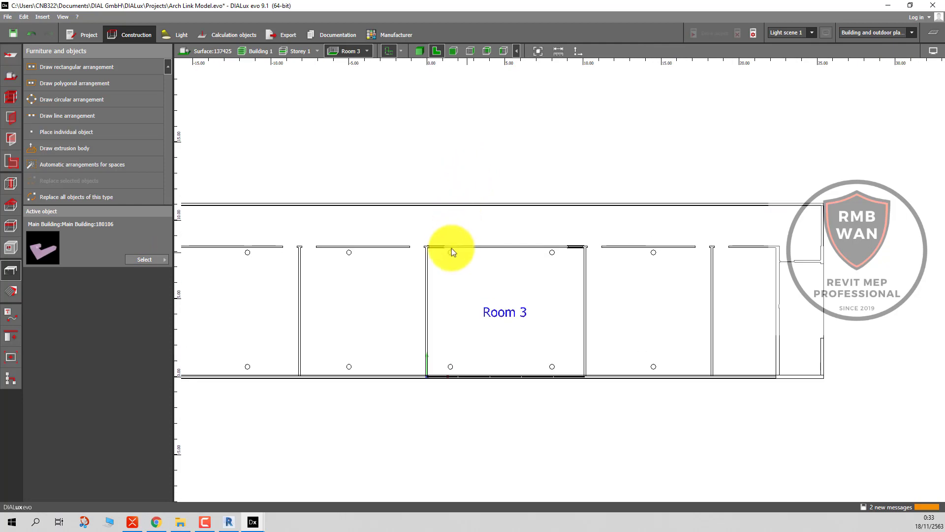
pyautogui.scroll(3, 451, 249)
pyautogui.scroll(-1, 451, 249)
pyautogui.scroll(-1, 446, 243)
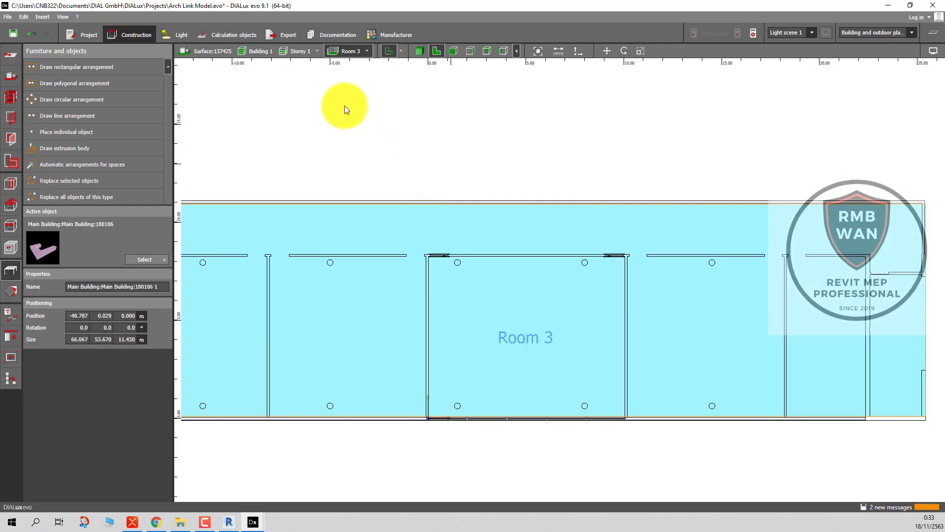
pyautogui.click(305, 52)
pyautogui.click(306, 40)
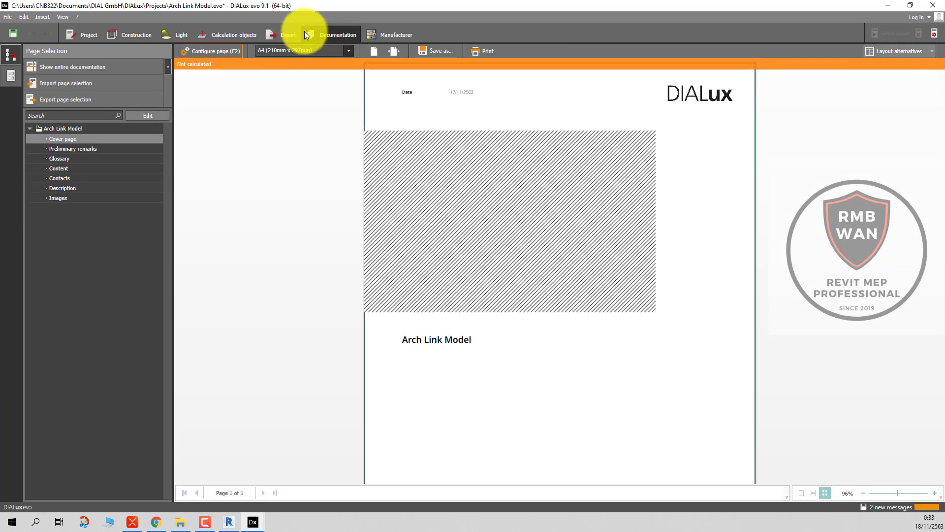
pyautogui.click(126, 33)
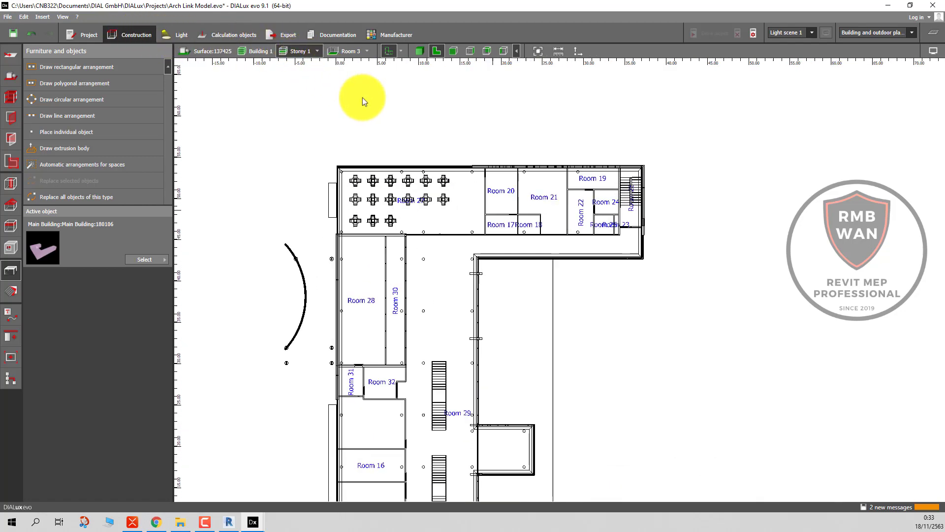
# Inspect the building model's properties and fit the whole Storey 1 plan in view.
pyautogui.click(495, 193)
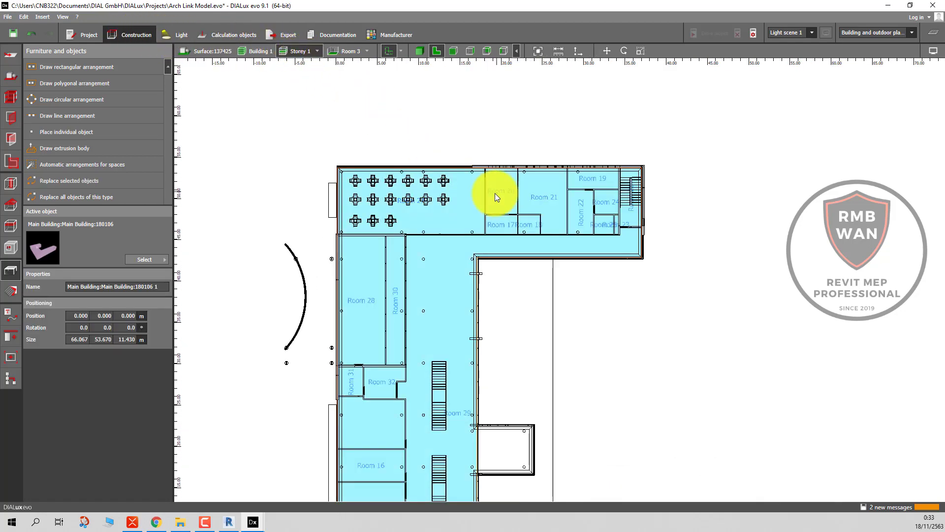
pyautogui.click(468, 141)
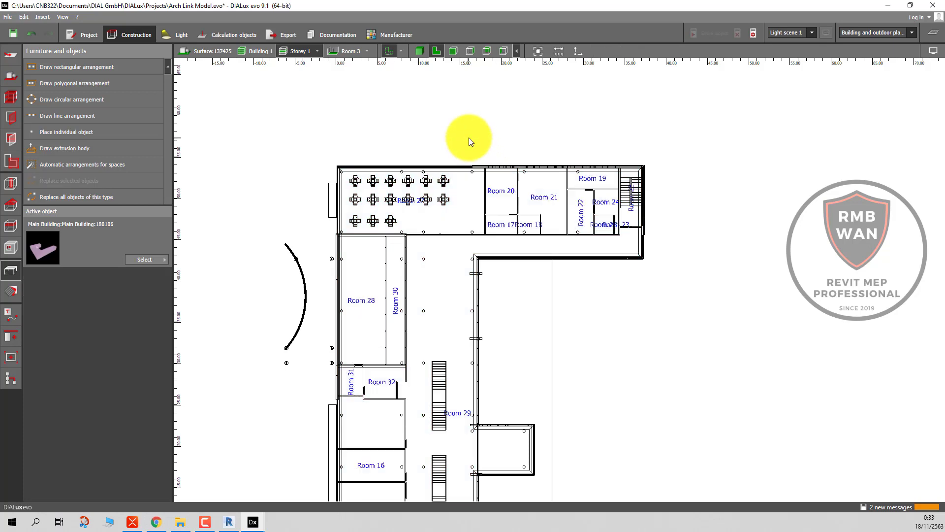
pyautogui.scroll(2, 469, 142)
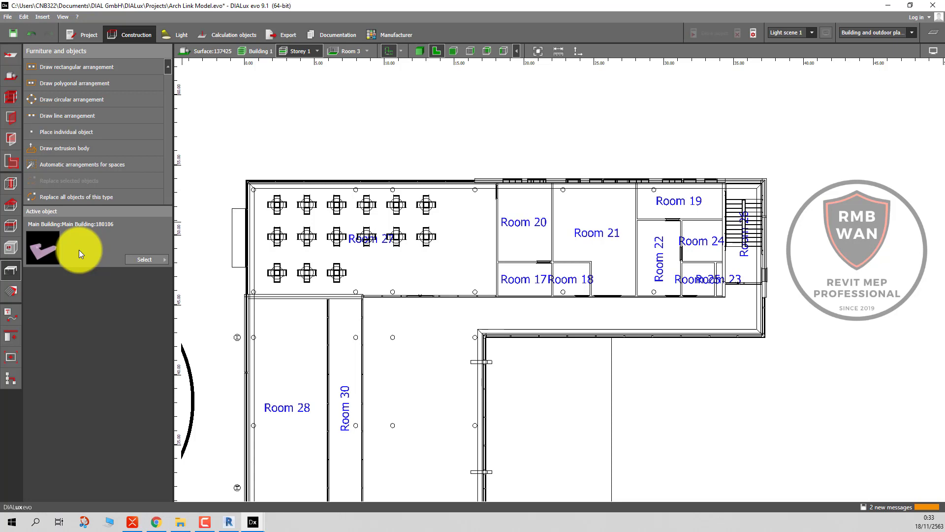
pyautogui.scroll(-2, 79, 218)
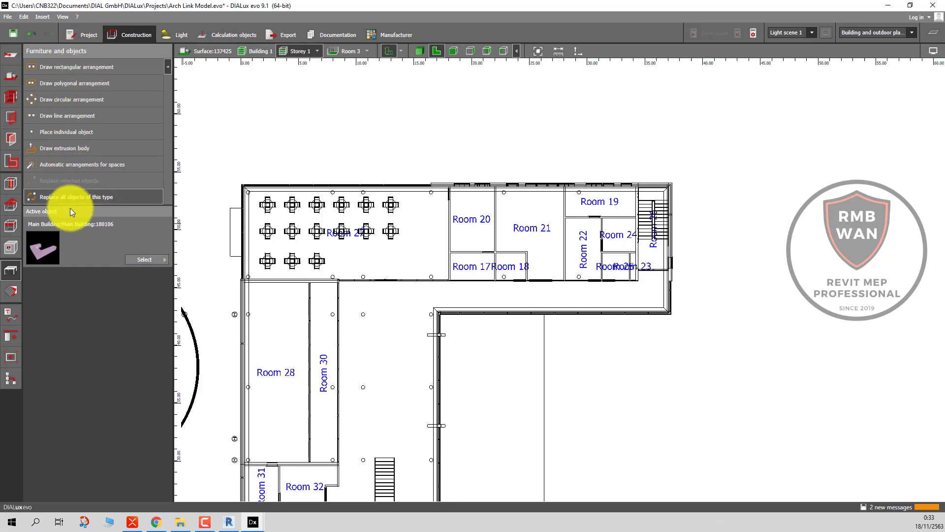
pyautogui.press('Home')
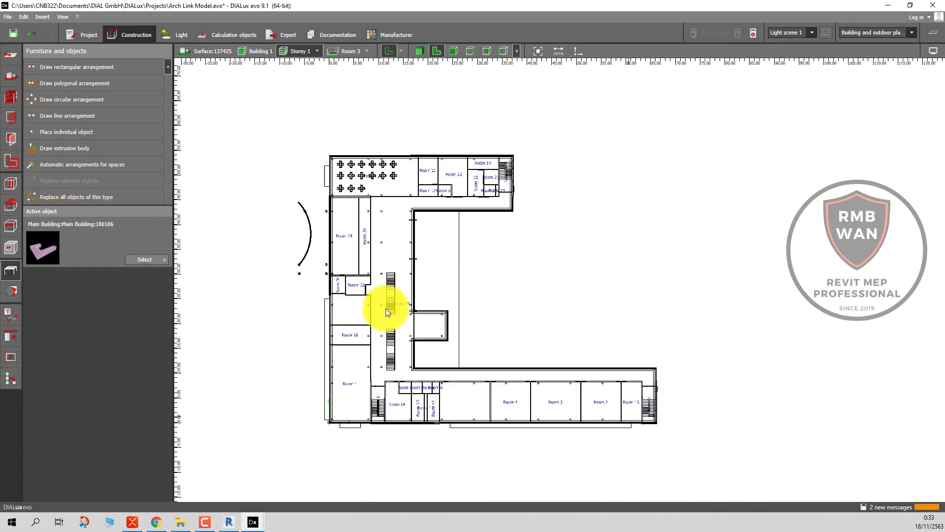
pyautogui.scroll(5, 629, 385)
pyautogui.click(629, 385)
pyautogui.scroll(3, 629, 386)
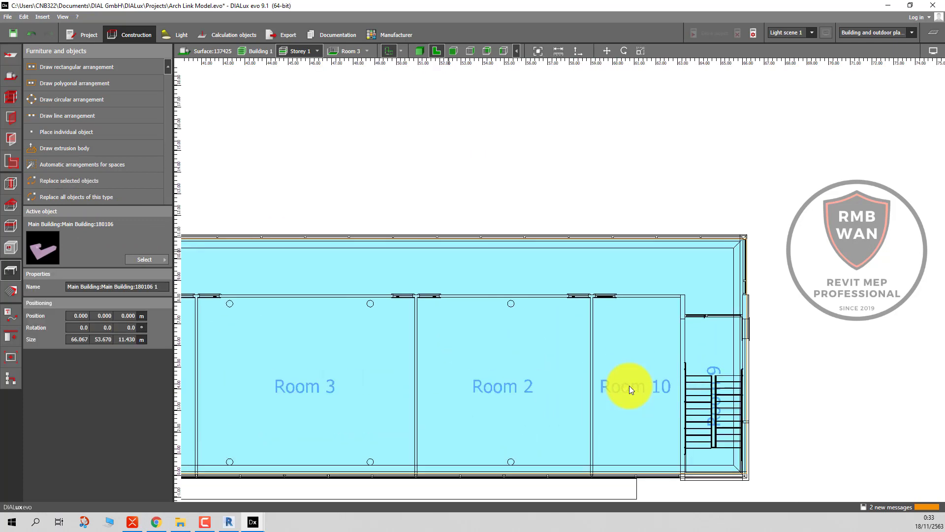
# Centre the view on Room 3 and make the building the active object.
pyautogui.click(362, 51)
pyautogui.click(335, 50)
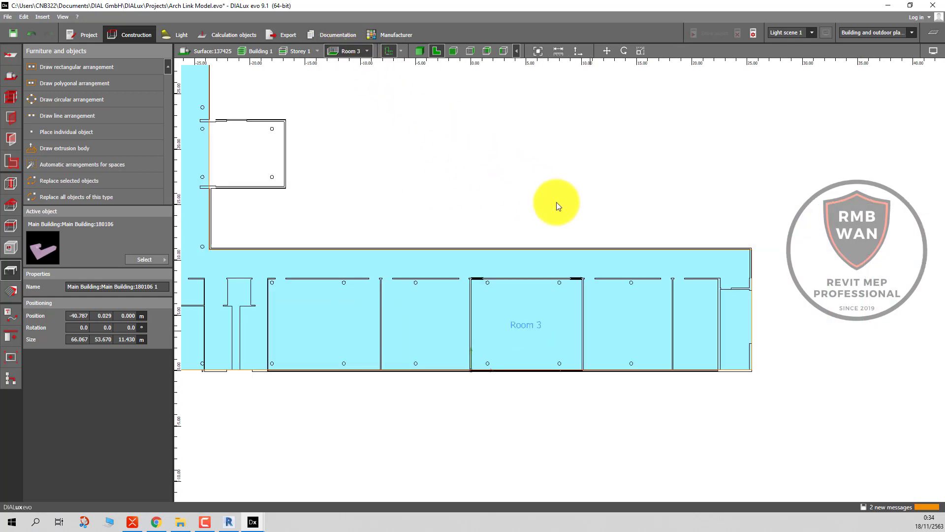
pyautogui.click(558, 207)
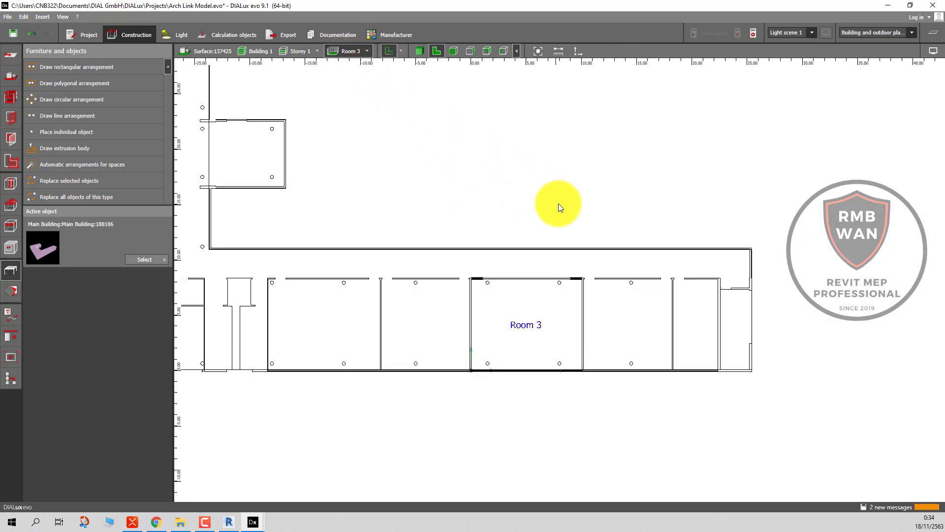
pyautogui.rightClick(516, 323)
pyautogui.click(516, 323)
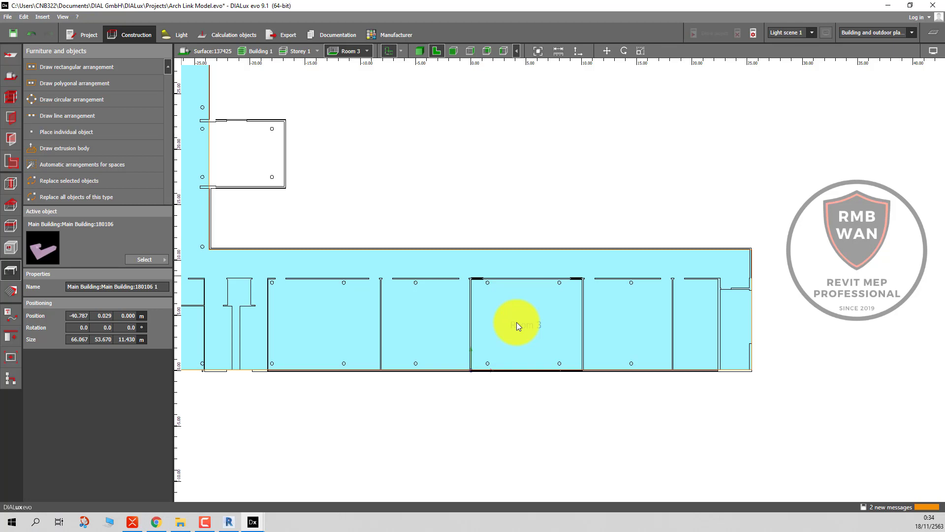
pyautogui.click(15, 75)
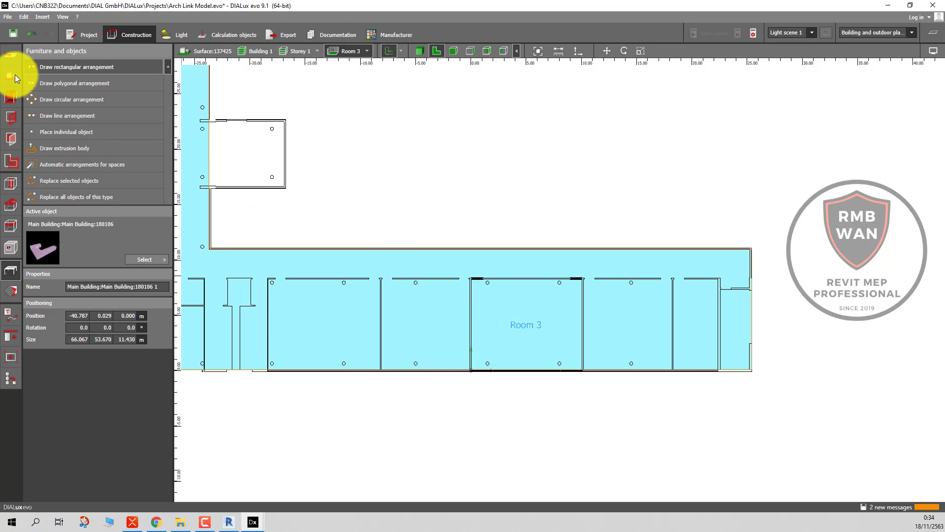
# Place an automatic arrangement filling Room 3 with 5 objects along Y.
pyautogui.click(57, 163)
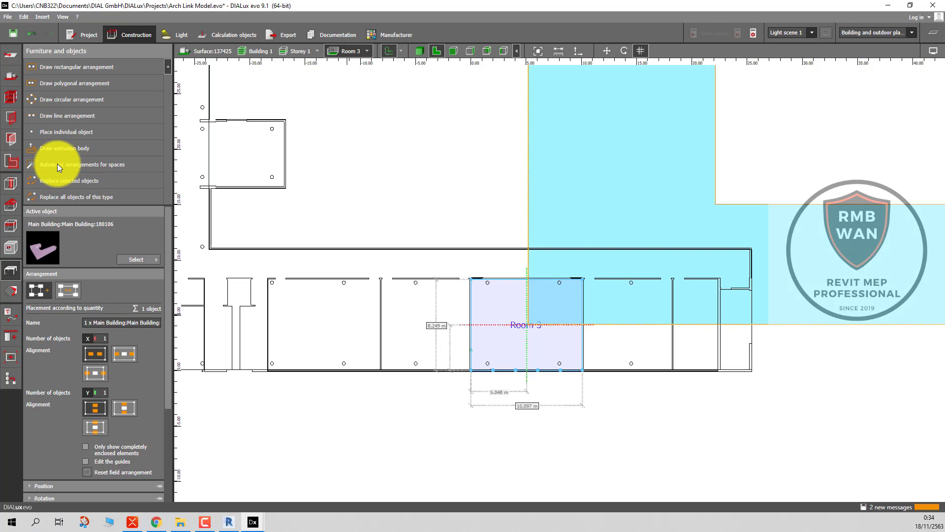
pyautogui.scroll(2, 547, 323)
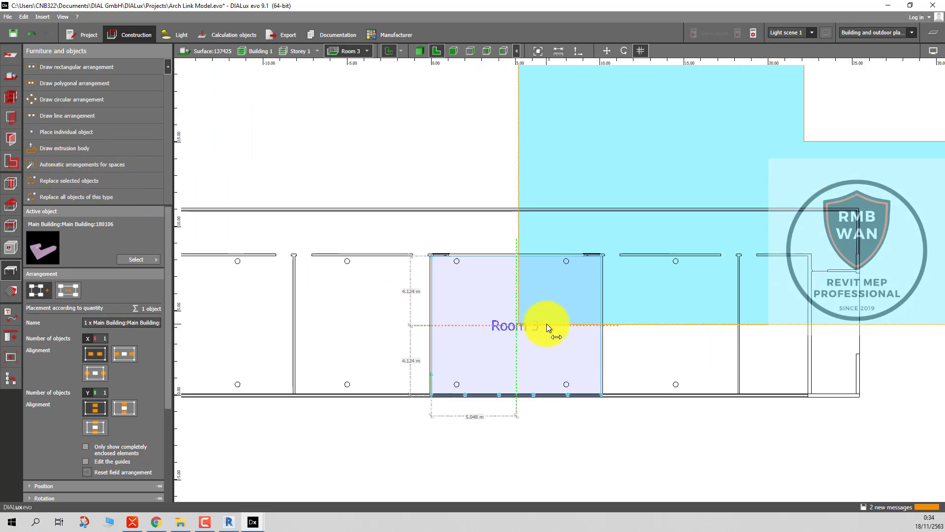
pyautogui.scroll(1, 545, 328)
pyautogui.scroll(-5, 543, 327)
pyautogui.scroll(-5, 480, 322)
pyautogui.scroll(-1, 480, 322)
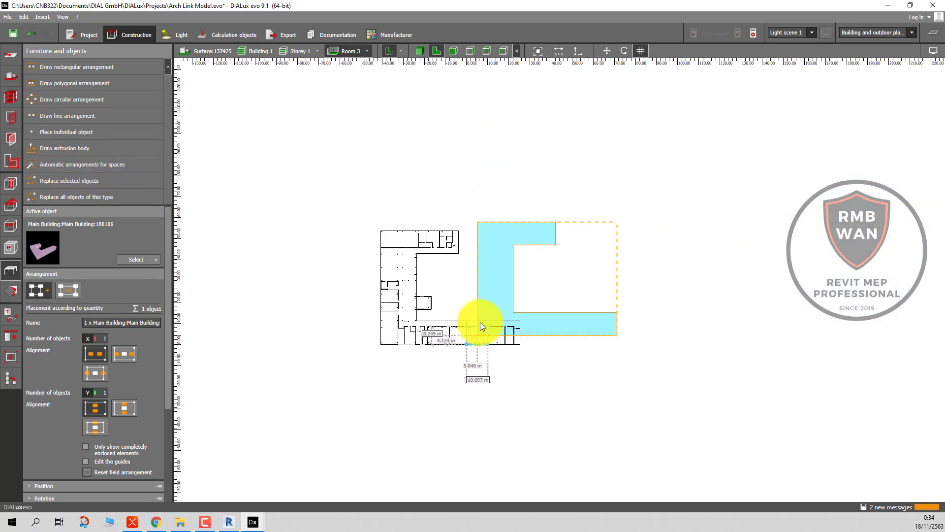
pyautogui.scroll(2, 480, 322)
pyautogui.scroll(1, 480, 322)
pyautogui.scroll(2, 480, 322)
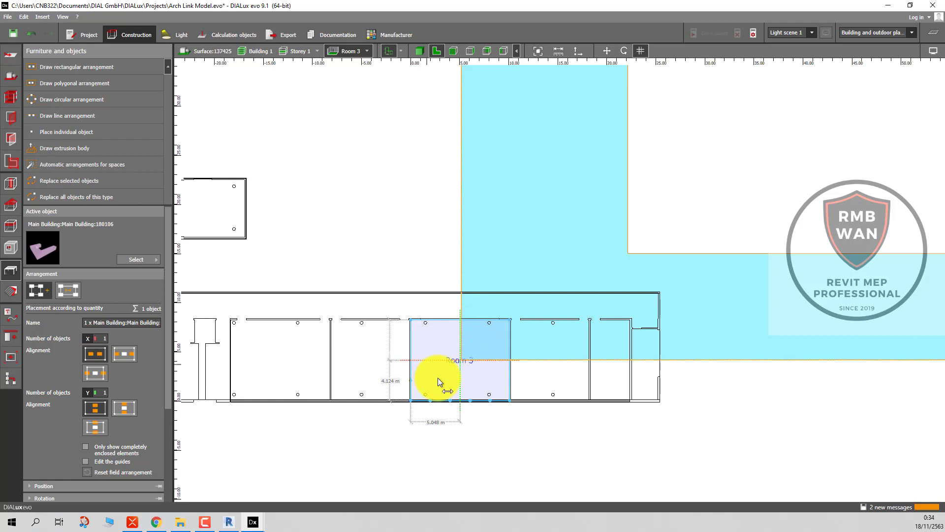
pyautogui.scroll(2, 439, 377)
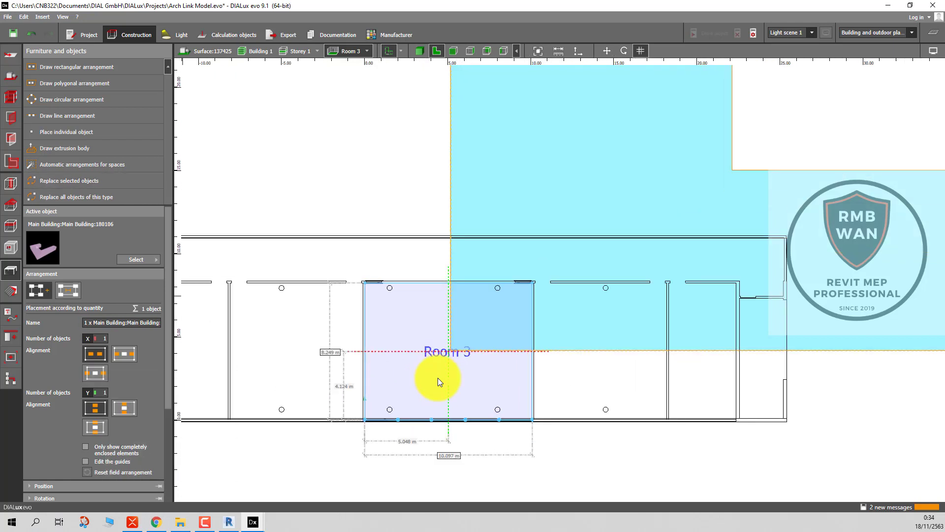
pyautogui.scroll(-1, 164, 382)
pyautogui.scroll(-2, 119, 383)
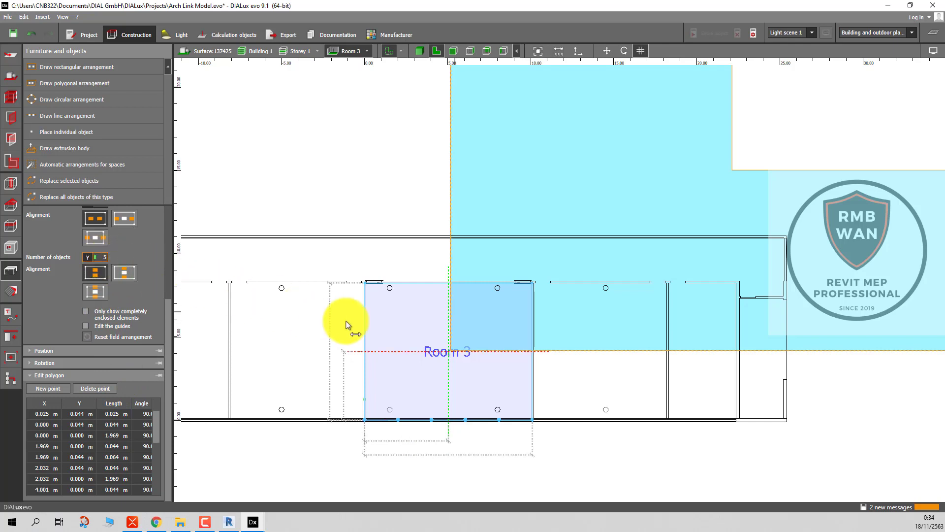
pyautogui.click(447, 350)
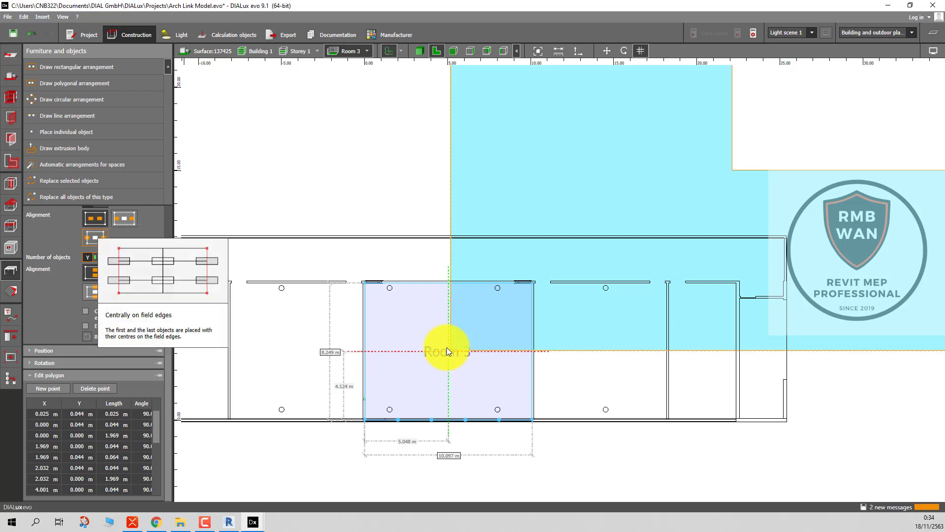
# Set 5 objects along X for a 25-object grid and open the object catalogue.
pyautogui.click(104, 224)
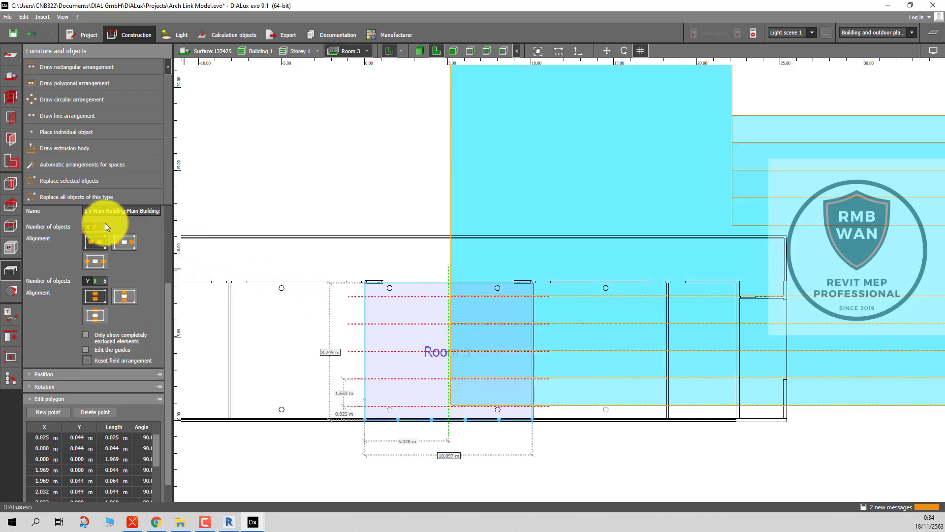
pyautogui.write('5')
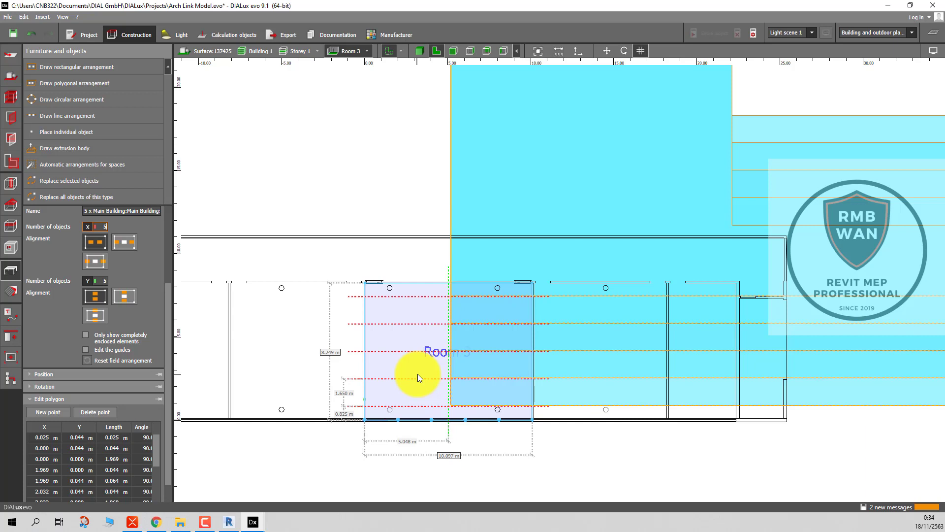
pyautogui.scroll(-1, 70, 371)
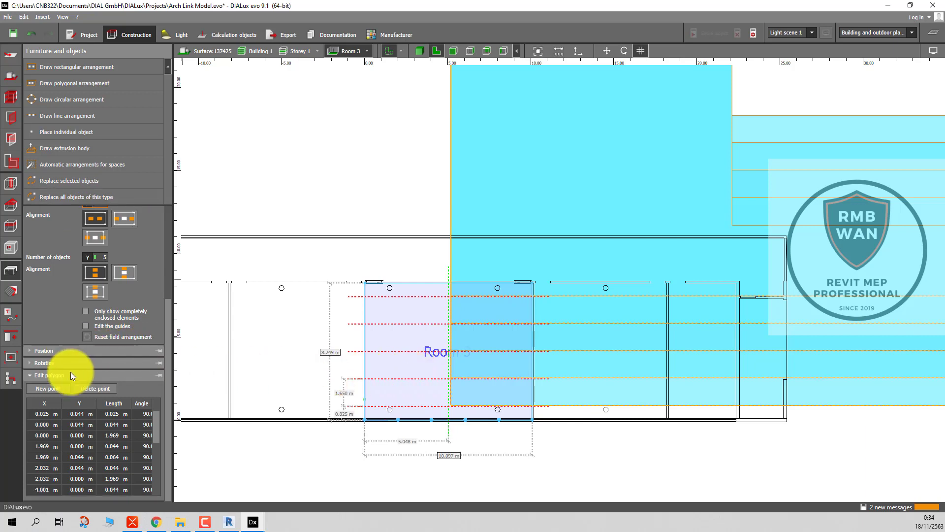
pyautogui.scroll(5, 70, 372)
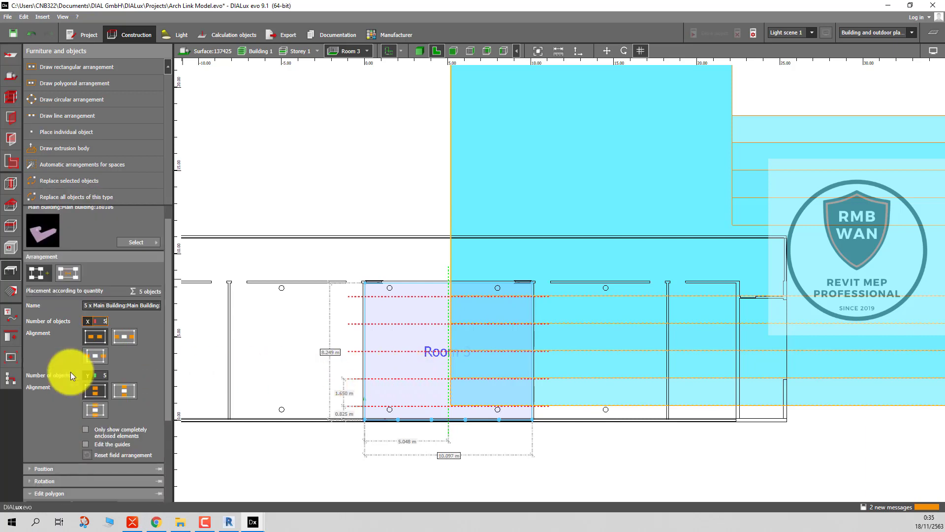
pyautogui.scroll(1, 74, 367)
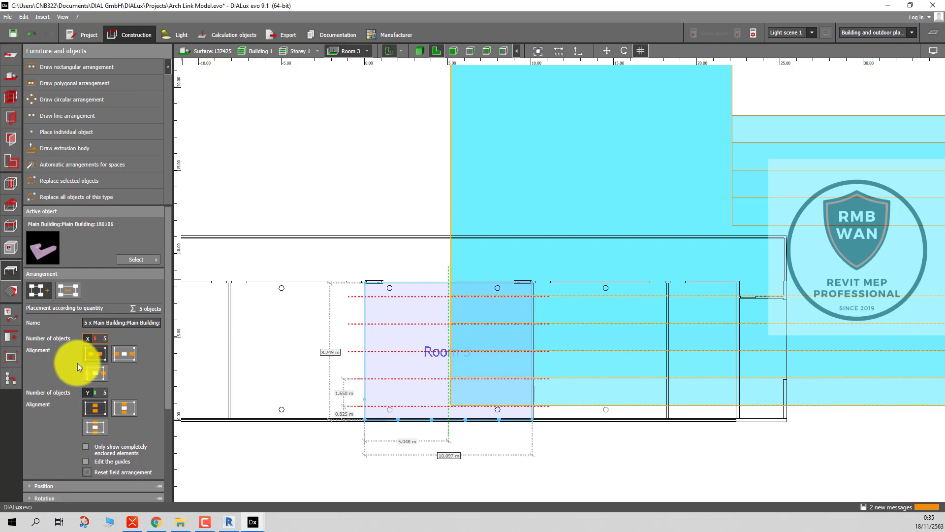
pyautogui.click(155, 258)
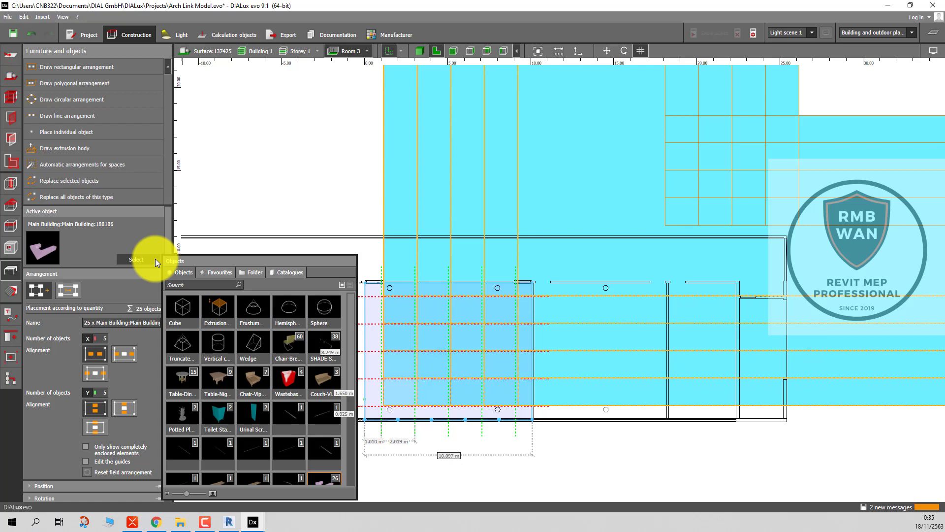
pyautogui.click(155, 258)
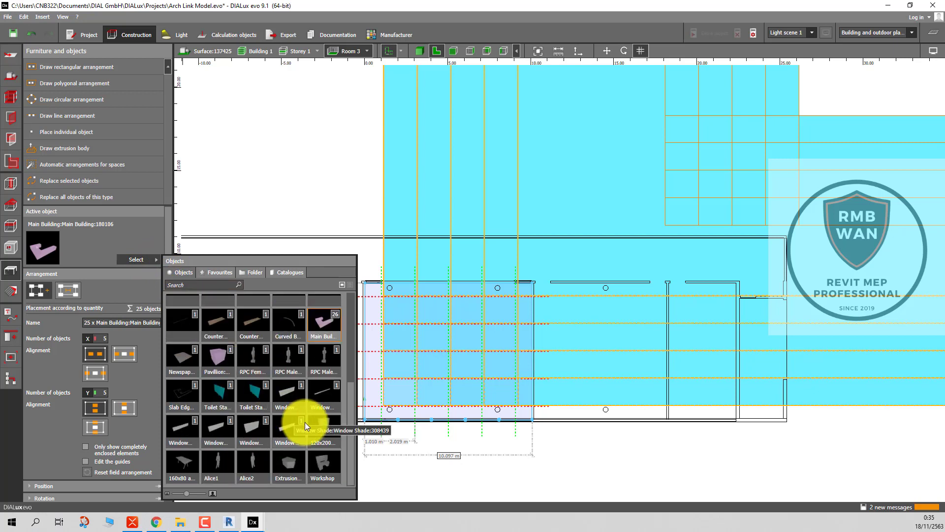
pyautogui.click(284, 273)
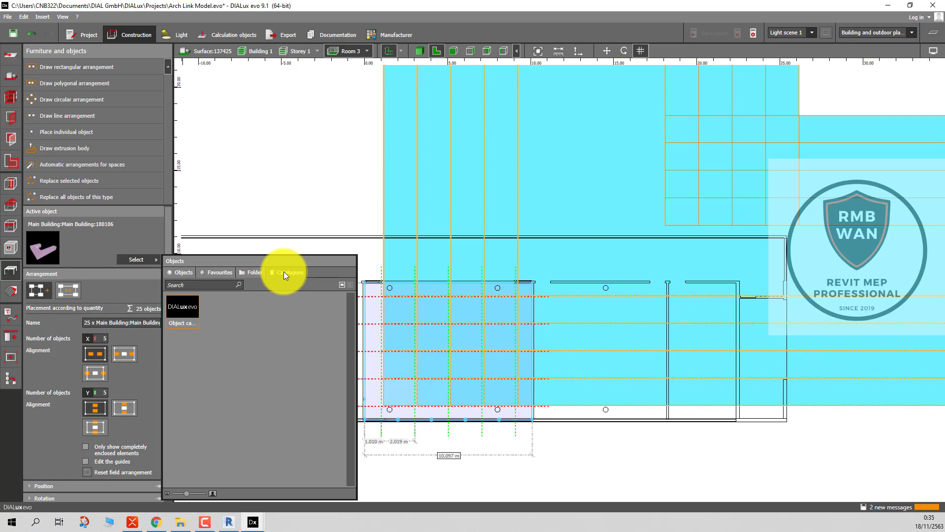
pyautogui.click(183, 272)
pyautogui.click(219, 274)
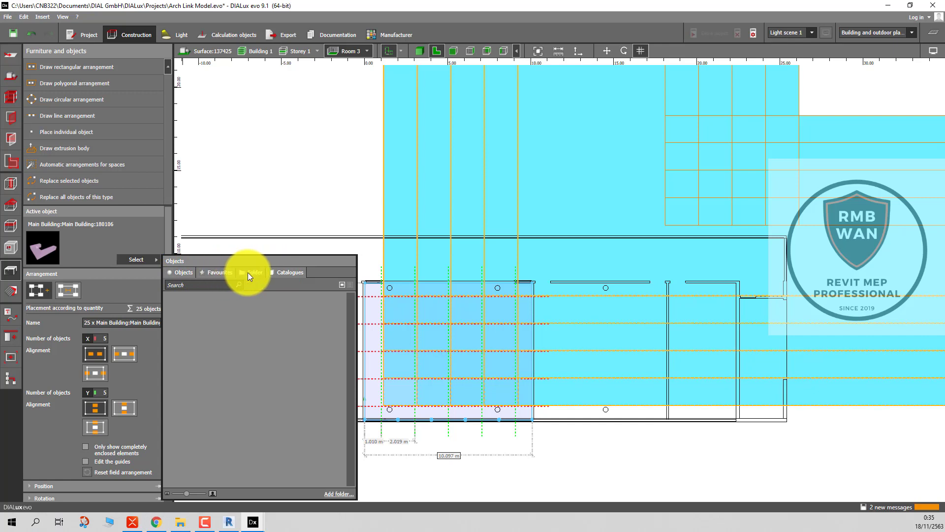
pyautogui.click(287, 274)
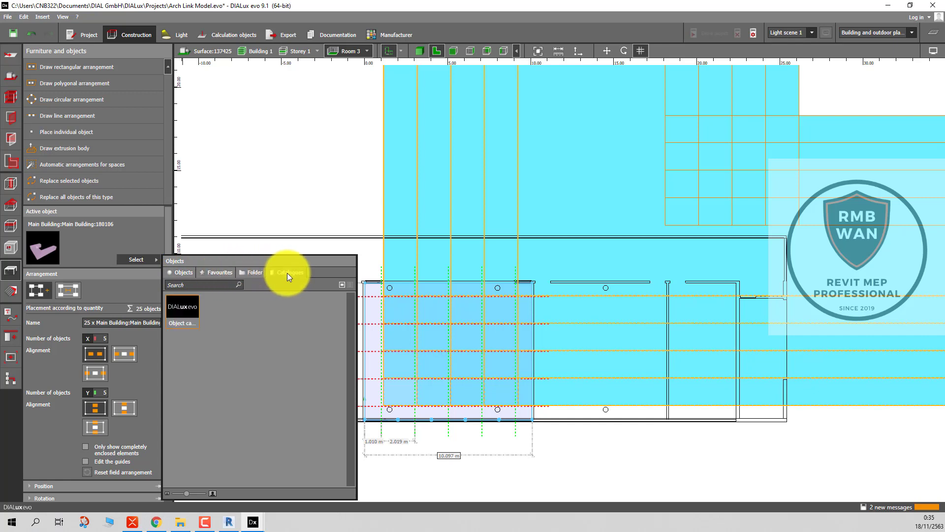
pyautogui.click(245, 268)
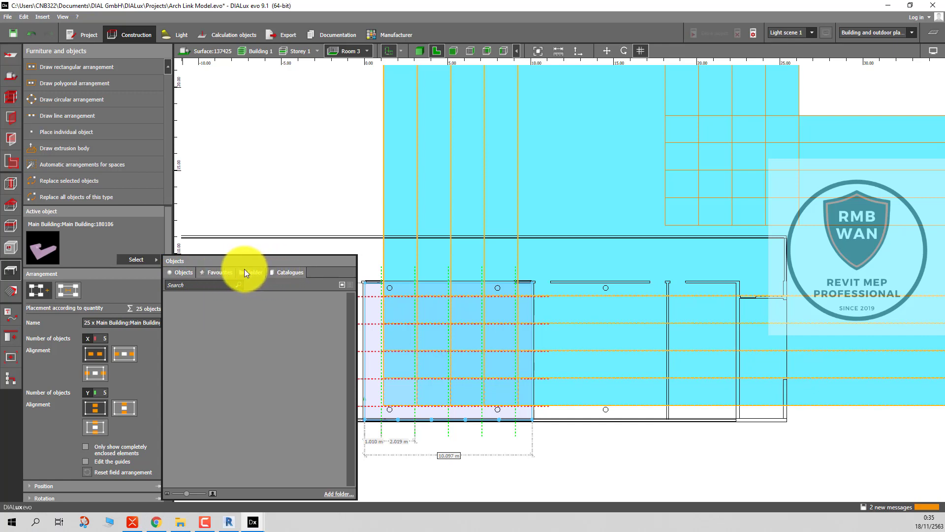
pyautogui.click(181, 271)
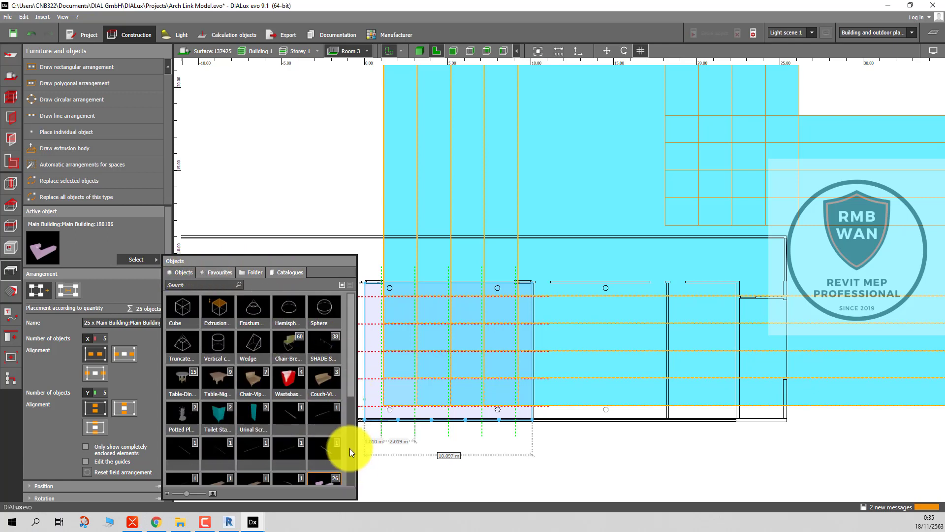
pyautogui.scroll(1, 350, 456)
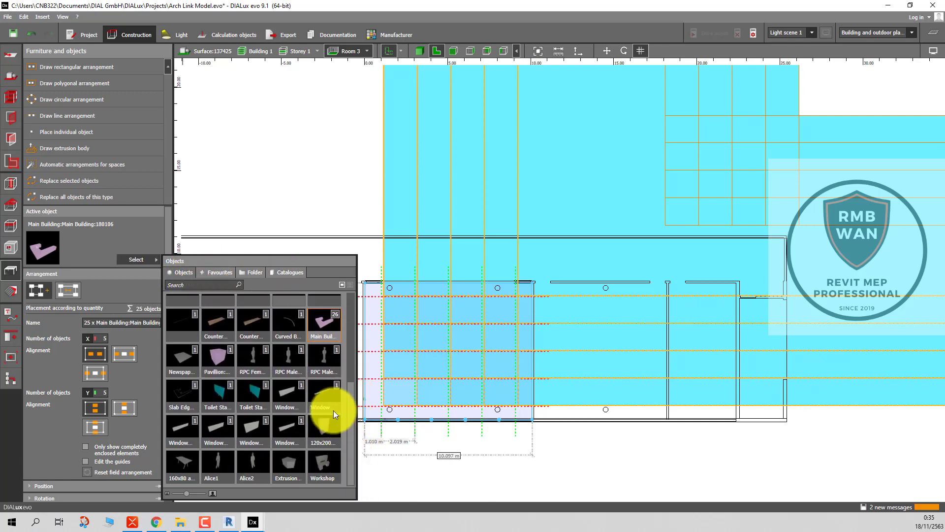
pyautogui.click(219, 272)
pyautogui.click(257, 272)
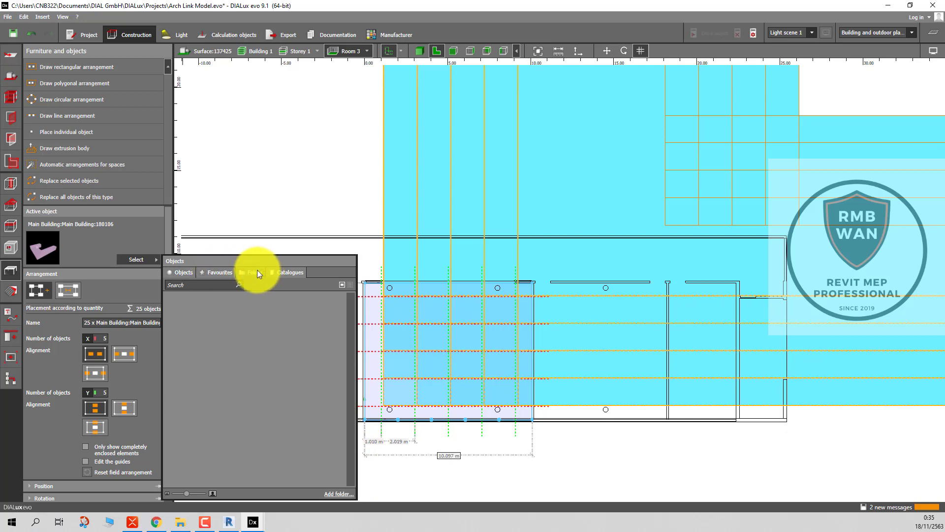
pyautogui.click(286, 273)
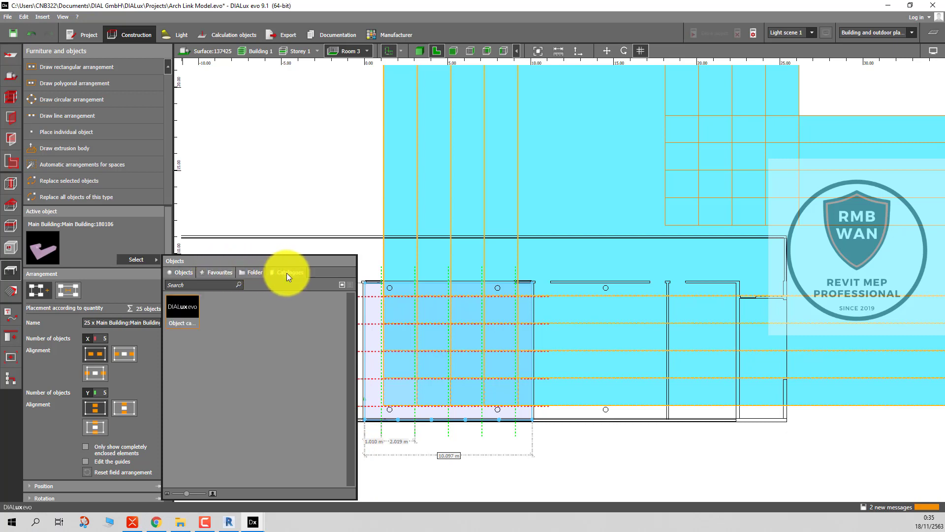
pyautogui.click(182, 303)
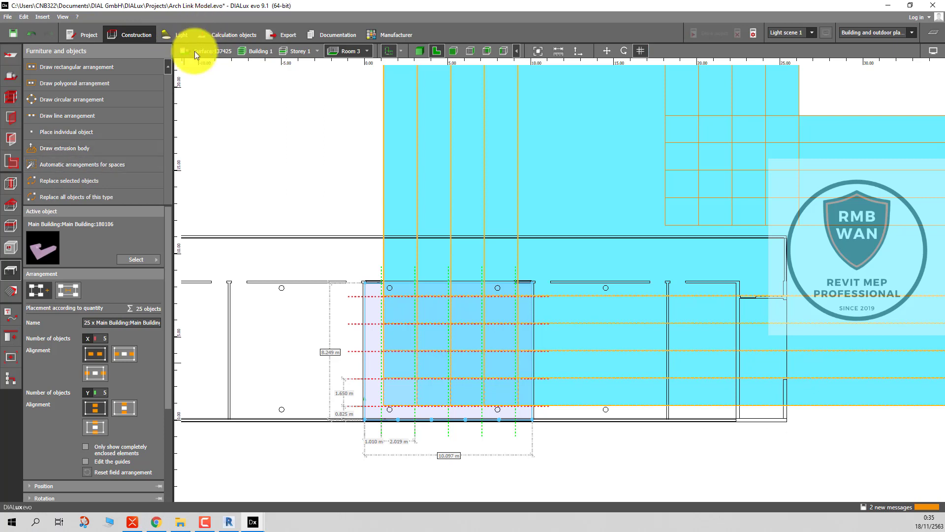
pyautogui.click(153, 258)
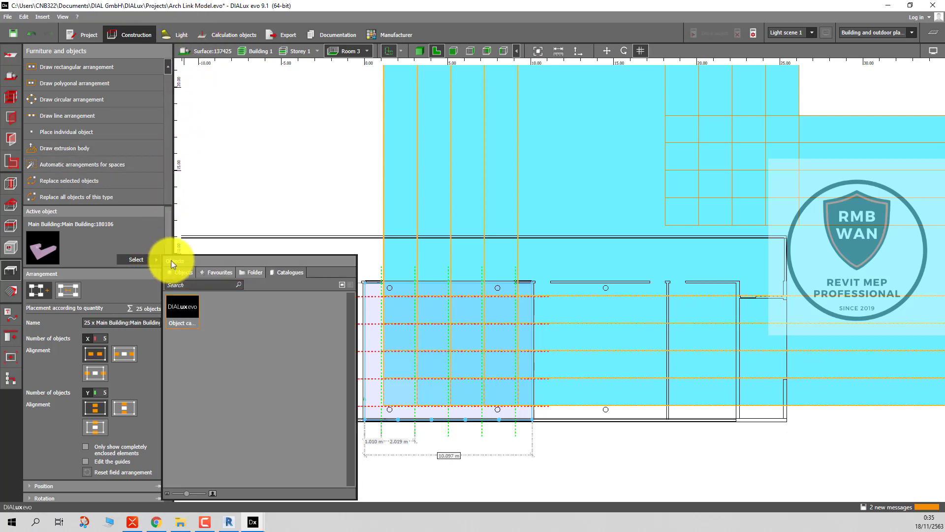
pyautogui.click(249, 271)
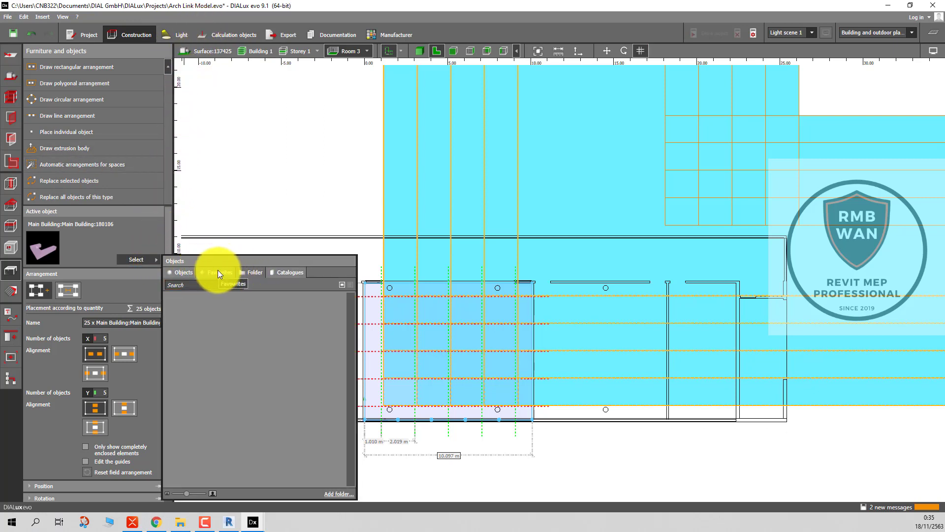
pyautogui.click(175, 271)
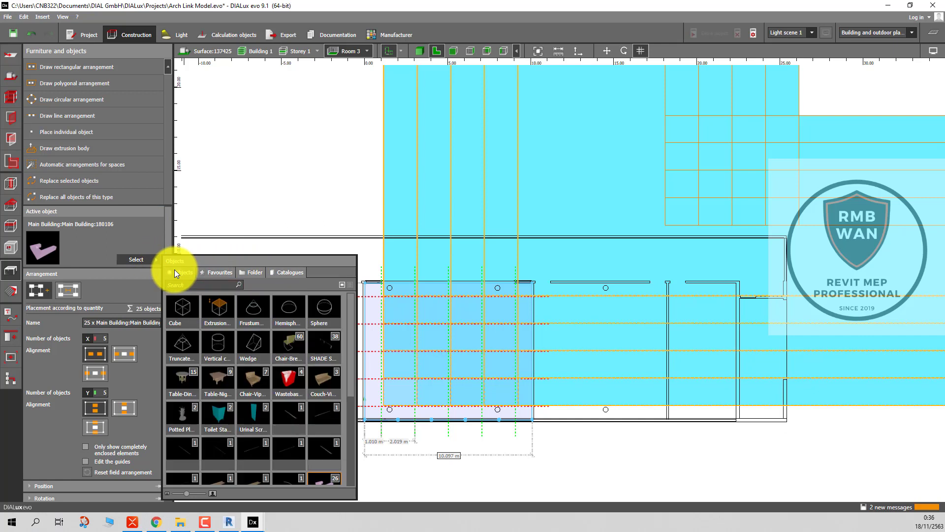
pyautogui.click(221, 272)
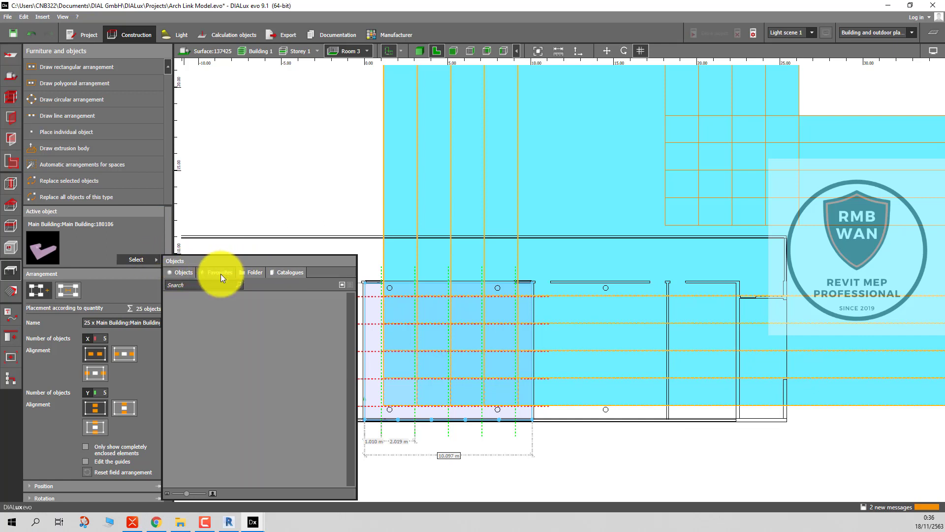
pyautogui.click(251, 273)
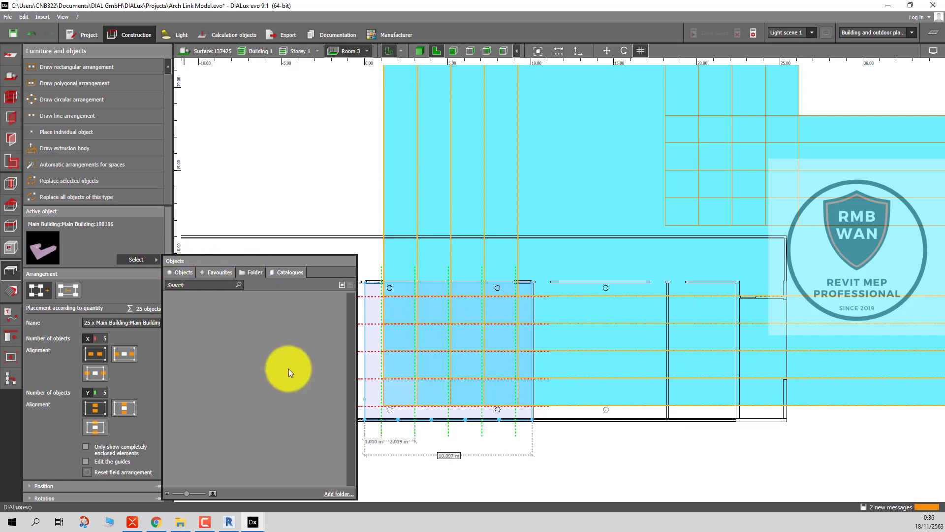
pyautogui.click(335, 494)
pyautogui.click(524, 349)
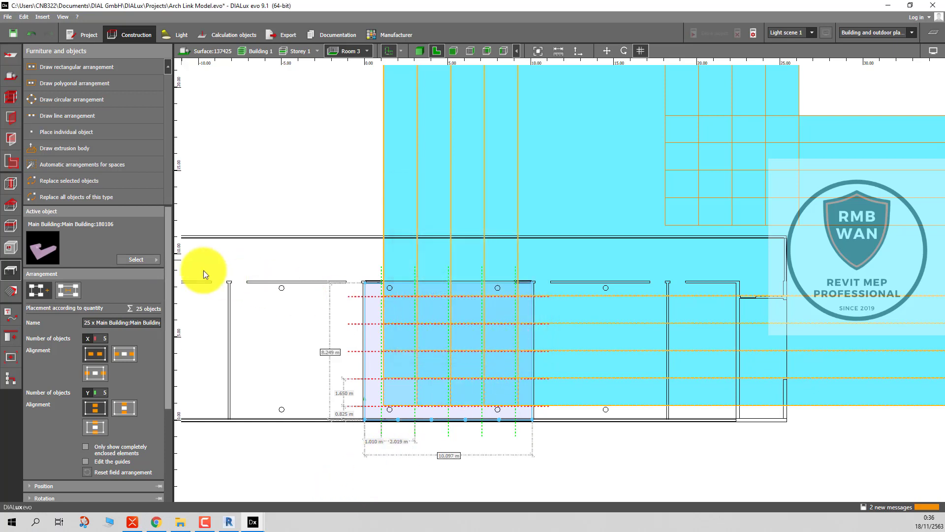
pyautogui.click(147, 258)
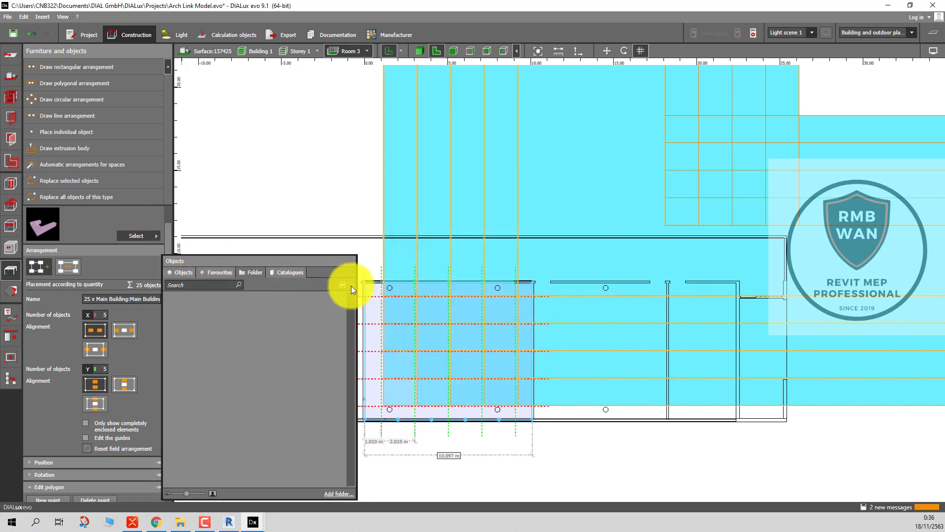
pyautogui.click(289, 270)
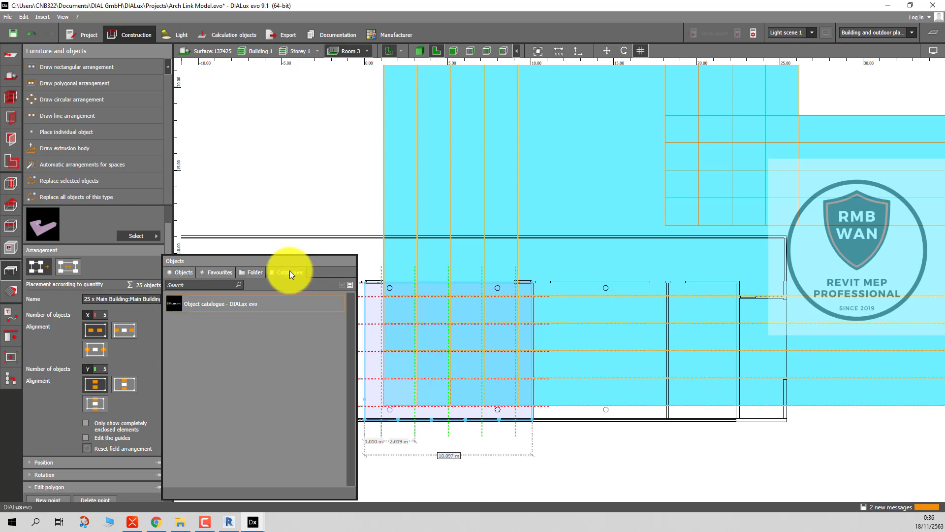
pyautogui.click(255, 272)
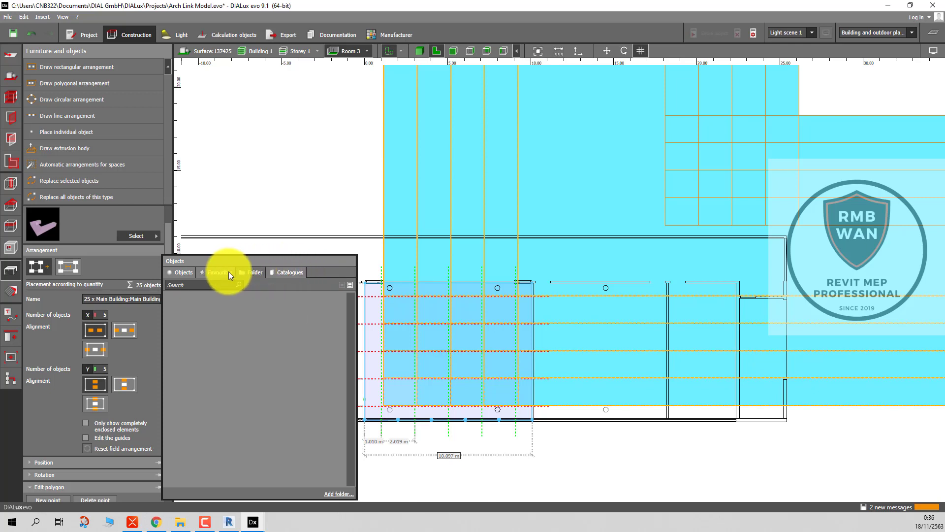
pyautogui.click(183, 273)
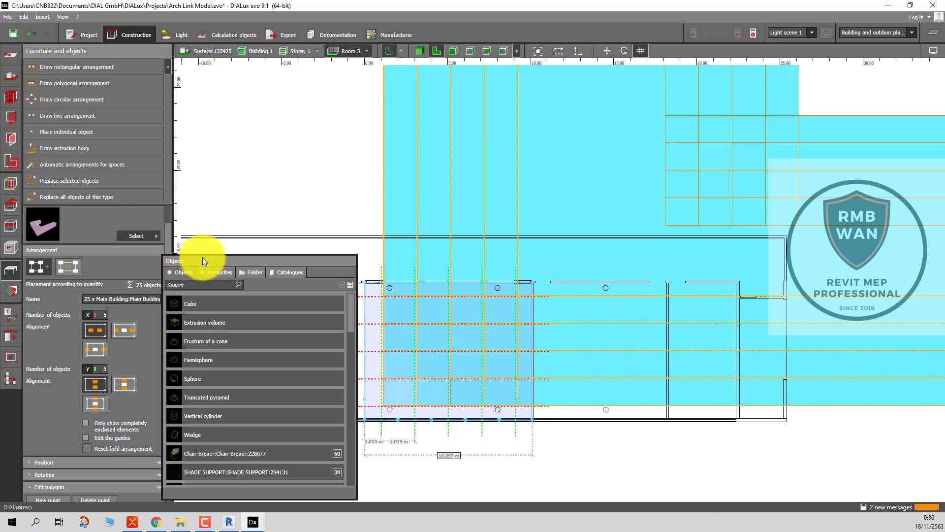
pyautogui.click(253, 250)
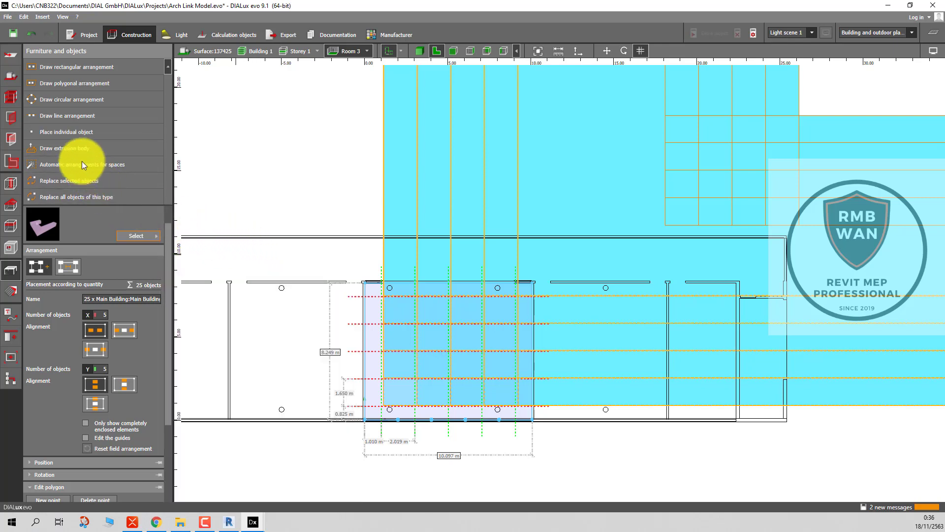
# Switch to site editing and select the cyan 5-by-5 arrangement of 25 Main Building objects.
pyautogui.click(10, 76)
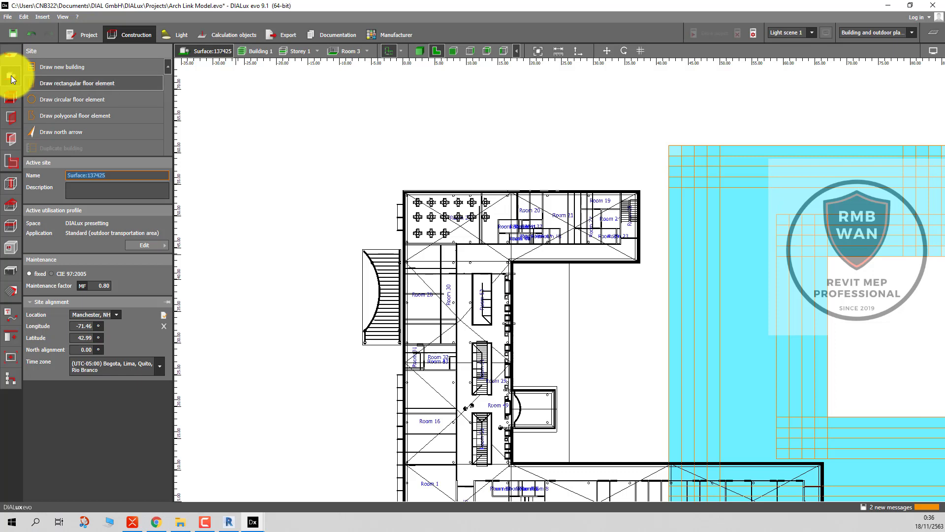
pyautogui.click(168, 36)
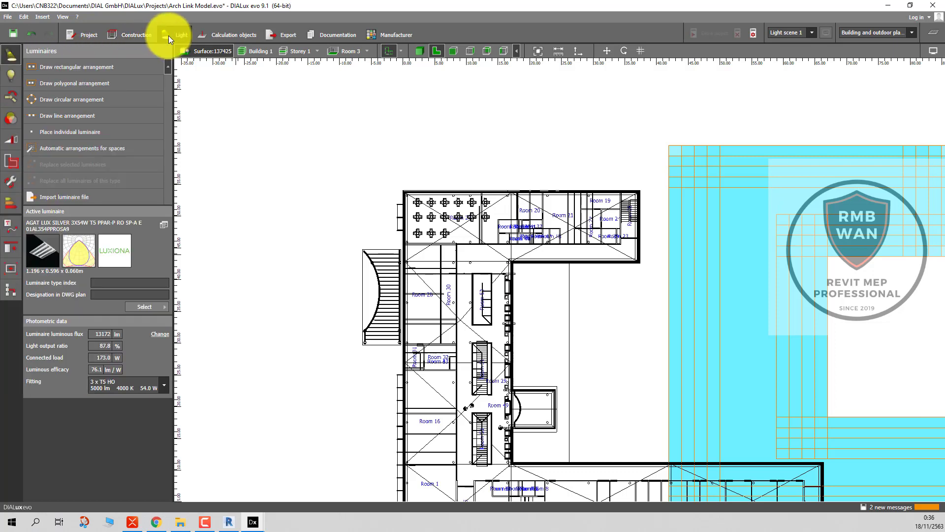
pyautogui.click(128, 33)
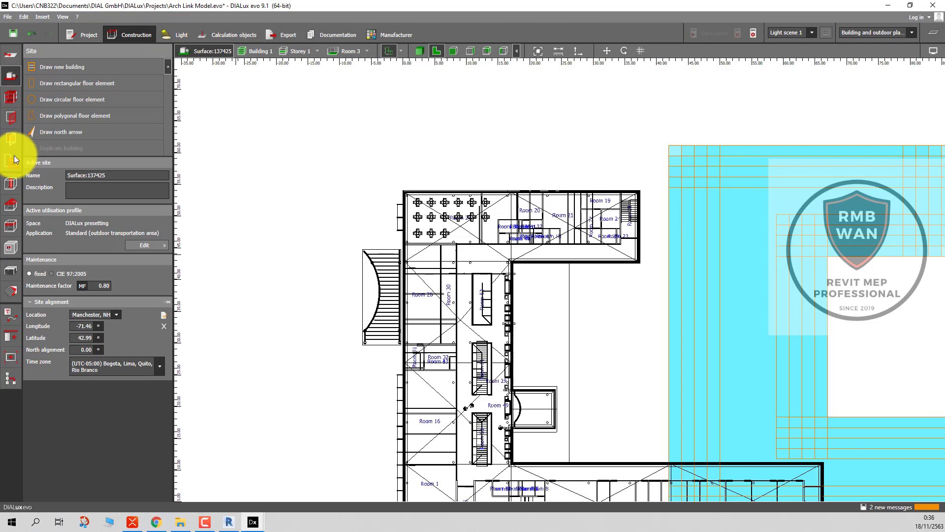
pyautogui.click(173, 34)
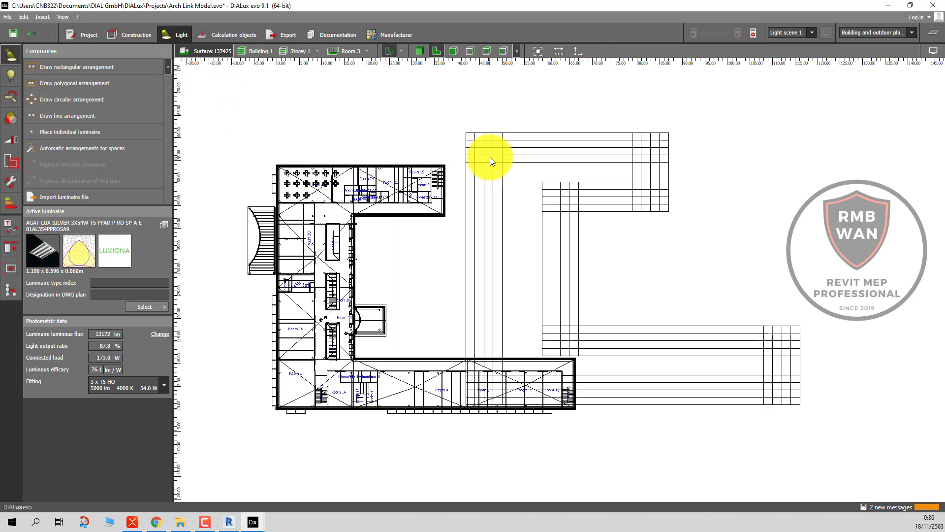
pyautogui.click(572, 155)
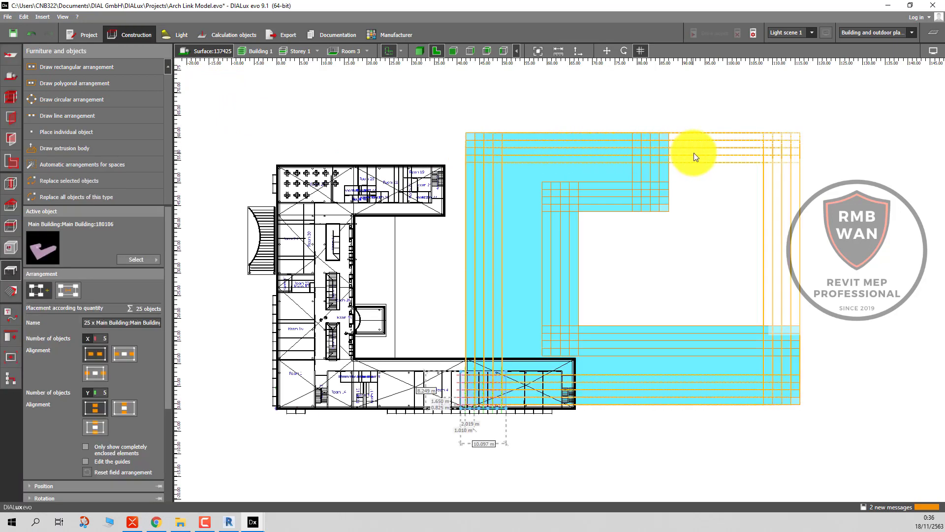
# Delete the 25-object arrangement from Storey 1 and confirm saving the project.
pyautogui.press('Delete')
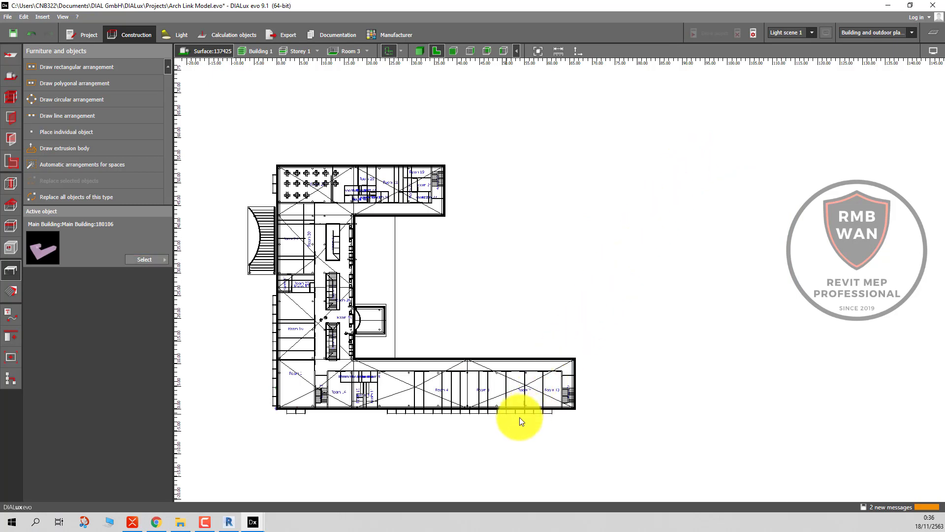
pyautogui.click(184, 32)
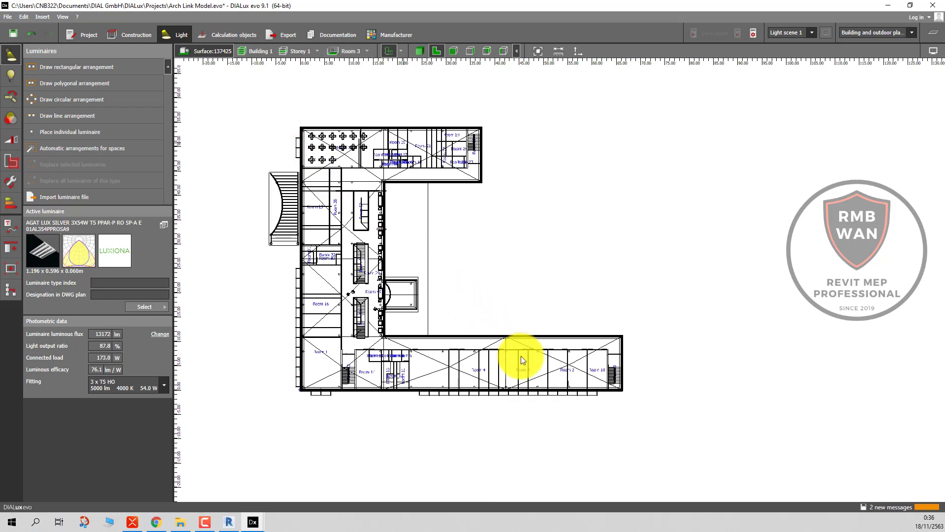
pyautogui.scroll(3, 533, 368)
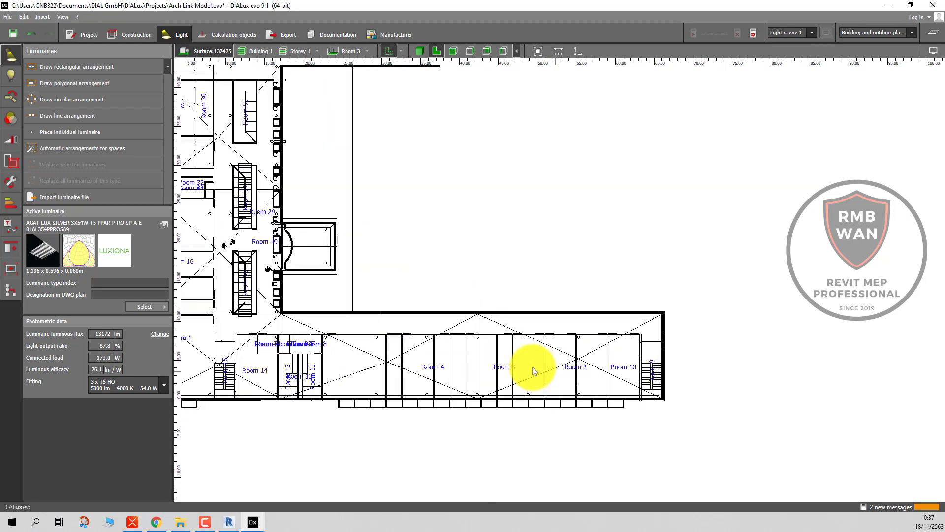
pyautogui.click(450, 275)
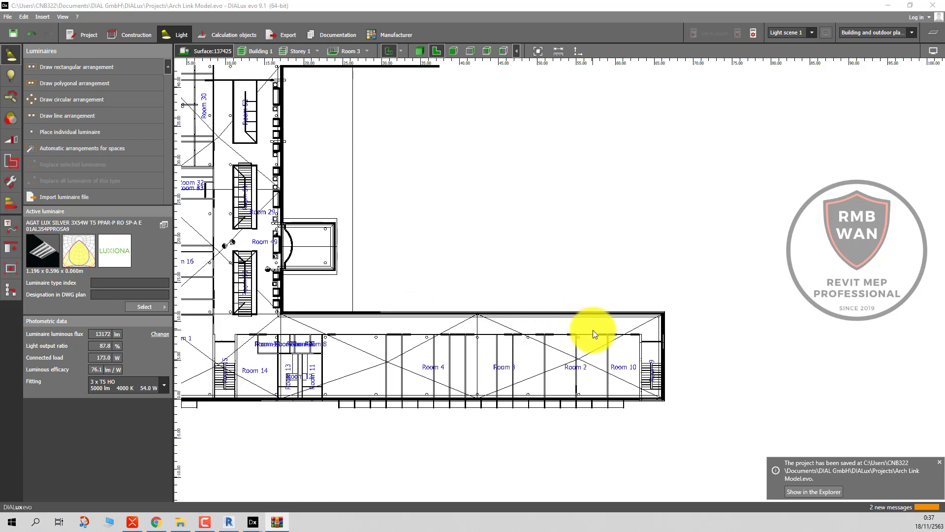
pyautogui.scroll(-1, 545, 300)
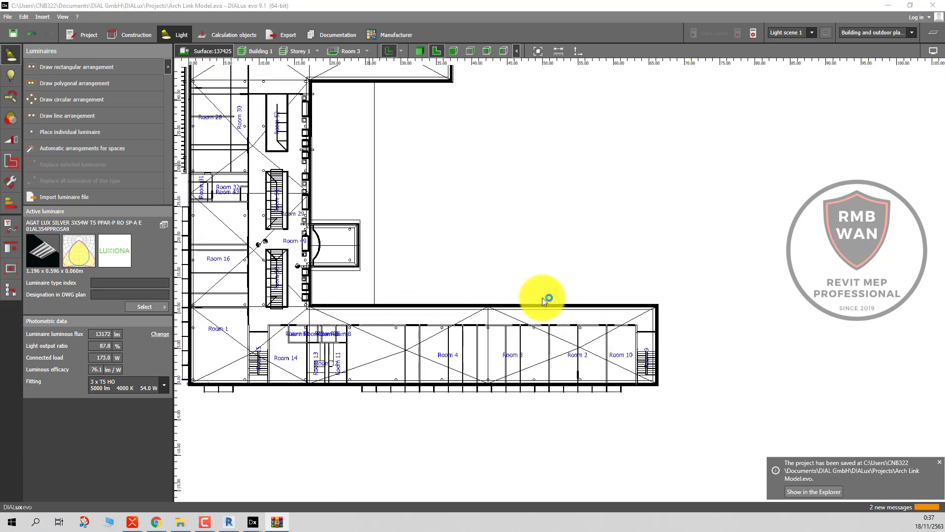
pyautogui.click(128, 32)
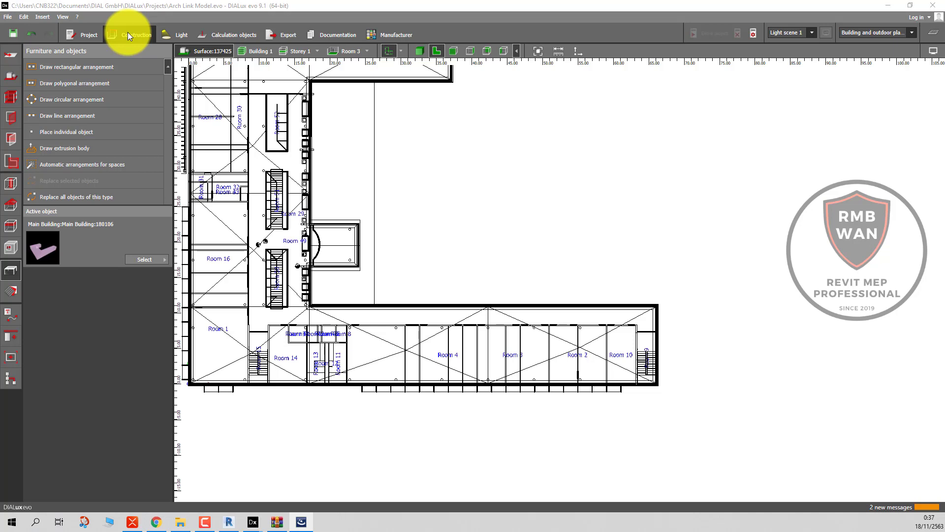
pyautogui.click(14, 51)
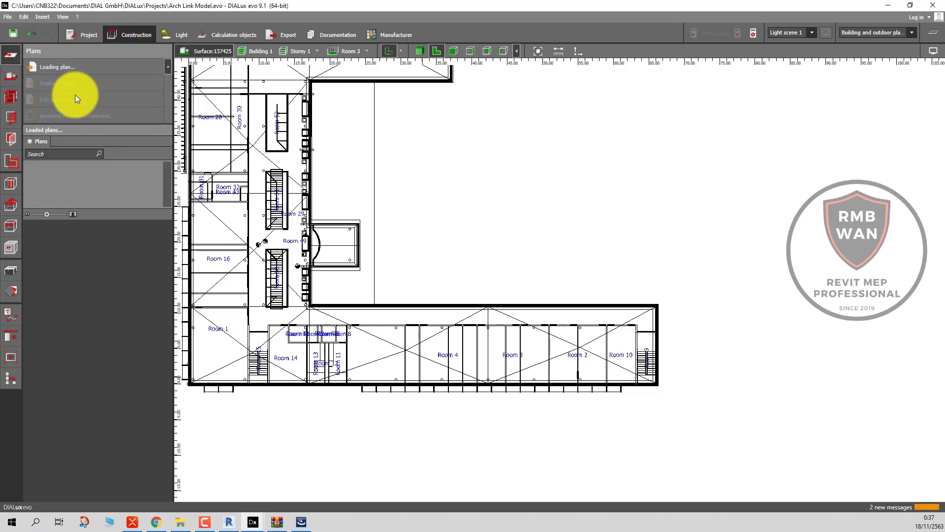
pyautogui.click(444, 352)
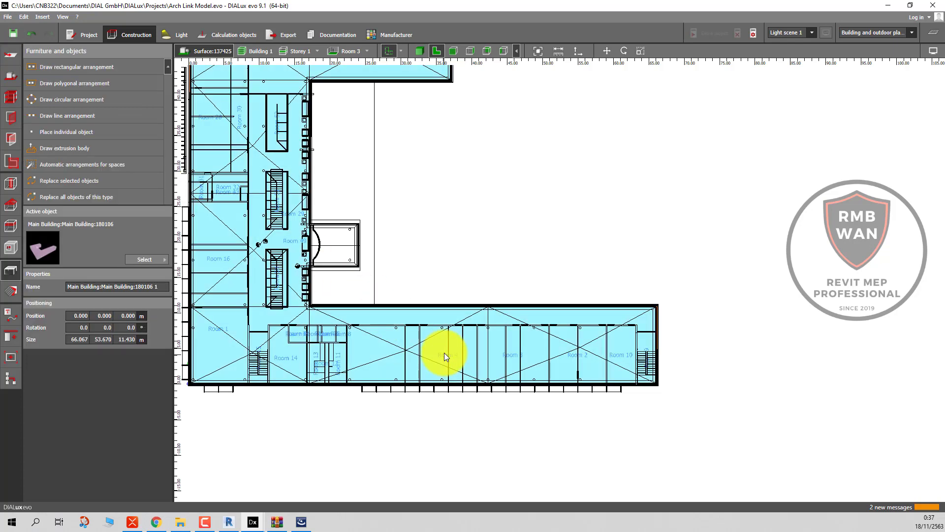
pyautogui.click(340, 52)
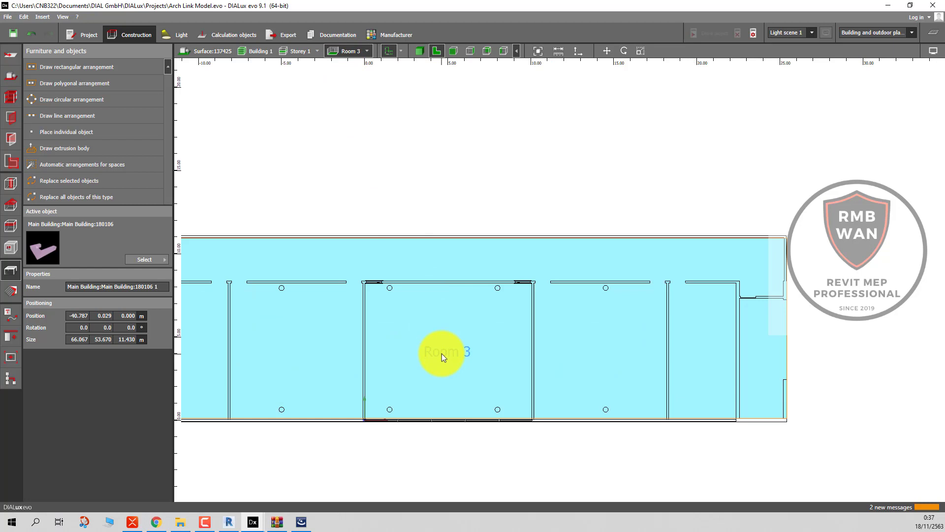
pyautogui.click(362, 207)
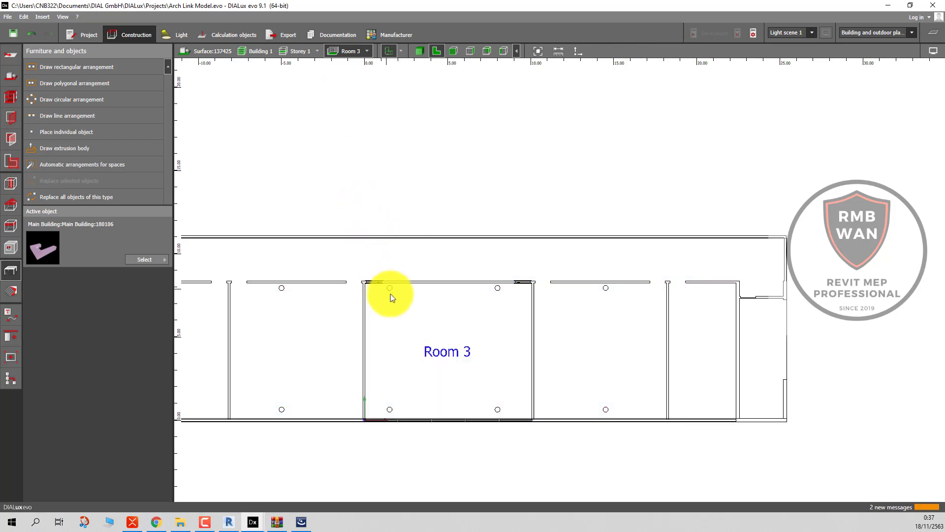
pyautogui.click(433, 351)
pyautogui.click(412, 208)
pyautogui.scroll(-2, 412, 208)
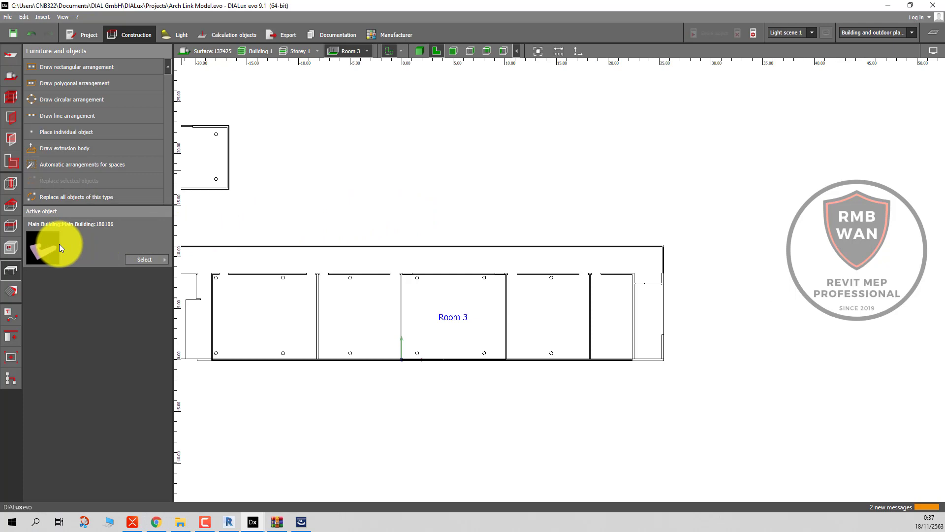
pyautogui.click(91, 32)
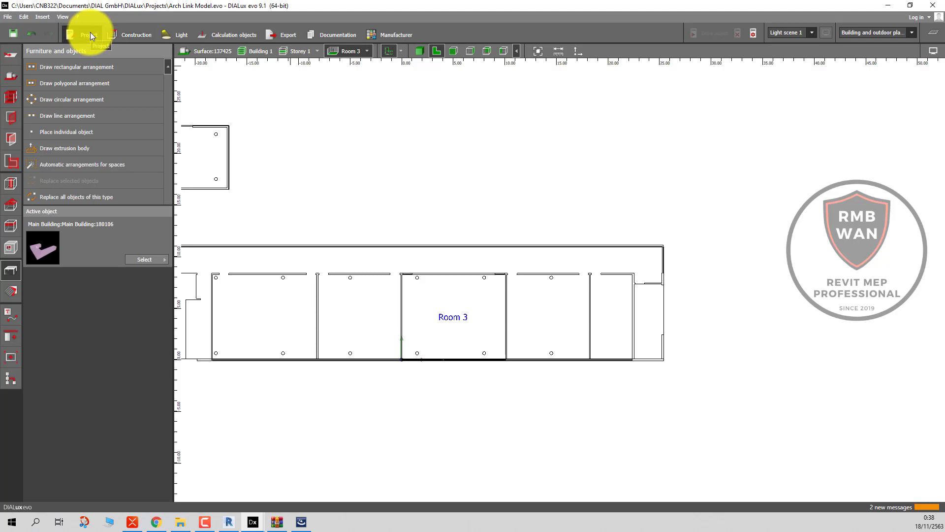
pyautogui.click(142, 35)
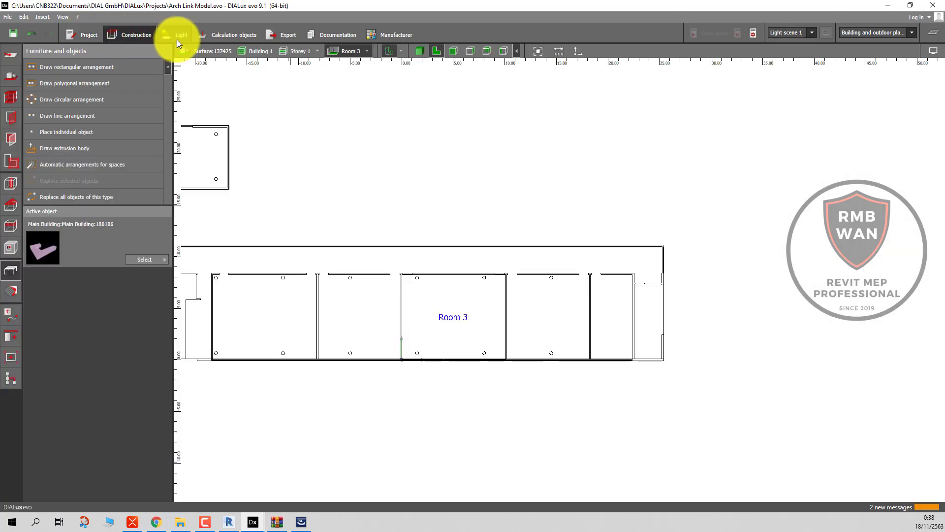
pyautogui.click(178, 41)
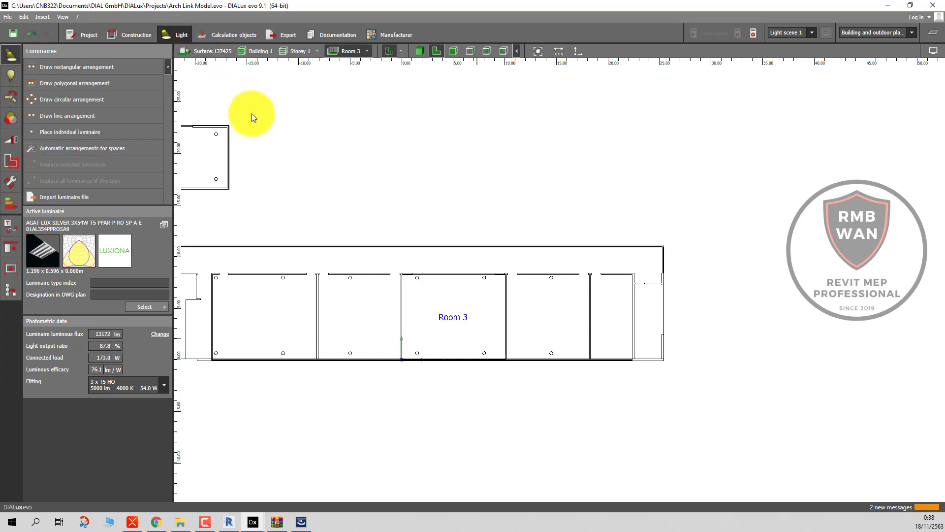
pyautogui.click(451, 317)
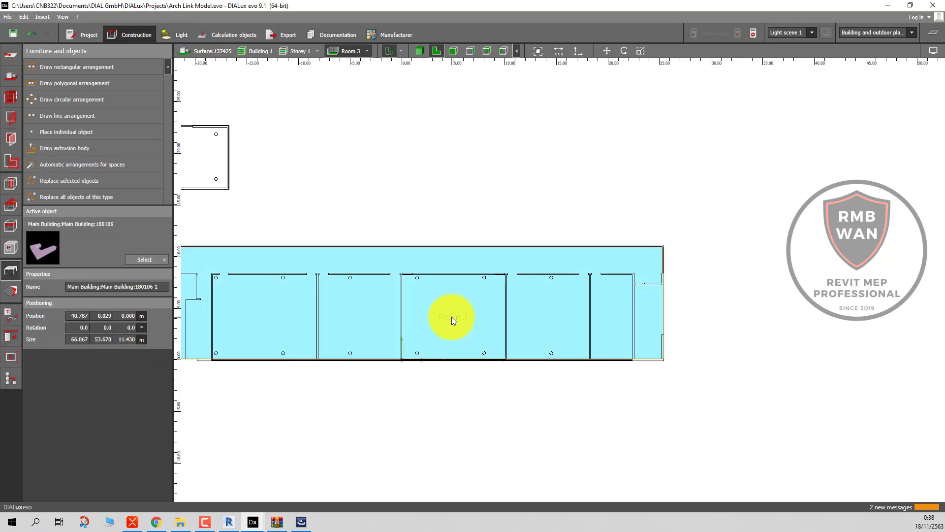
pyautogui.click(84, 35)
pyautogui.click(123, 36)
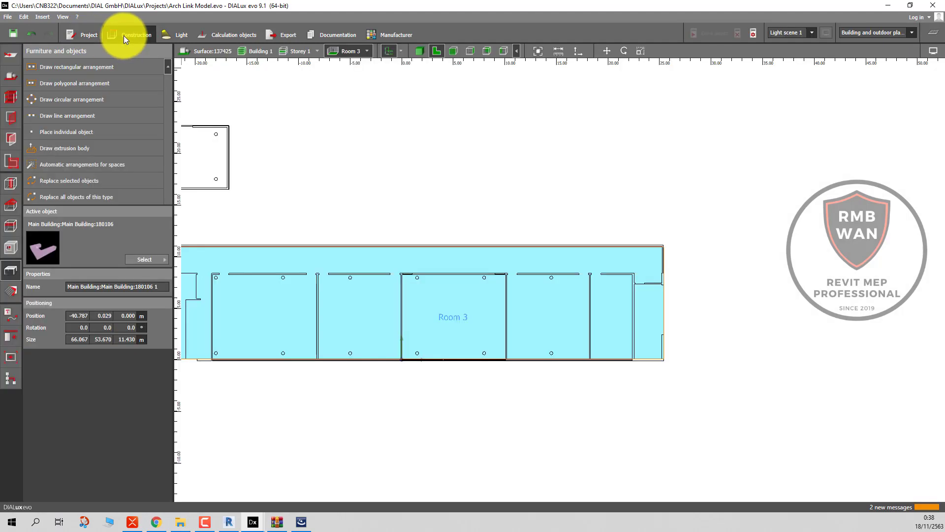
# Inspect the Room 3 label's colour options without changing them, then switch to Light mode.
pyautogui.click(10, 313)
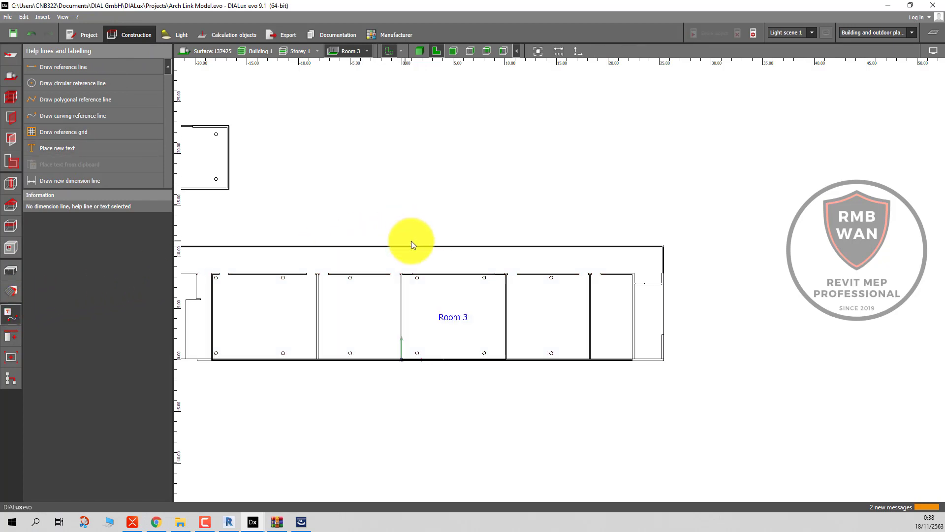
pyautogui.click(450, 318)
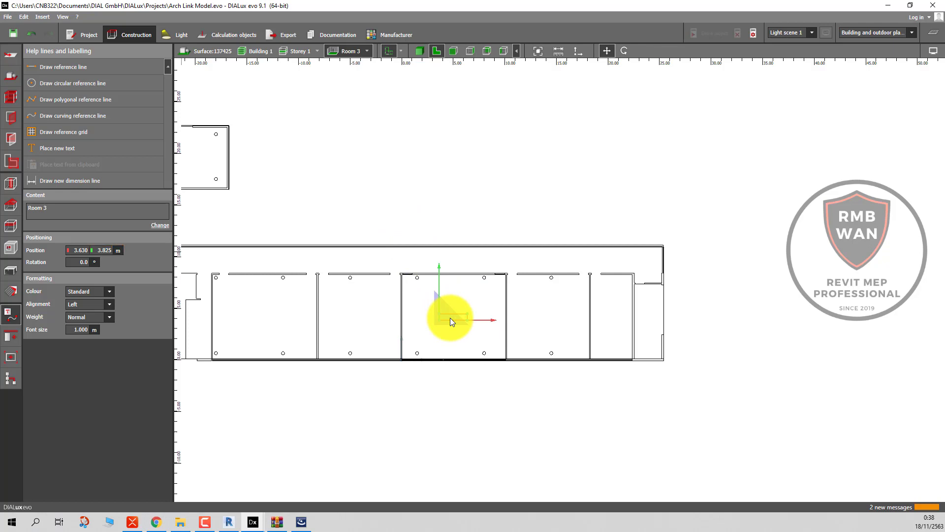
pyautogui.click(114, 292)
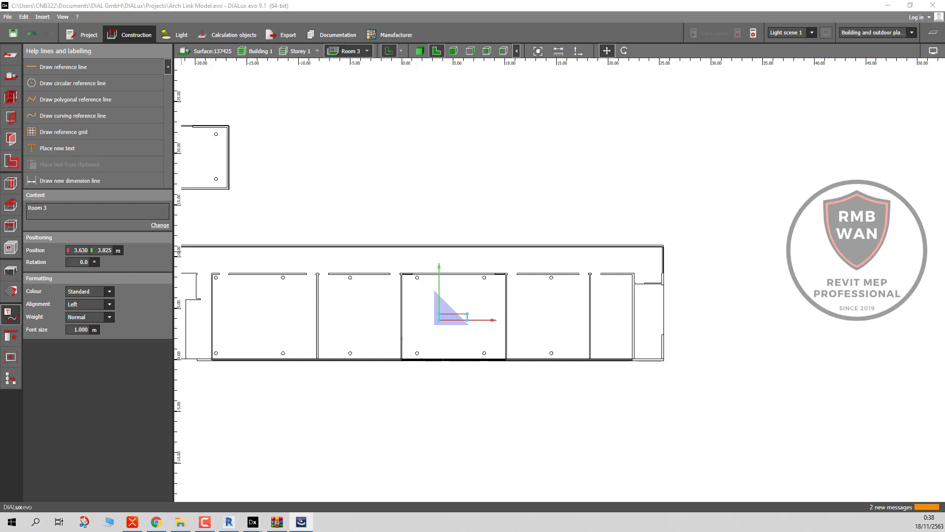
pyautogui.click(450, 194)
pyautogui.scroll(1, 450, 194)
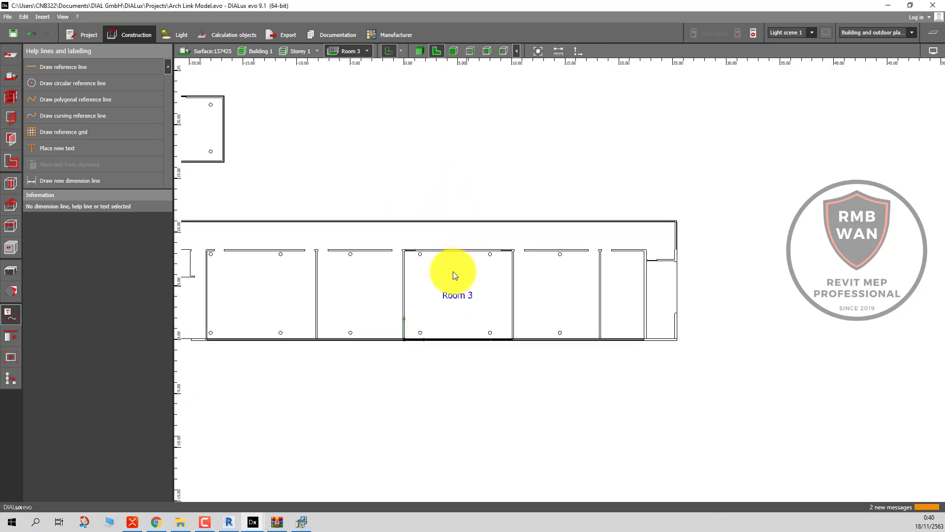
pyautogui.click(454, 298)
pyautogui.scroll(2, 454, 300)
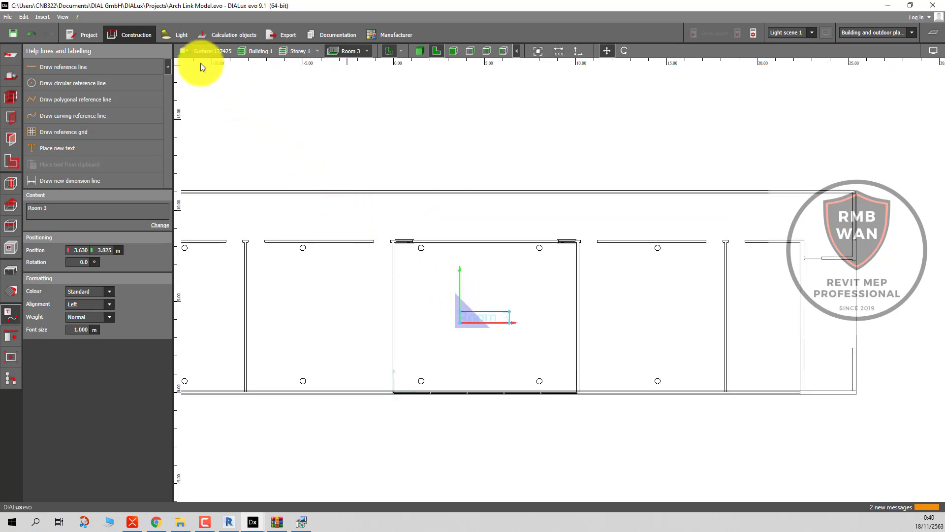
pyautogui.click(170, 34)
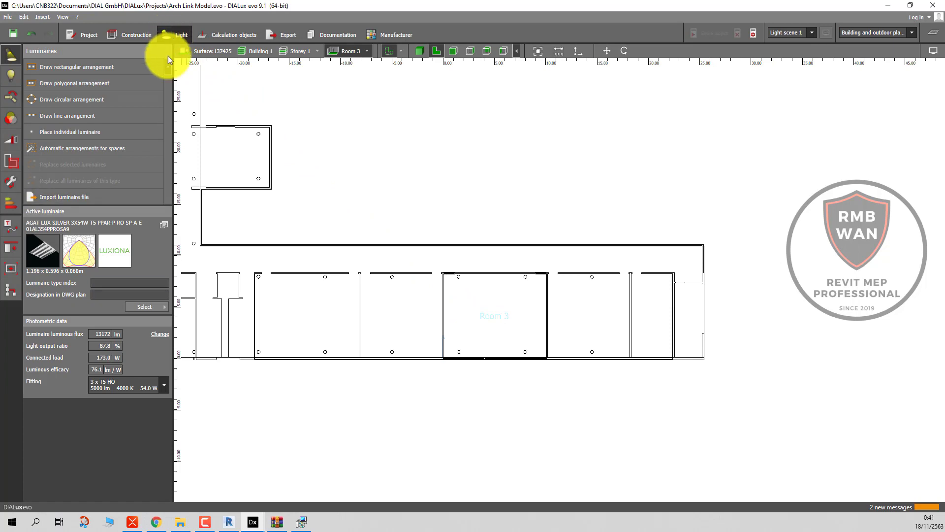
# Open the active luminaire selection list on its Catalogues tab.
pyautogui.click(150, 305)
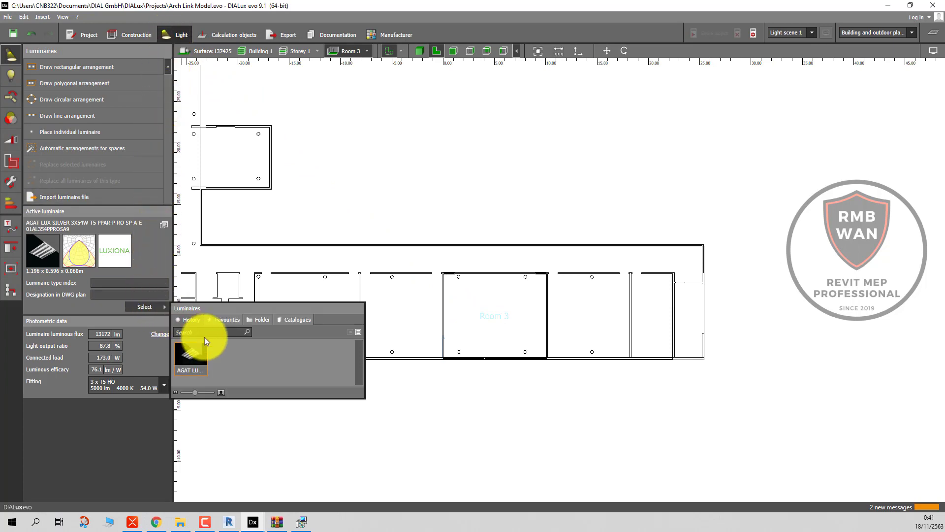
pyautogui.click(214, 320)
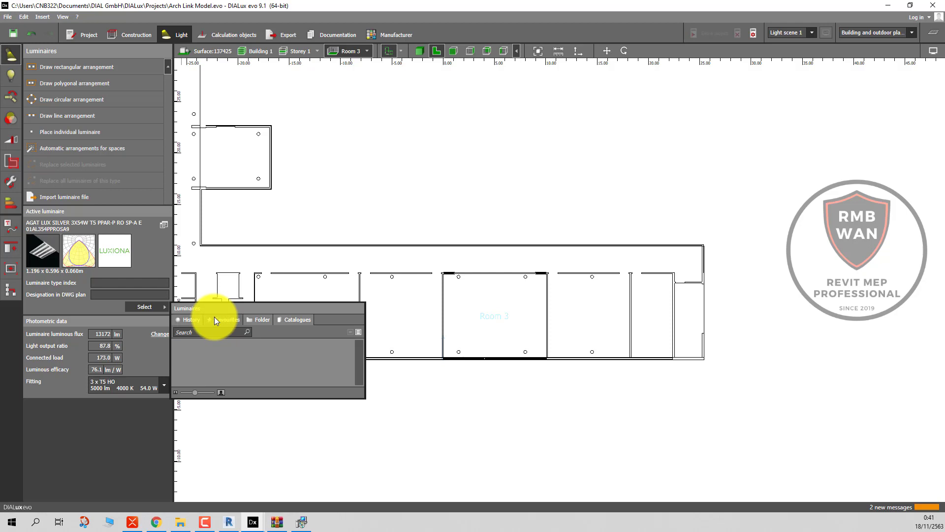
pyautogui.click(262, 319)
pyautogui.click(295, 321)
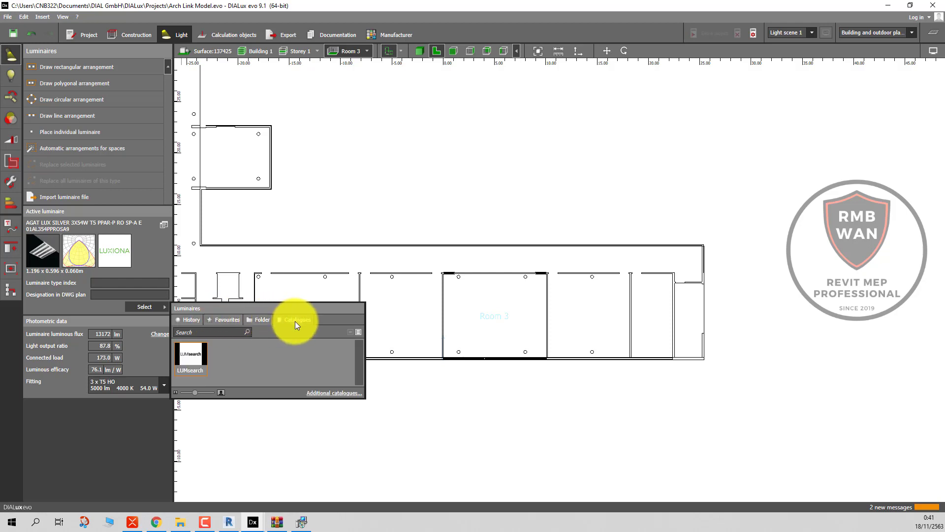
# Filter additional catalogues to manufacturers matching 'LUM' and load the LUMsearch web page.
pyautogui.click(341, 394)
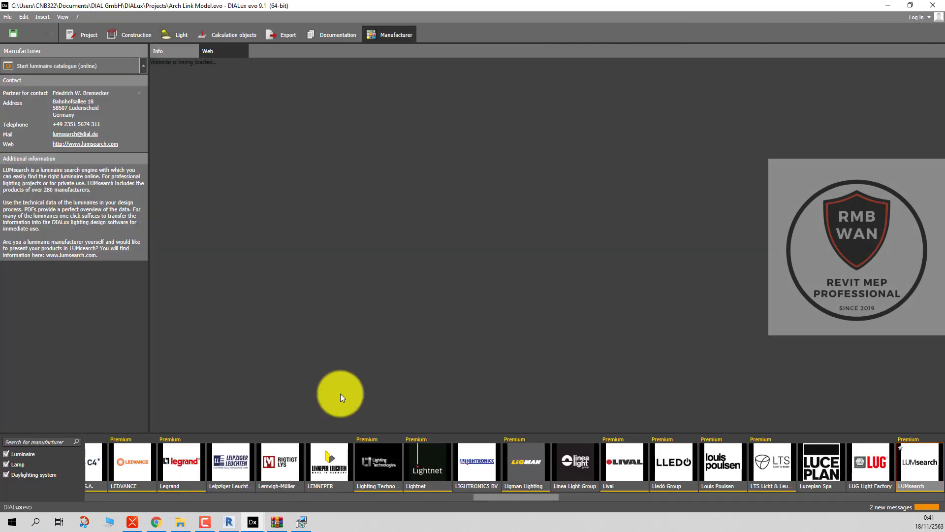
pyautogui.click(41, 441)
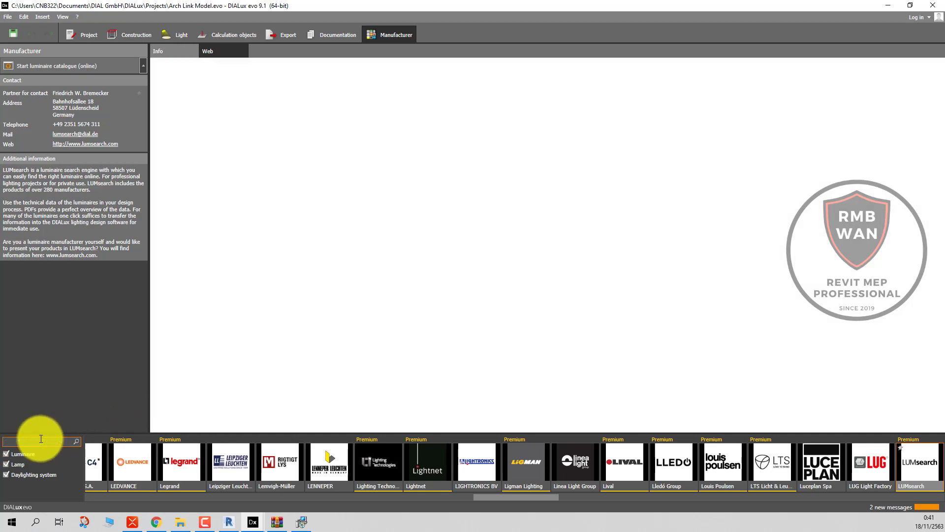
pyautogui.write('lU')
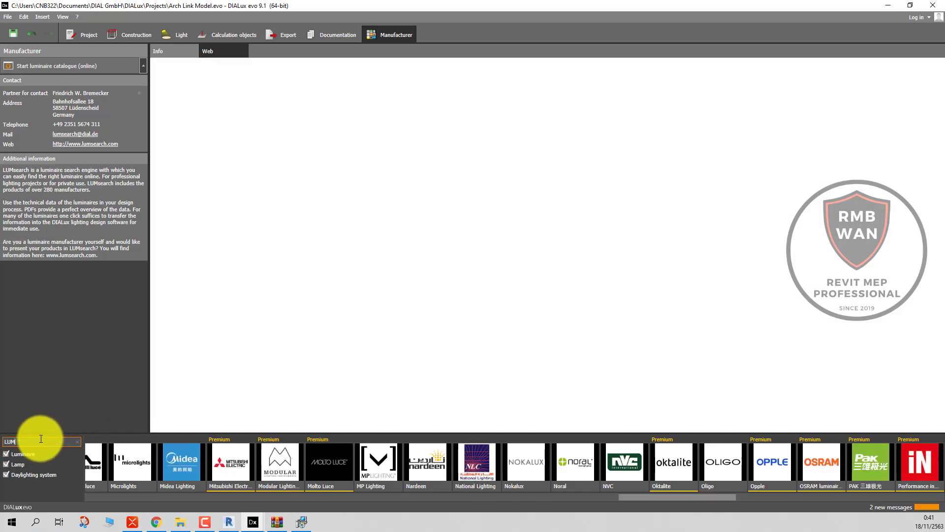
pyautogui.write('M')
pyautogui.click(261, 466)
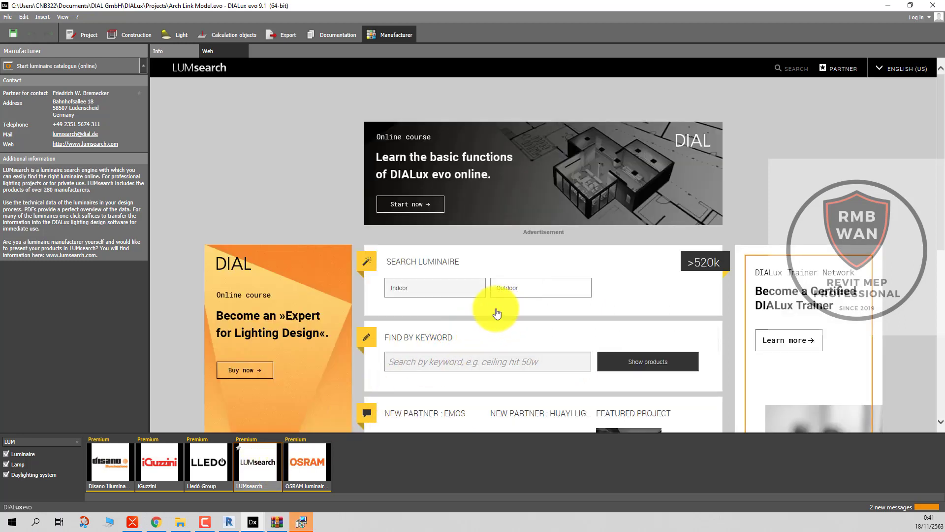
# Search LUMsearch for indoor ceiling luminaires by light distribution, listing 58,084 results.
pyautogui.click(397, 288)
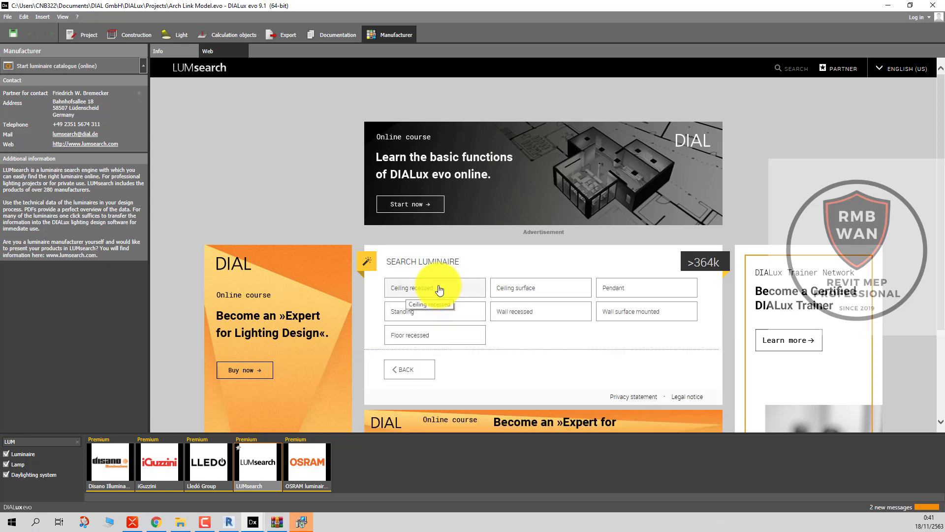
pyautogui.moveTo(537, 288); pyautogui.dragTo(462, 292)
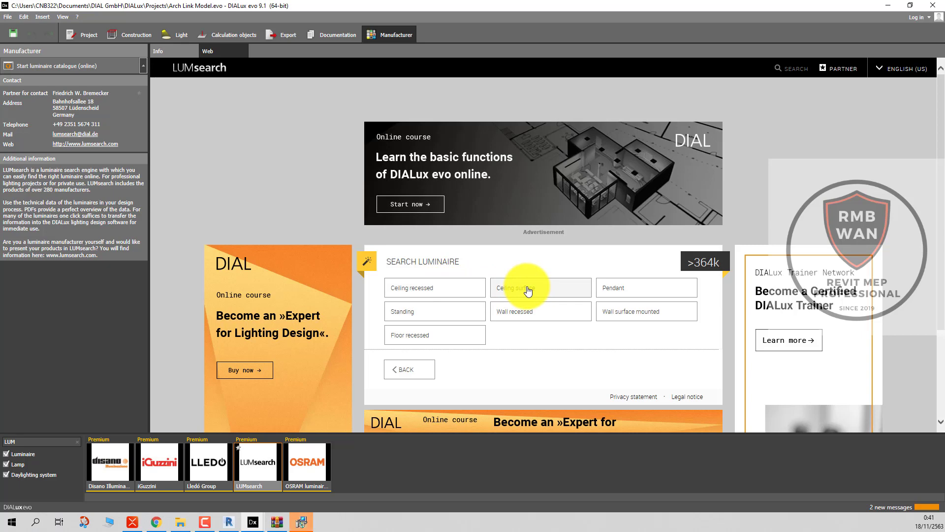
pyautogui.click(461, 290)
pyautogui.scroll(-1, 460, 290)
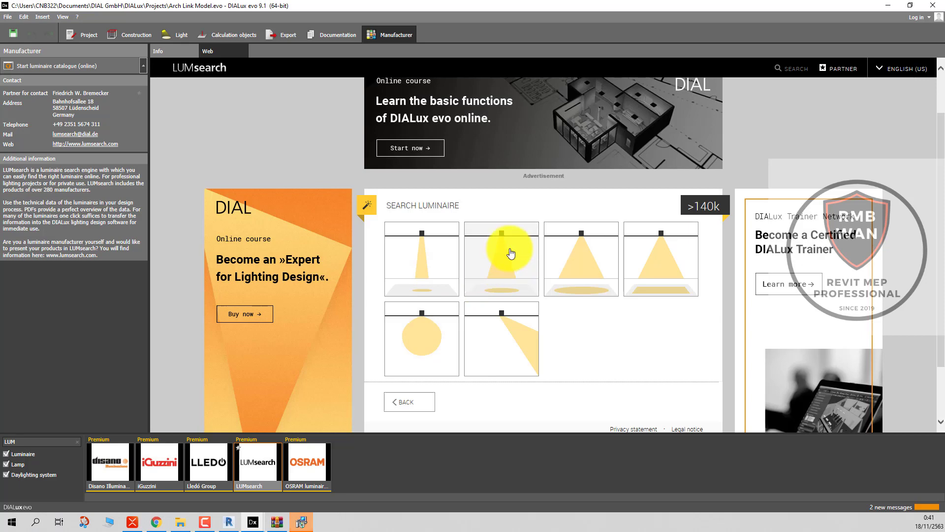
pyautogui.click(510, 254)
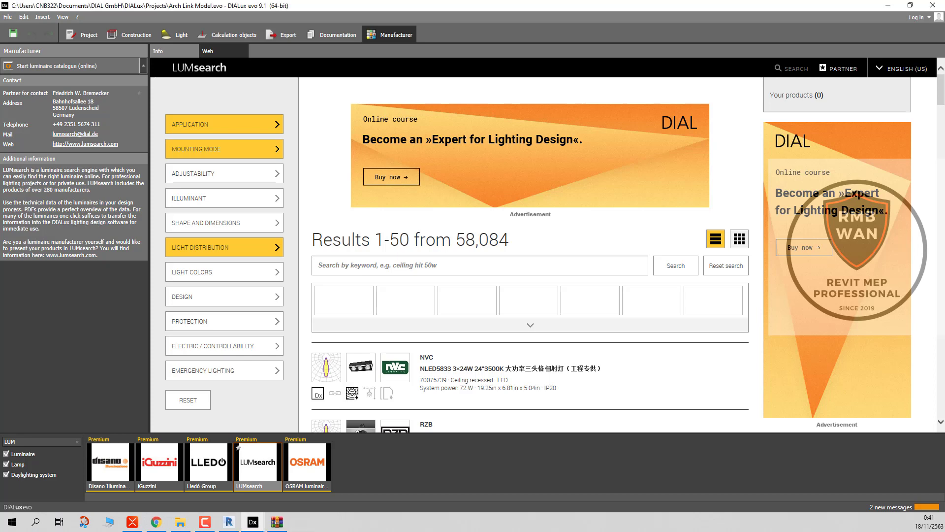
# Choose the 11 W version of Modular's Multiple trimless LED 4000K flood black and send it to DIALux.
pyautogui.scroll(-5, 497, 338)
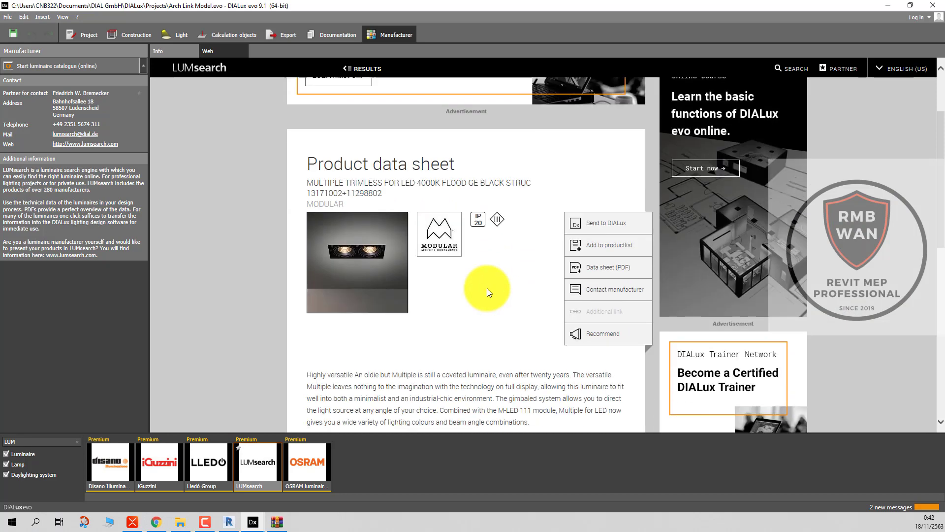
pyautogui.scroll(-2, 487, 289)
pyautogui.scroll(-5, 486, 289)
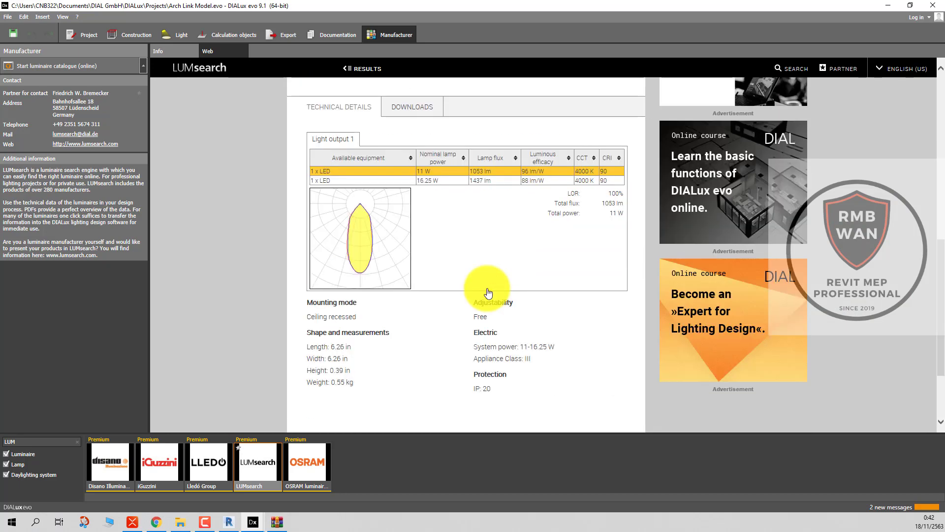
pyautogui.click(394, 181)
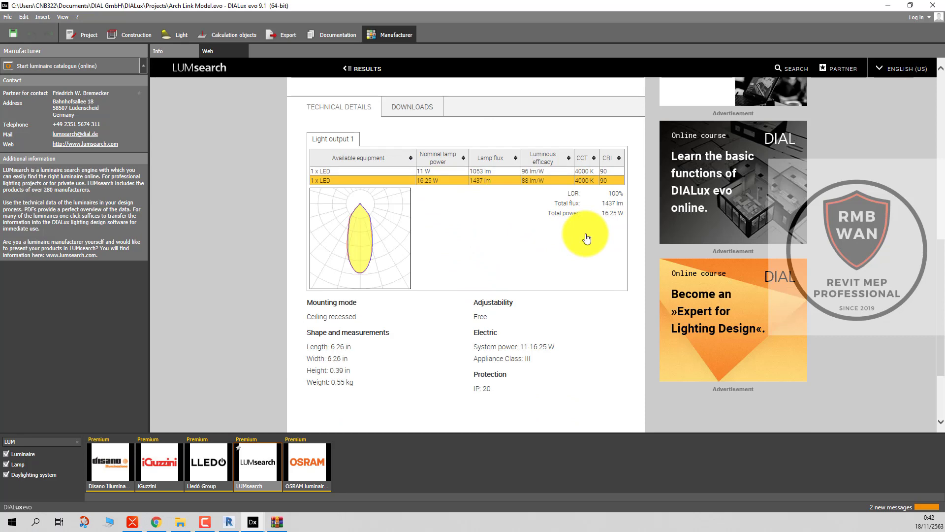
pyautogui.scroll(2, 586, 236)
pyautogui.scroll(2, 586, 238)
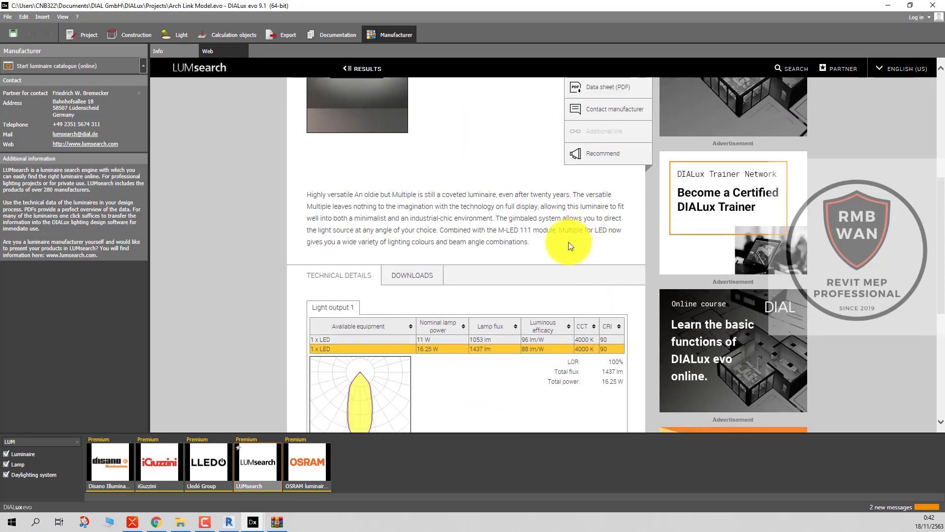
pyautogui.click(374, 339)
pyautogui.scroll(-4, 374, 340)
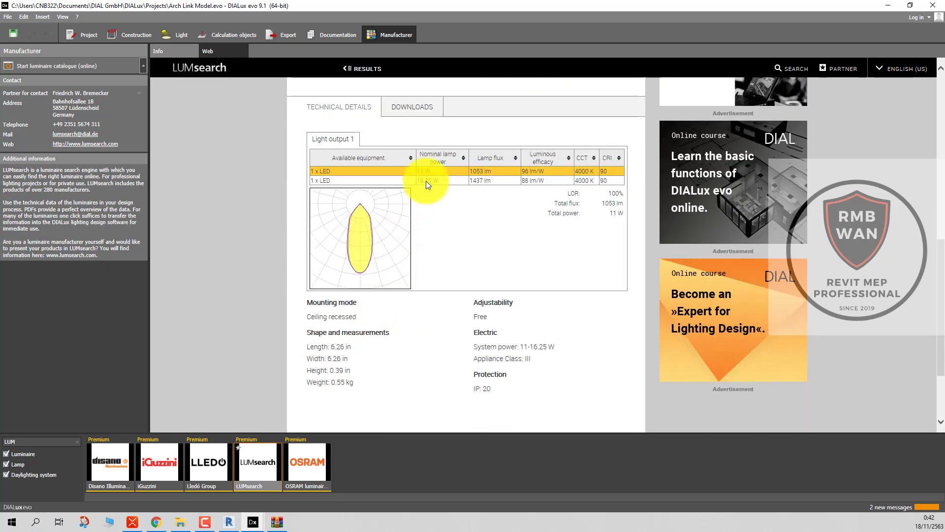
pyautogui.scroll(8, 426, 182)
pyautogui.scroll(4, 493, 221)
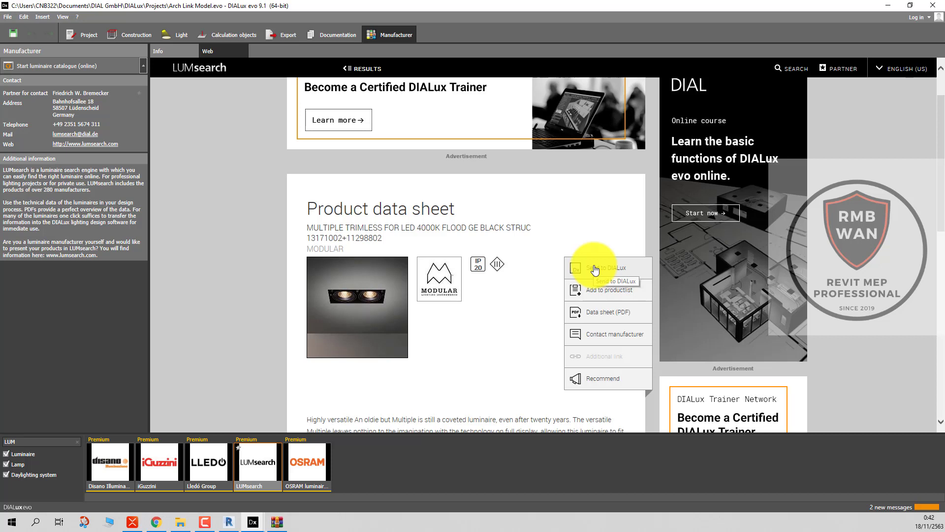
pyautogui.click(595, 270)
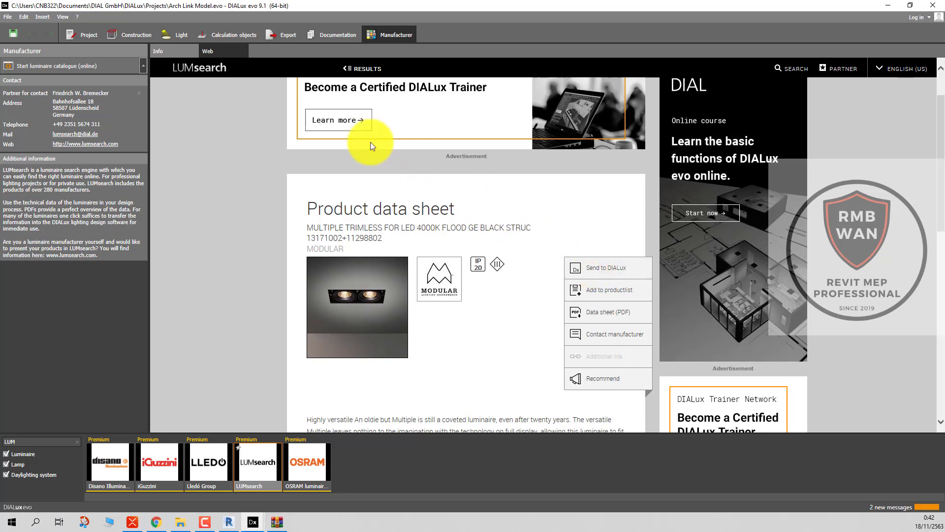
# Switch between the Light, Documentation and Manufacturer views, ending on the manufacturer catalogues.
pyautogui.click(175, 35)
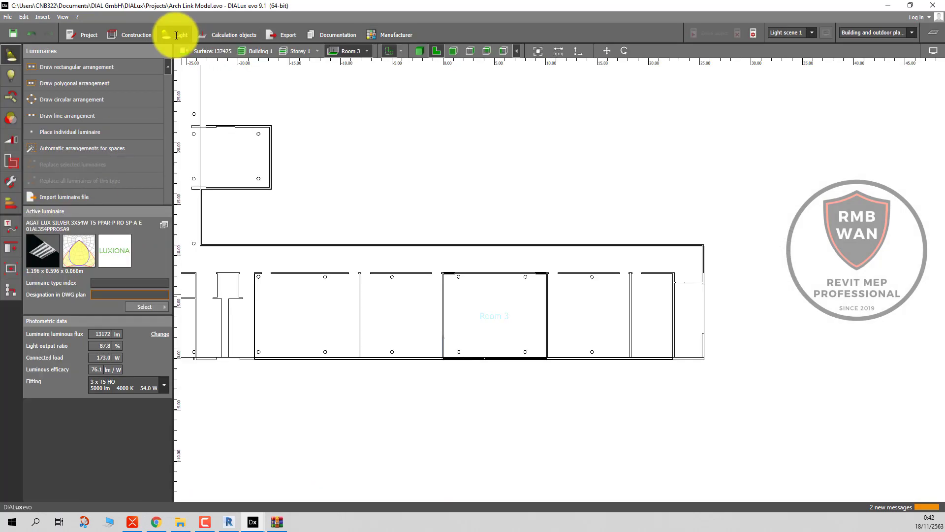
pyautogui.click(338, 33)
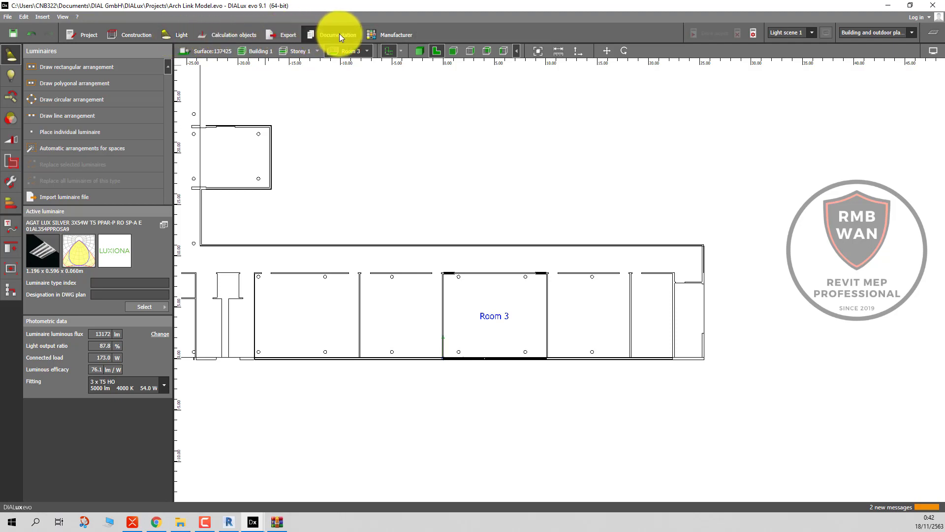
pyautogui.click(400, 40)
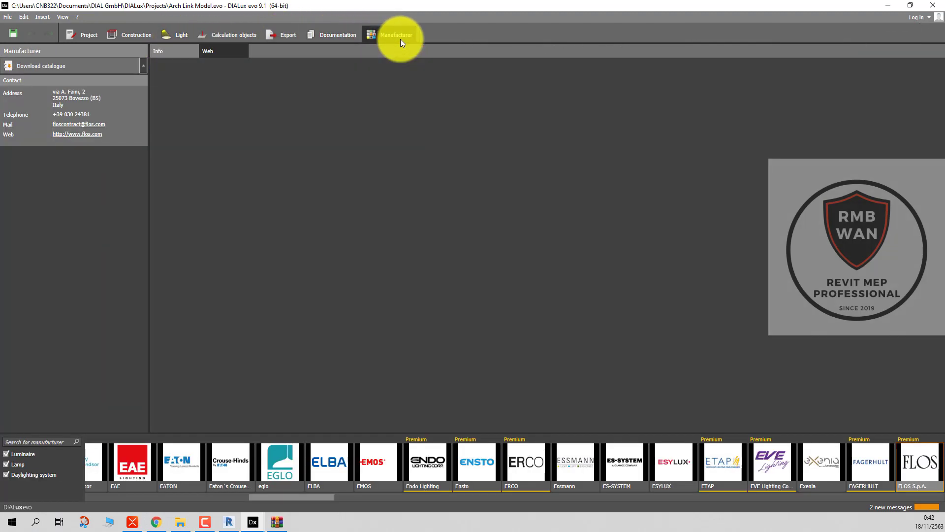
pyautogui.click(179, 32)
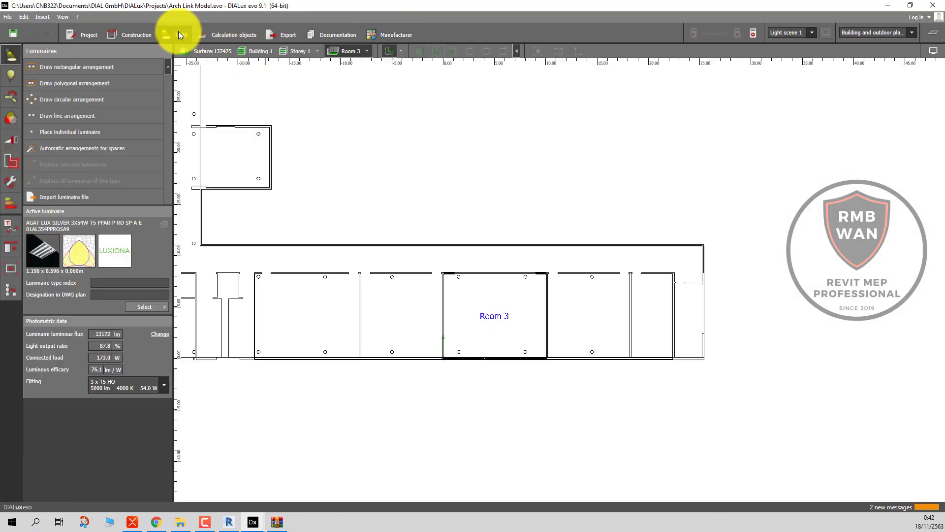
pyautogui.click(391, 36)
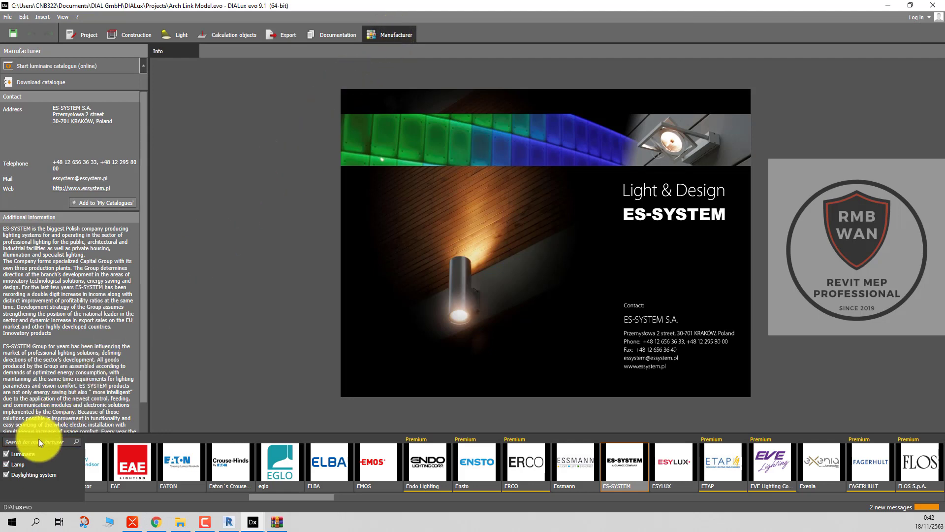
# Search manufacturers for 'LUM' and open LUMsearch's indoor luminaire categories.
pyautogui.click(36, 442)
pyautogui.write('i')
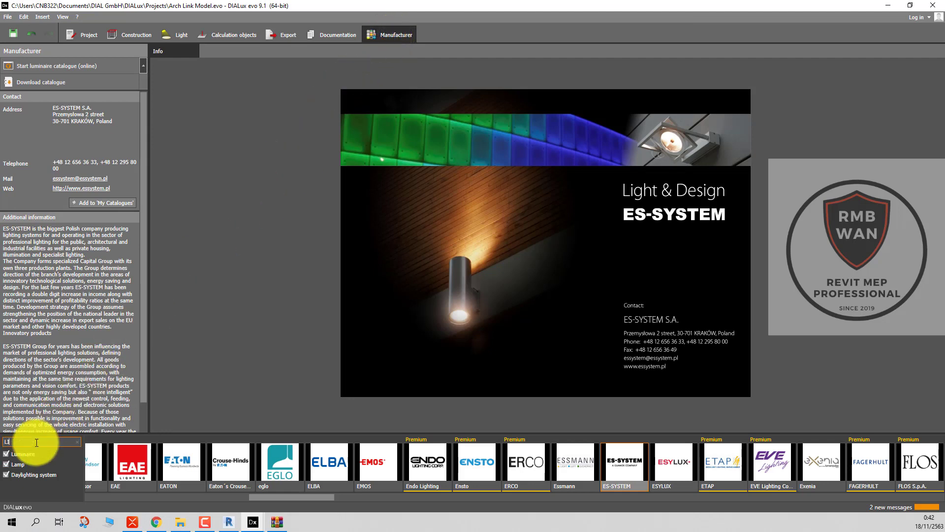
pyautogui.write('UM')
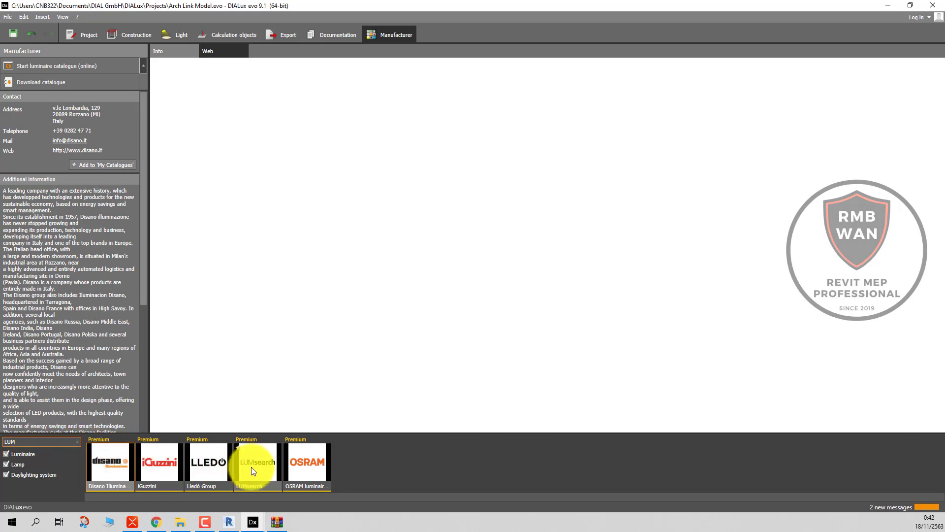
pyautogui.click(251, 467)
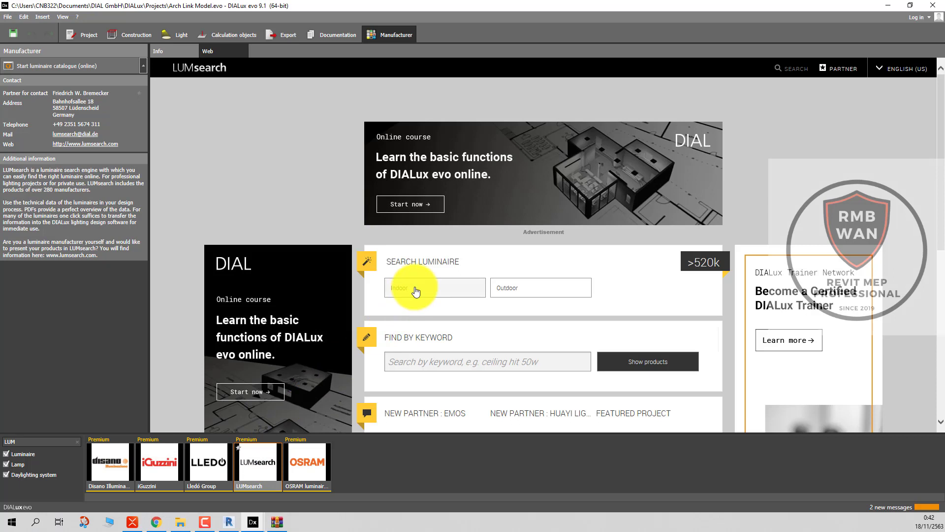
pyautogui.click(423, 291)
# Filter LUMsearch to ceiling-recessed narrow-spot luminaires and open the NVC NLED5823A data sheet.
pyautogui.click(438, 295)
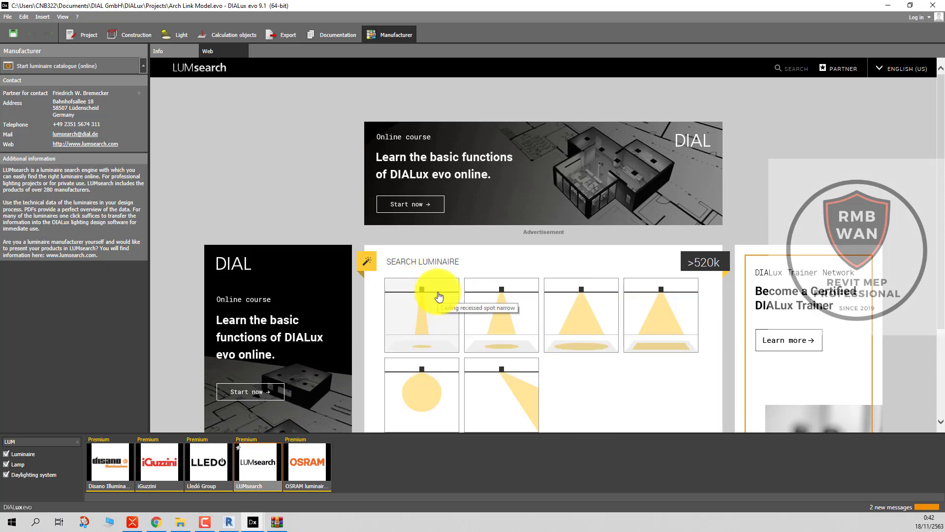
pyautogui.click(397, 341)
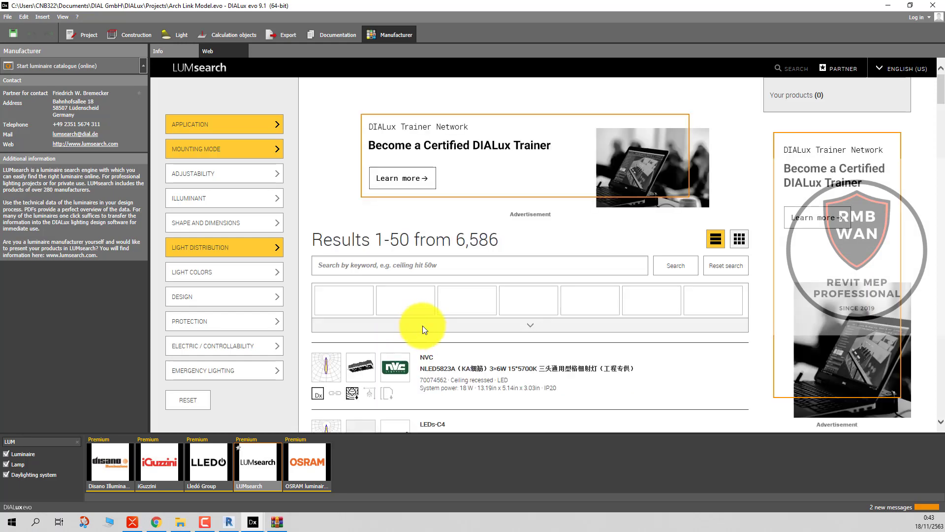
pyautogui.scroll(-2, 422, 326)
pyautogui.scroll(-2, 422, 330)
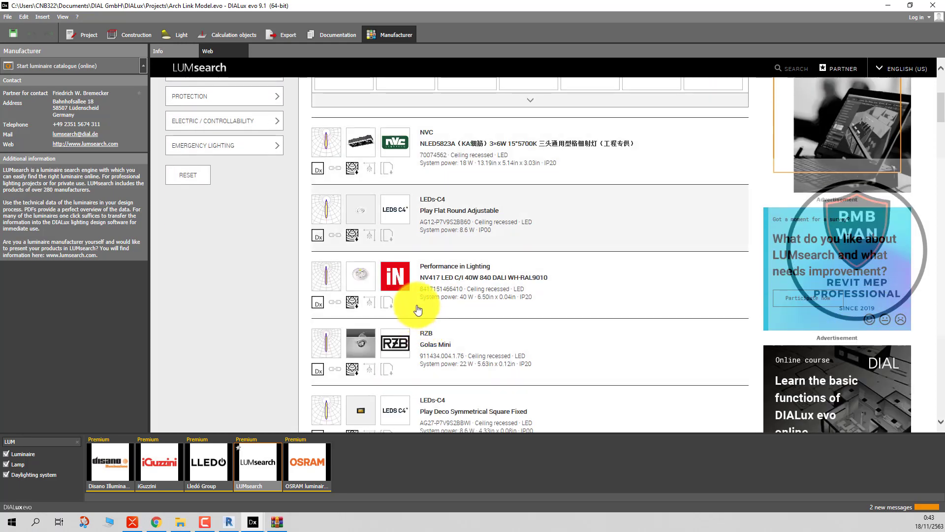
pyautogui.scroll(-3, 417, 308)
pyautogui.scroll(-3, 417, 308)
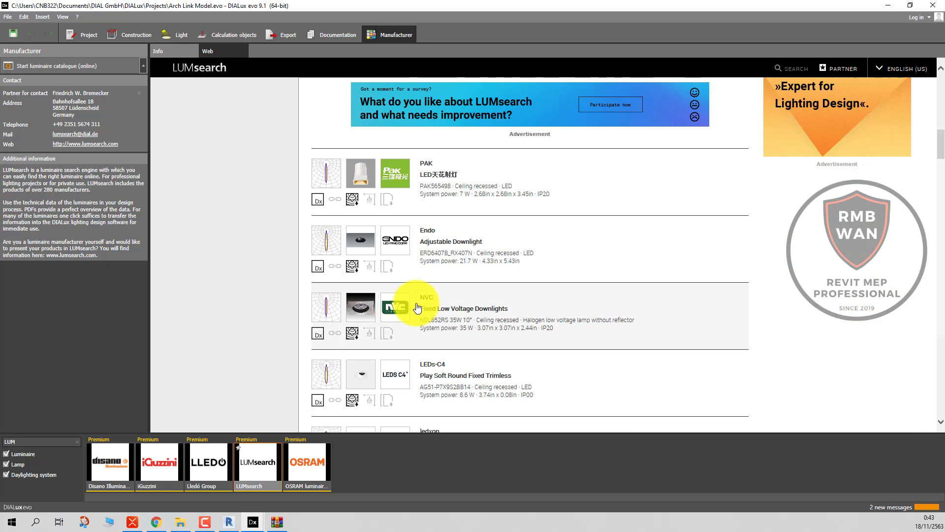
pyautogui.scroll(3, 400, 323)
pyautogui.scroll(3, 397, 321)
pyautogui.scroll(2, 397, 321)
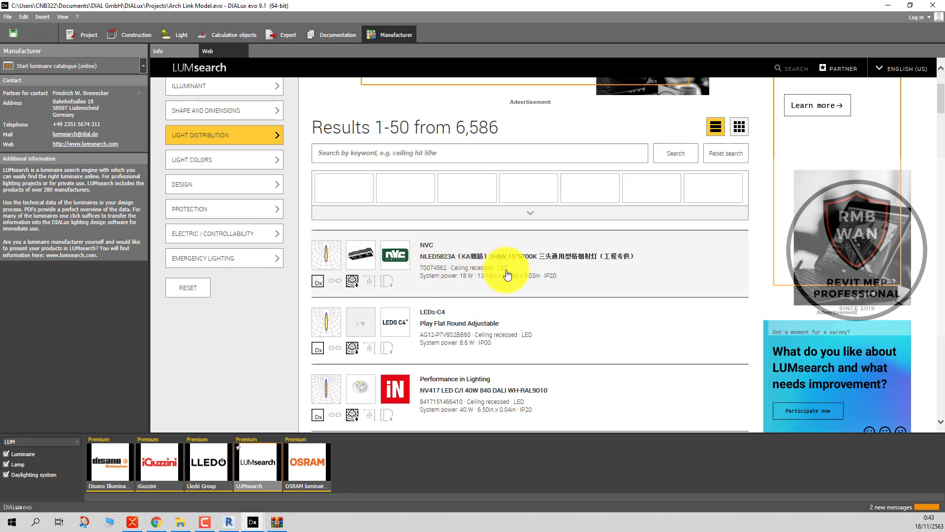
pyautogui.click(497, 256)
pyautogui.scroll(-3, 512, 261)
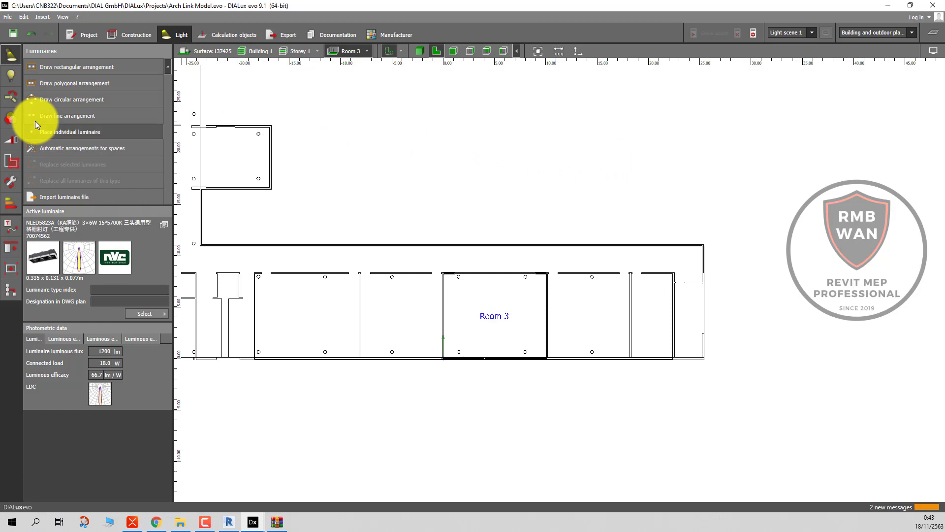
# Fill Room 3 with an automatic 8 × 6 grid of 48 NVC NLED5823A luminaires.
pyautogui.click(55, 148)
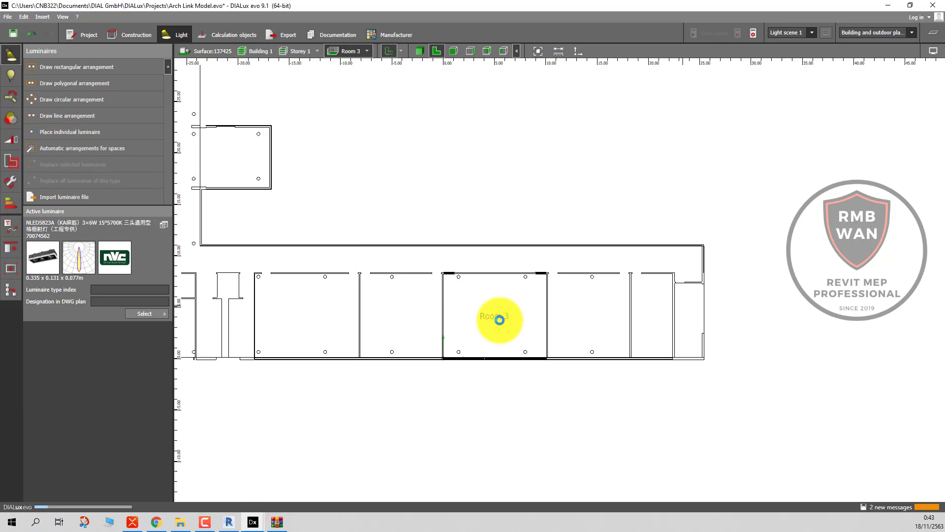
pyautogui.scroll(5, 499, 320)
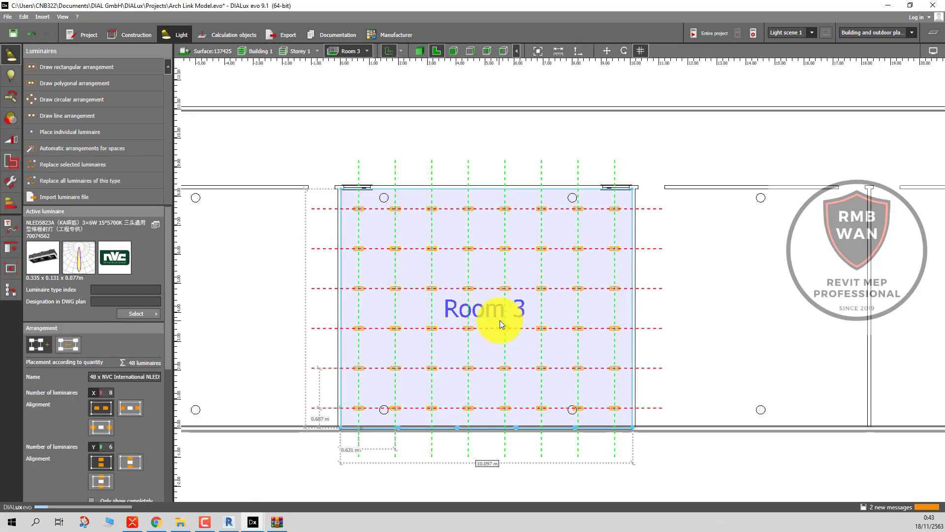
pyautogui.press('Escape')
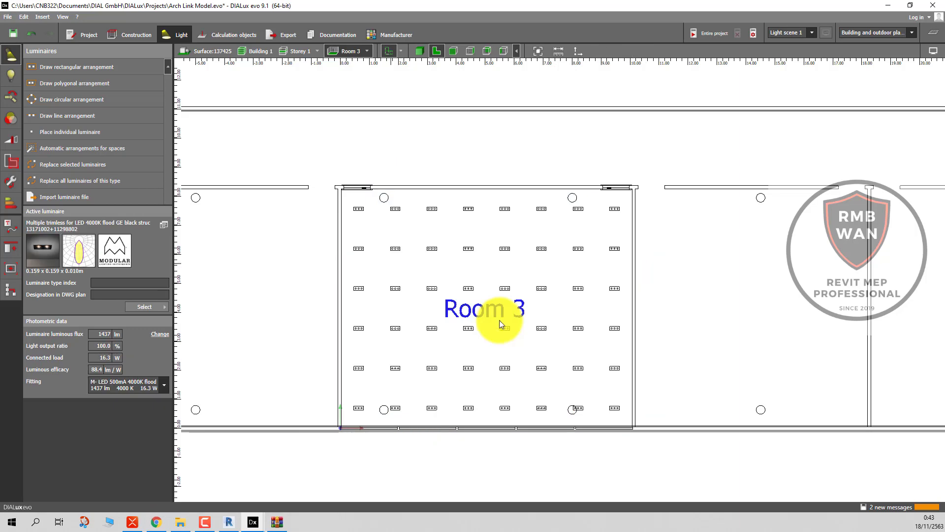
pyautogui.scroll(-2, 320, 273)
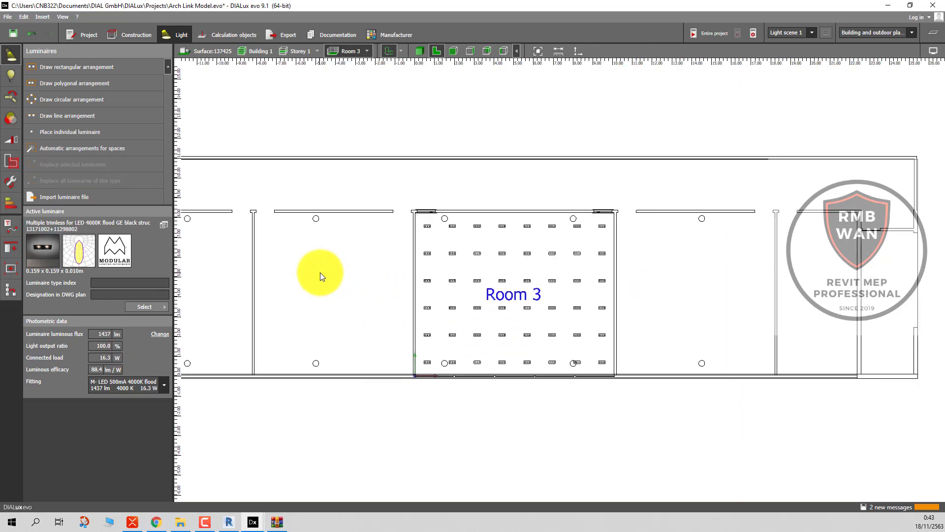
pyautogui.scroll(-3, 320, 273)
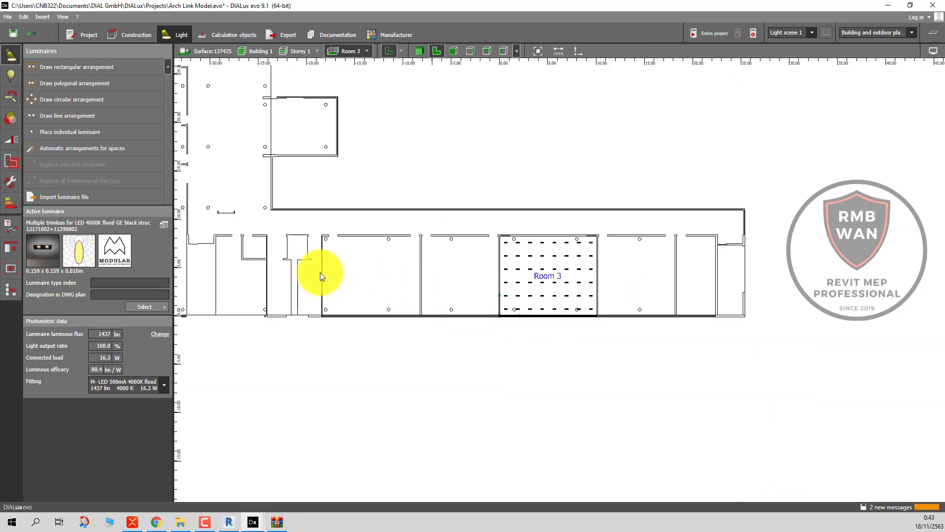
pyautogui.click(365, 50)
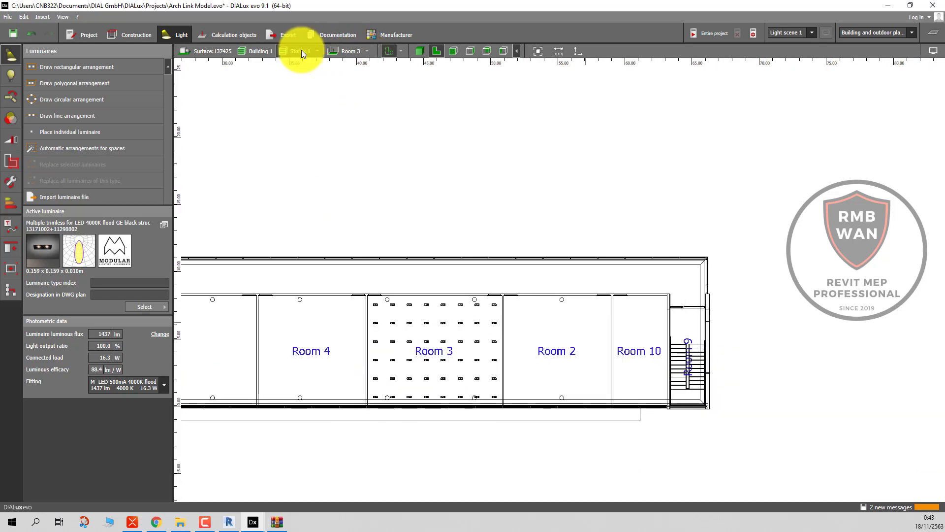
pyautogui.click(79, 152)
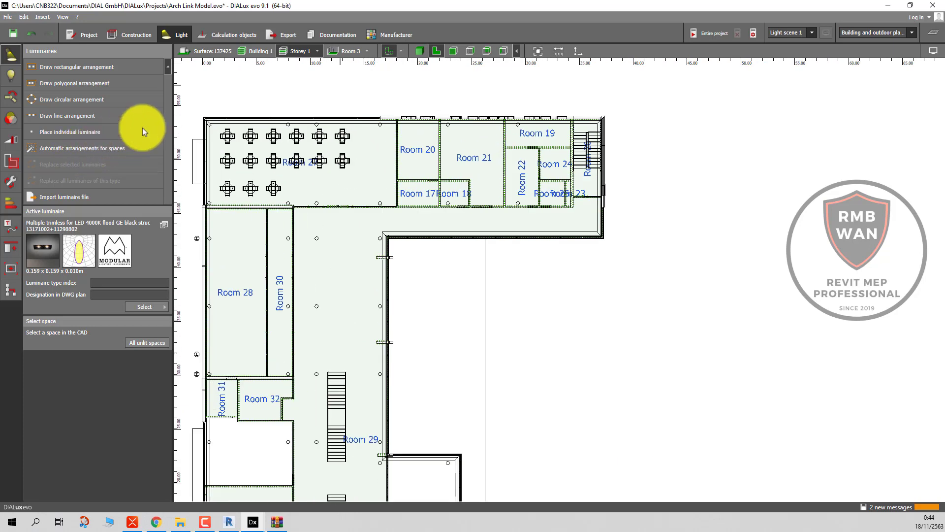
# Select Room 1 and auto-arrange 56 Modular Multiple trimless downlights in an 8 × 7 grid.
pyautogui.click(368, 51)
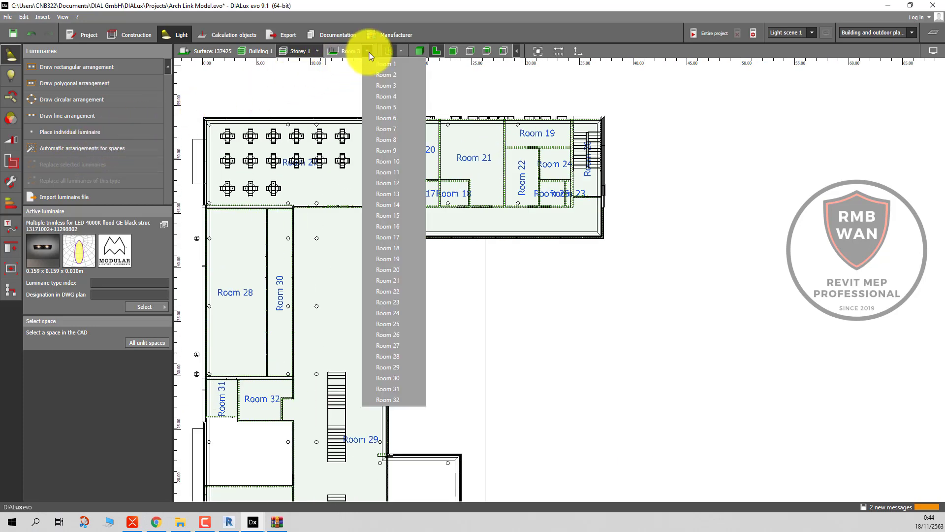
pyautogui.click(394, 64)
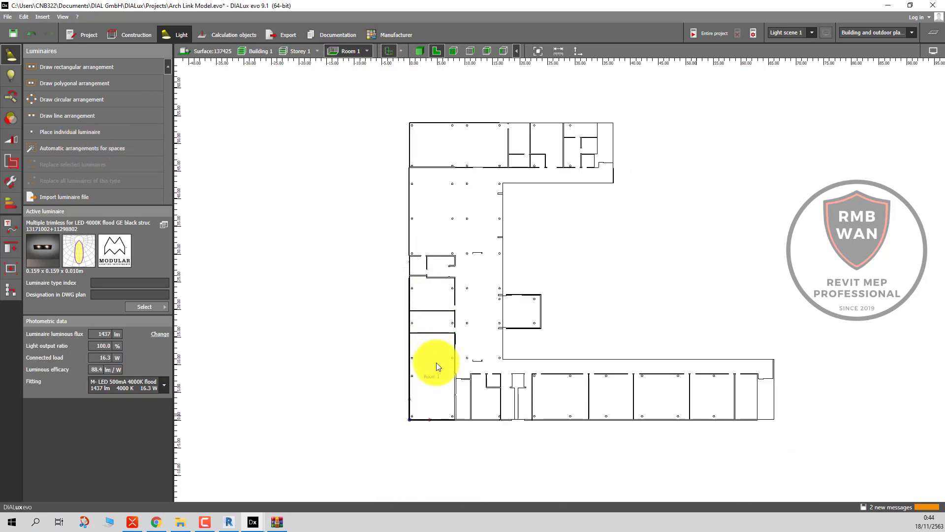
pyautogui.scroll(2, 433, 365)
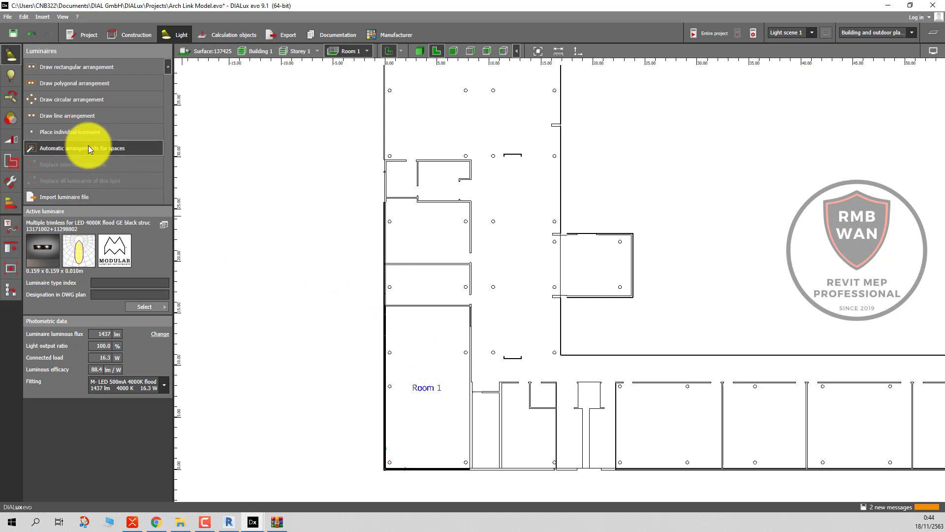
pyautogui.click(81, 148)
pyautogui.click(426, 360)
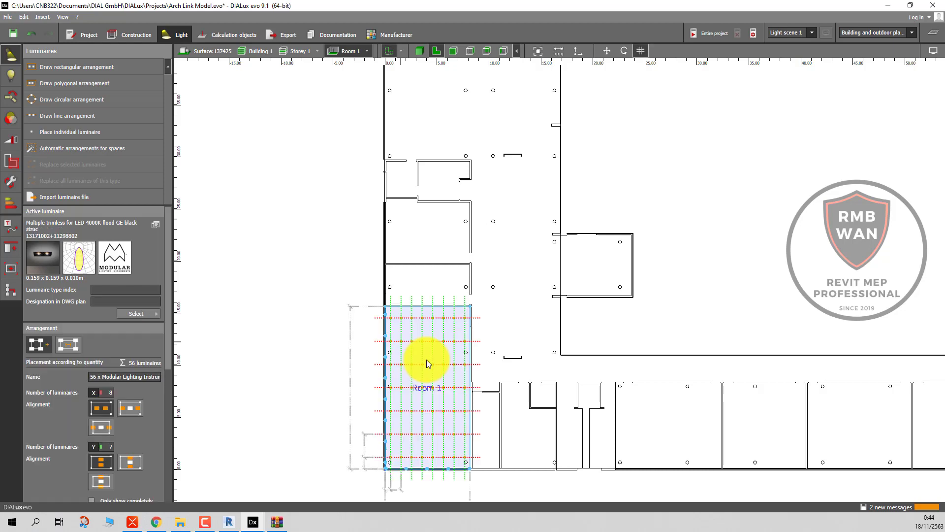
pyautogui.scroll(3, 419, 352)
# Deselect the building and switch Storey 1 from the 2D floor plan to 3D perspective.
pyautogui.click(265, 226)
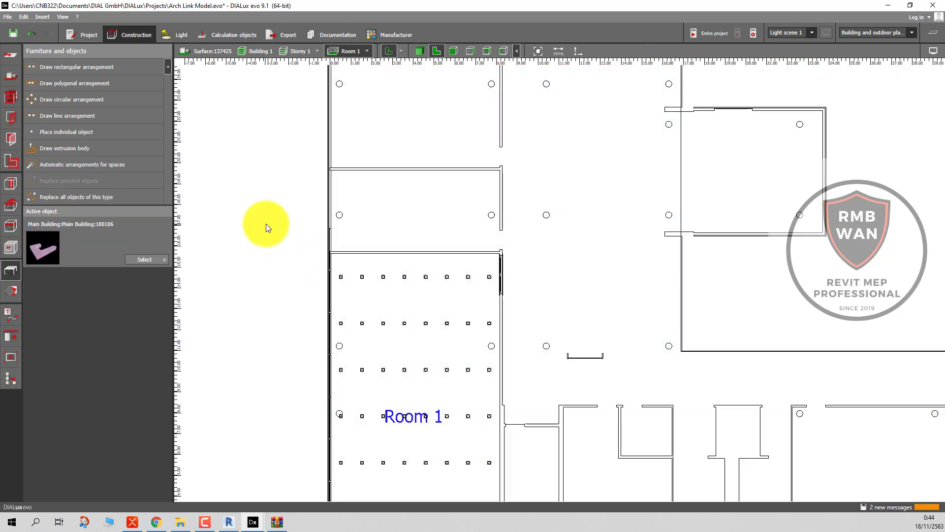
pyautogui.scroll(-2, 266, 225)
pyautogui.scroll(-2, 266, 225)
pyautogui.scroll(-2, 295, 207)
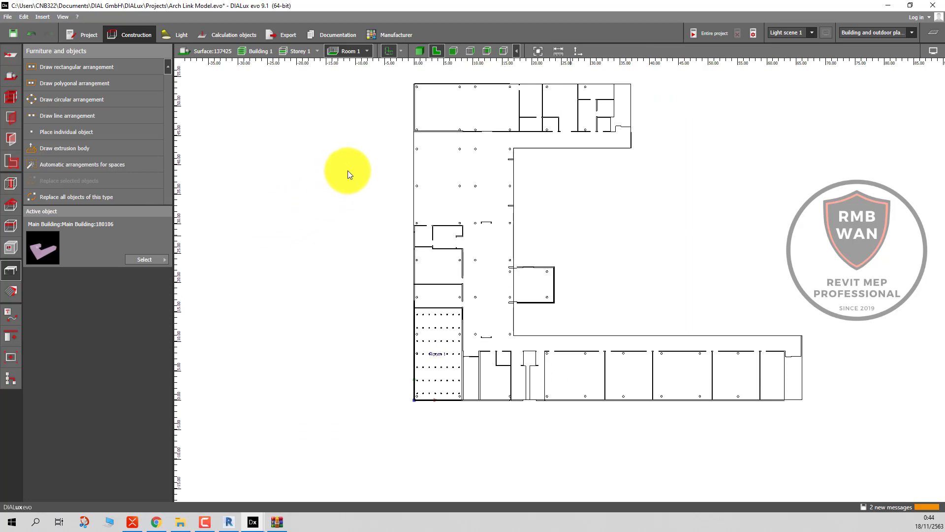
pyautogui.scroll(2, 356, 176)
pyautogui.scroll(1, 728, 241)
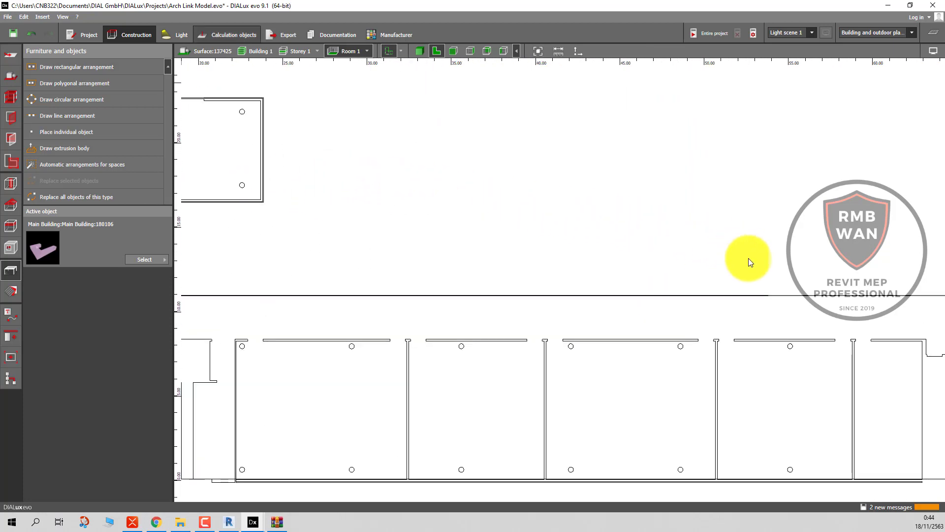
pyautogui.scroll(-1, 748, 258)
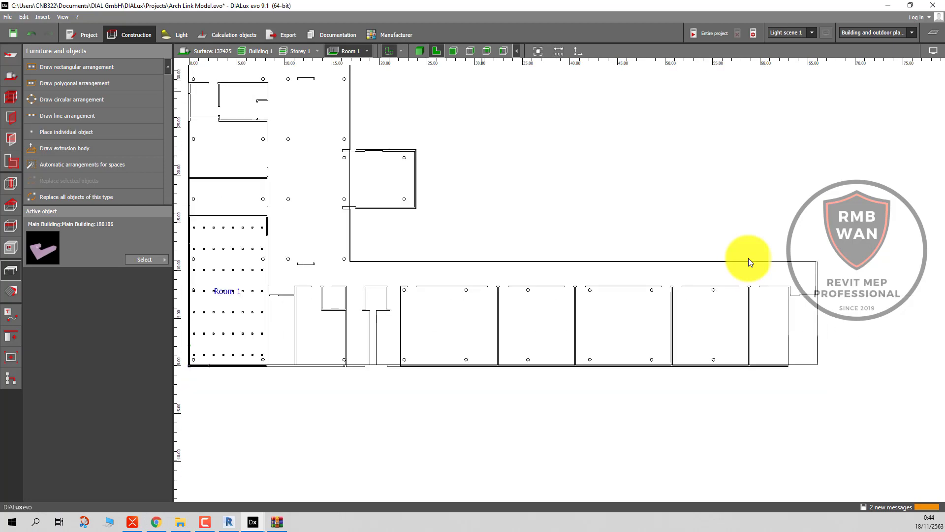
pyautogui.scroll(1, 748, 258)
pyautogui.scroll(1, 749, 258)
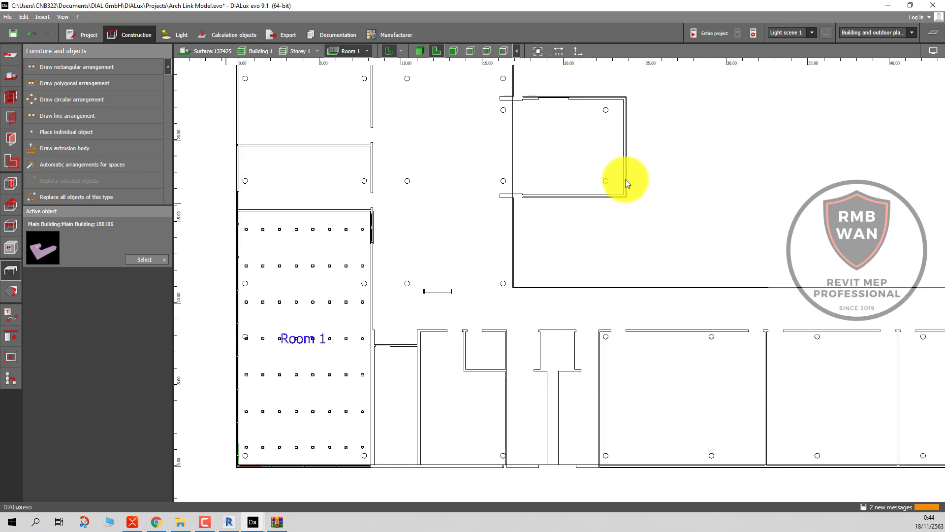
pyautogui.click(420, 50)
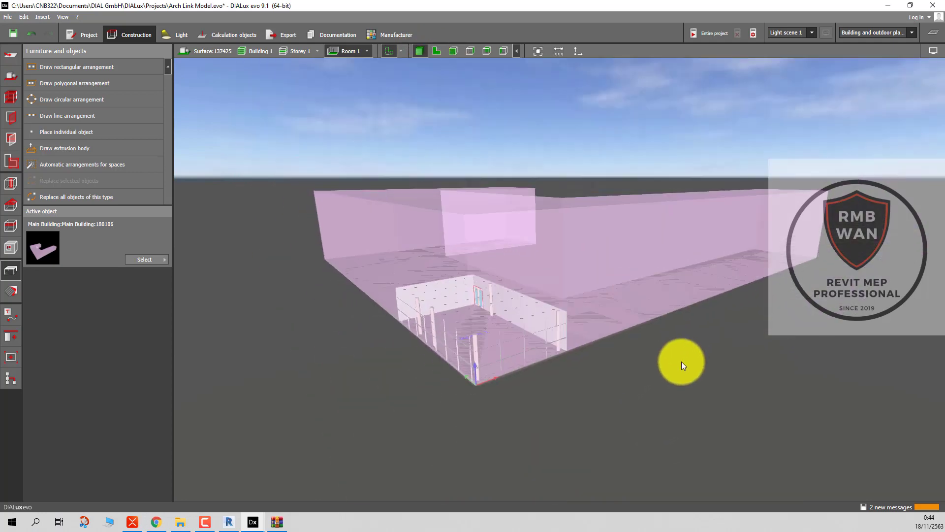
# Jump to Room 3, then view the whole building and return to Storey 1.
pyautogui.click(368, 52)
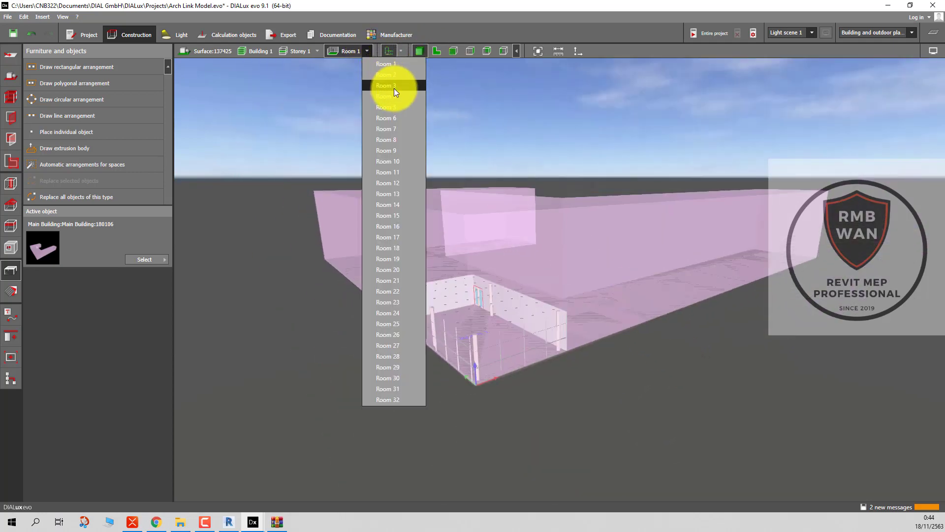
pyautogui.click(394, 87)
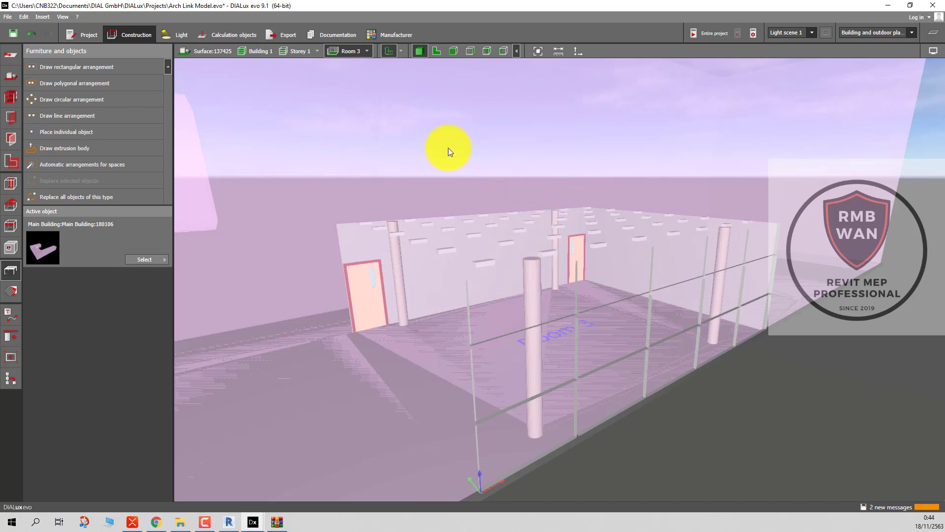
pyautogui.click(317, 50)
pyautogui.click(346, 105)
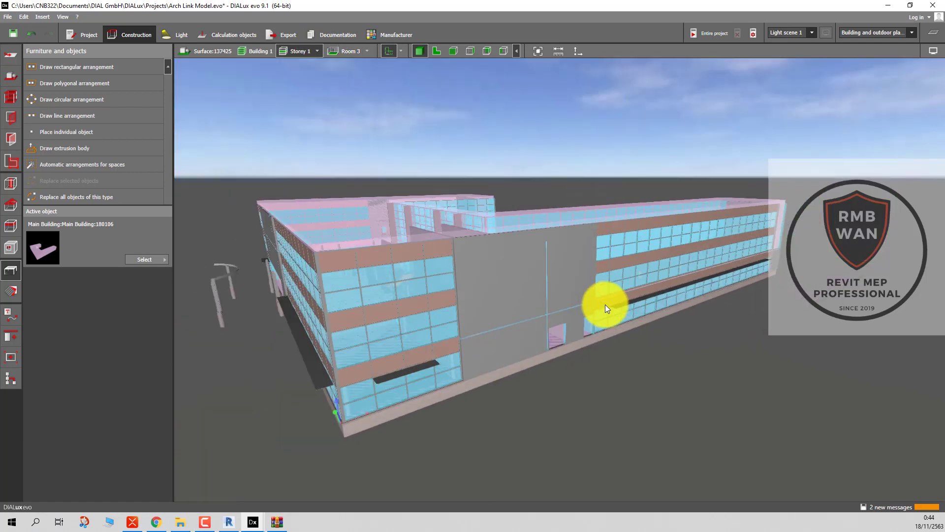
pyautogui.click(267, 51)
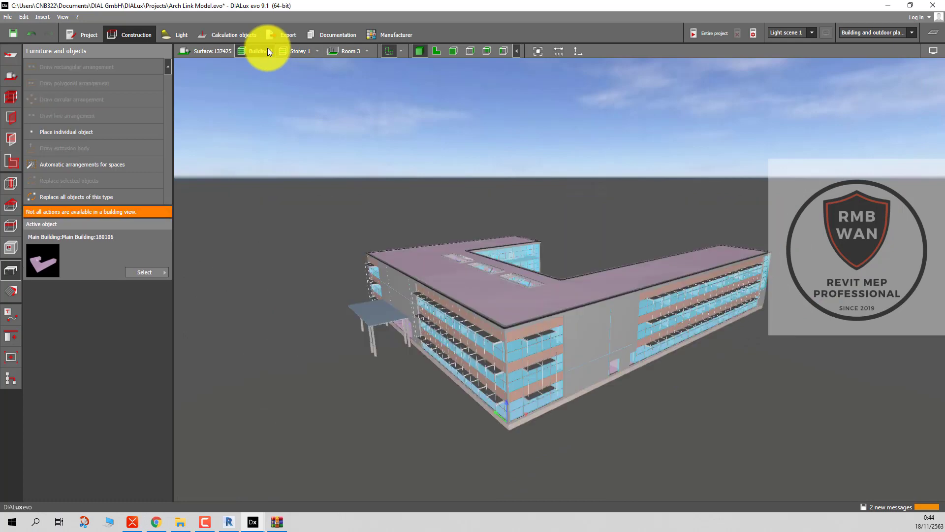
pyautogui.click(316, 50)
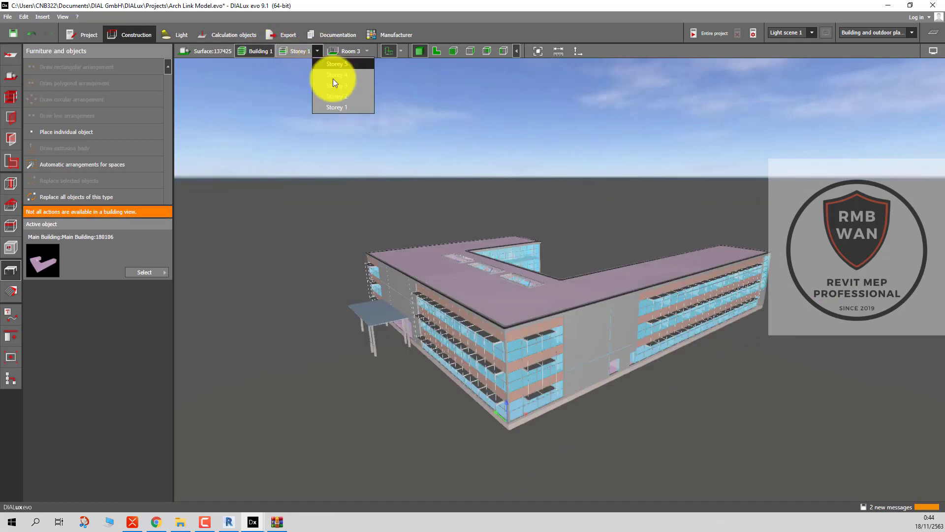
pyautogui.click(350, 110)
pyautogui.scroll(3, 353, 88)
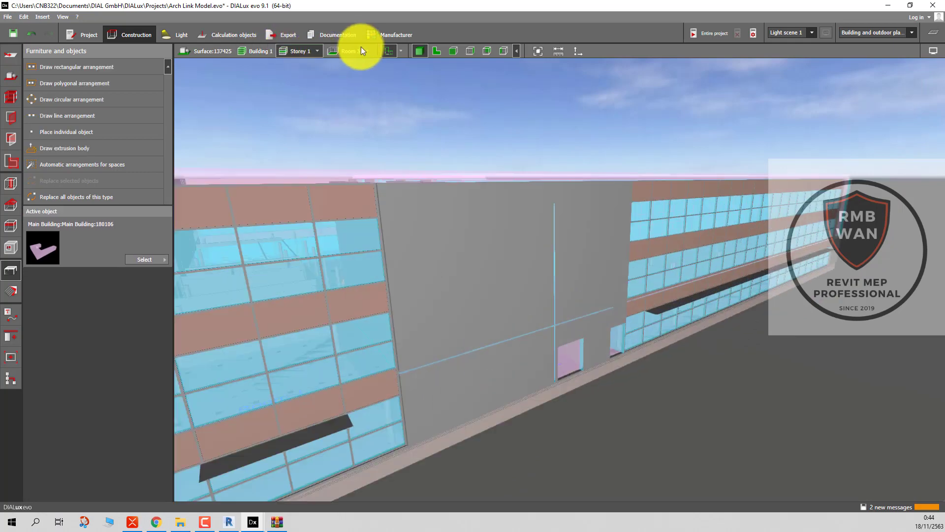
# Reselect Room 3 and zoom the 3D view into its interior.
pyautogui.click(362, 46)
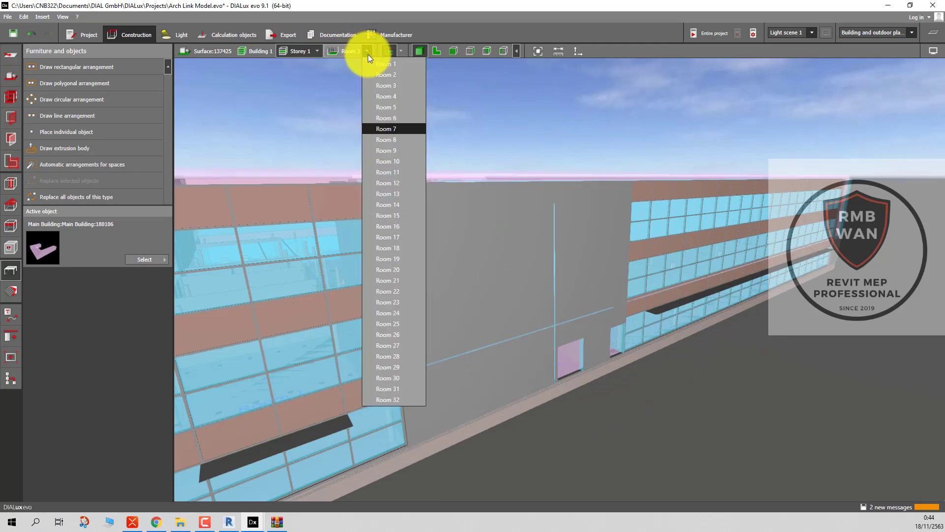
pyautogui.click(387, 84)
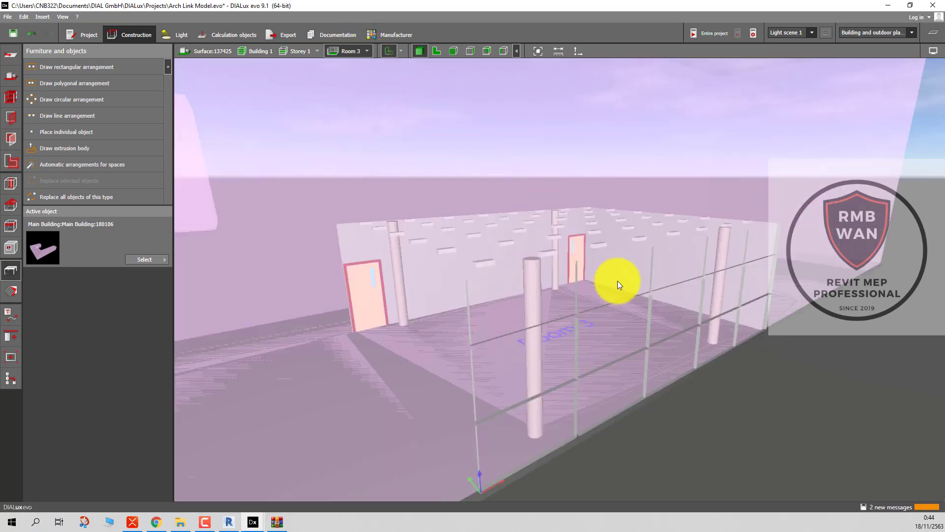
pyautogui.scroll(-5, 617, 280)
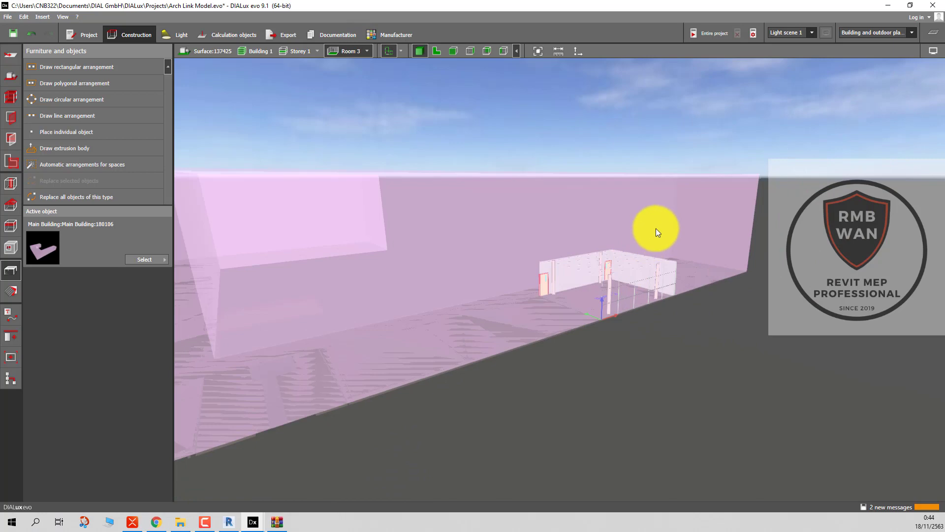
pyautogui.click(630, 288)
pyautogui.scroll(3, 630, 287)
pyautogui.scroll(2, 630, 288)
pyautogui.scroll(3, 577, 292)
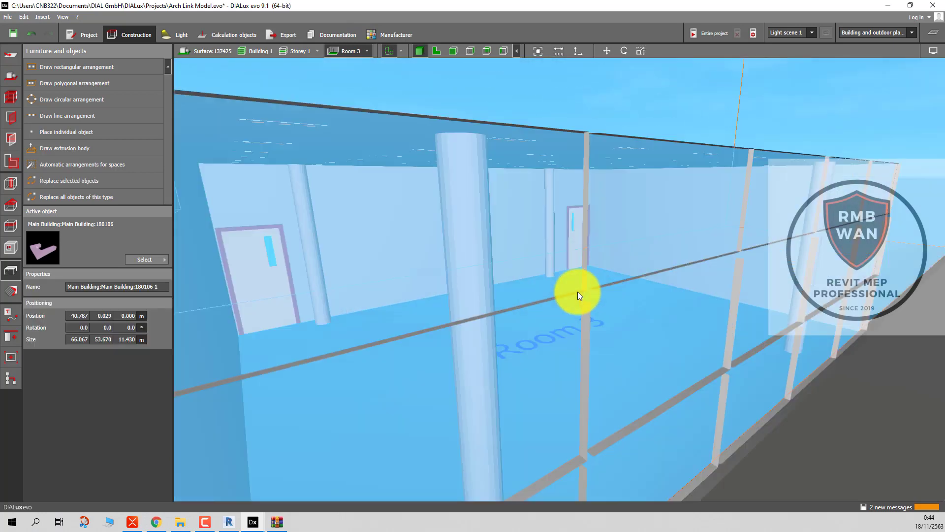
pyautogui.scroll(2, 578, 292)
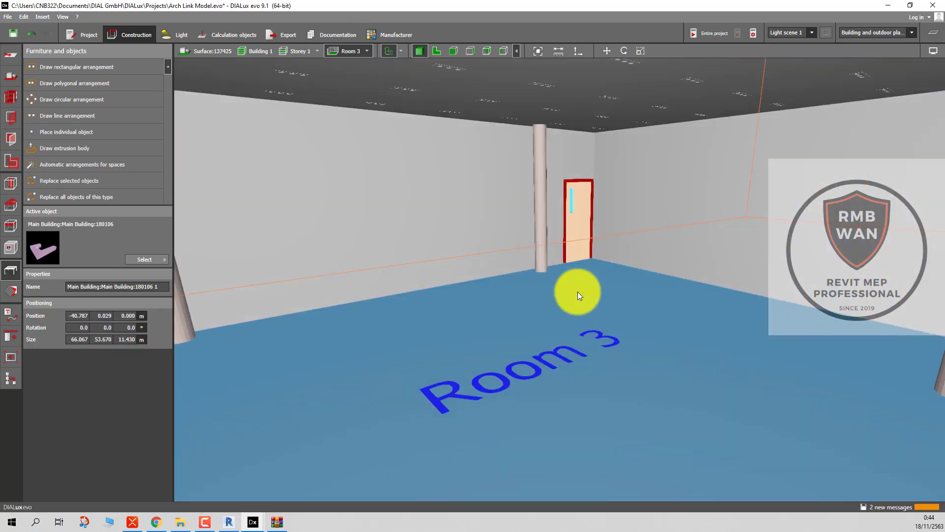
# Start the Entire project lighting calculation, glancing at the XMind outline meanwhile.
pyautogui.click(713, 34)
pyautogui.click(714, 34)
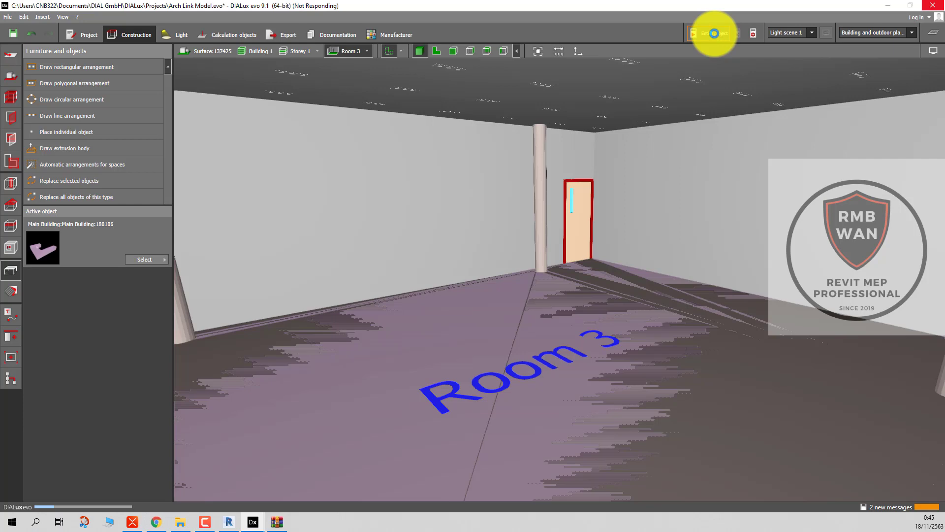
pyautogui.click(132, 522)
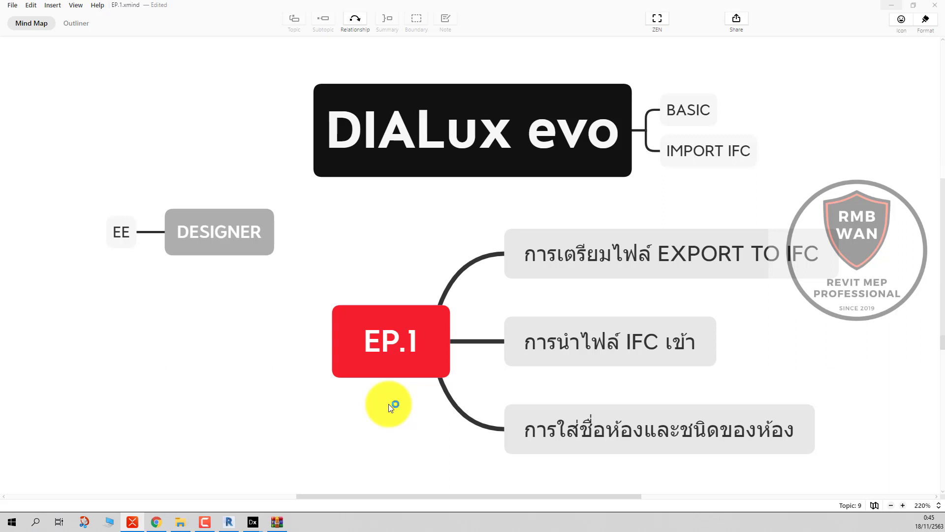
pyautogui.click(890, 9)
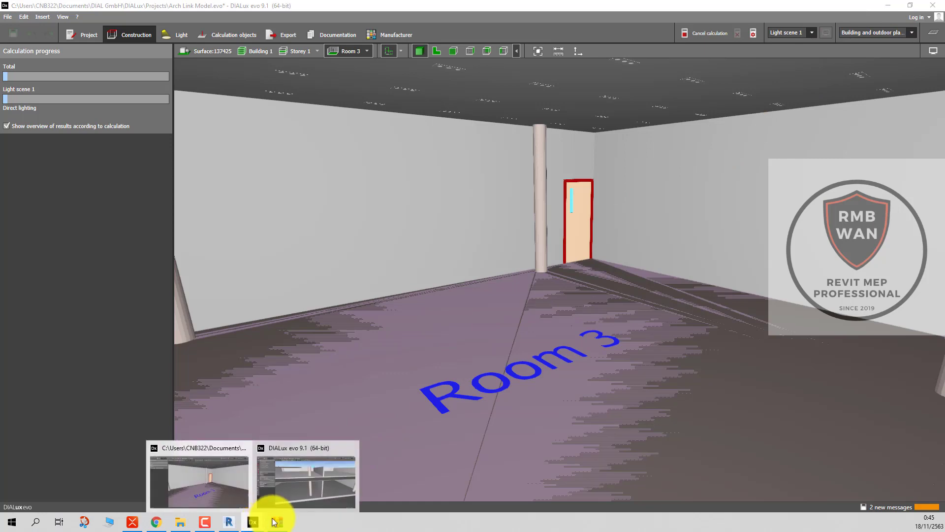
# Close the second unsaved DIALux evo window without saving its changes.
pyautogui.click(332, 492)
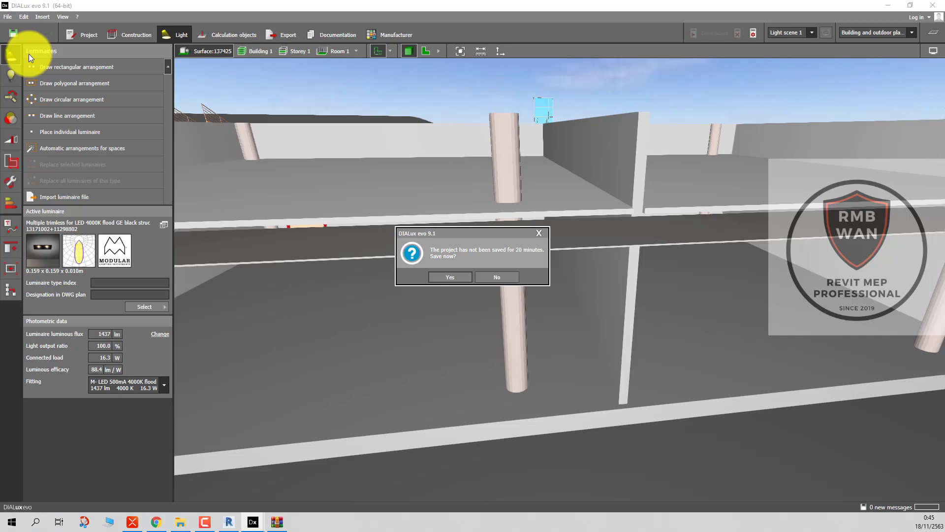
pyautogui.click(510, 272)
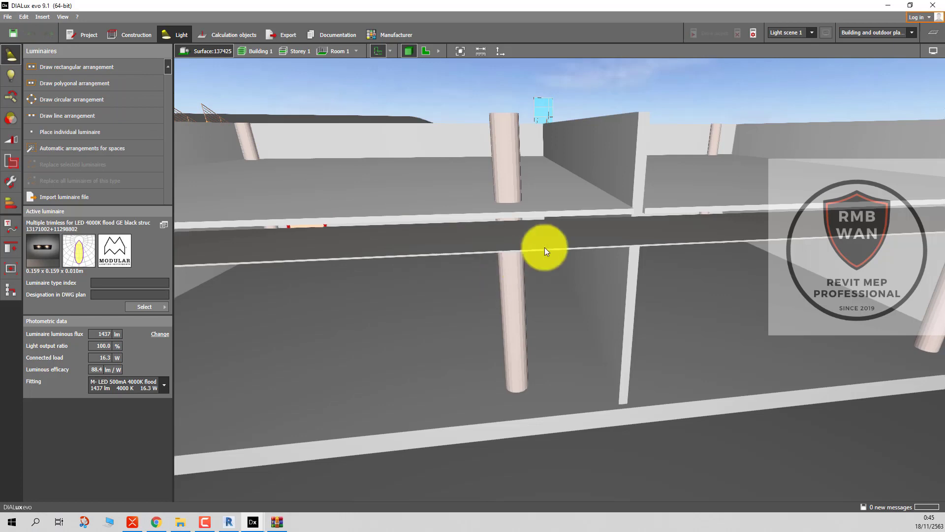
pyautogui.click(932, 5)
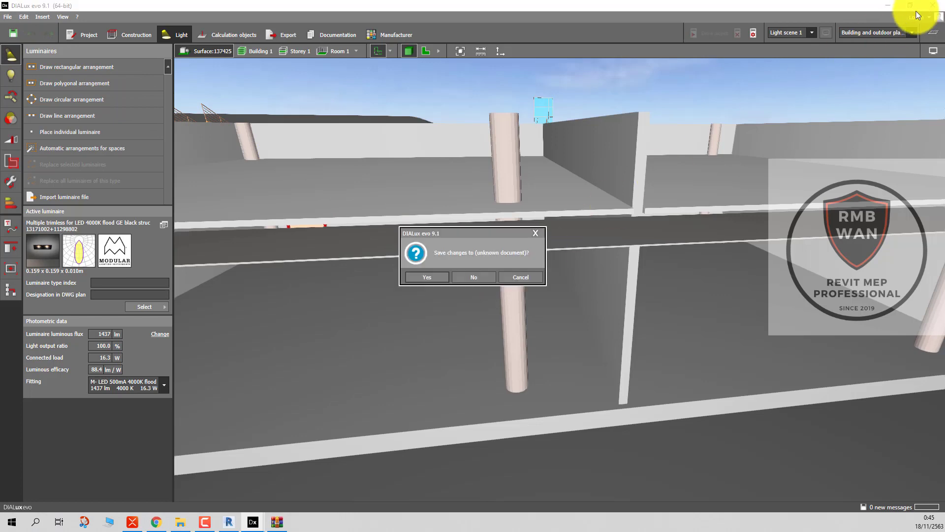
pyautogui.click(472, 275)
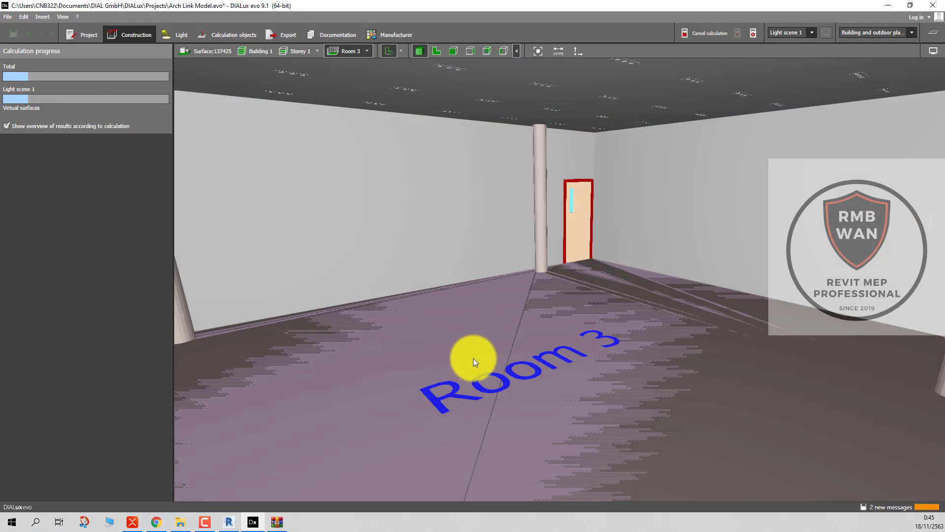
# Zoom and turn the 3D view toward Room 3's side wall while calculating.
pyautogui.scroll(-3, 542, 353)
pyautogui.scroll(-3, 542, 354)
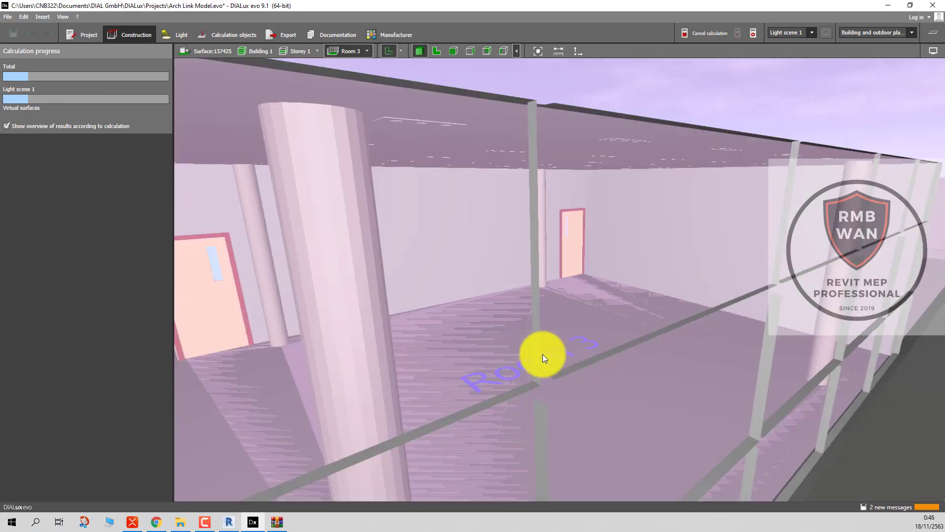
pyautogui.scroll(-3, 659, 317)
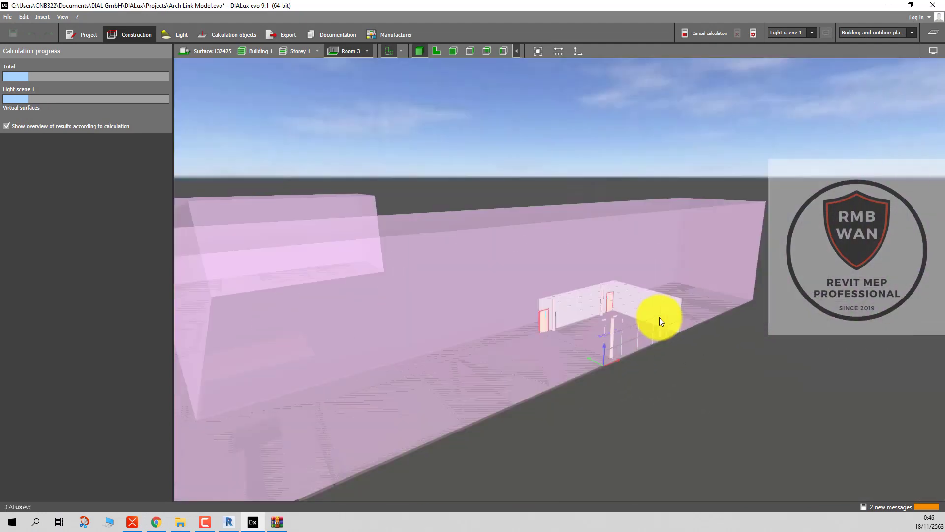
pyautogui.scroll(-2, 659, 317)
pyautogui.scroll(3, 660, 317)
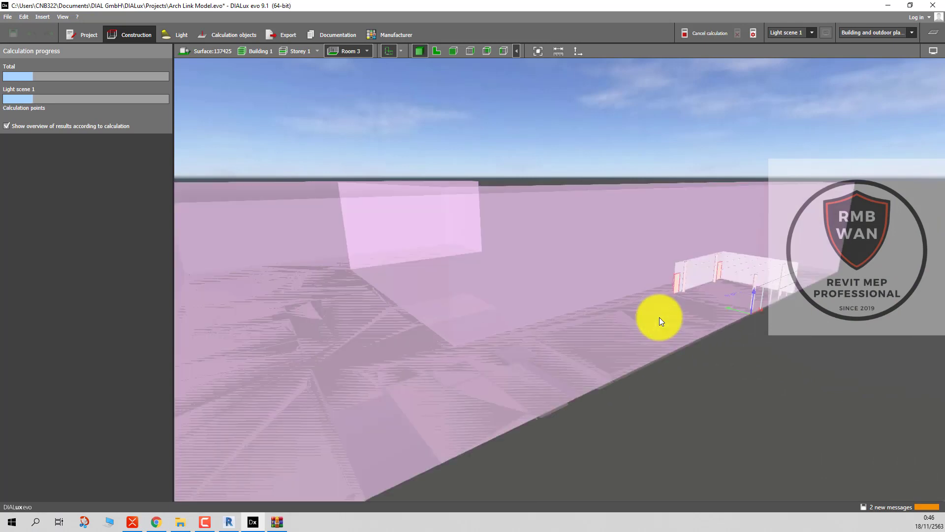
pyautogui.scroll(3, 803, 315)
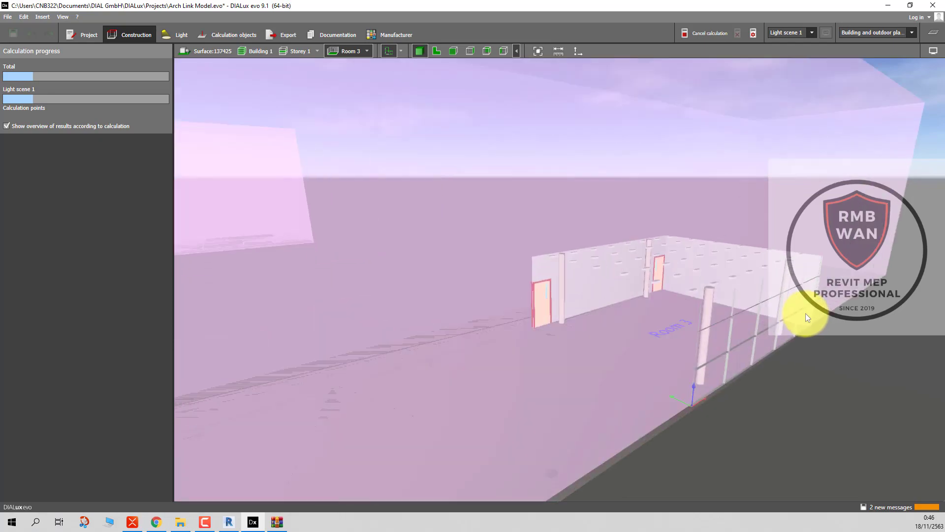
pyautogui.scroll(2, 806, 316)
pyautogui.scroll(2, 805, 315)
pyautogui.scroll(2, 806, 313)
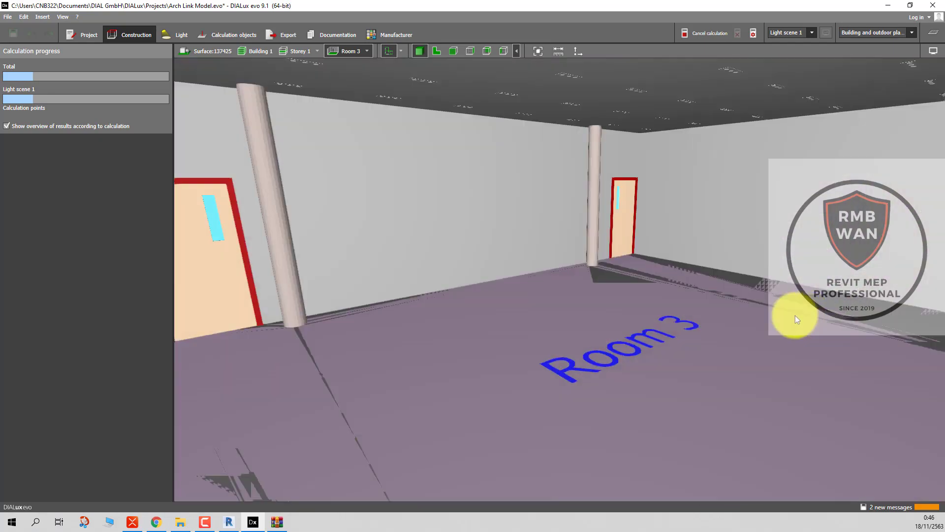
pyautogui.moveTo(616, 346)
pyautogui.mouseDown()
pyautogui.moveTo(624, 327)
pyautogui.moveTo(718, 342)
pyautogui.moveTo(687, 353)
pyautogui.mouseUp()
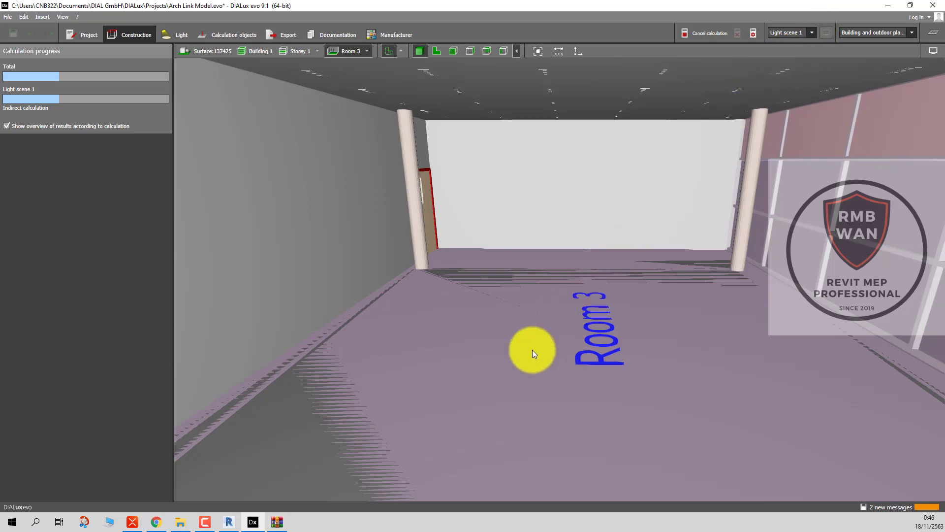
# Zoom around Room 3 and look toward the door until the 569 lx results appear.
pyautogui.scroll(2, 534, 350)
pyautogui.scroll(2, 538, 354)
pyautogui.scroll(2, 528, 356)
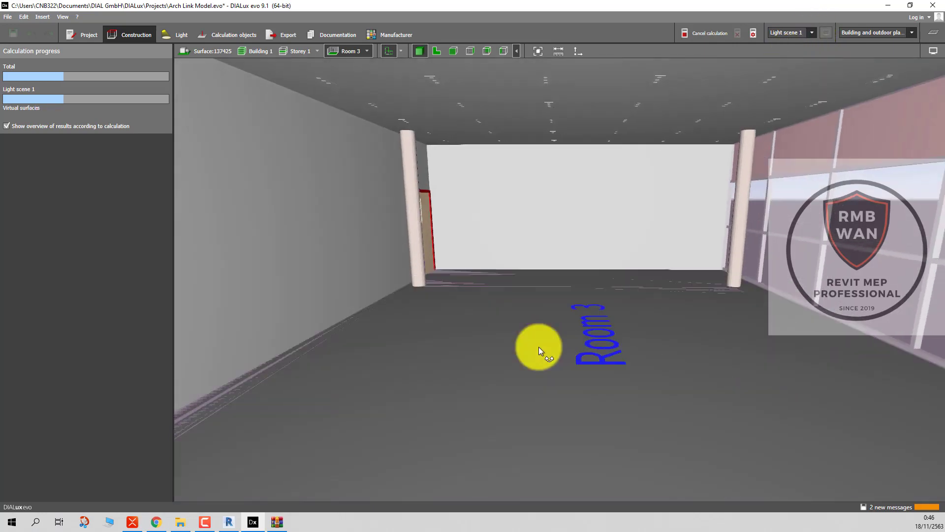
pyautogui.scroll(2, 538, 347)
pyautogui.scroll(2, 500, 188)
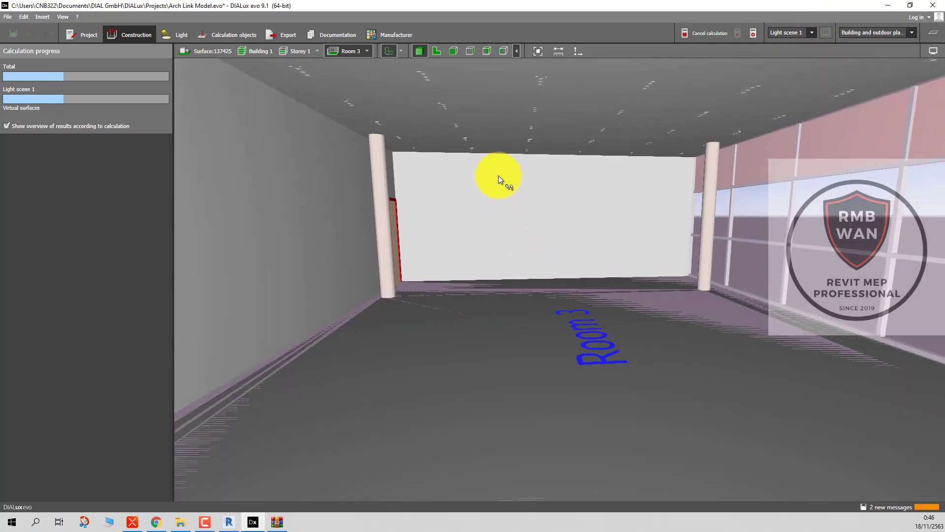
pyautogui.scroll(2, 503, 152)
pyautogui.scroll(2, 496, 255)
pyautogui.scroll(2, 461, 179)
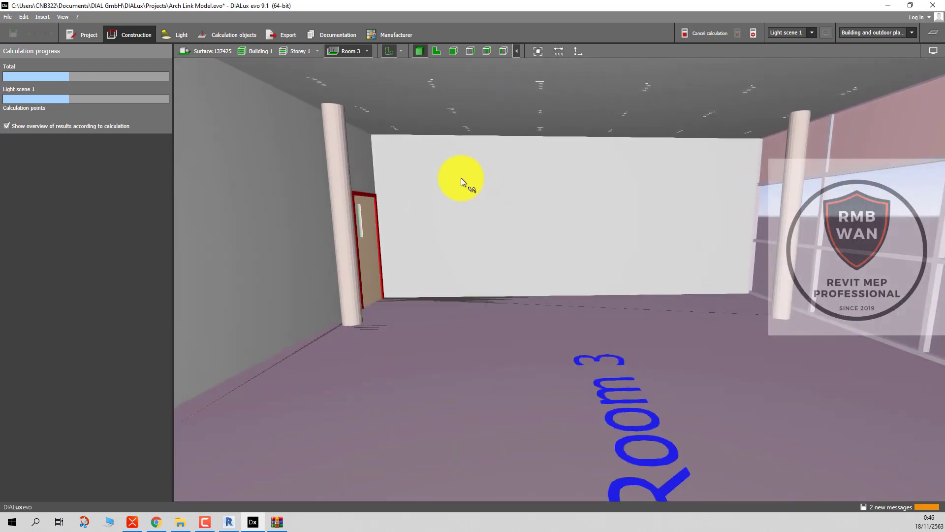
pyautogui.scroll(2, 506, 358)
pyautogui.scroll(2, 499, 190)
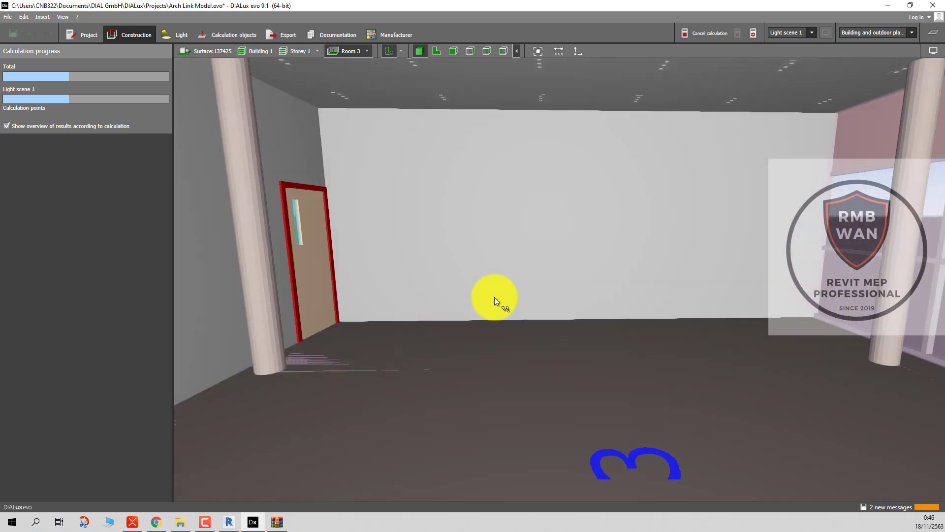
pyautogui.scroll(-2, 491, 471)
pyautogui.scroll(-2, 491, 256)
pyautogui.scroll(-2, 492, 394)
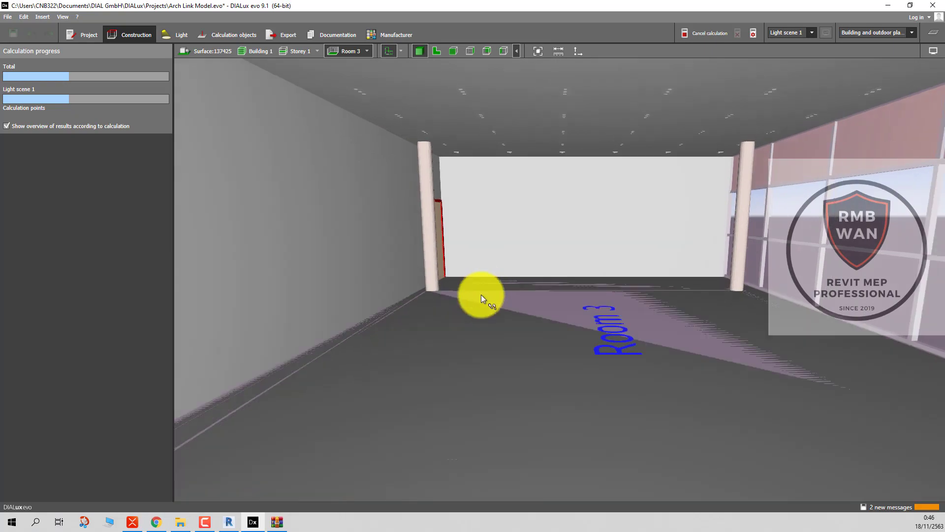
pyautogui.scroll(-2, 481, 294)
pyautogui.moveTo(465, 383)
pyautogui.mouseDown()
pyautogui.moveTo(309, 328)
pyautogui.moveTo(152, 313)
pyautogui.moveTo(140, 345)
pyautogui.moveTo(607, 303)
pyautogui.moveTo(928, 312)
pyautogui.moveTo(702, 259)
pyautogui.moveTo(559, 141)
pyautogui.moveTo(540, 519)
pyautogui.moveTo(517, 280)
pyautogui.moveTo(507, 464)
pyautogui.moveTo(512, 362)
pyautogui.moveTo(476, 162)
pyautogui.moveTo(531, 304)
pyautogui.moveTo(471, 150)
pyautogui.moveTo(555, 358)
pyautogui.moveTo(486, 173)
pyautogui.moveTo(567, 249)
pyautogui.moveTo(706, 265)
pyautogui.moveTo(729, 258)
pyautogui.mouseUp()
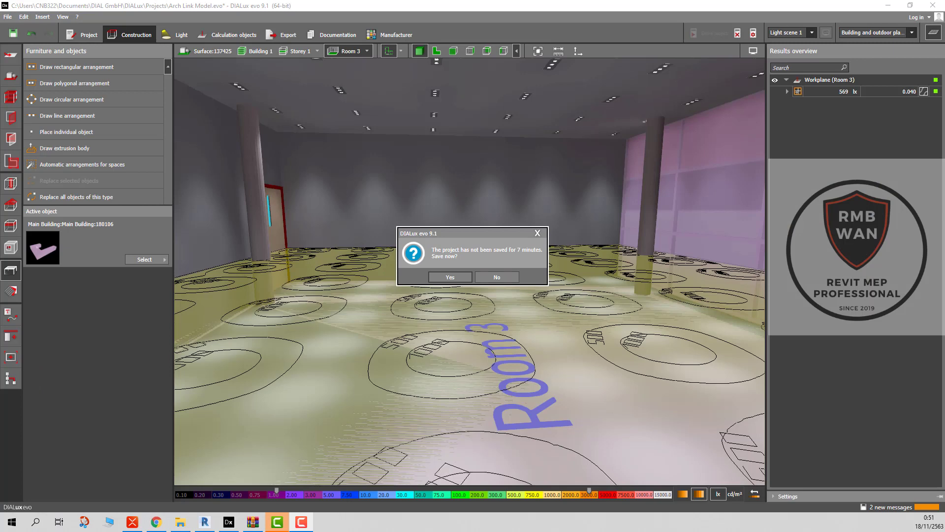
# Save the calculated project at the 'Save now?' prompt and switch to the Spaces tools.
pyautogui.click(450, 278)
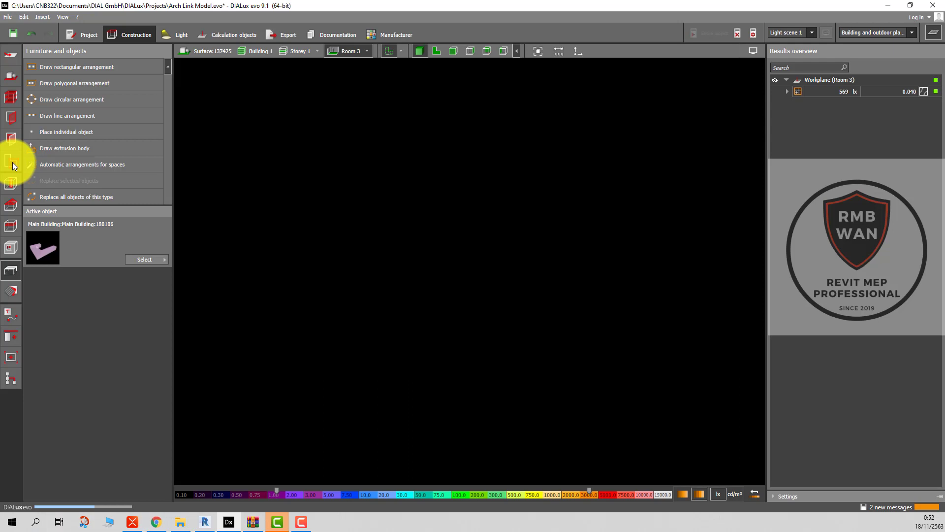
pyautogui.click(13, 166)
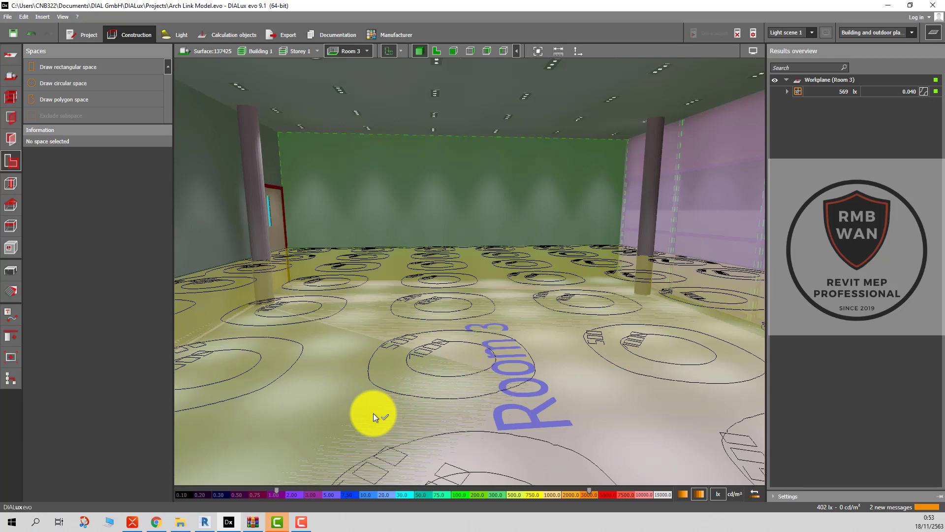
# Collapse the Results overview and select the building model in the 3D view.
pyautogui.click(934, 34)
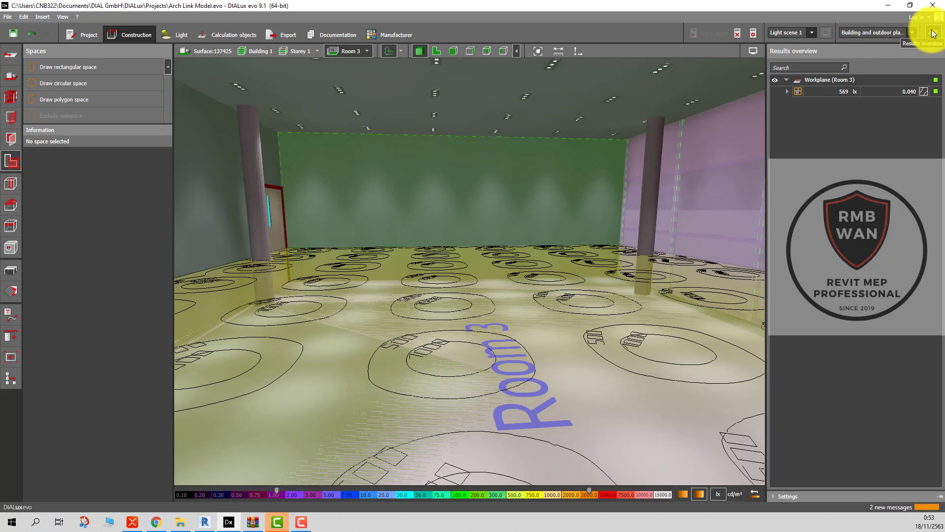
pyautogui.click(934, 34)
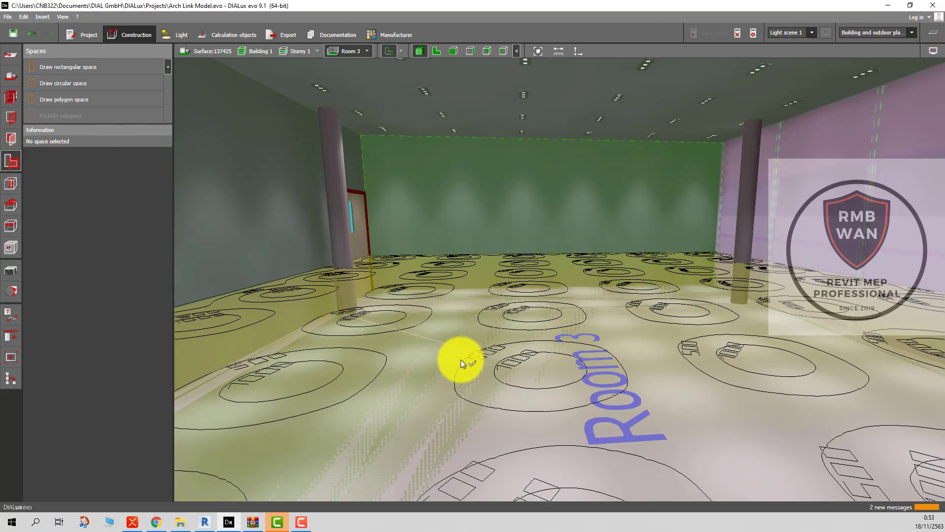
pyautogui.moveTo(560, 407)
pyautogui.mouseDown()
pyautogui.moveTo(538, 437)
pyautogui.moveTo(500, 428)
pyautogui.mouseUp()
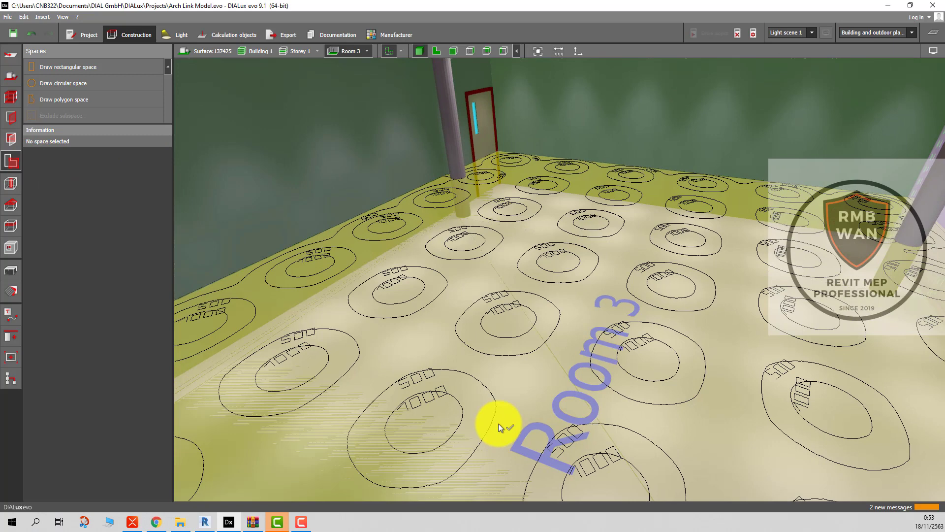
pyautogui.click(491, 382)
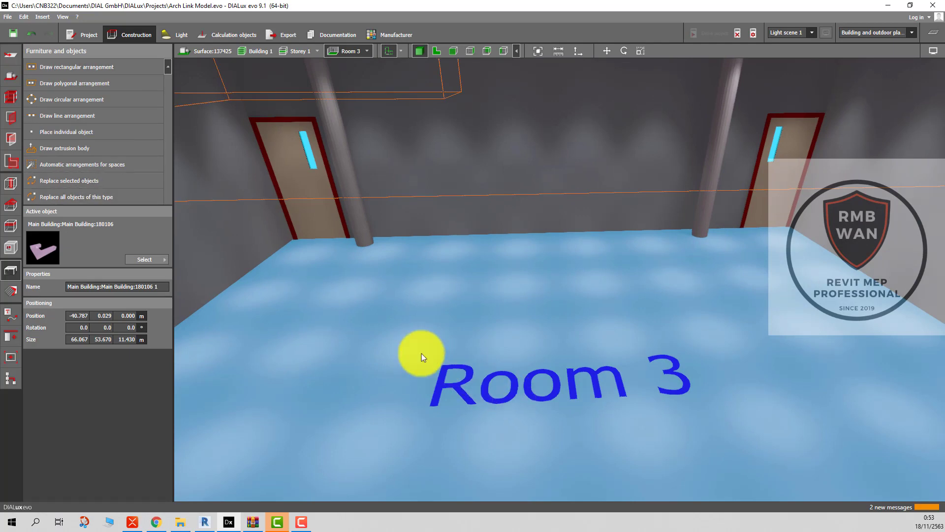
# Make the linked building active and start a rectangular space on the 2D Storey 1 plan.
pyautogui.click(11, 161)
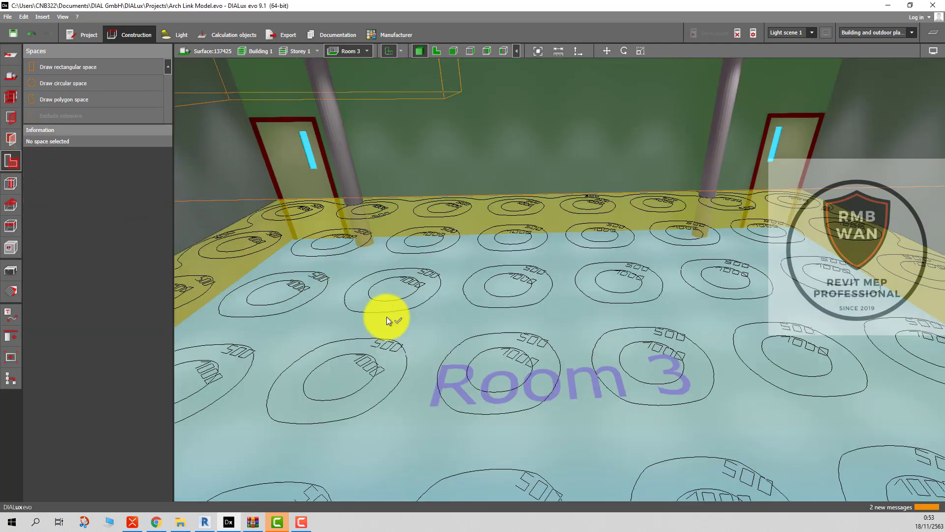
pyautogui.click(397, 329)
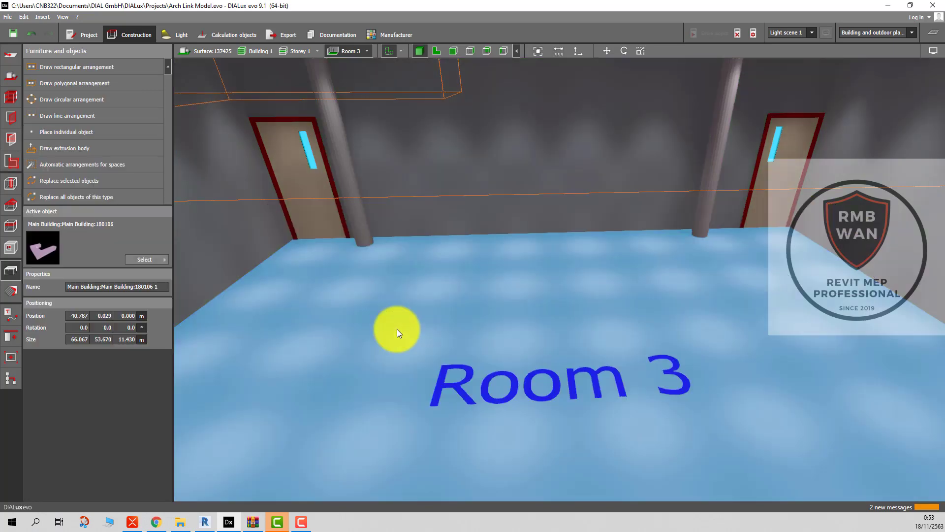
pyautogui.click(158, 259)
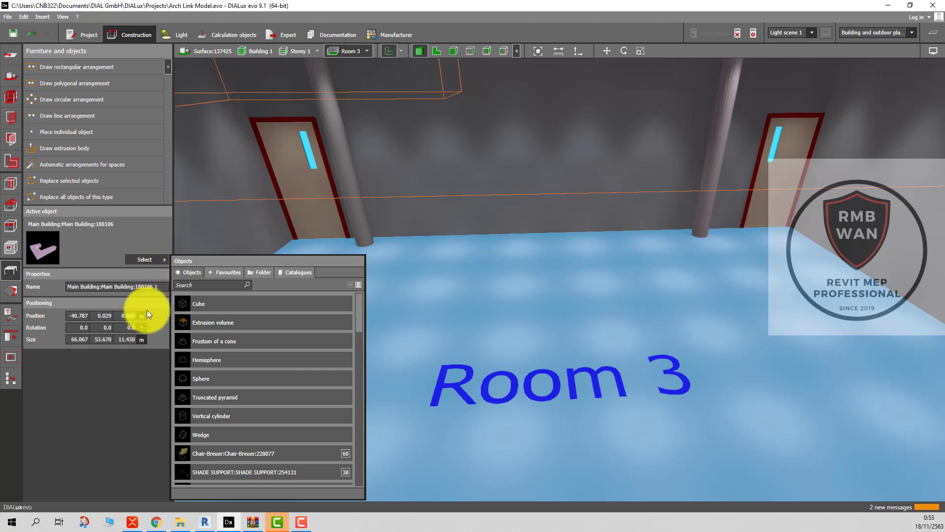
pyautogui.click(127, 395)
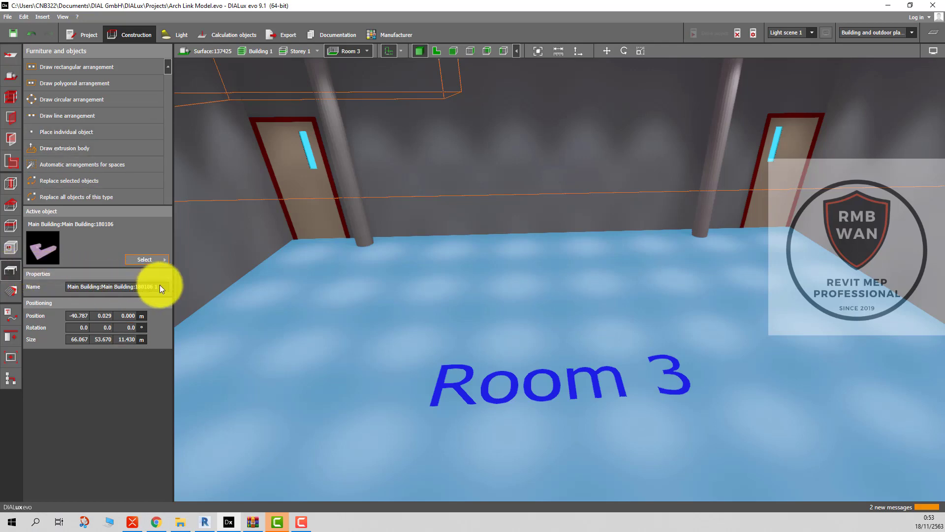
pyautogui.moveTo(136, 286); pyautogui.dragTo(160, 285)
pyautogui.click(13, 165)
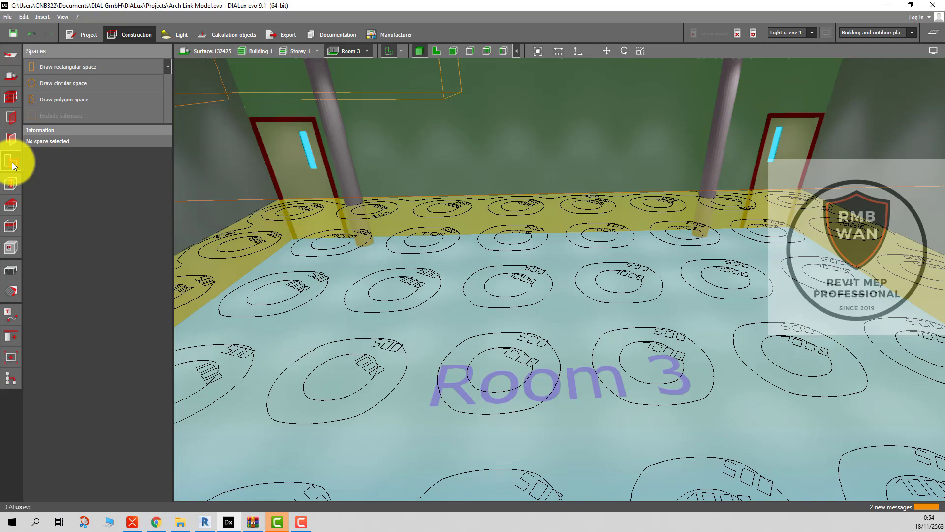
pyautogui.click(79, 67)
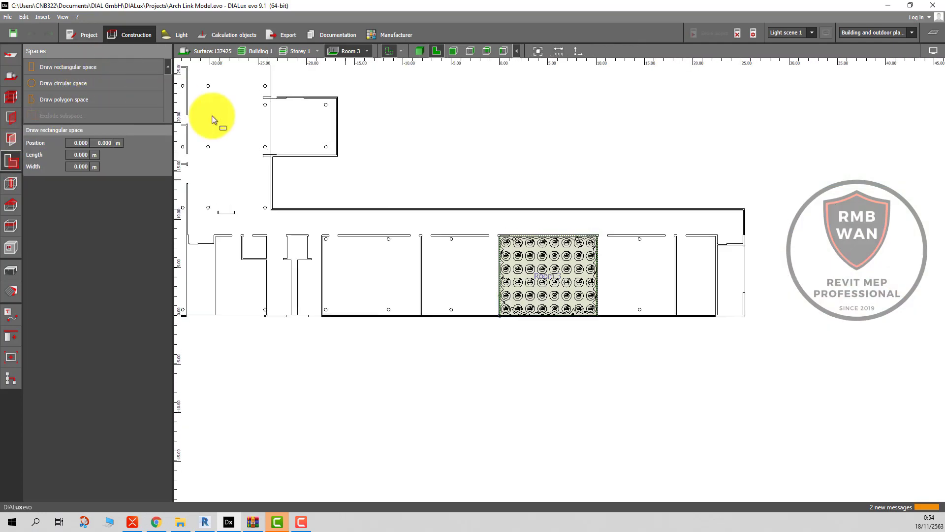
pyautogui.scroll(2, 603, 267)
pyautogui.scroll(1, 603, 267)
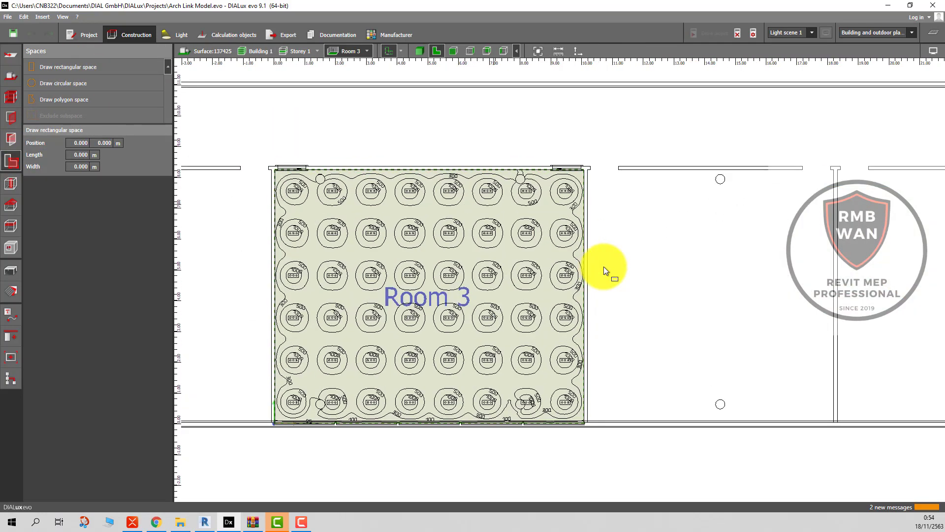
pyautogui.scroll(-1, 604, 267)
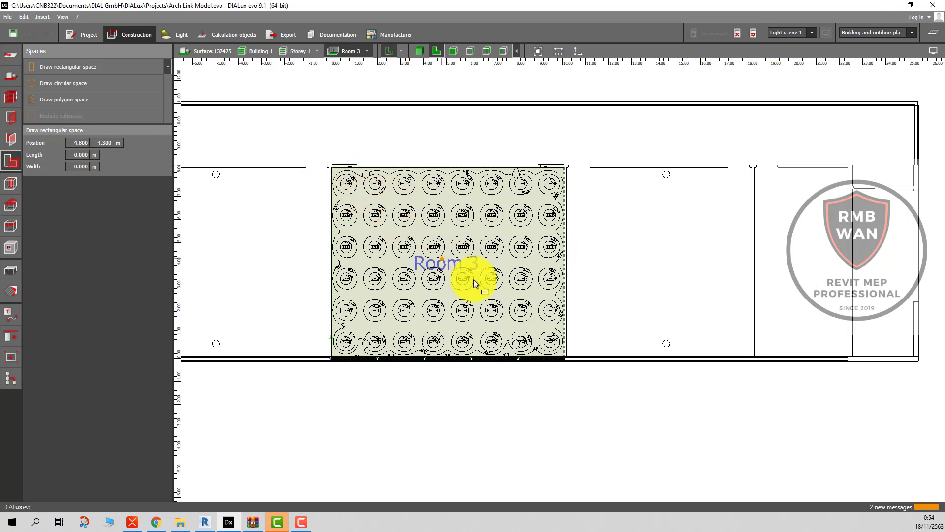
pyautogui.click(331, 168)
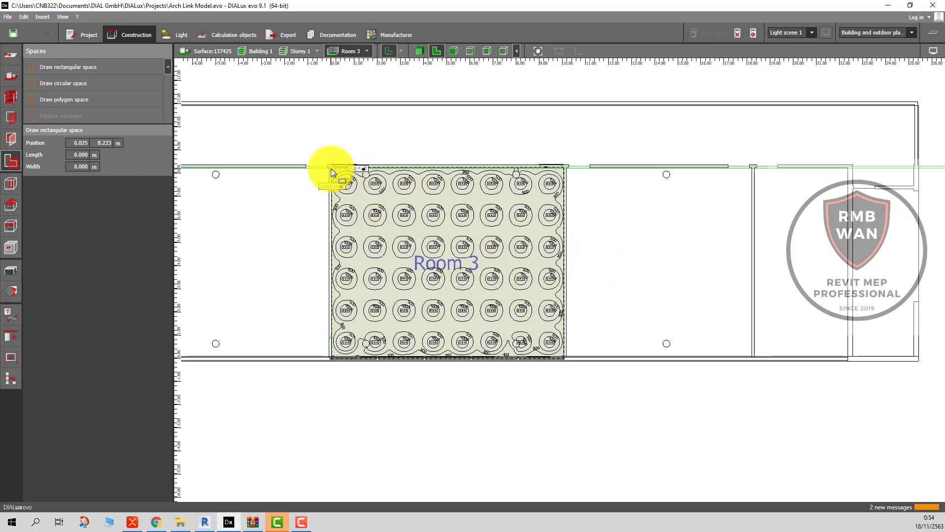
pyautogui.click(564, 169)
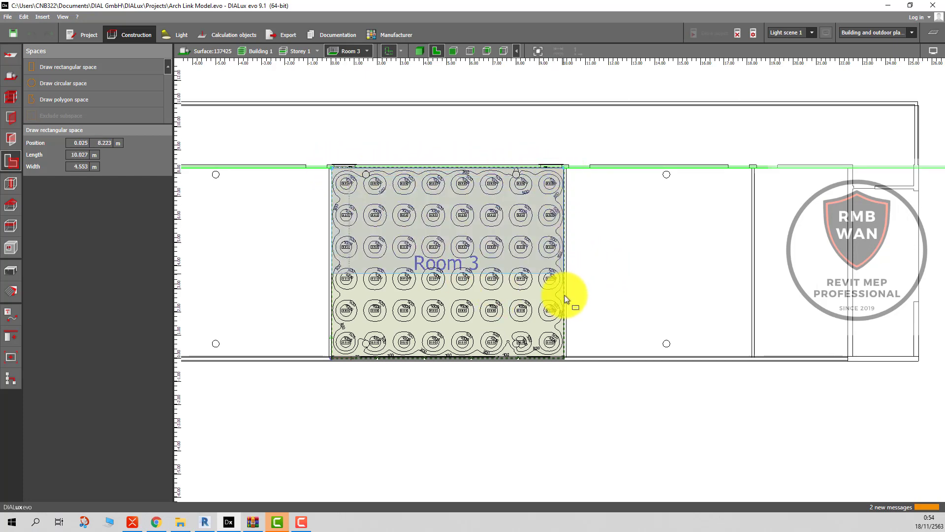
pyautogui.click(565, 354)
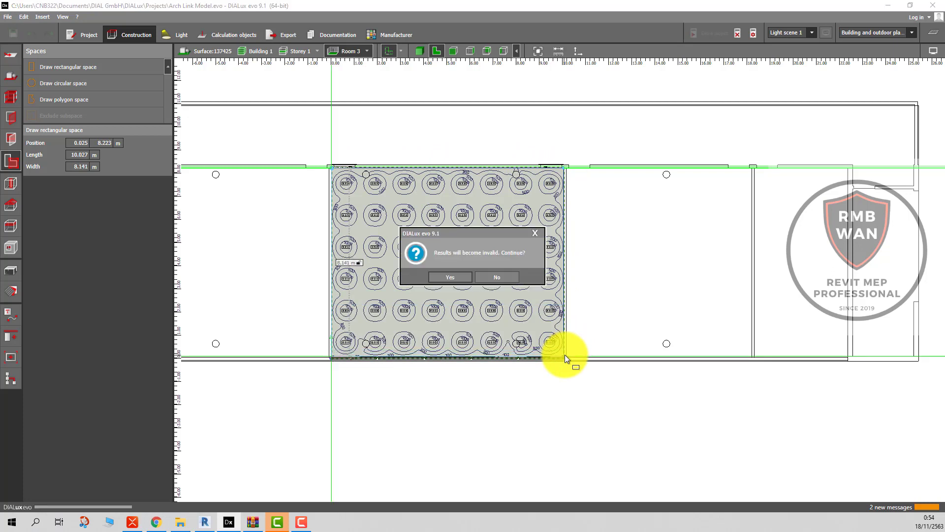
pyautogui.click(507, 277)
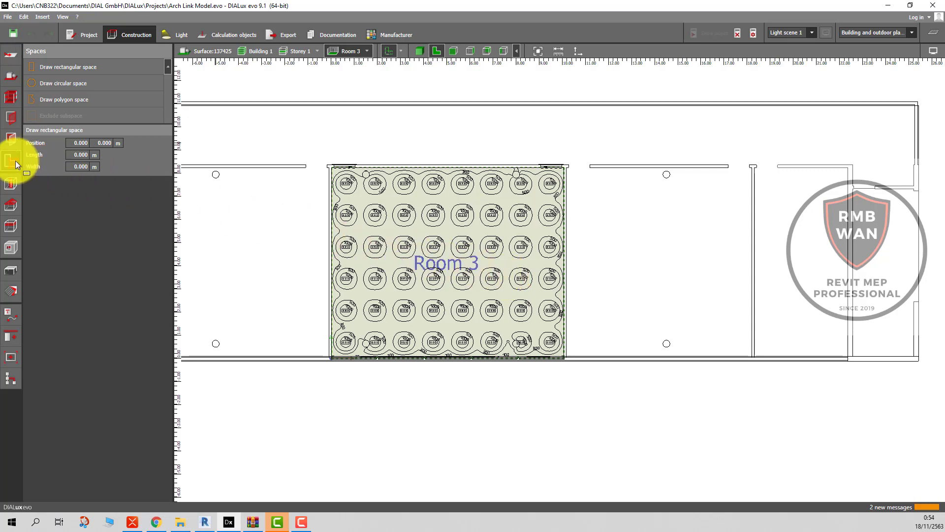
pyautogui.click(300, 141)
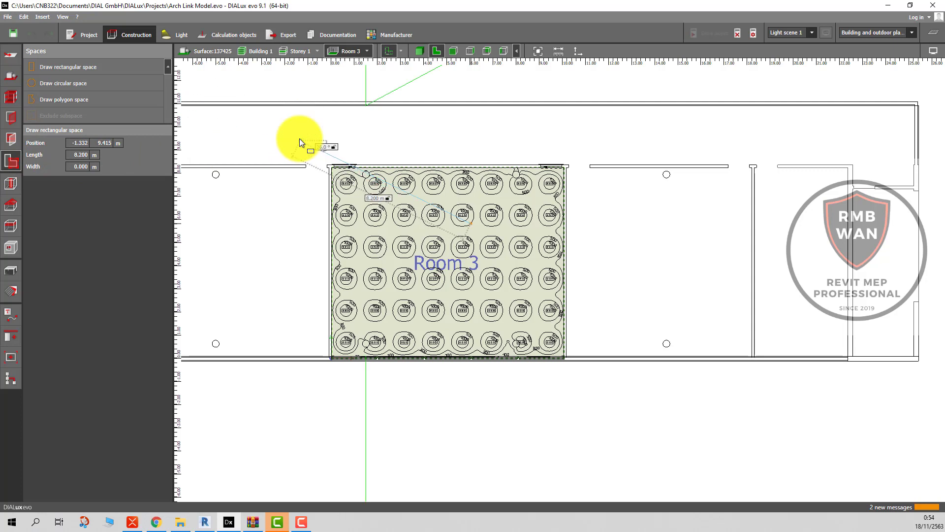
pyautogui.press('Escape')
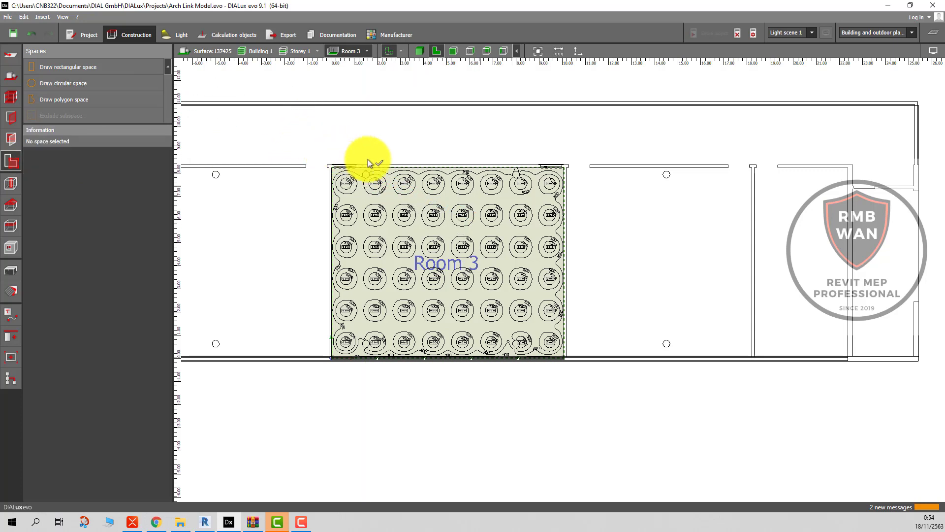
pyautogui.click(483, 199)
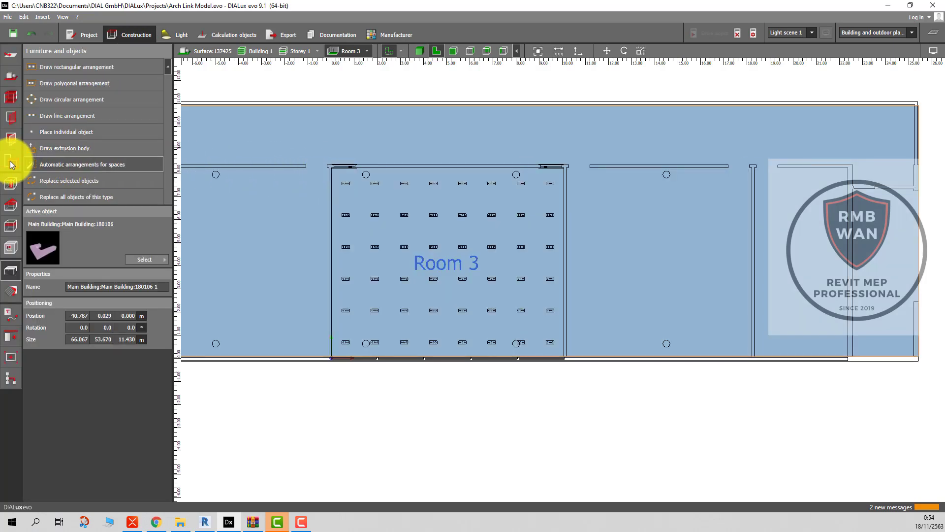
# Rename Room 3 and its workplane to OFFICE, then open its utilisation profile editor.
pyautogui.click(10, 162)
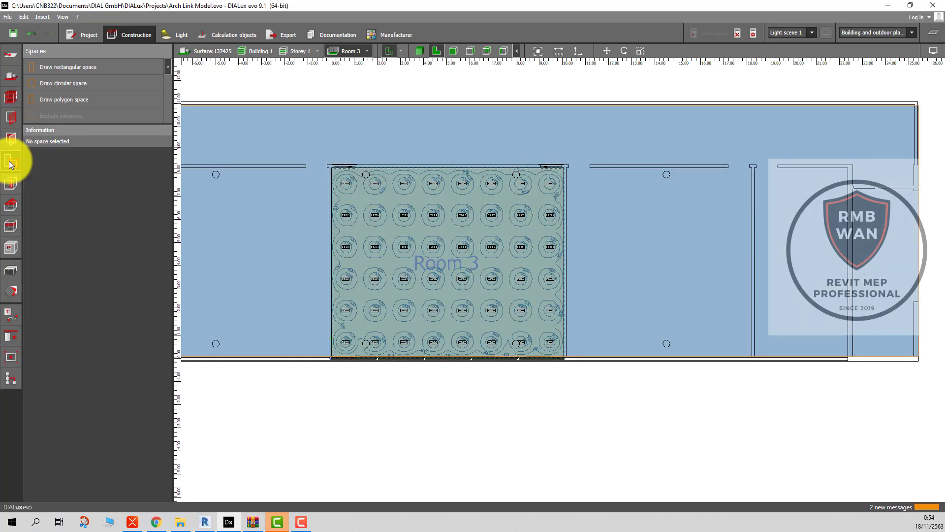
pyautogui.click(436, 267)
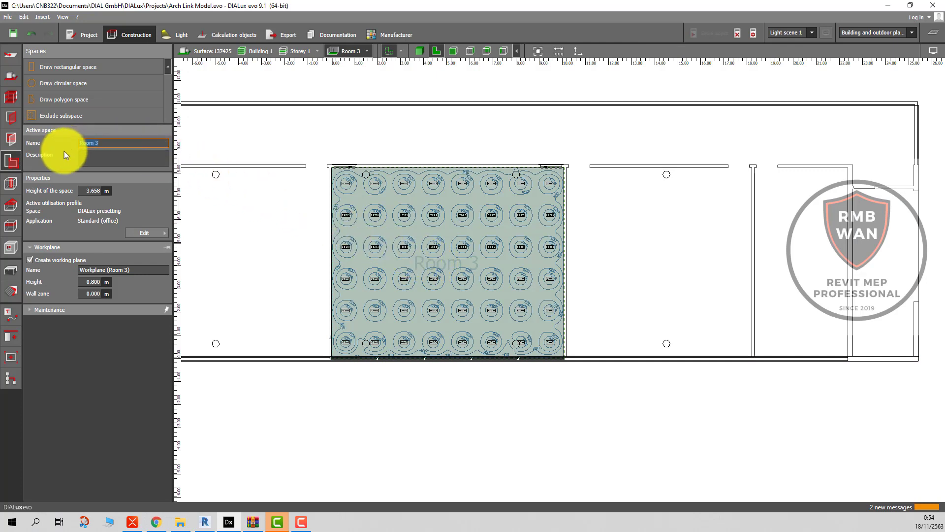
pyautogui.click(15, 163)
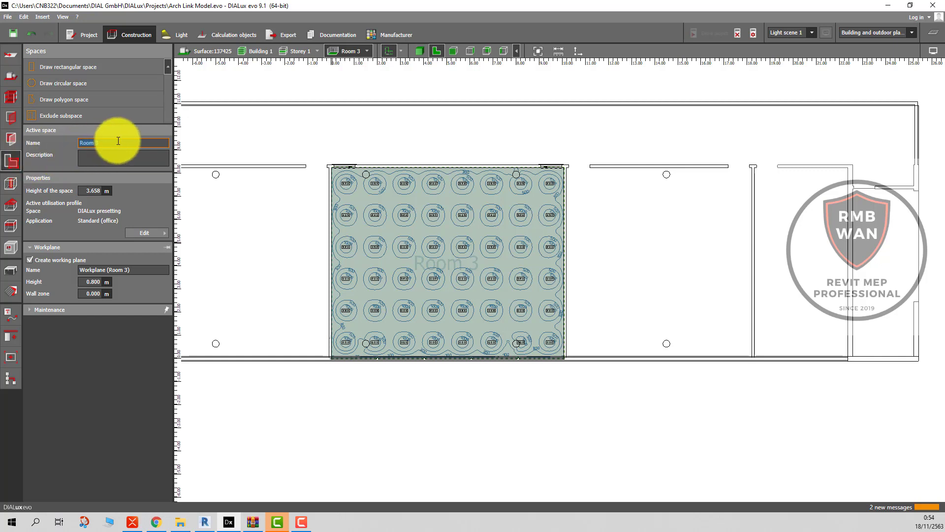
pyautogui.write('HSJ')
pyautogui.write('HF3HS3')
pyautogui.press('BackSpace')
pyautogui.press('BackSpace')
pyautogui.press('BackSpace')
pyautogui.press('BackSpace')
pyautogui.press('BackSpace')
pyautogui.write('CE')
pyautogui.press('Return')
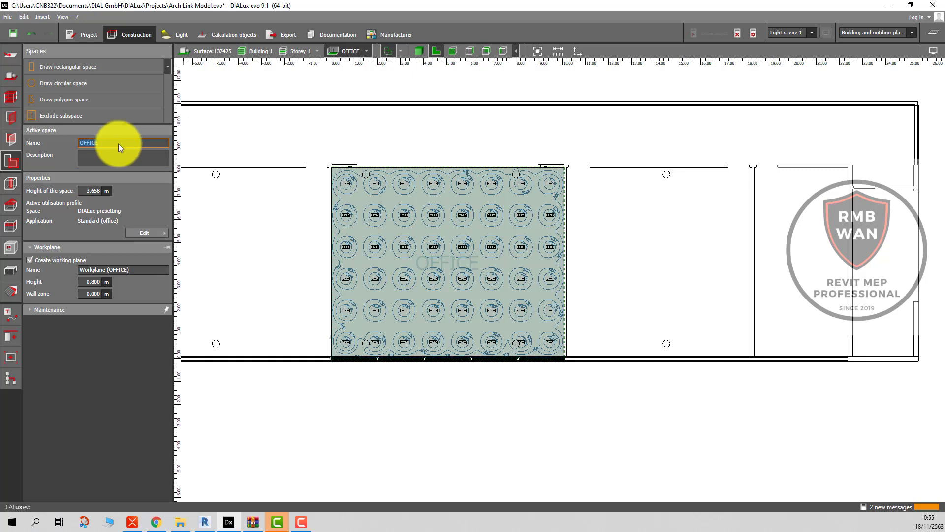
pyautogui.click(148, 231)
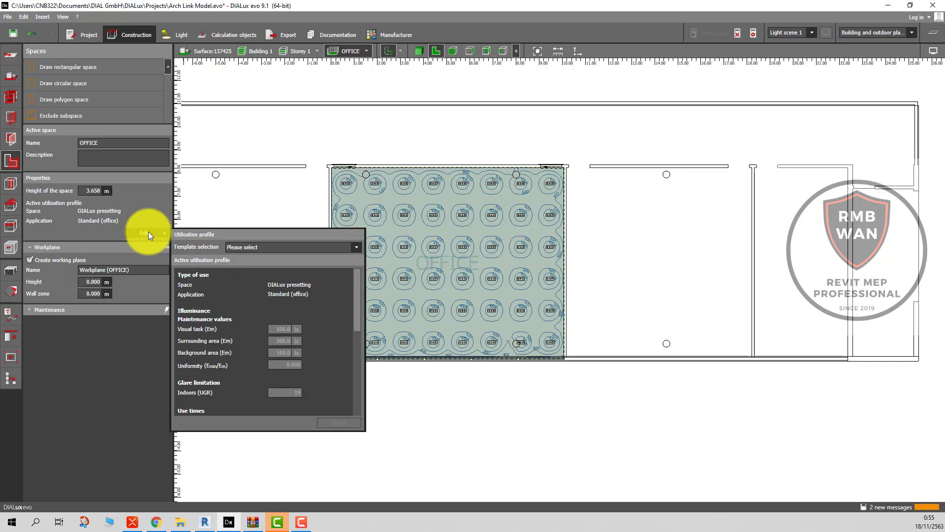
# Apply the Offices profile template with Archives application type, accepting invalidated results.
pyautogui.click(309, 247)
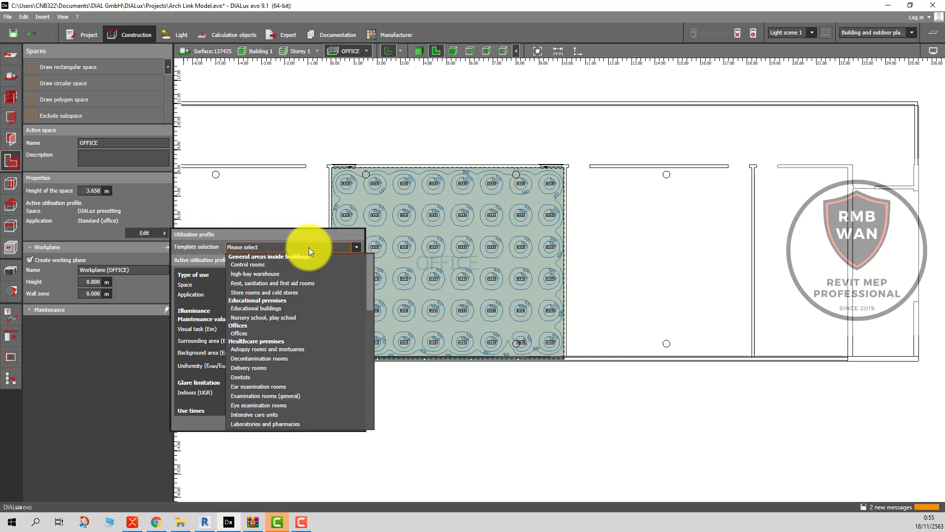
pyautogui.click(308, 247)
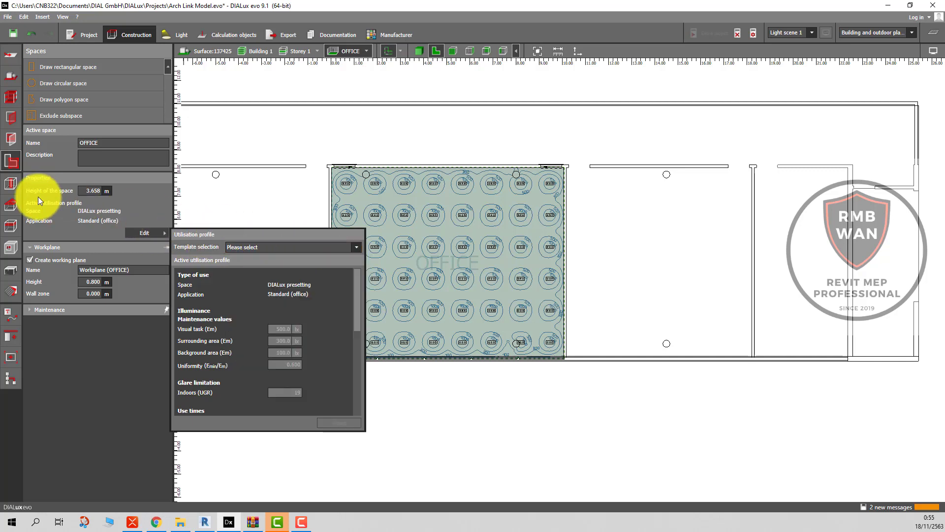
pyautogui.click(270, 252)
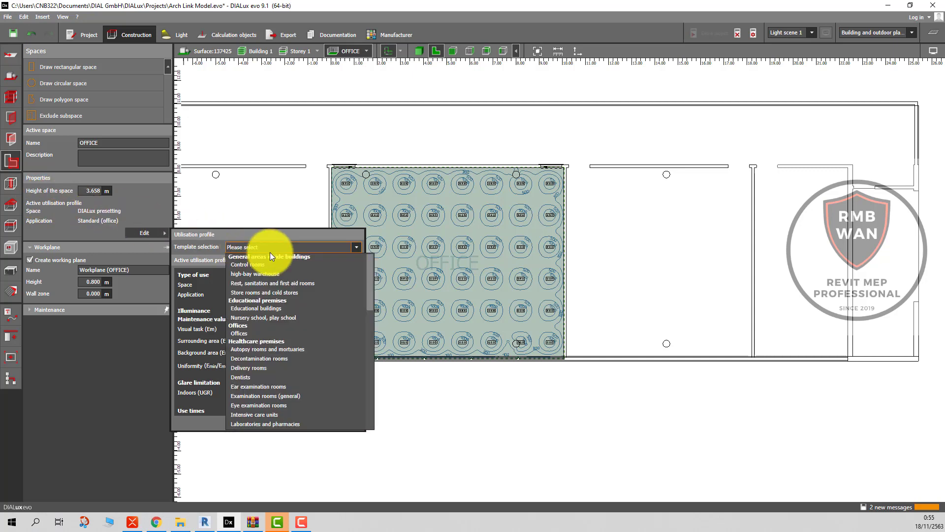
pyautogui.click(246, 334)
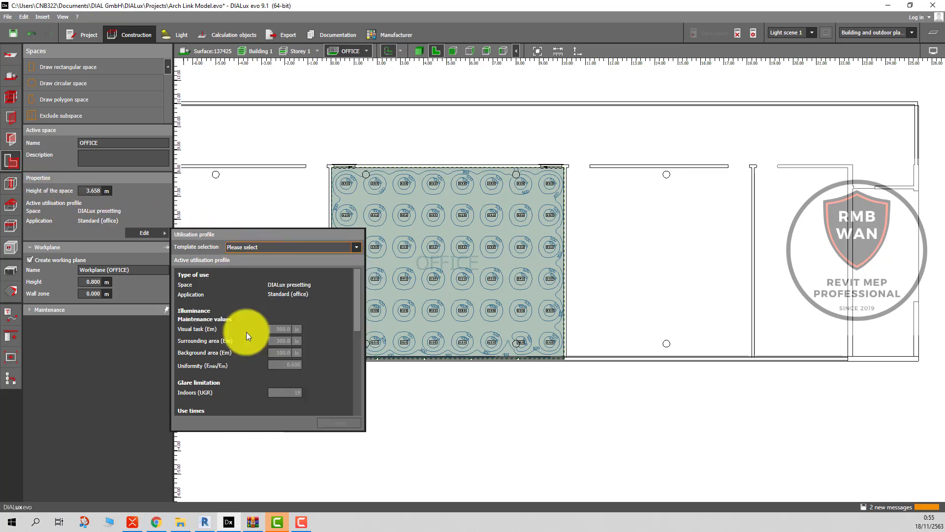
pyautogui.click(448, 278)
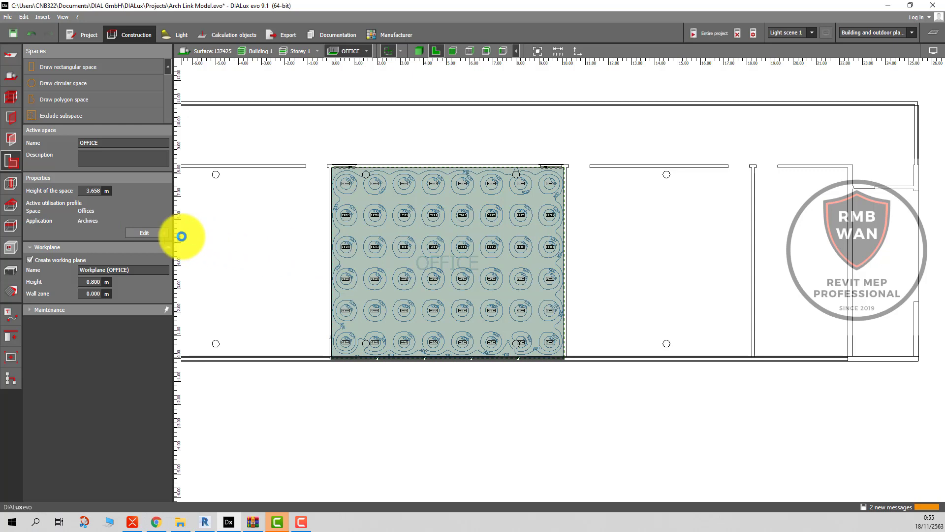
pyautogui.click(151, 233)
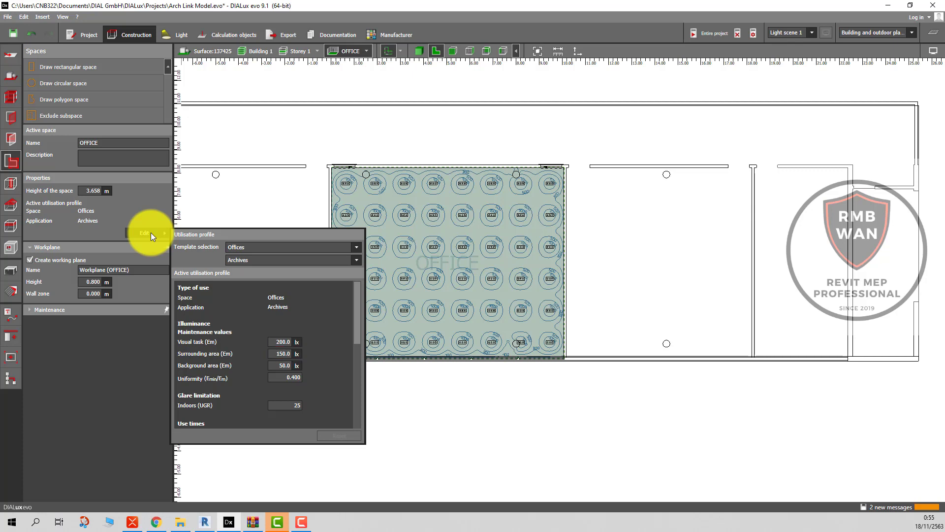
pyautogui.click(253, 260)
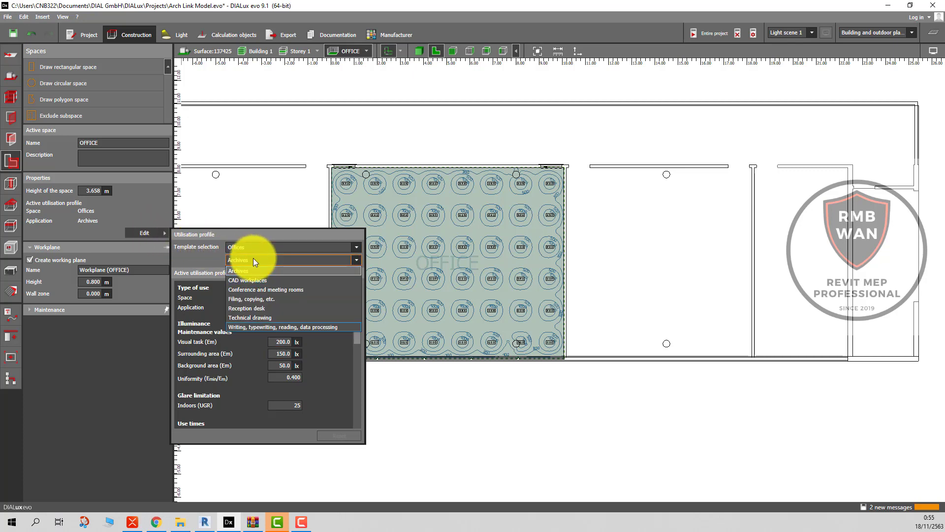
pyautogui.click(240, 416)
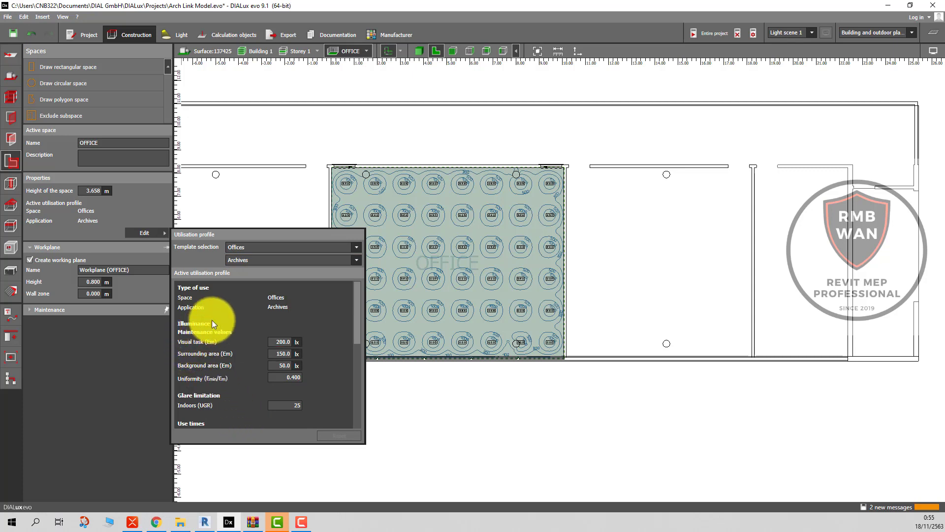
# Keep Offices, set visual task 300 lx and surrounding area 200 lx, then close the flyout.
pyautogui.click(278, 248)
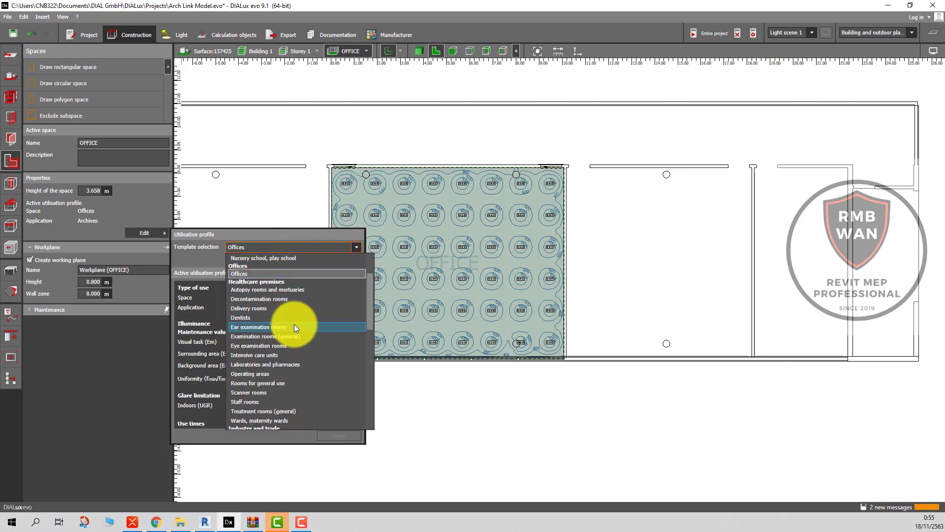
pyautogui.scroll(-5, 294, 324)
pyautogui.scroll(-5, 293, 324)
pyautogui.scroll(-5, 294, 324)
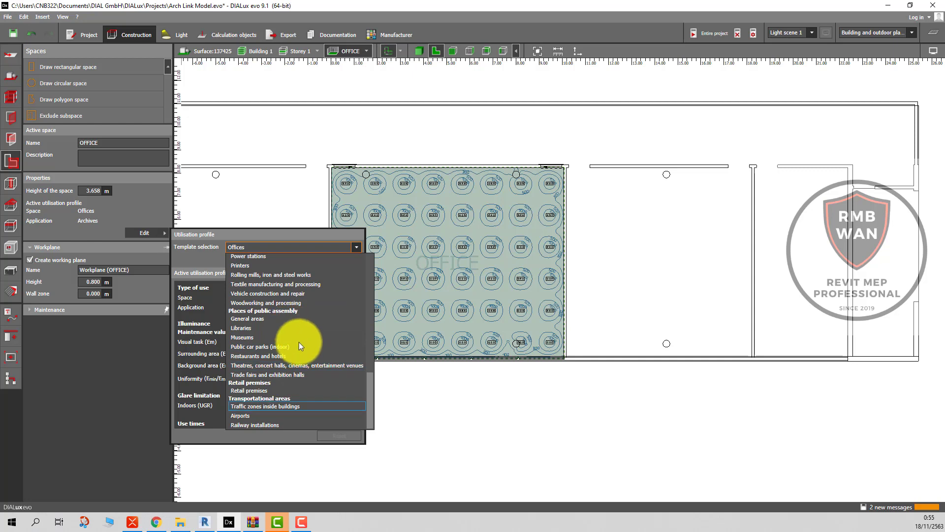
pyautogui.scroll(5, 306, 372)
pyautogui.scroll(4, 306, 372)
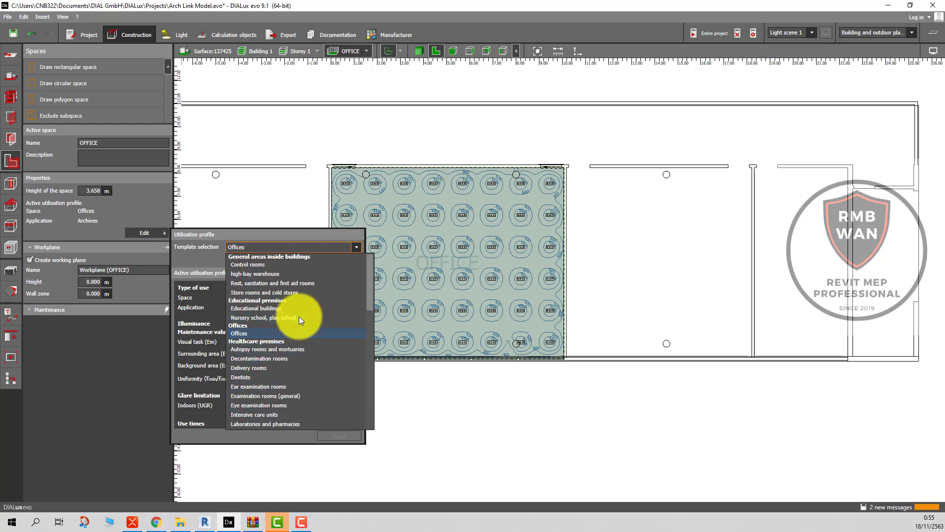
pyautogui.click(253, 332)
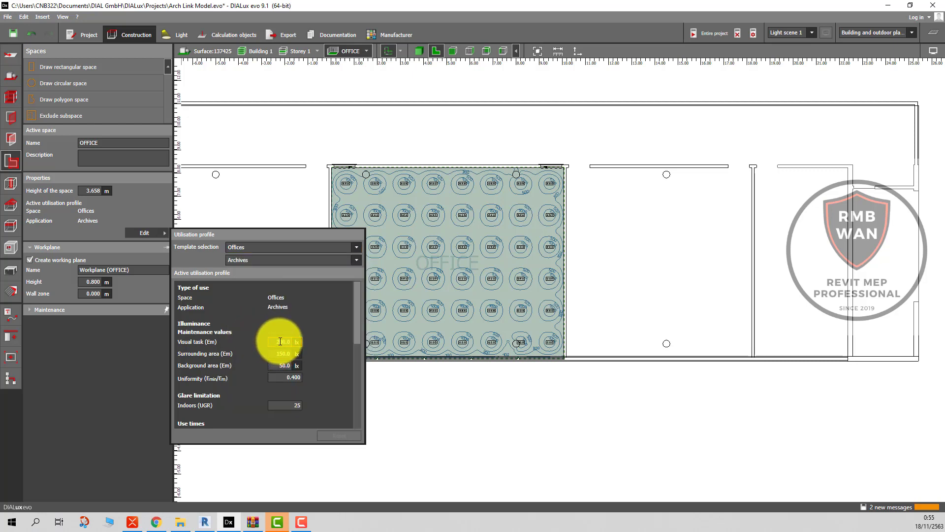
pyautogui.write('300')
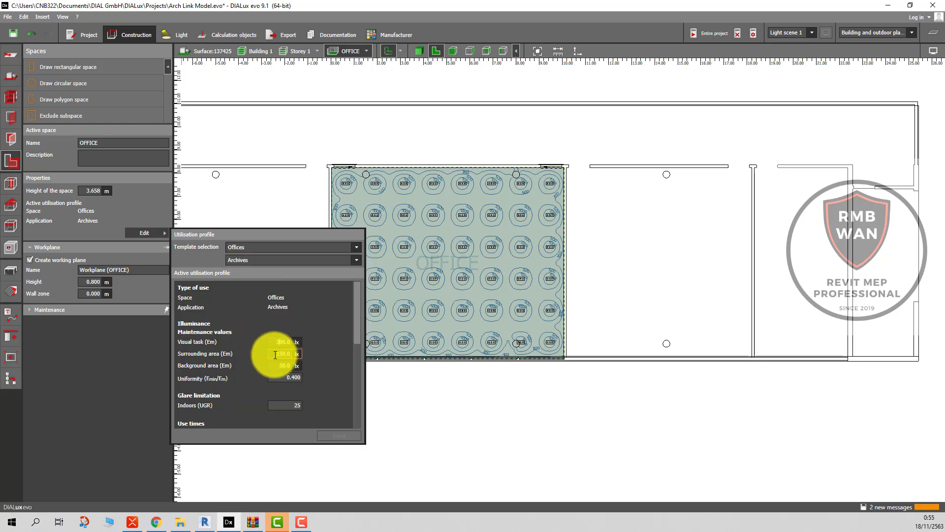
pyautogui.click(275, 356)
pyautogui.write('200')
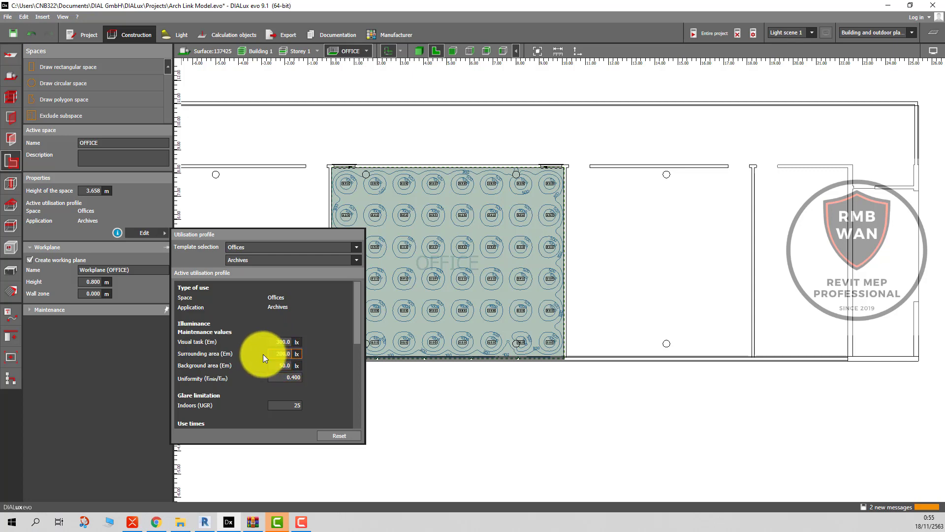
pyautogui.click(334, 403)
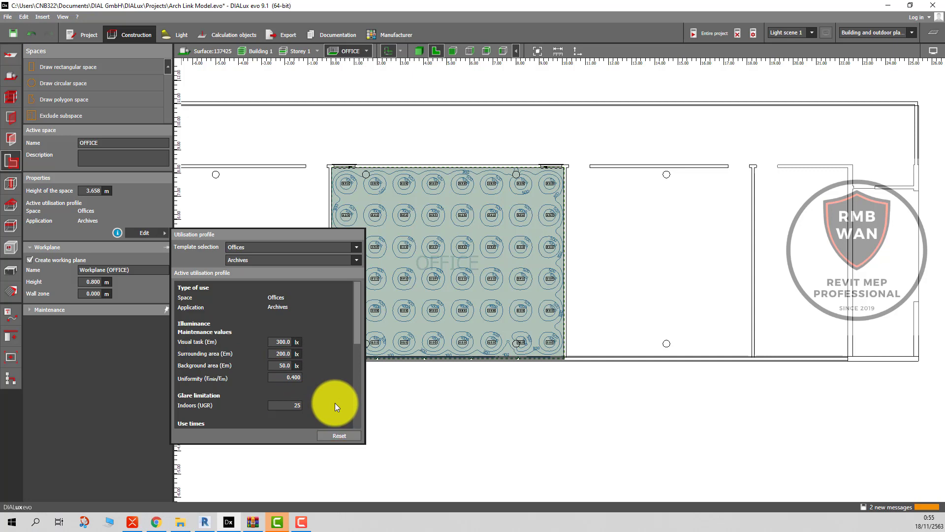
pyautogui.click(153, 198)
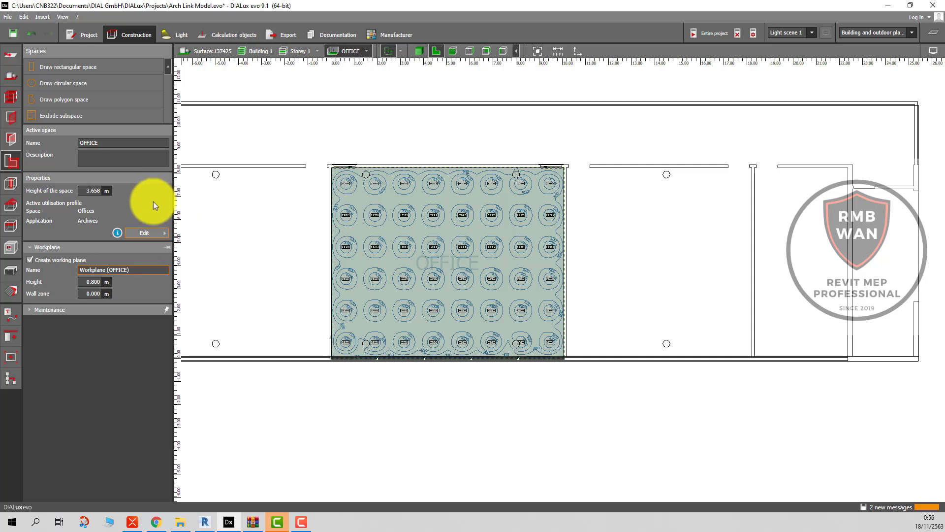
# Deselect the OFFICE room and bring up the calculation mode settings, still on Standard.
pyautogui.click(163, 274)
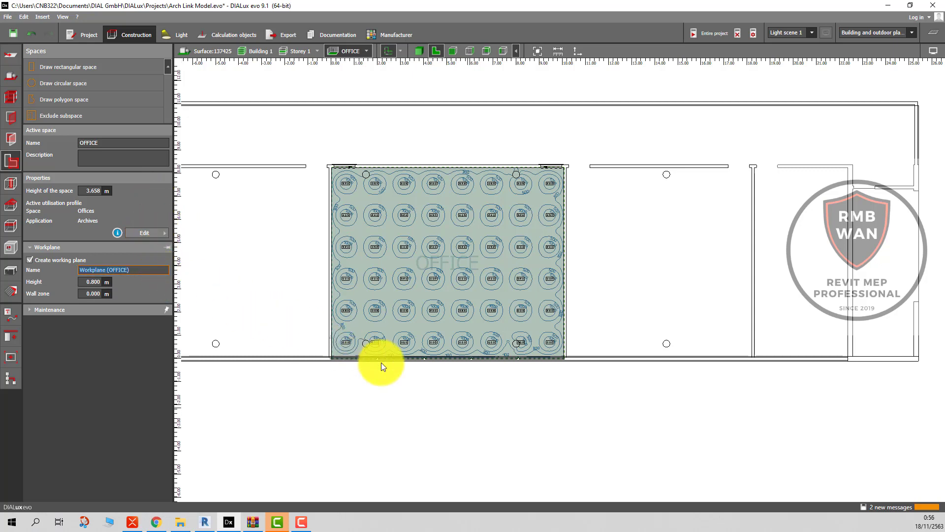
pyautogui.click(484, 405)
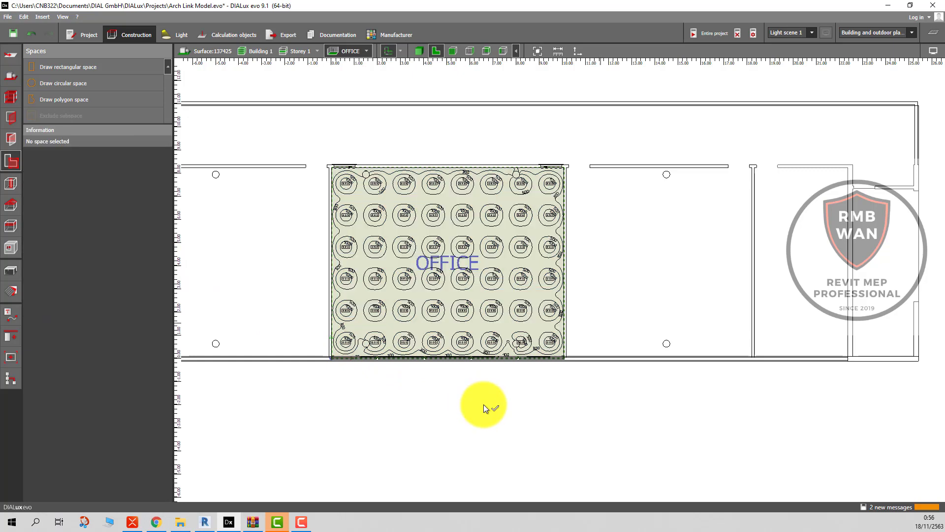
pyautogui.scroll(-3, 484, 407)
pyautogui.scroll(-2, 484, 407)
pyautogui.scroll(2, 484, 407)
pyautogui.scroll(4, 484, 407)
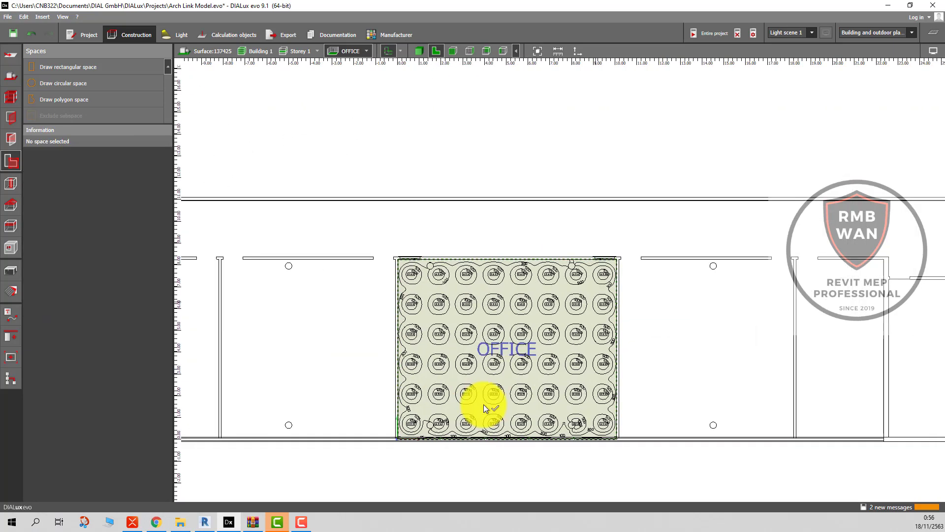
pyautogui.click(754, 33)
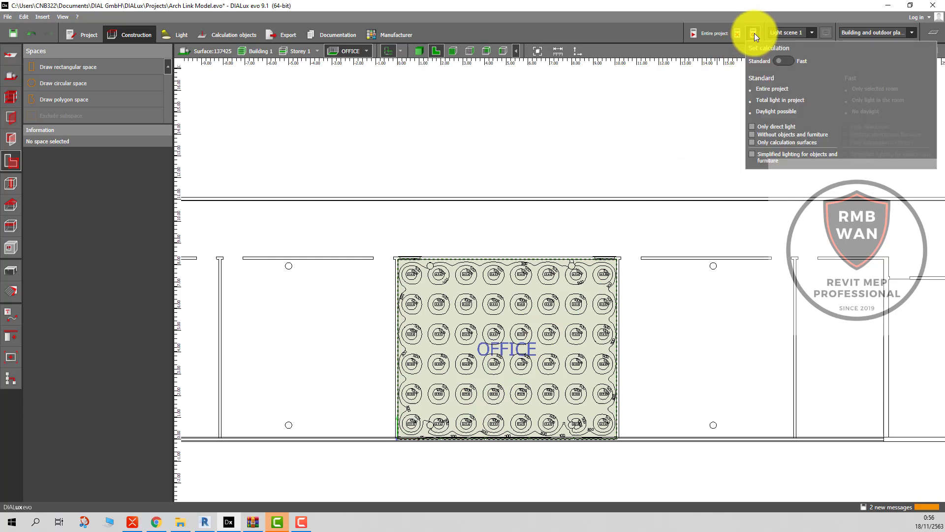
# Switch calculation to Fast mode for the OFFICE room and start the calculation.
pyautogui.click(783, 63)
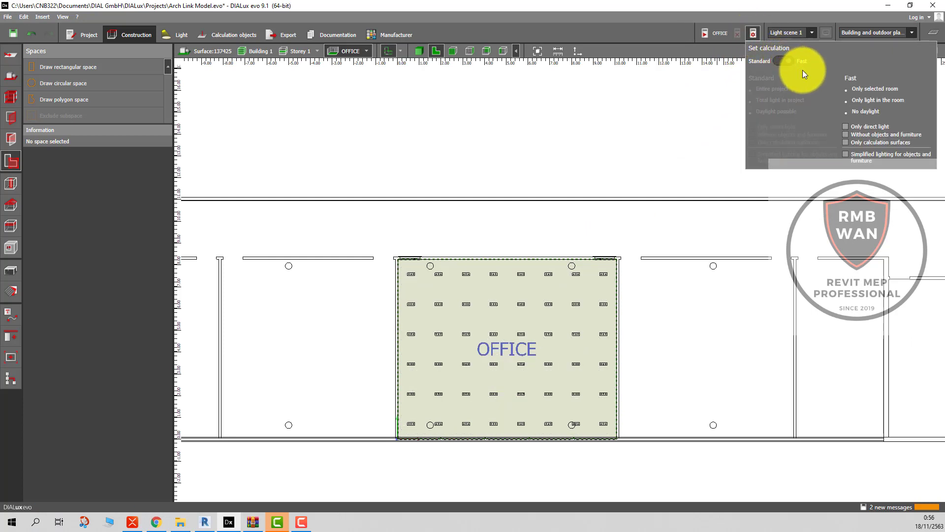
pyautogui.click(686, 120)
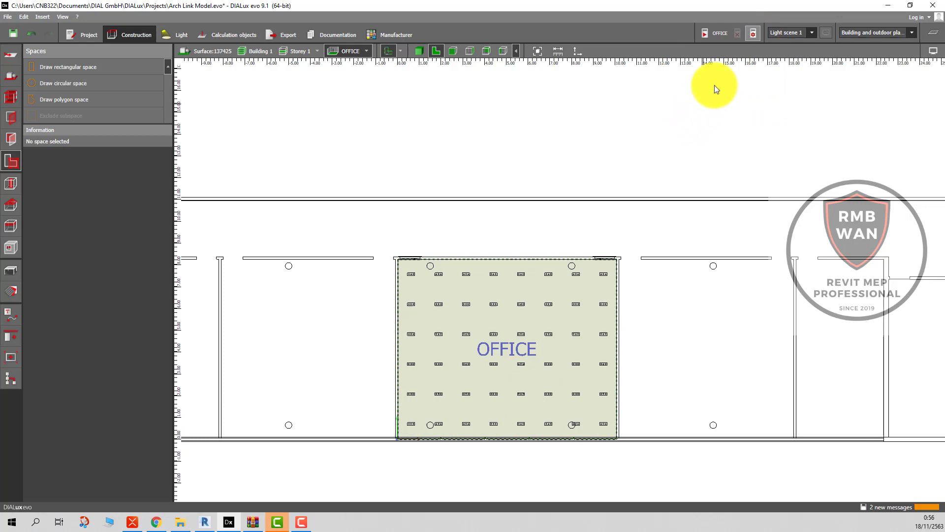
pyautogui.click(752, 36)
pyautogui.click(738, 90)
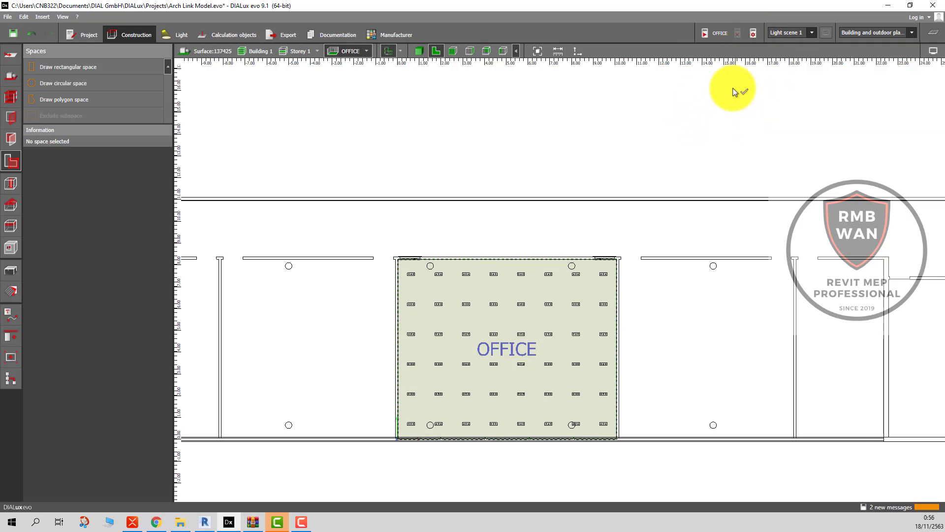
pyautogui.click(720, 35)
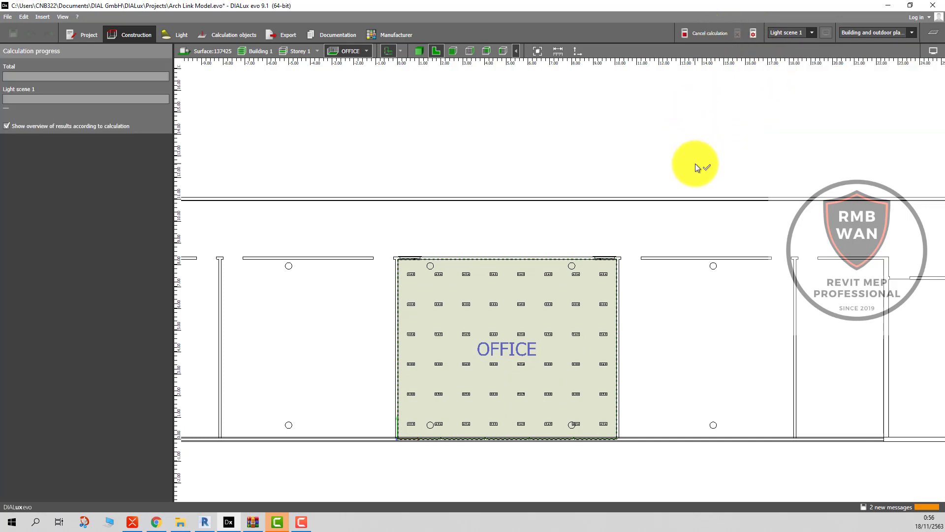
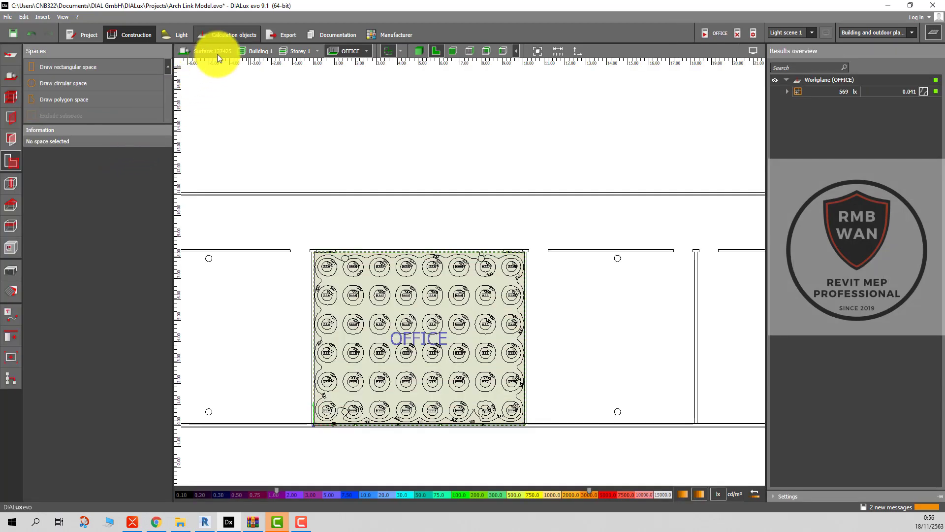
# Show the OFFICE workplane in false colours with a value chart of point illuminances (569 lx average).
pyautogui.click(239, 36)
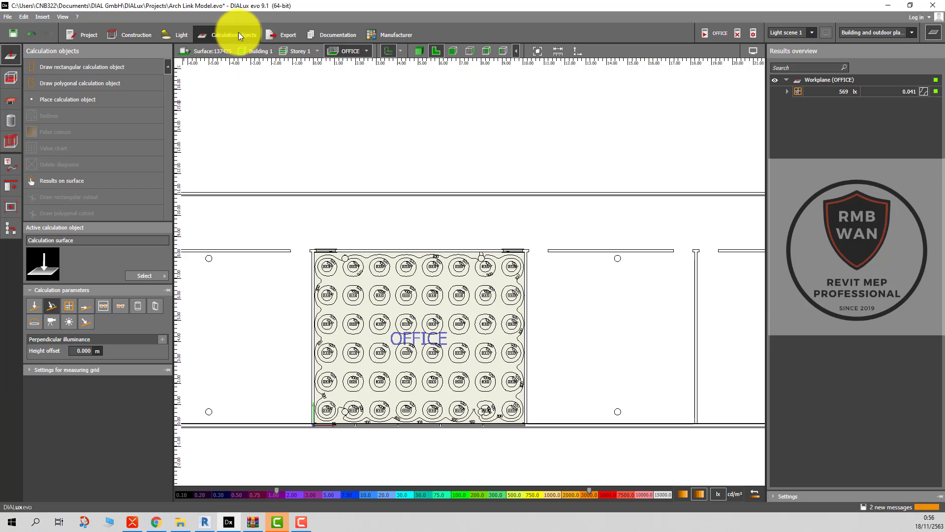
pyautogui.click(937, 37)
pyautogui.click(937, 38)
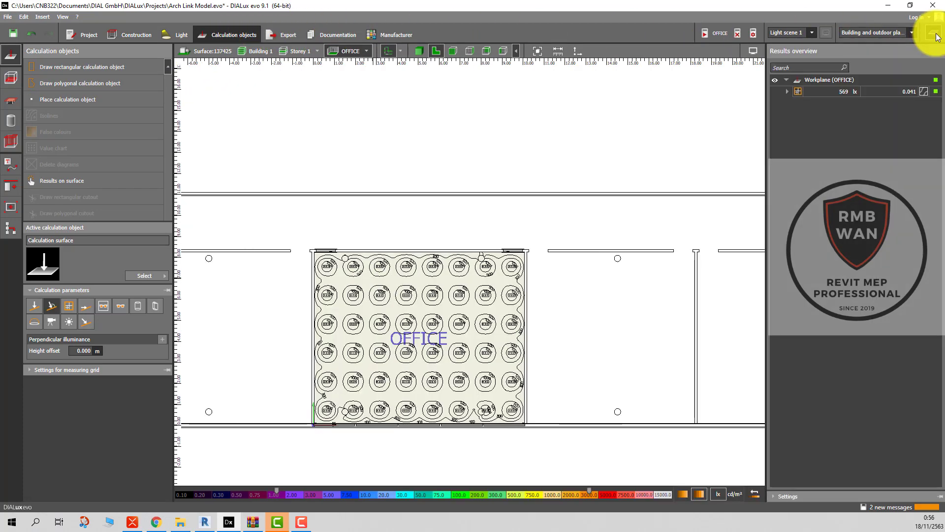
pyautogui.click(374, 278)
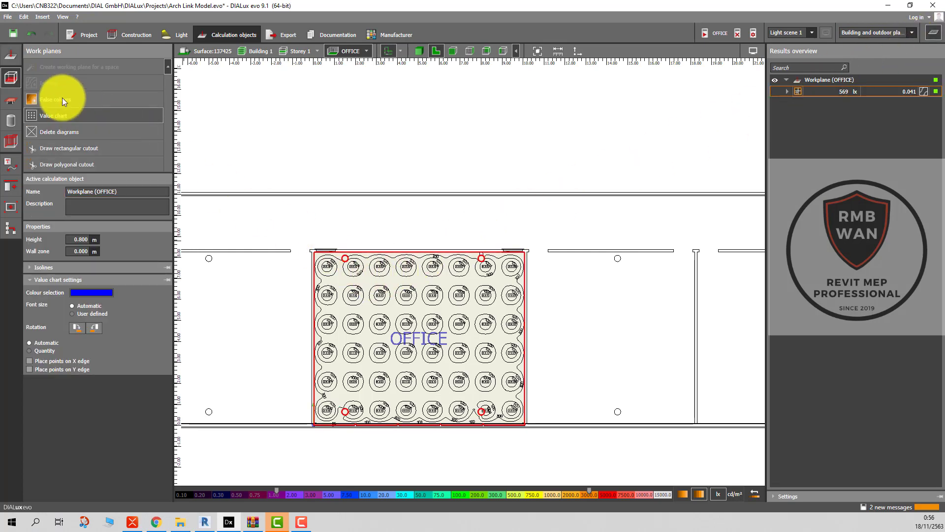
pyautogui.click(48, 101)
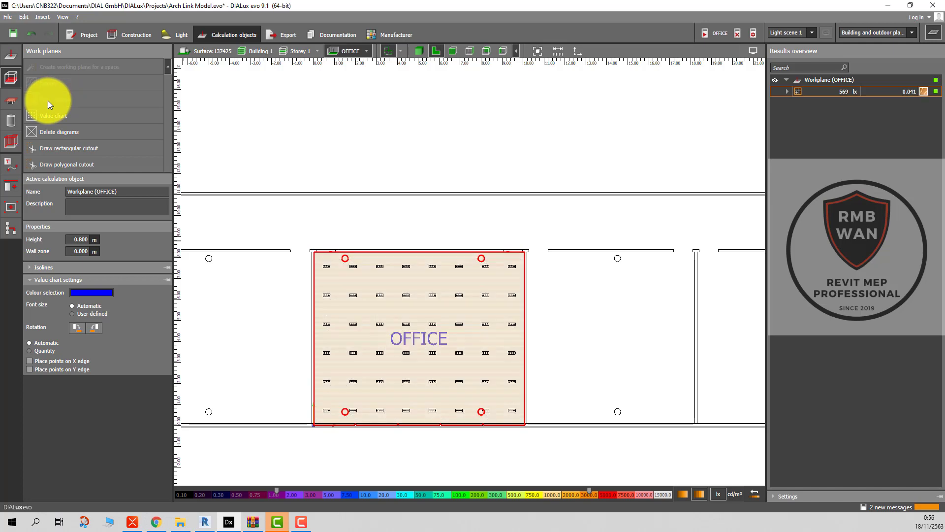
pyautogui.click(58, 117)
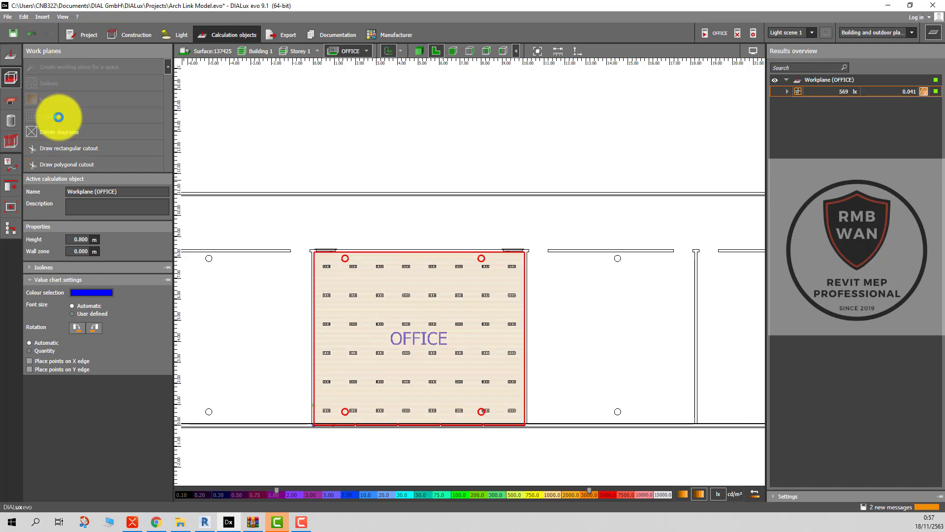
pyautogui.scroll(5, 348, 385)
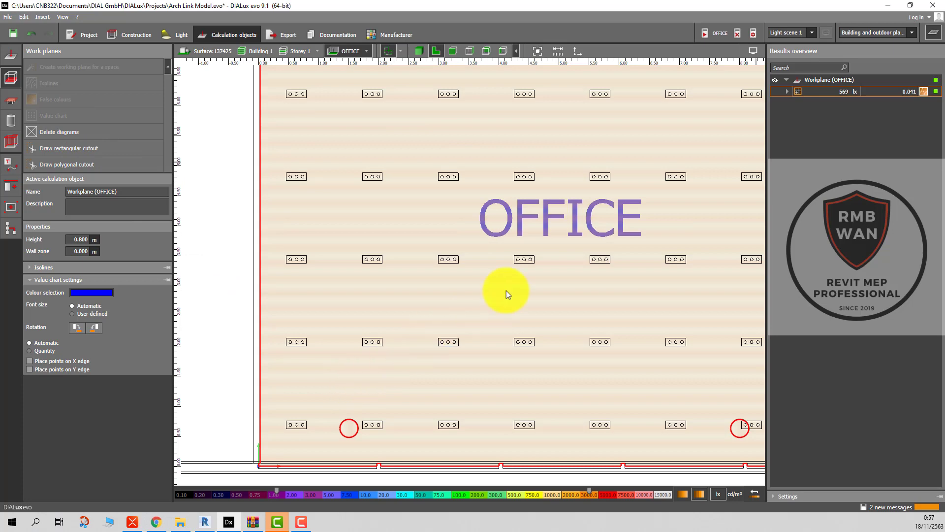
pyautogui.click(935, 35)
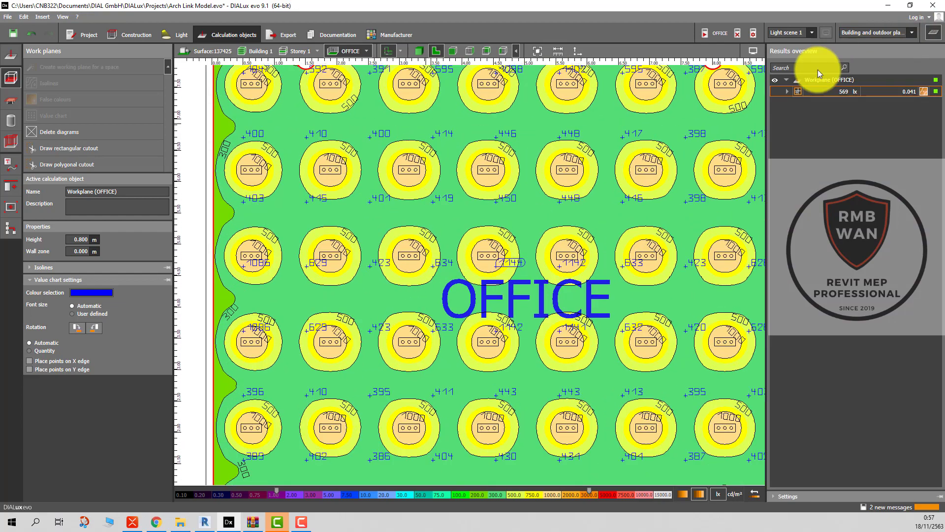
# Inspect the false-colour office in 3D, then return to the 2D plan with nothing selected.
pyautogui.scroll(5, 434, 191)
pyautogui.scroll(-3, 402, 196)
pyautogui.scroll(-3, 402, 196)
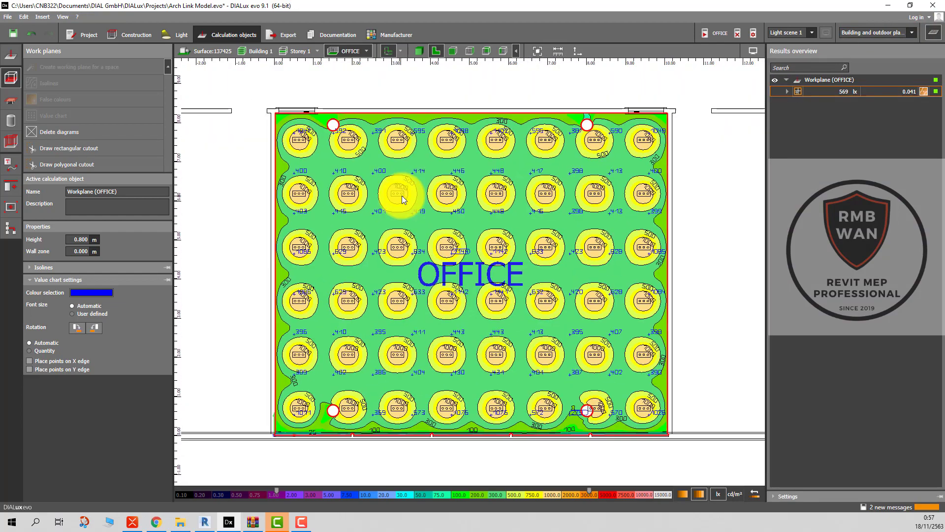
pyautogui.scroll(-2, 401, 196)
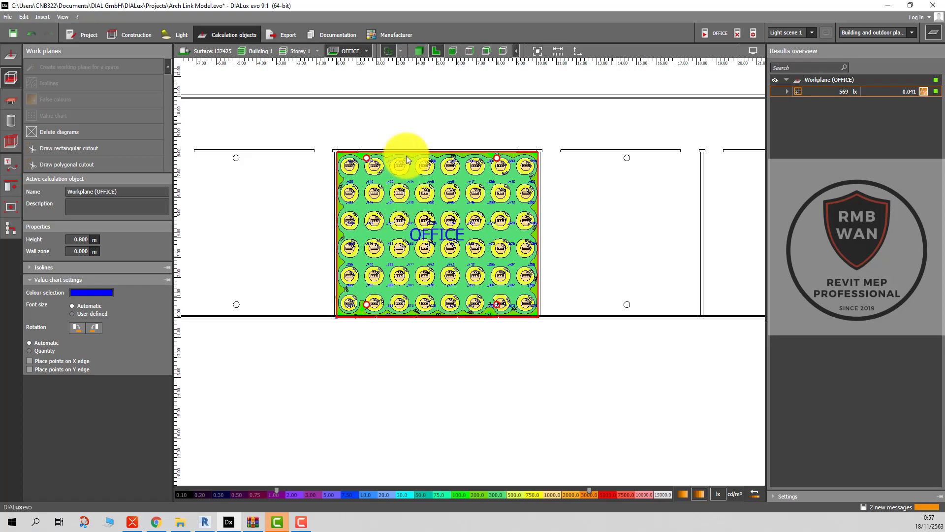
pyautogui.click(418, 48)
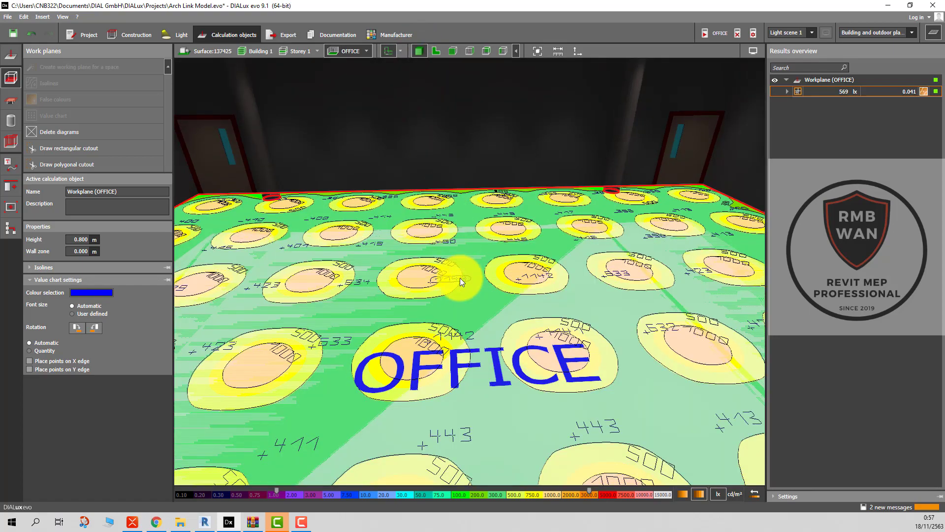
pyautogui.scroll(3, 460, 278)
pyautogui.scroll(3, 460, 277)
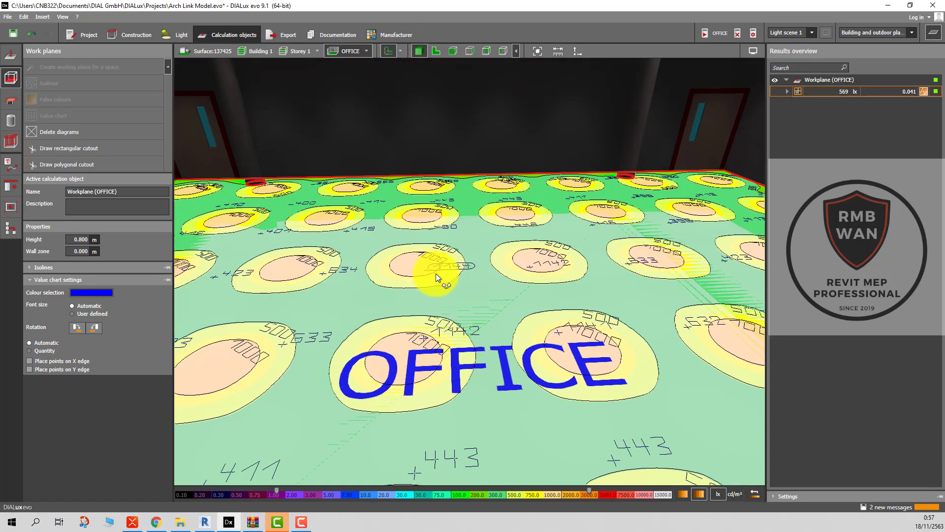
pyautogui.moveTo(436, 273)
pyautogui.mouseDown(button='right')
pyautogui.moveTo(463, 250)
pyautogui.moveTo(472, 263)
pyautogui.moveTo(475, 253)
pyautogui.moveTo(559, 234)
pyautogui.moveTo(566, 189)
pyautogui.moveTo(548, 264)
pyautogui.moveTo(492, 264)
pyautogui.moveTo(534, 349)
pyautogui.moveTo(487, 351)
pyautogui.moveTo(492, 380)
pyautogui.moveTo(492, 355)
pyautogui.moveTo(504, 344)
pyautogui.mouseUp(button='right')
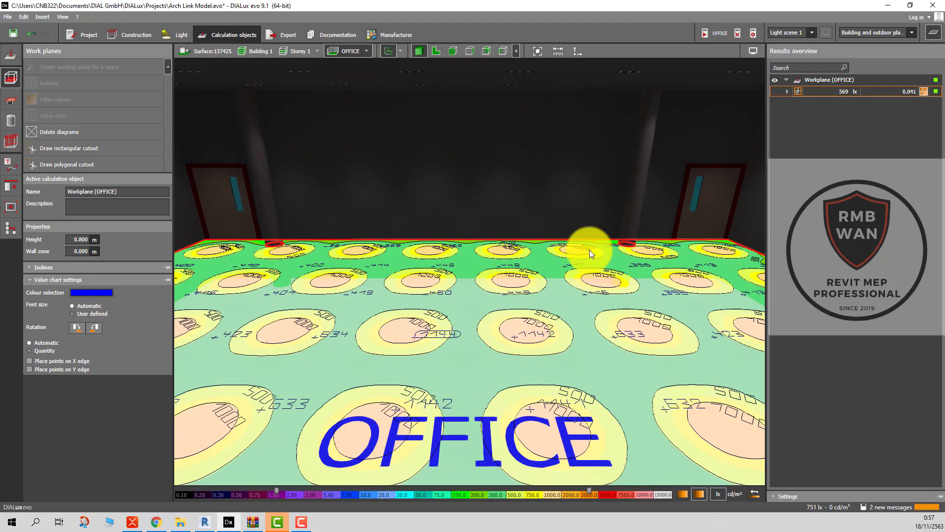
pyautogui.moveTo(558, 282)
pyautogui.mouseDown(button='right')
pyautogui.moveTo(436, 266)
pyautogui.moveTo(430, 280)
pyautogui.mouseUp(button='right')
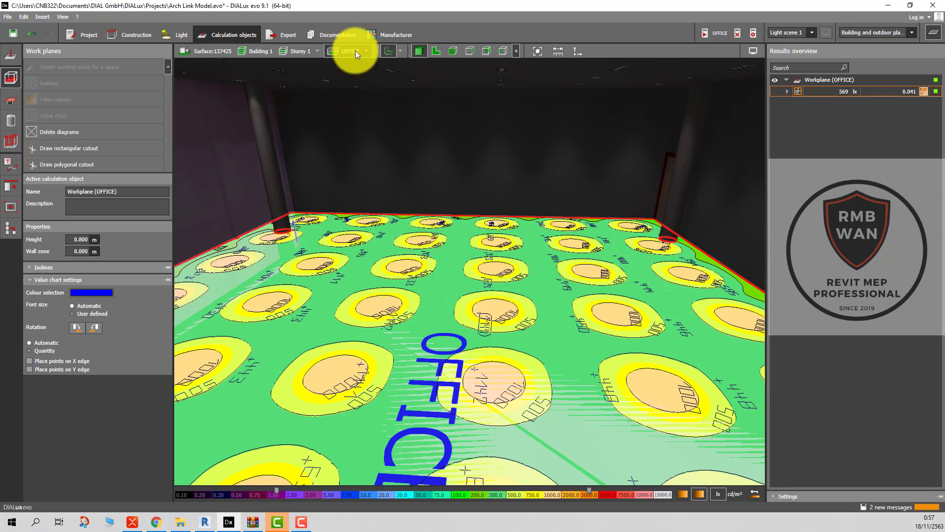
pyautogui.click(438, 52)
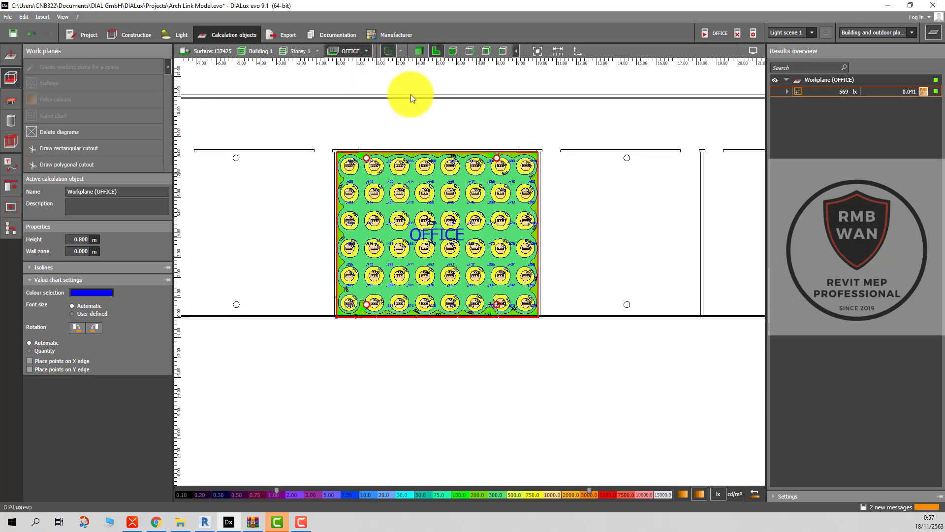
pyautogui.click(391, 131)
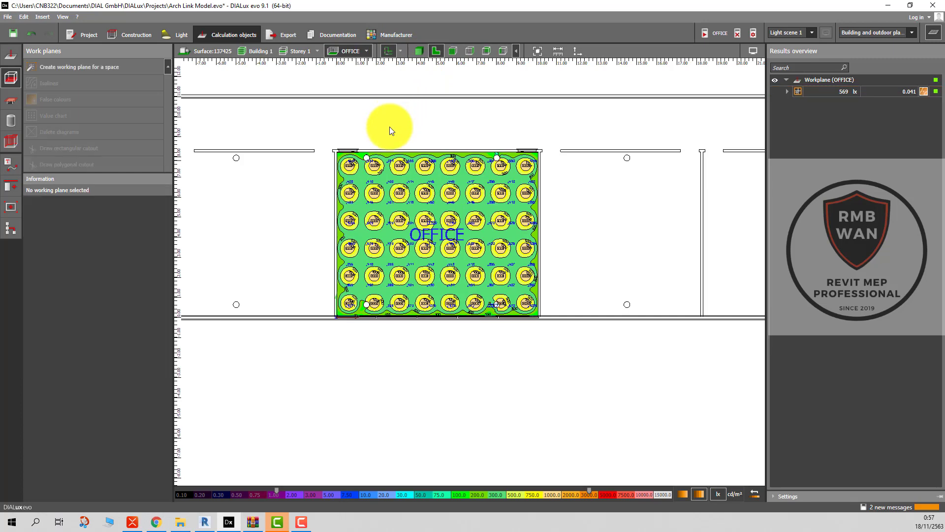
# Enter light planning mode and select a top-row luminaire, clearing the building selection.
pyautogui.scroll(3, 390, 130)
pyautogui.click(178, 37)
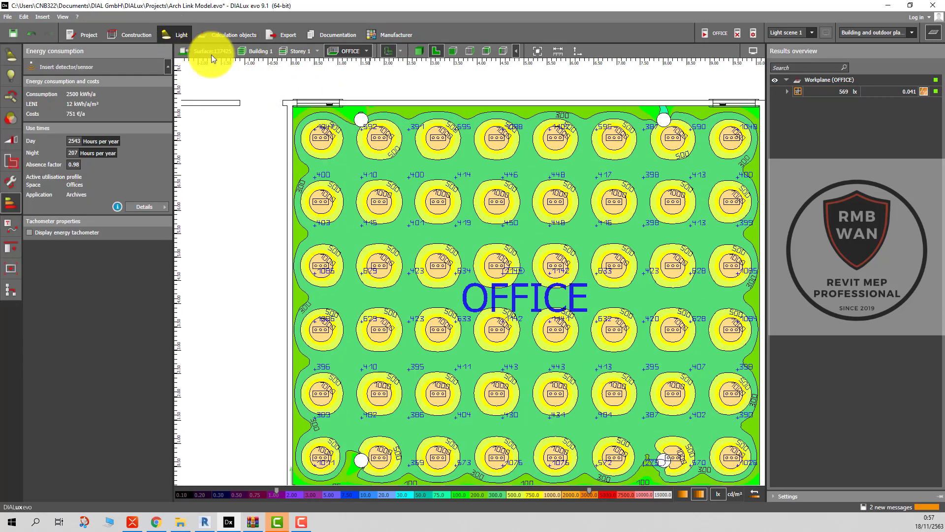
pyautogui.click(383, 136)
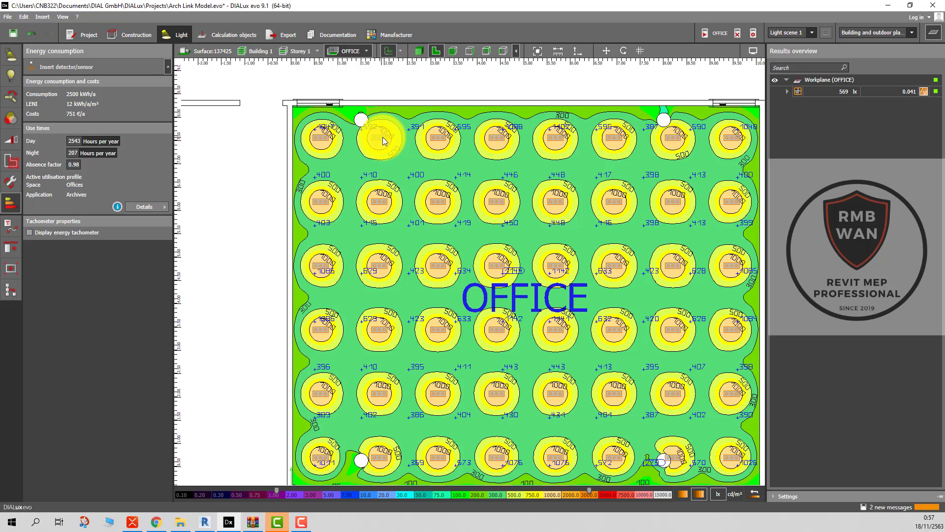
pyautogui.click(383, 137)
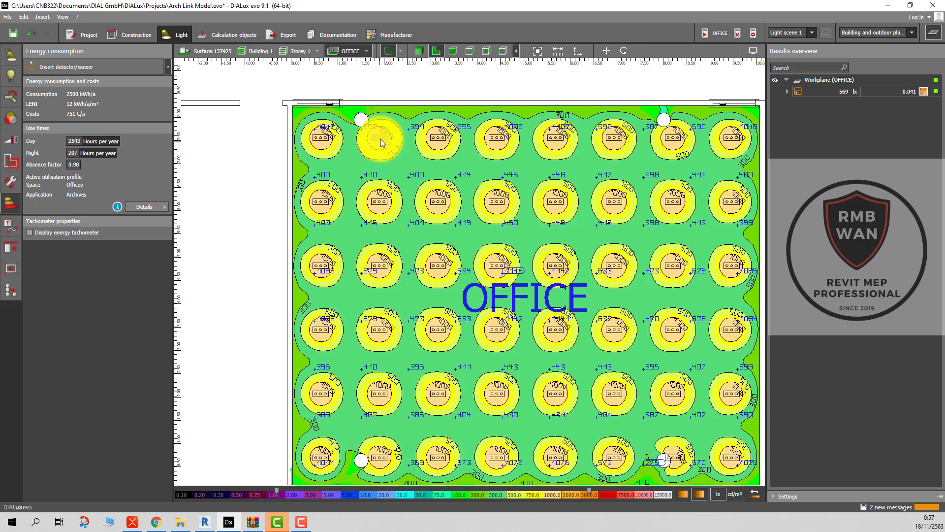
pyautogui.doubleClick(380, 138)
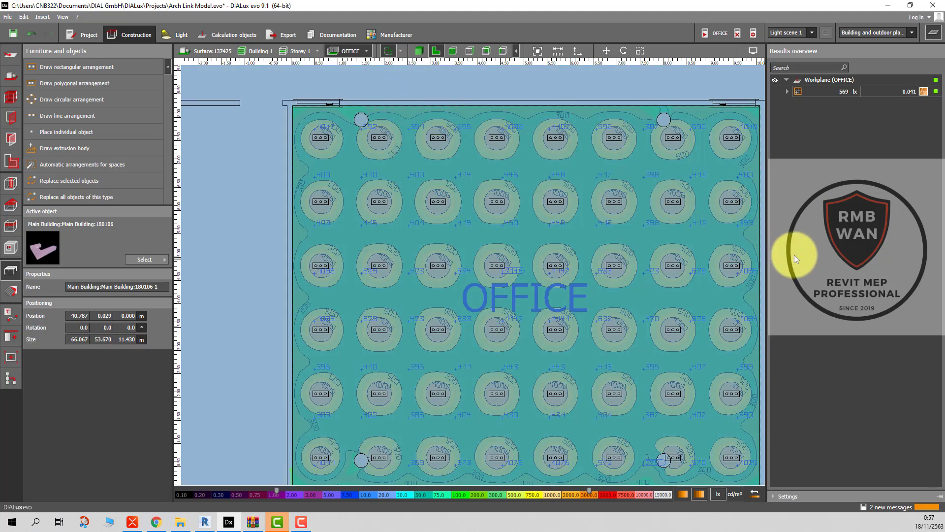
pyautogui.press('Escape')
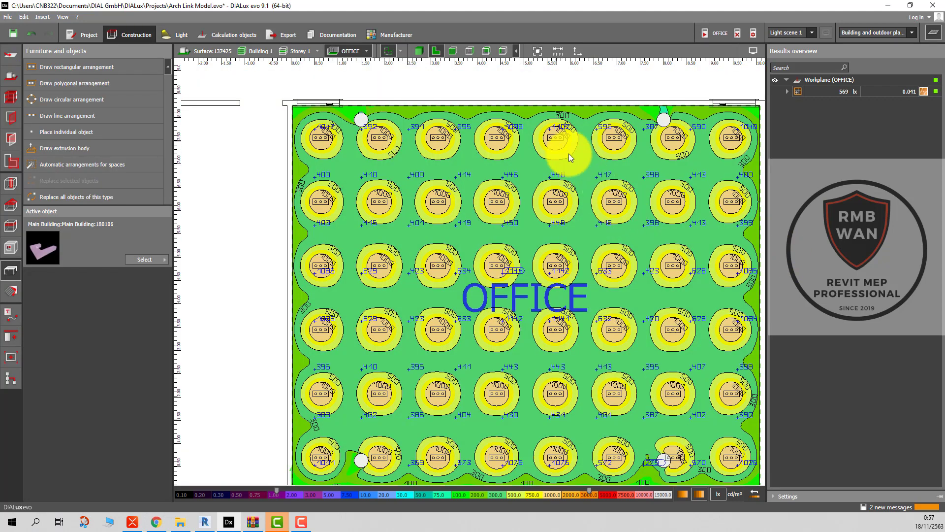
# Get back into light planning mode and pan up to the wall above the office.
pyautogui.click(558, 143)
pyautogui.scroll(-3, 558, 142)
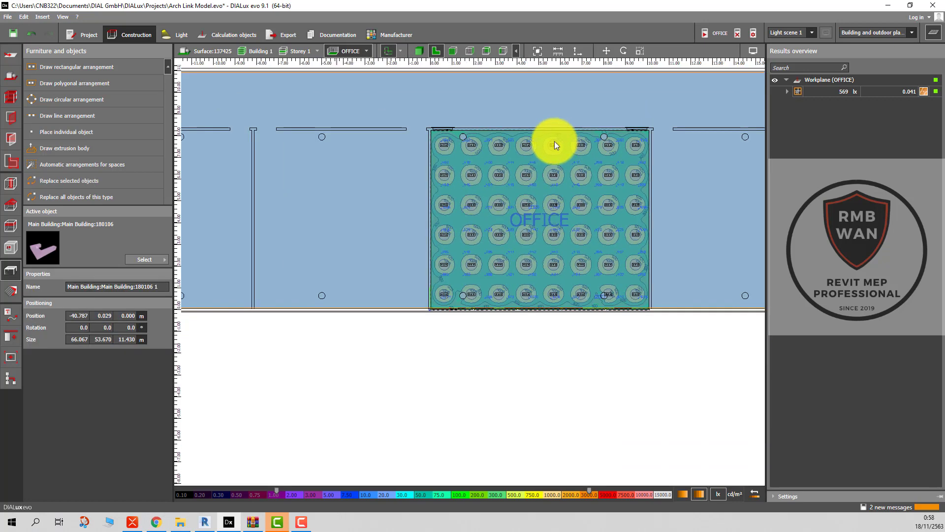
pyautogui.press('Escape')
pyautogui.scroll(2, 500, 177)
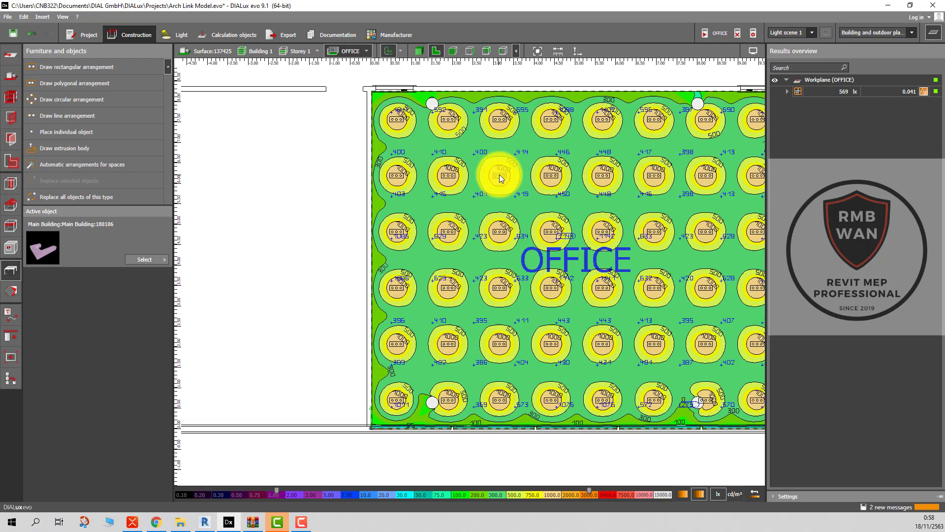
pyautogui.scroll(1, 501, 177)
pyautogui.click(500, 177)
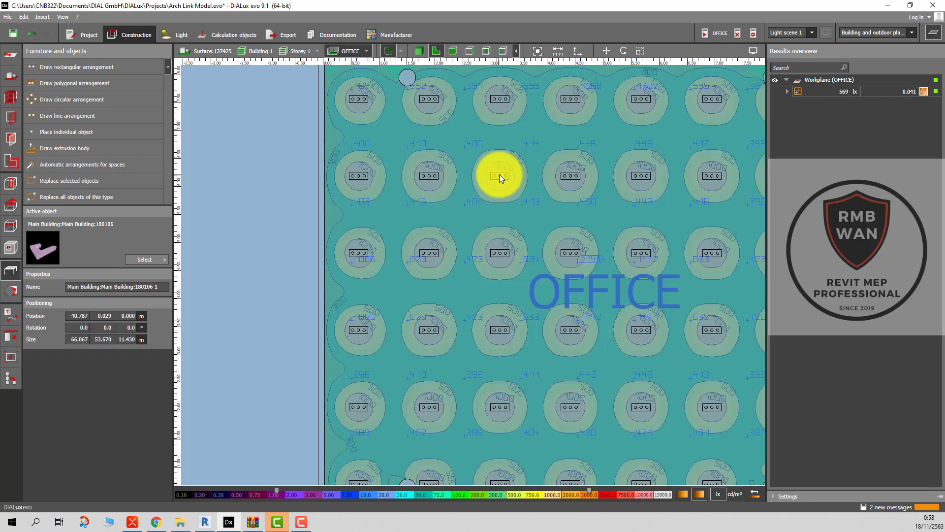
pyautogui.doubleClick(500, 177)
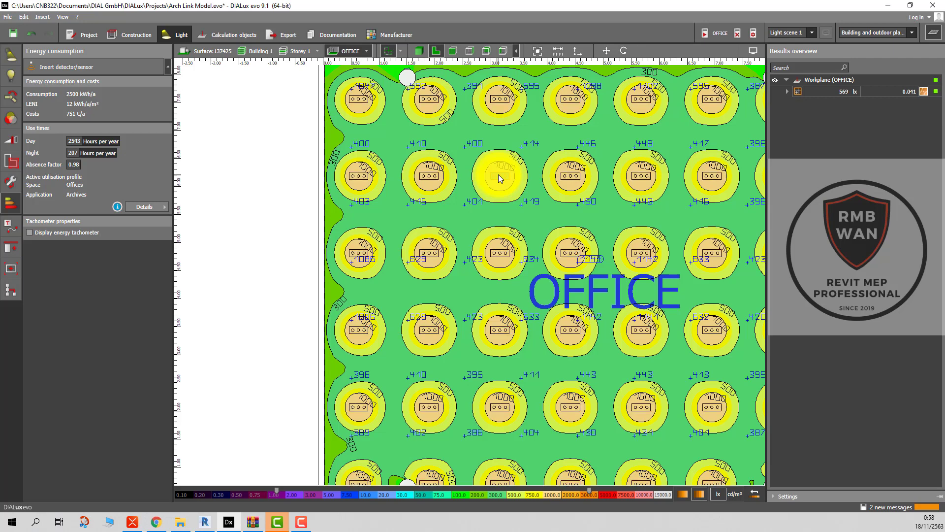
pyautogui.moveTo(499, 177); pyautogui.dragTo(501, 230, button='middle')
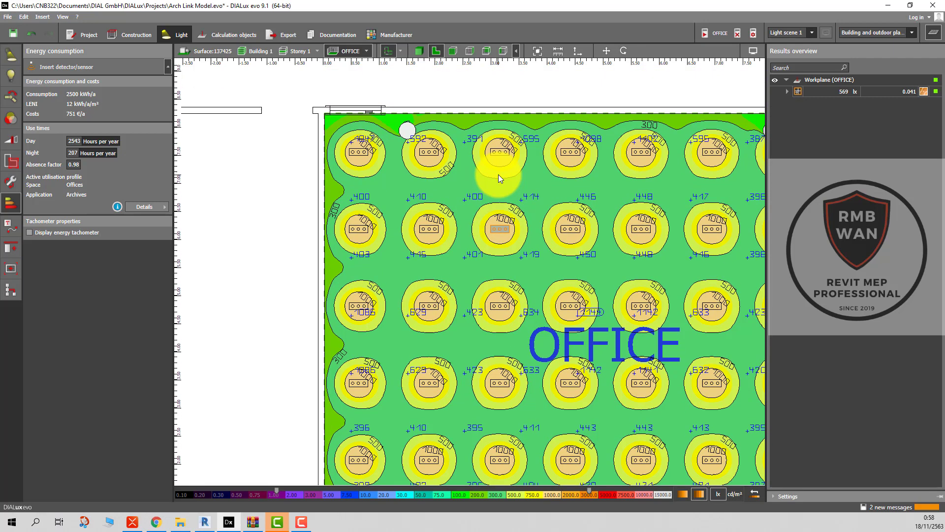
pyautogui.click(506, 230)
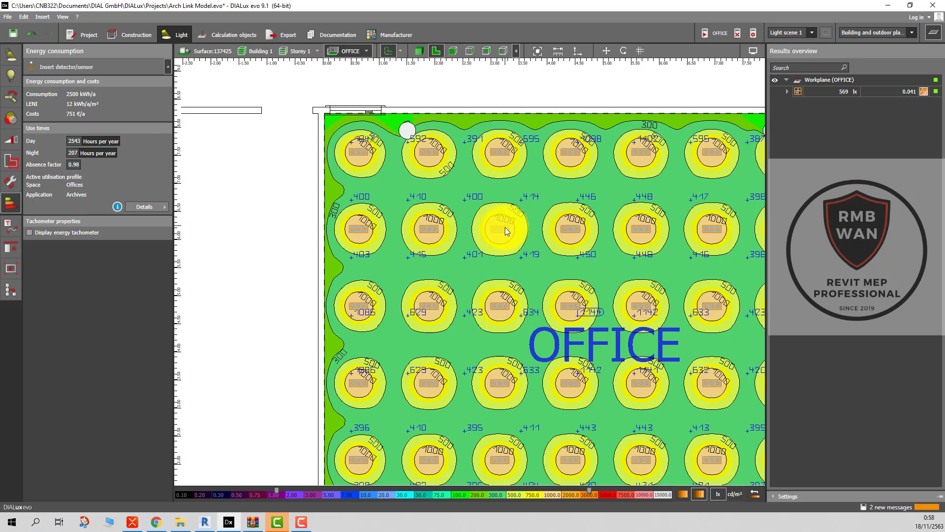
pyautogui.rightClick(503, 231)
pyautogui.press('Down')
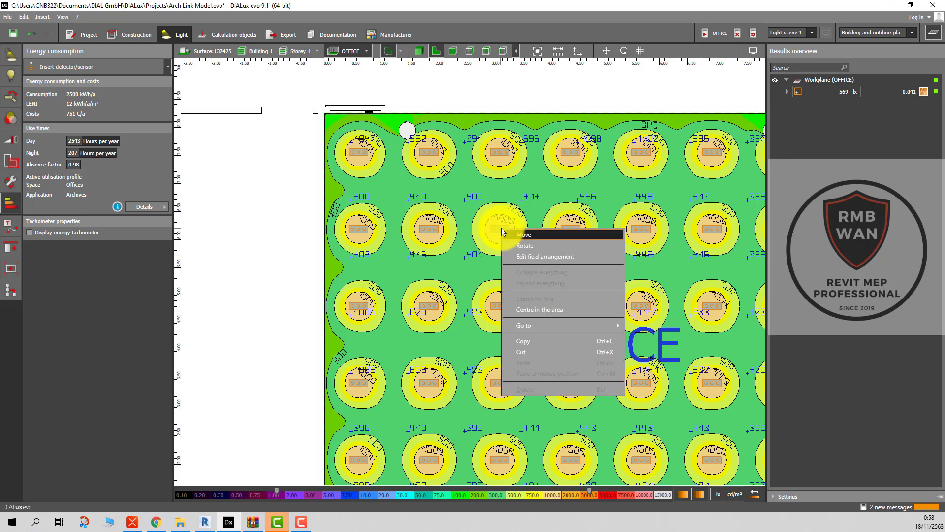
pyautogui.press('Down')
pyautogui.press('Down')
pyautogui.press('Down')
pyautogui.press('Down')
pyautogui.press('Up')
pyautogui.press('Down')
pyautogui.press('Down')
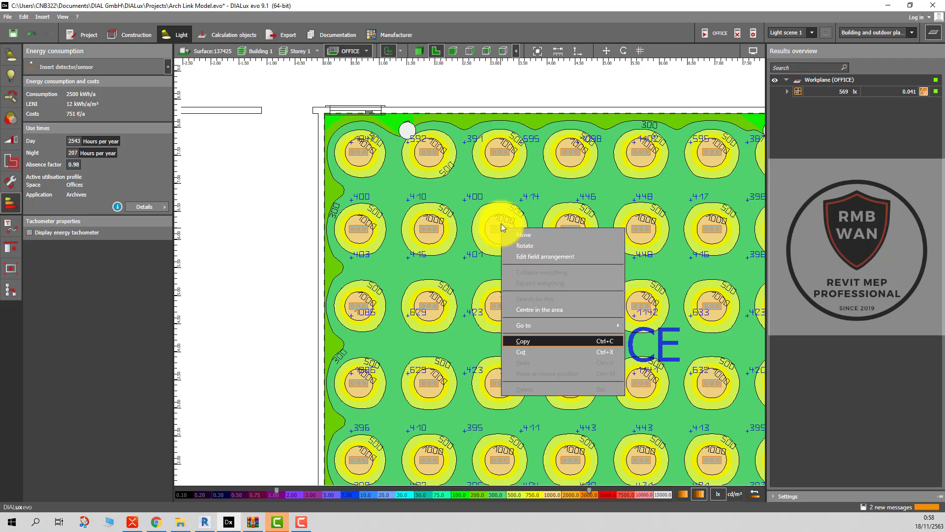
pyautogui.press('Up')
pyautogui.press('Up')
pyautogui.click(497, 150)
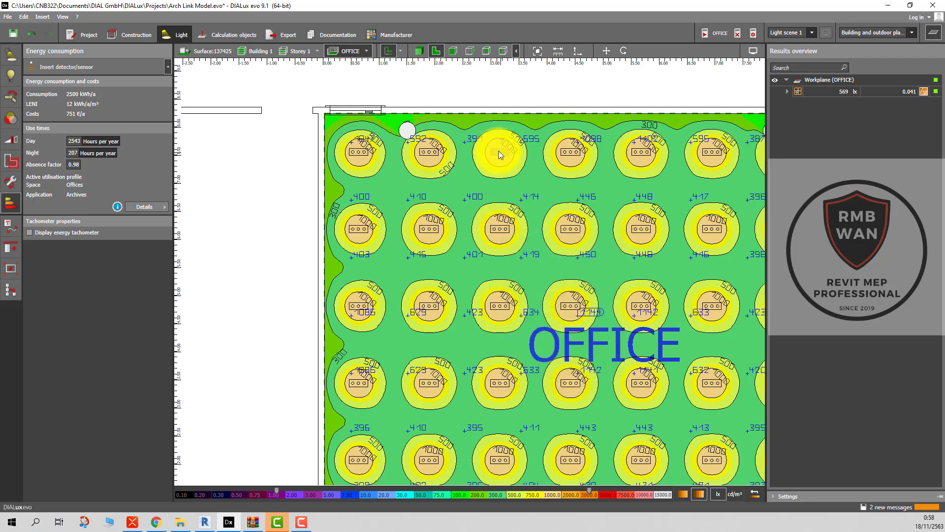
pyautogui.click(436, 153)
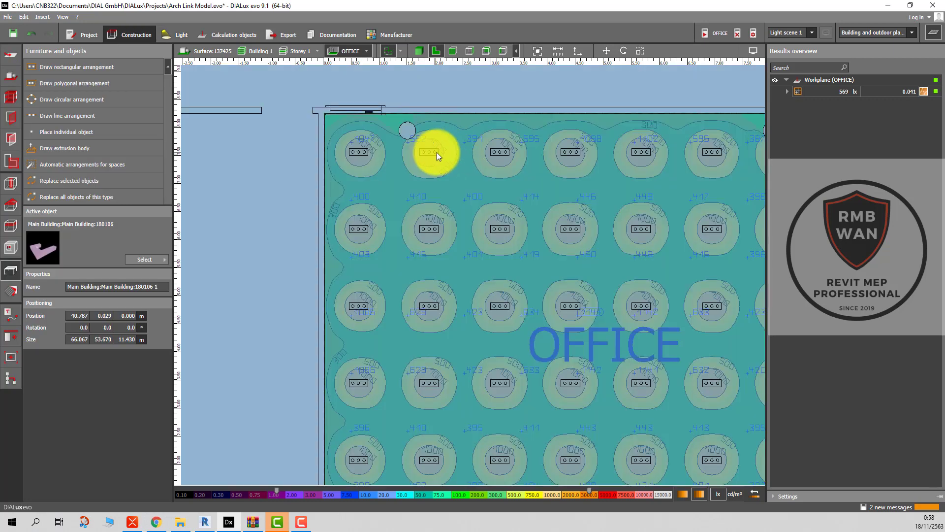
pyautogui.click(433, 152)
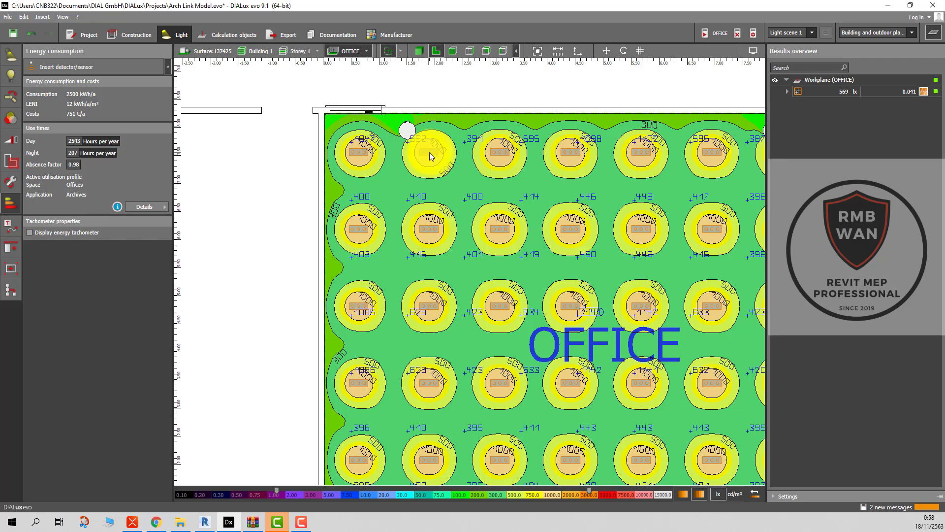
pyautogui.rightClick(429, 153)
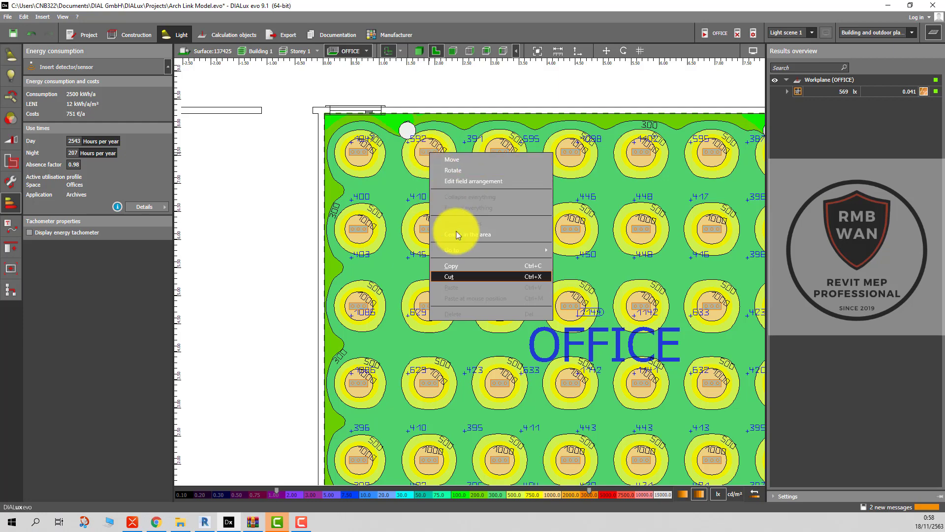
pyautogui.click(472, 279)
pyautogui.scroll(-3, 472, 278)
# View the office in 3D and orbit to a rotated top-down angle.
pyautogui.scroll(-1, 498, 332)
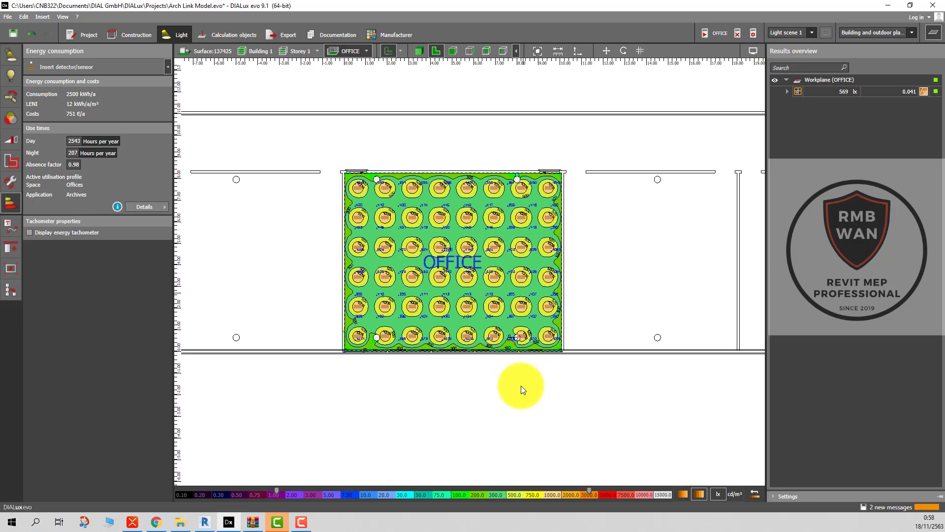
pyautogui.scroll(2, 521, 386)
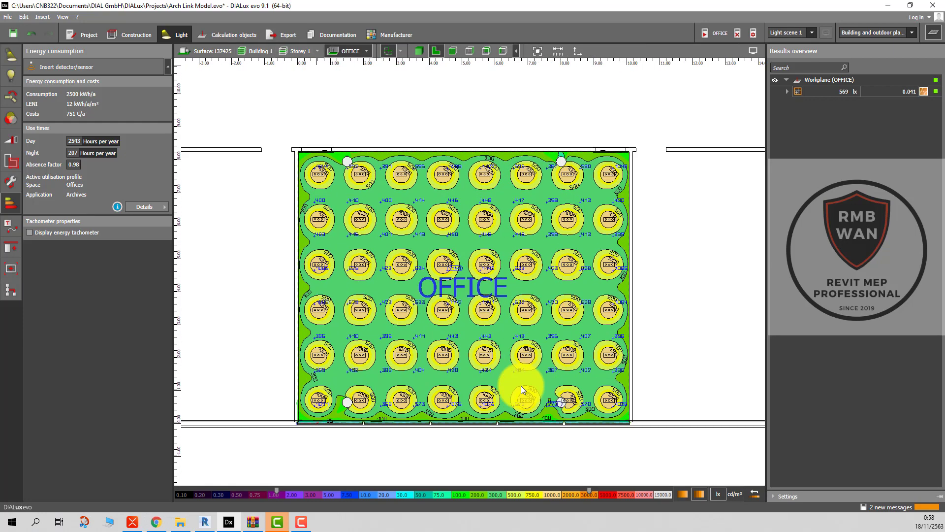
pyautogui.click(416, 48)
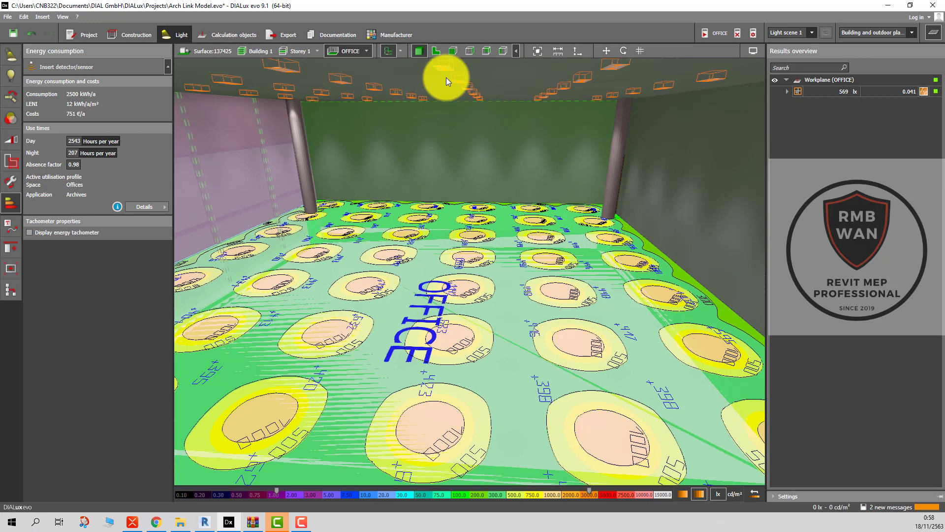
pyautogui.scroll(-5, 446, 78)
pyautogui.scroll(-5, 446, 78)
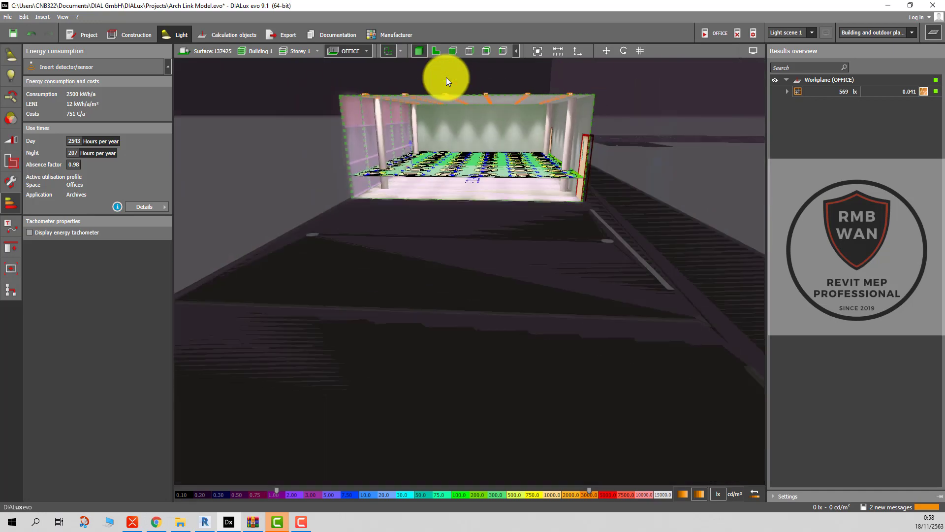
pyautogui.scroll(5, 485, 158)
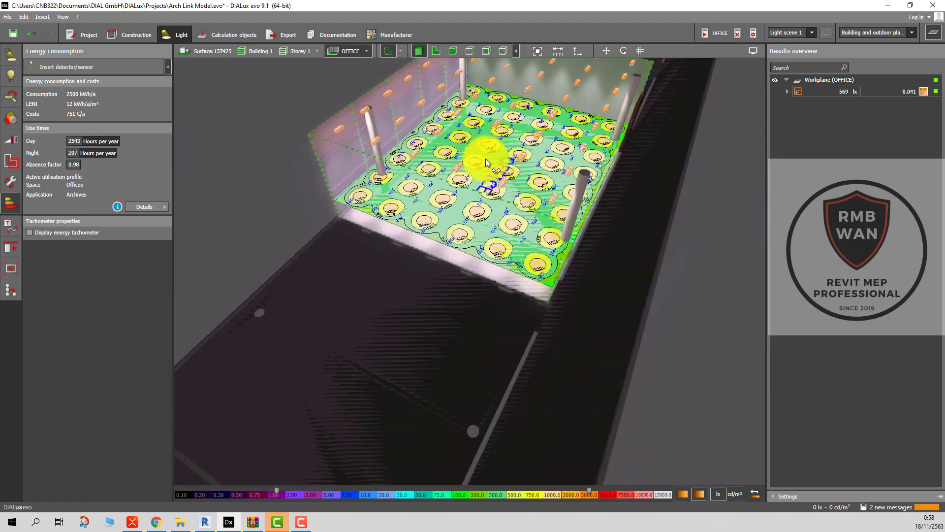
pyautogui.moveTo(485, 159)
pyautogui.mouseDown(button='middle')
pyautogui.moveTo(435, 149)
pyautogui.moveTo(474, 123)
pyautogui.mouseUp(button='middle')
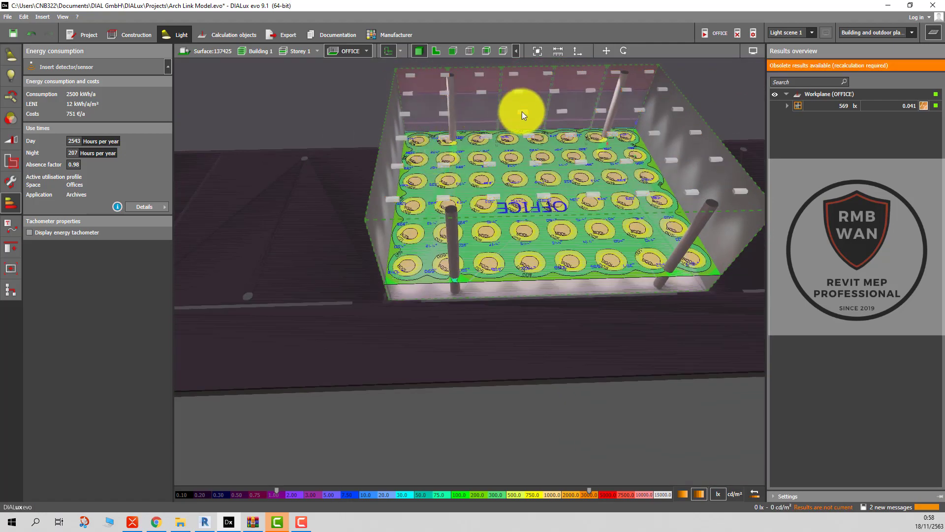
pyautogui.scroll(-3, 465, 96)
pyautogui.moveTo(464, 97)
pyautogui.mouseDown(button='middle')
pyautogui.moveTo(551, 180)
pyautogui.moveTo(480, 122)
pyautogui.moveTo(470, 94)
pyautogui.moveTo(454, 91)
pyautogui.mouseUp(button='middle')
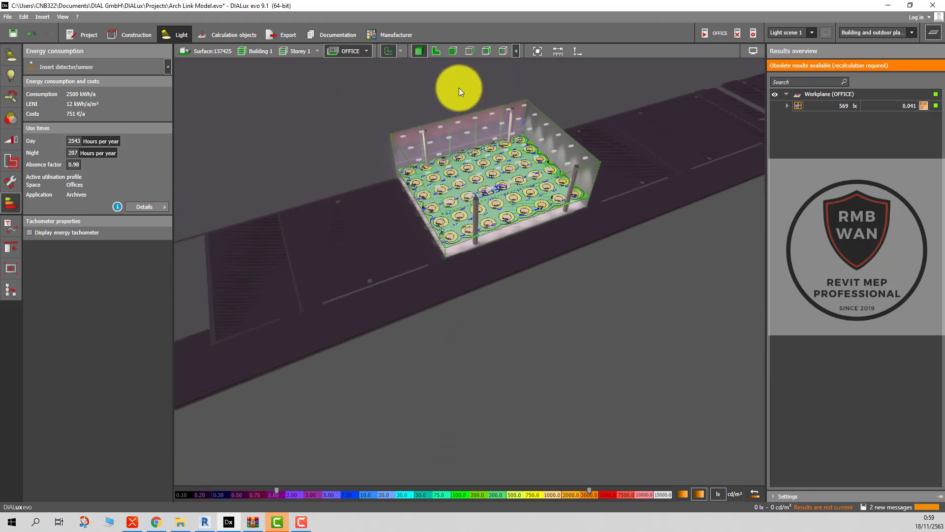
# Drag-select the luminaires across the room, ending with the back-left corner group.
pyautogui.moveTo(459, 88); pyautogui.dragTo(618, 236)
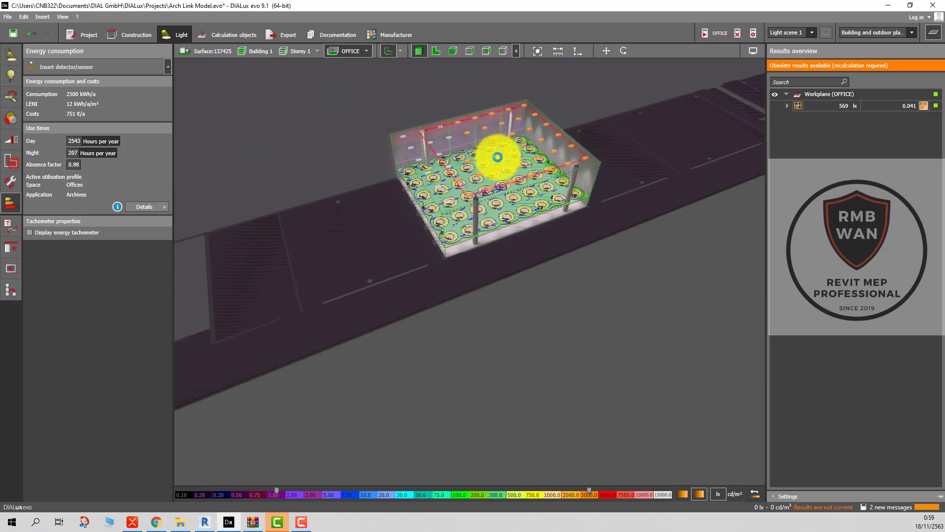
pyautogui.moveTo(429, 116)
pyautogui.mouseDown(button='middle')
pyautogui.moveTo(474, 151)
pyautogui.moveTo(388, 125)
pyautogui.moveTo(332, 122)
pyautogui.mouseUp(button='middle')
pyautogui.moveTo(388, 96); pyautogui.dragTo(571, 203)
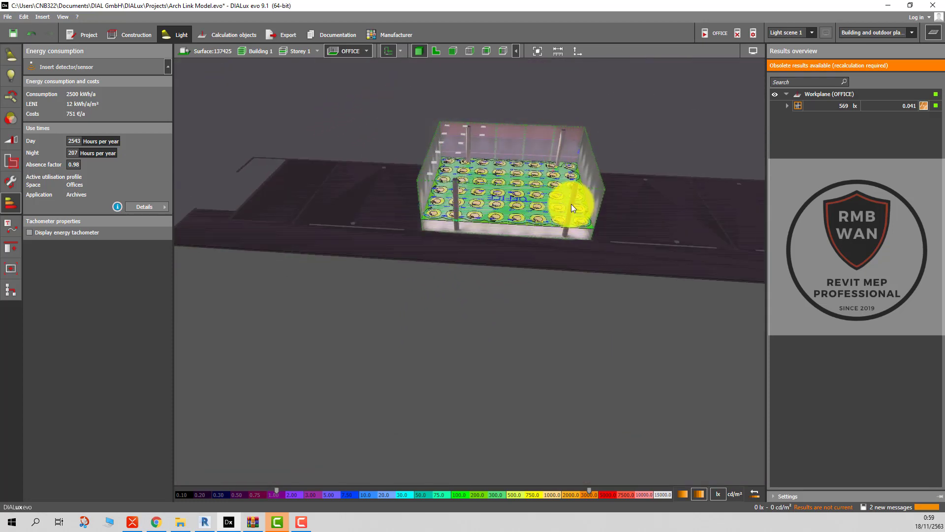
pyautogui.moveTo(395, 96); pyautogui.dragTo(530, 211)
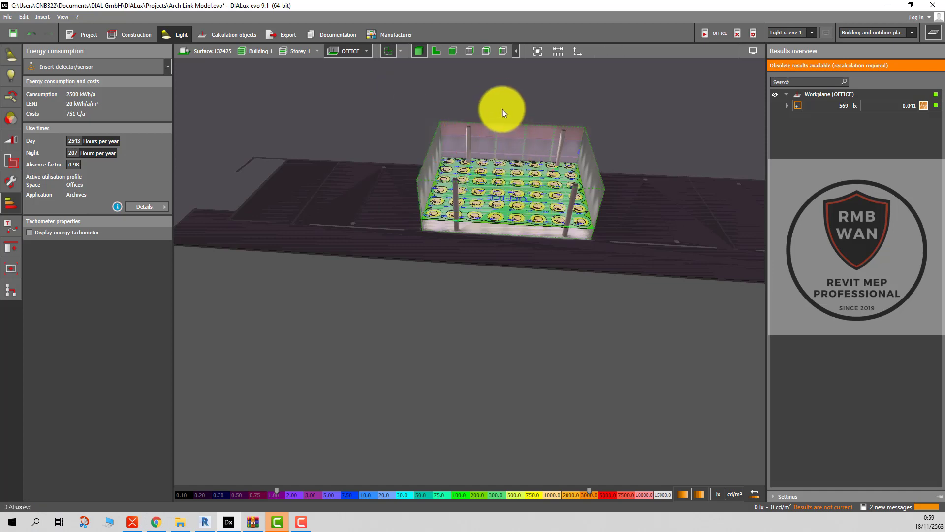
# Return to the 2D plan in light mode and delete the obsolete office results.
pyautogui.scroll(5, 463, 73)
pyautogui.click(463, 73)
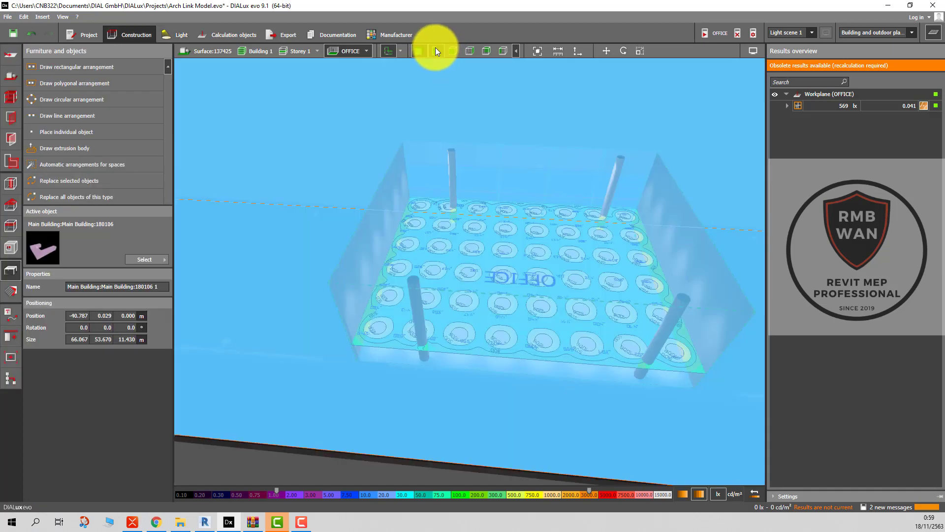
pyautogui.click(436, 50)
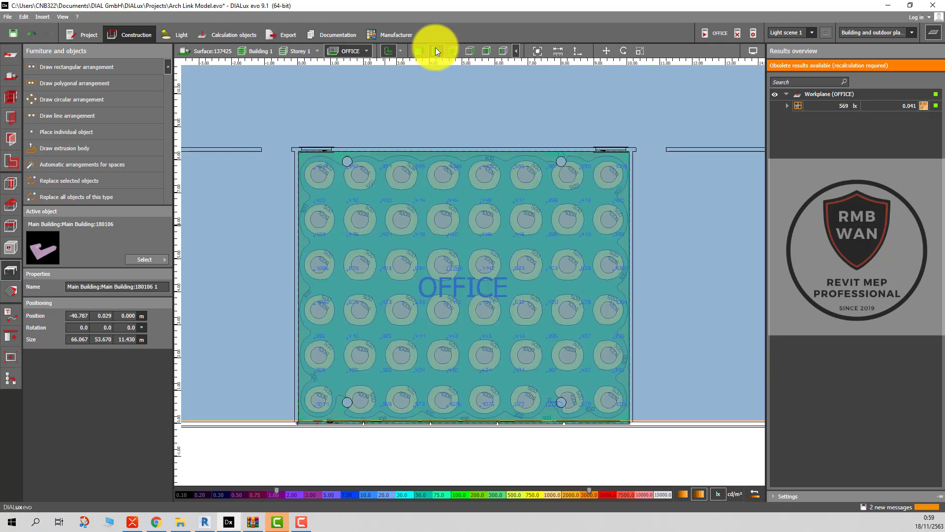
pyautogui.click(170, 34)
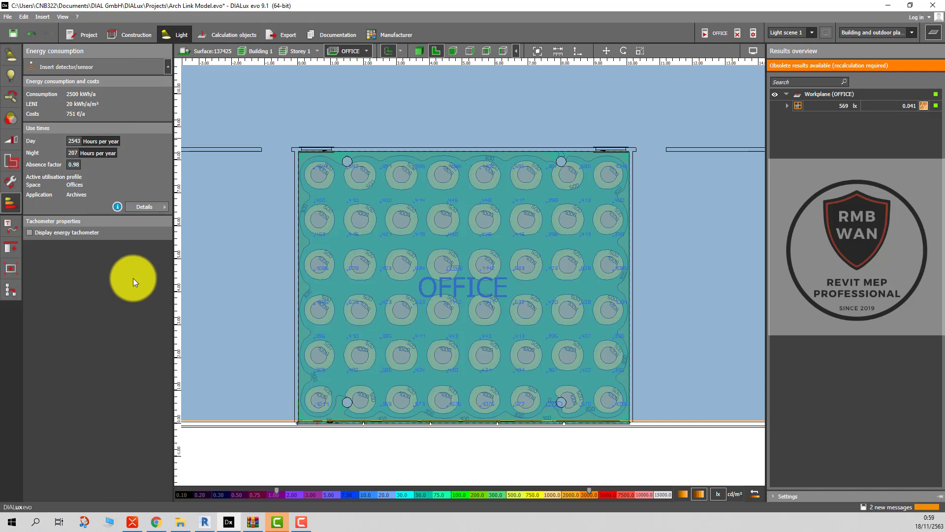
pyautogui.click(142, 33)
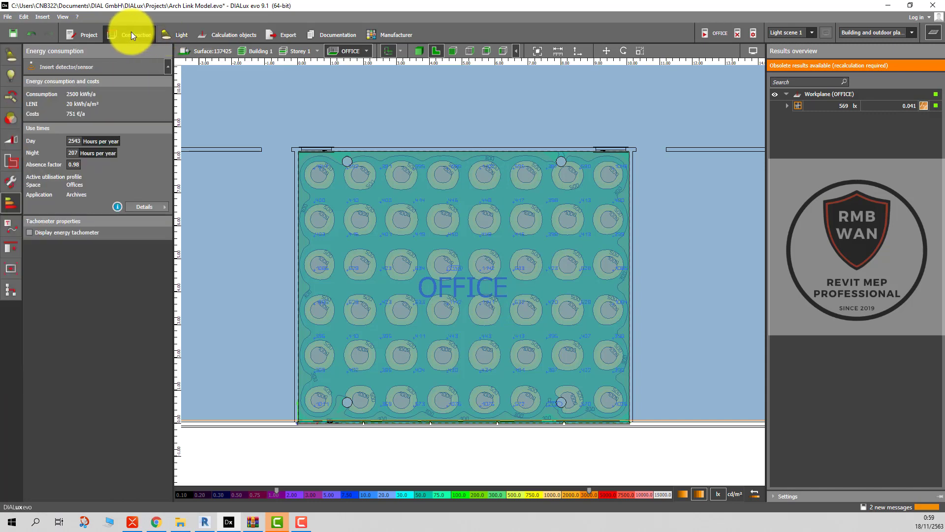
pyautogui.click(131, 32)
pyautogui.click(176, 33)
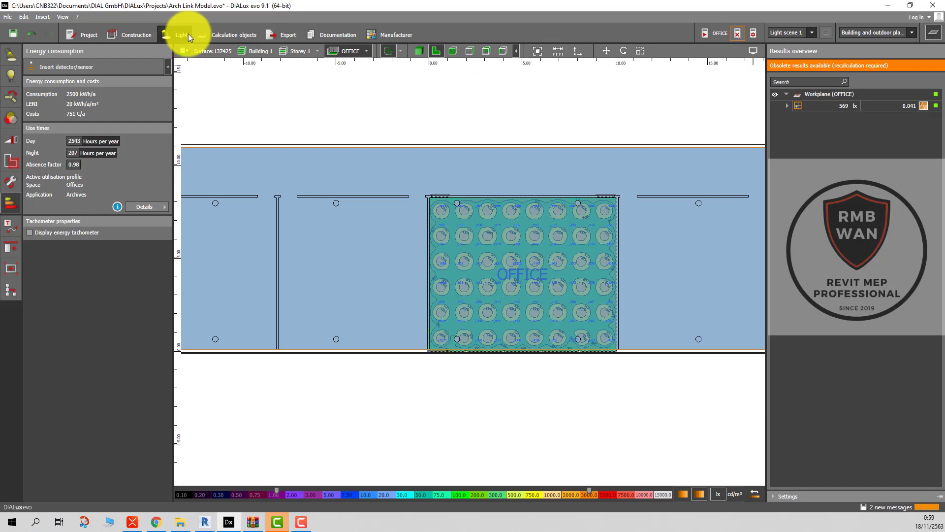
pyautogui.click(736, 31)
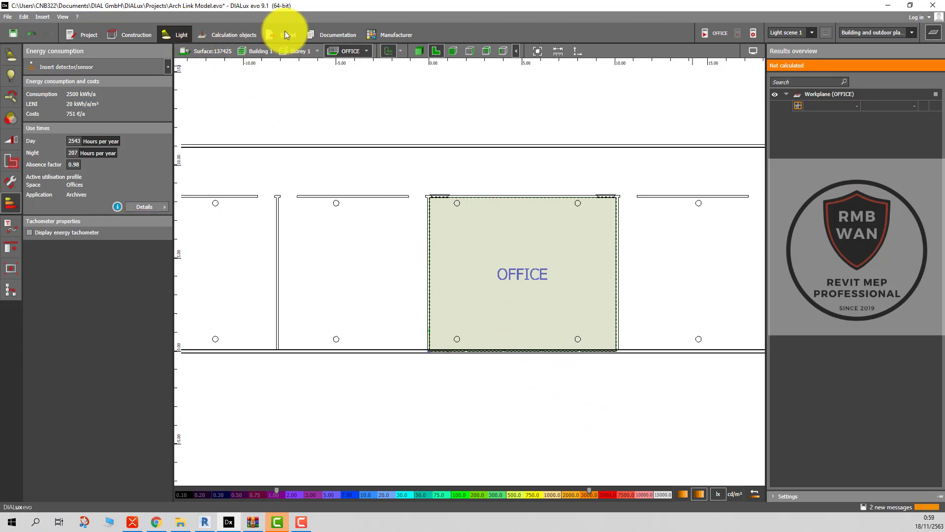
# Calculate the entire project in Standard mode instead of Fast.
pyautogui.click(748, 32)
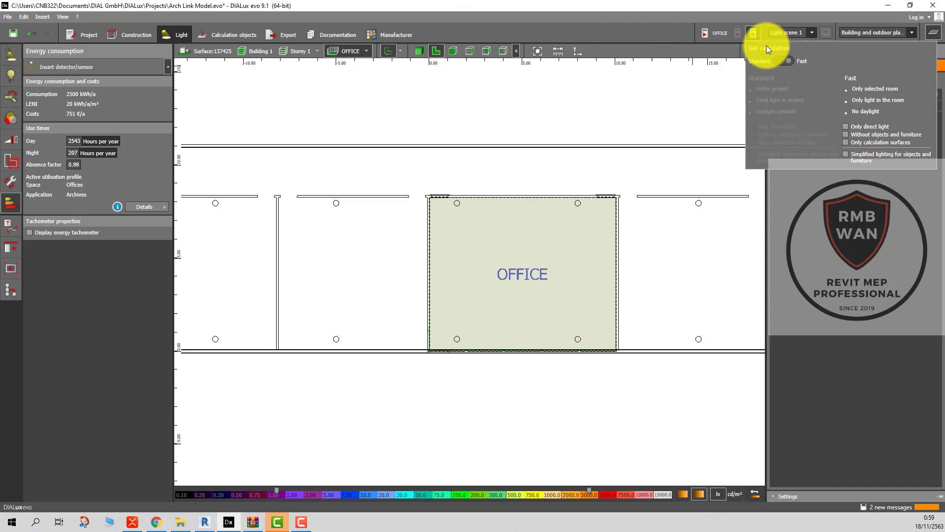
pyautogui.click(786, 63)
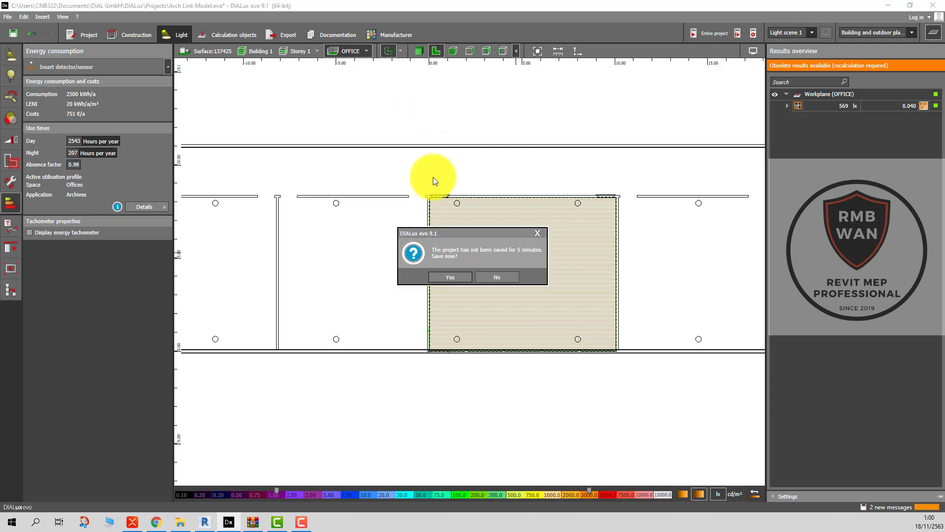
# Save the project, refresh the office false-colour results and go back to light planning.
pyautogui.click(455, 279)
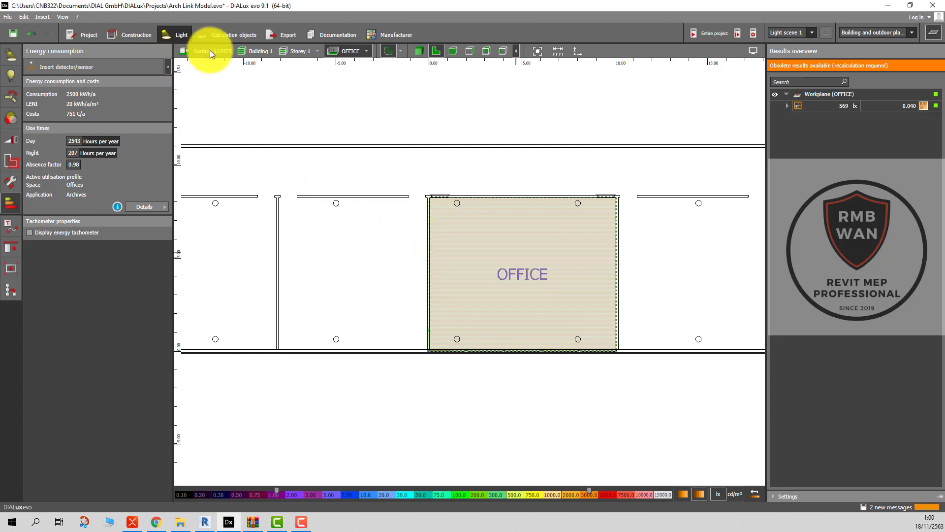
pyautogui.click(862, 68)
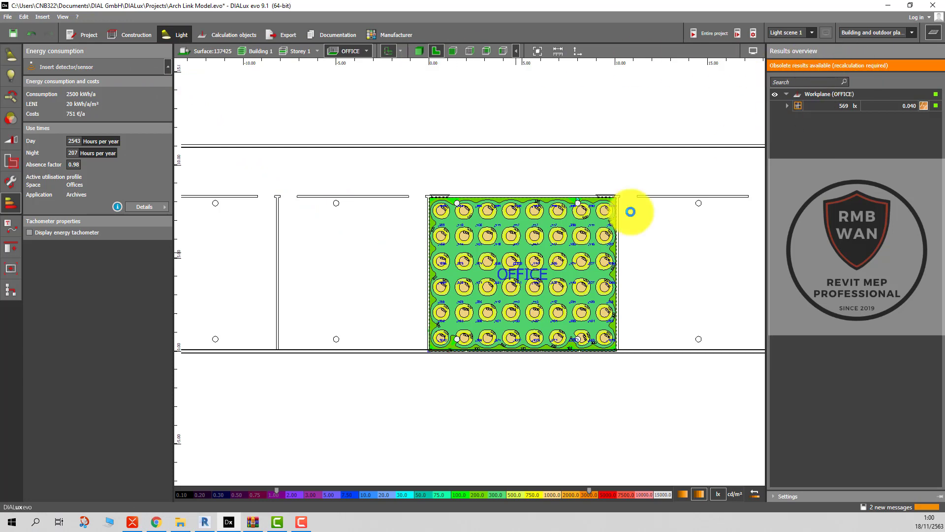
pyautogui.click(398, 354)
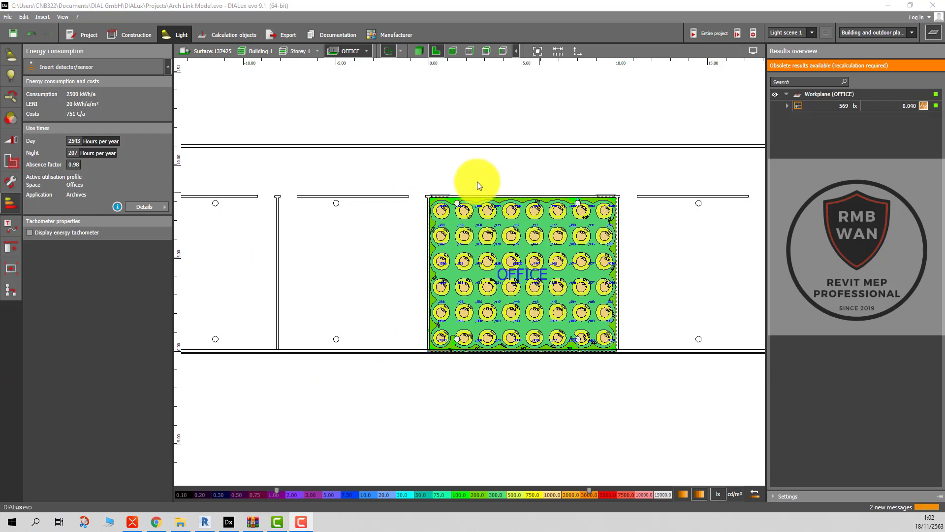
pyautogui.click(500, 244)
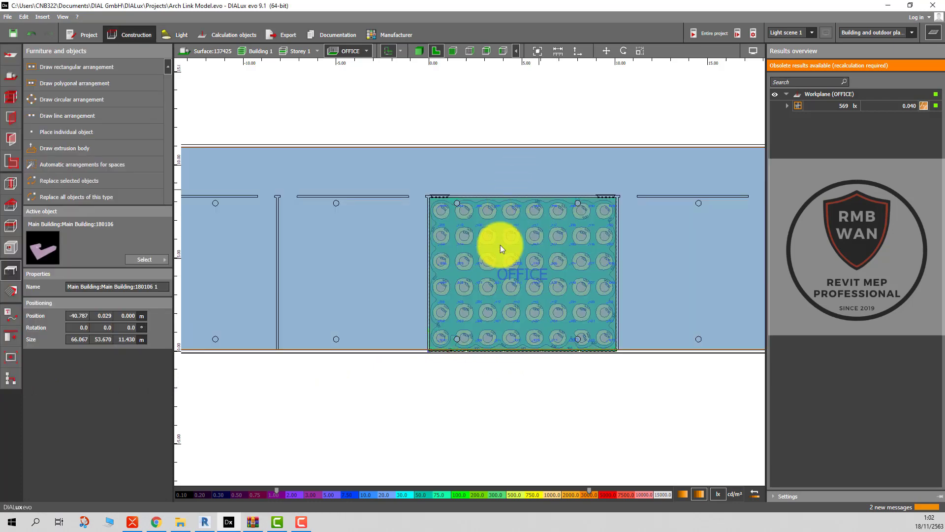
pyautogui.click(459, 415)
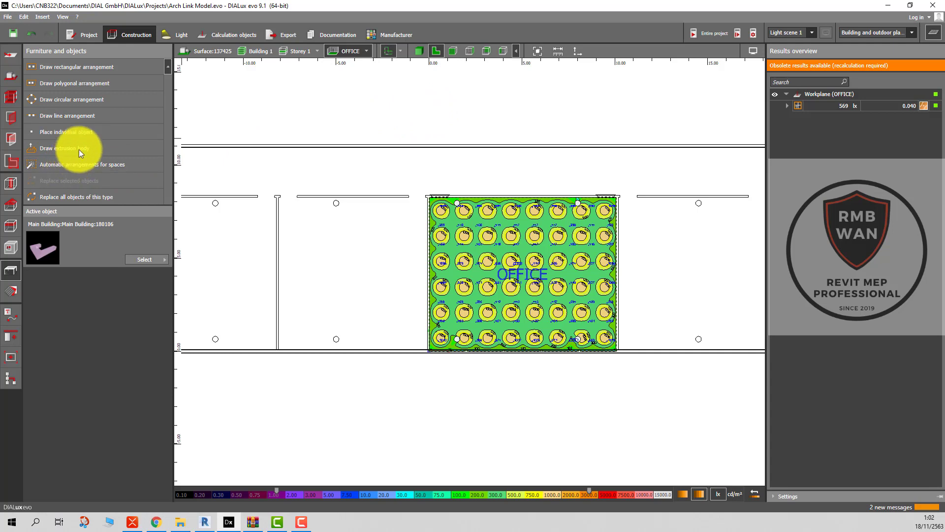
pyautogui.click(179, 33)
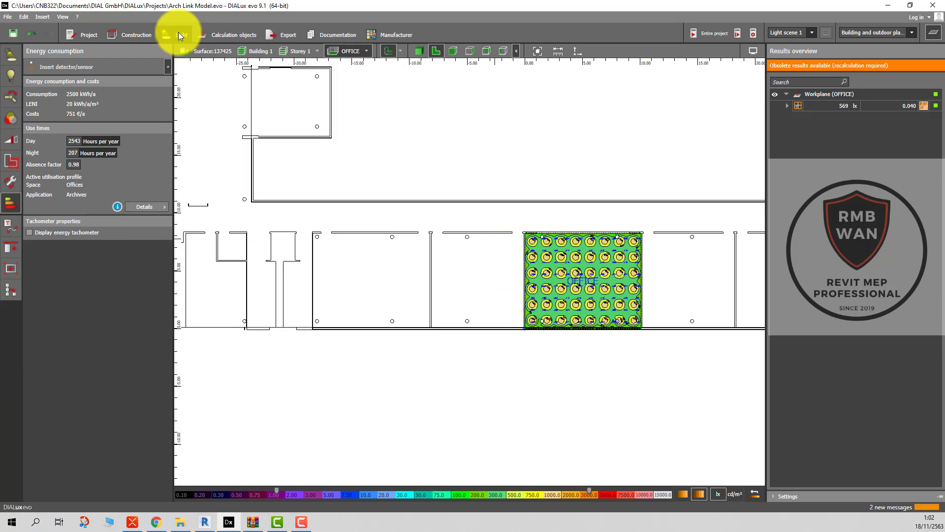
# Switch the view to Room 4 from the storey's room list.
pyautogui.click(366, 51)
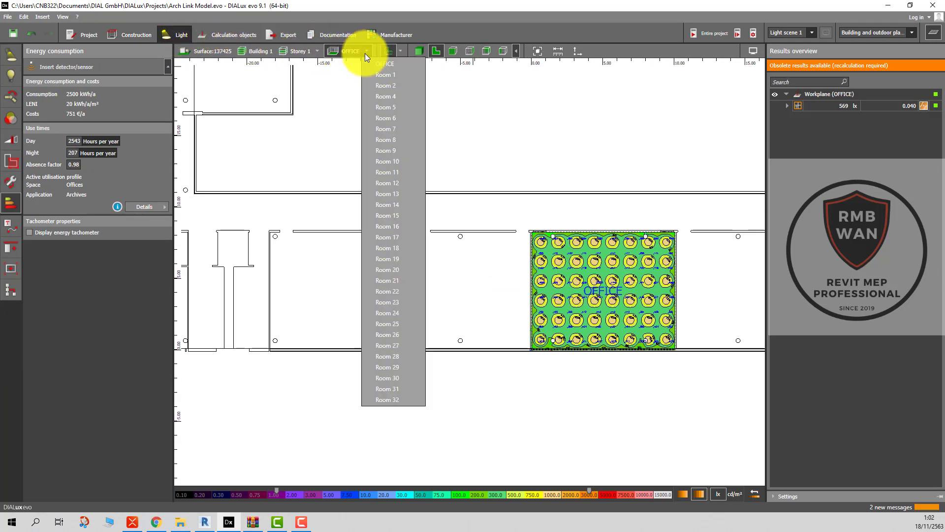
pyautogui.click(397, 97)
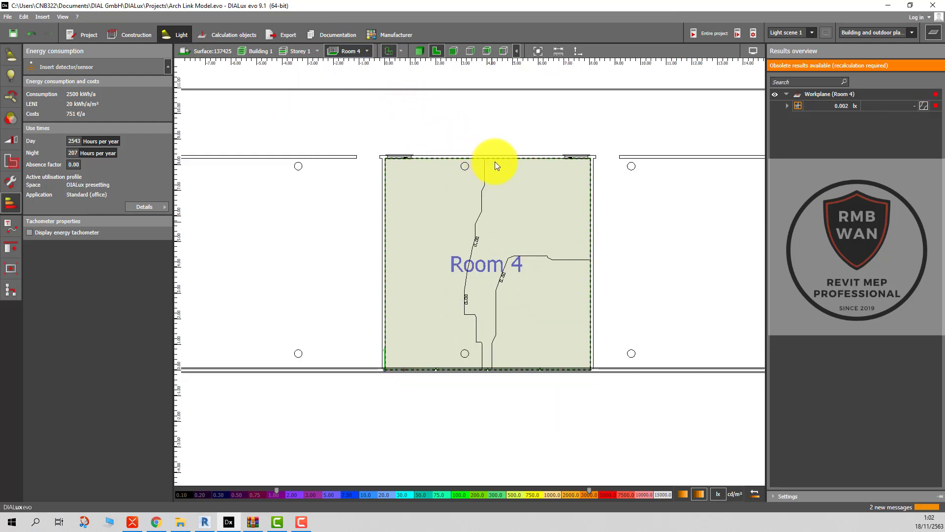
pyautogui.scroll(2, 494, 162)
pyautogui.scroll(-2, 495, 162)
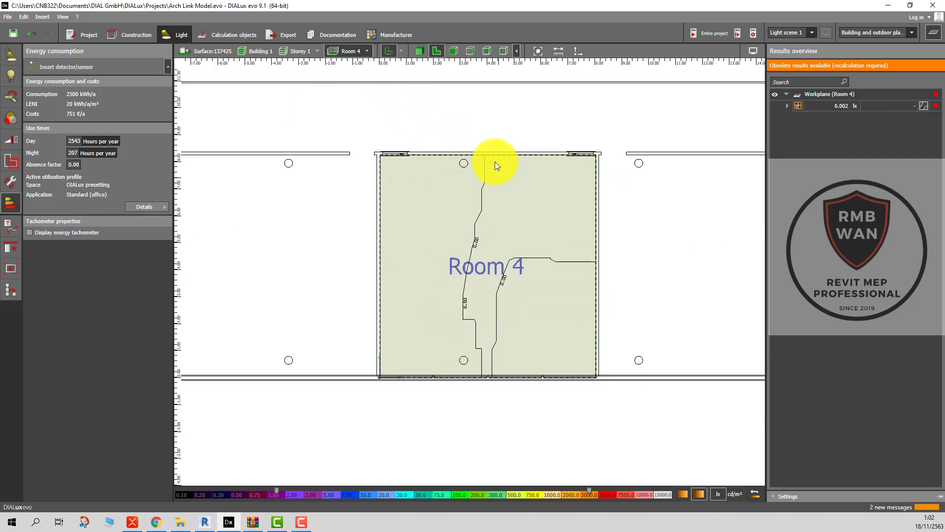
pyautogui.scroll(-1, 530, 247)
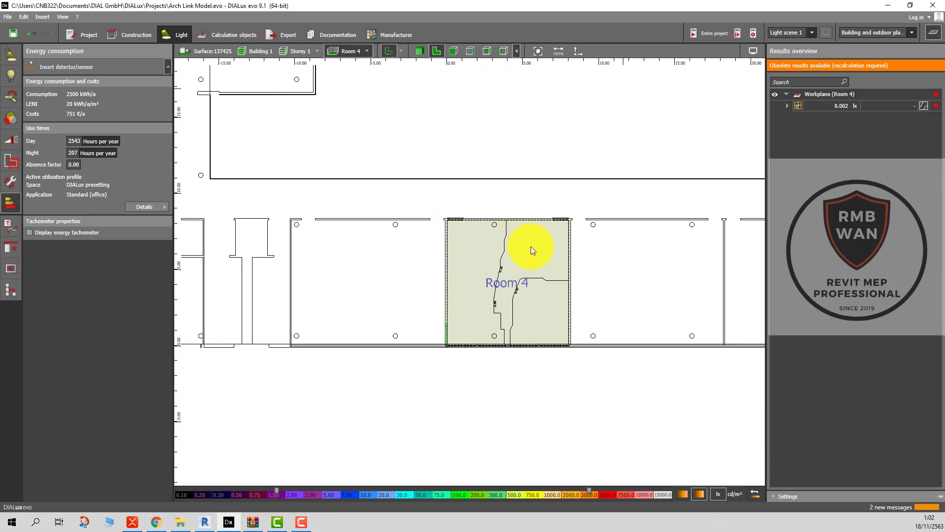
pyautogui.scroll(-1, 531, 248)
pyautogui.scroll(-1, 530, 249)
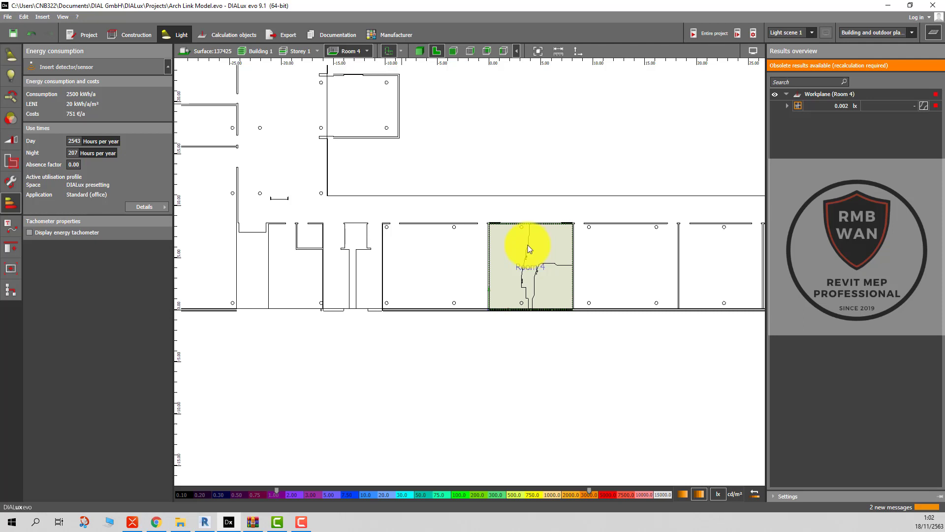
# Toggle the sensor insertion section and bring up the Spaces panel.
pyautogui.click(166, 67)
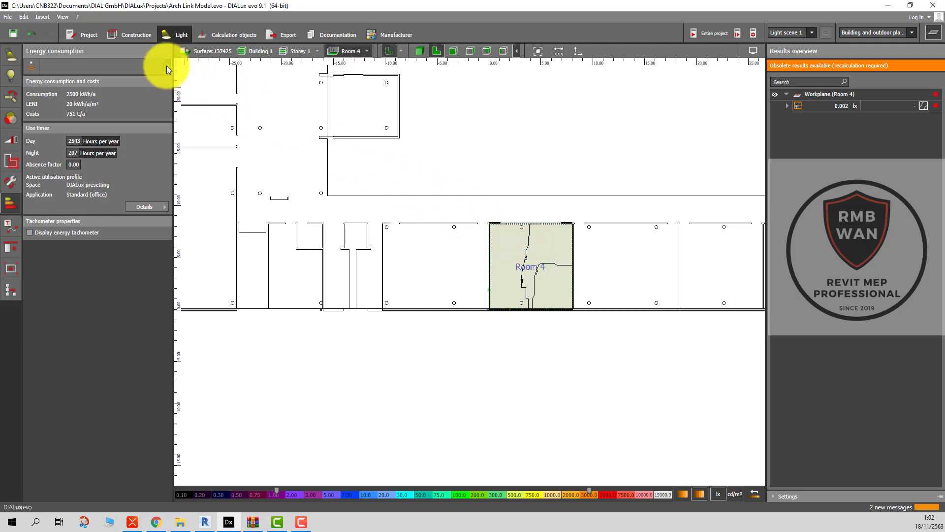
pyautogui.click(166, 68)
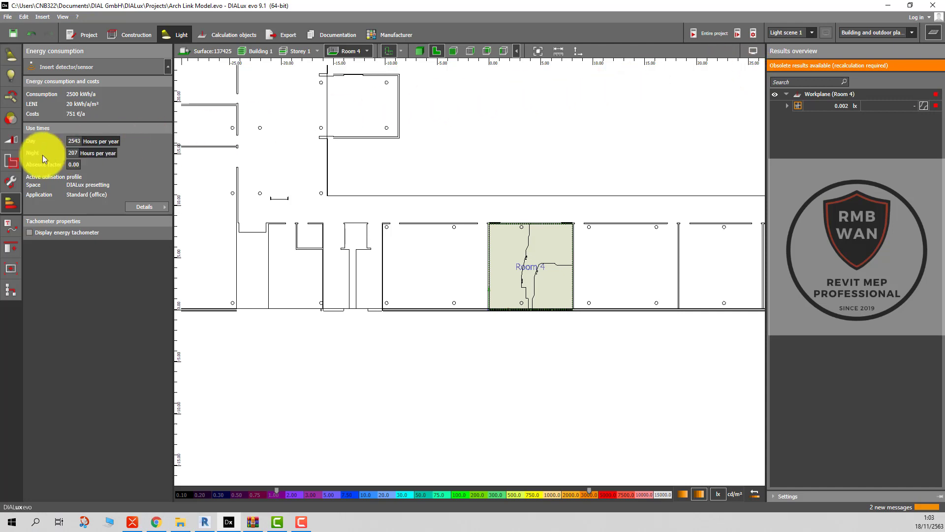
pyautogui.click(11, 161)
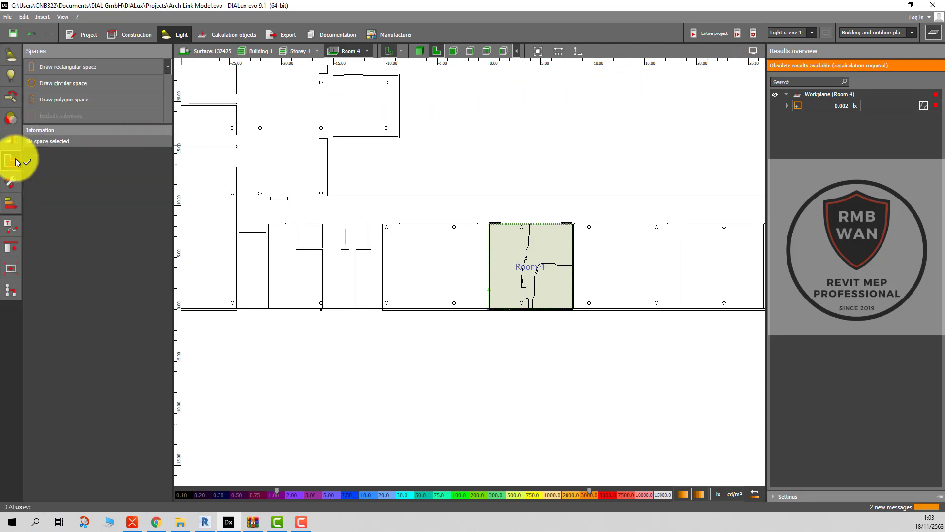
# Draw a rectangular space of about 10.1 m by 8.2 m over the room left of Room 4.
pyautogui.click(64, 67)
pyautogui.scroll(1, 384, 224)
pyautogui.scroll(2, 384, 224)
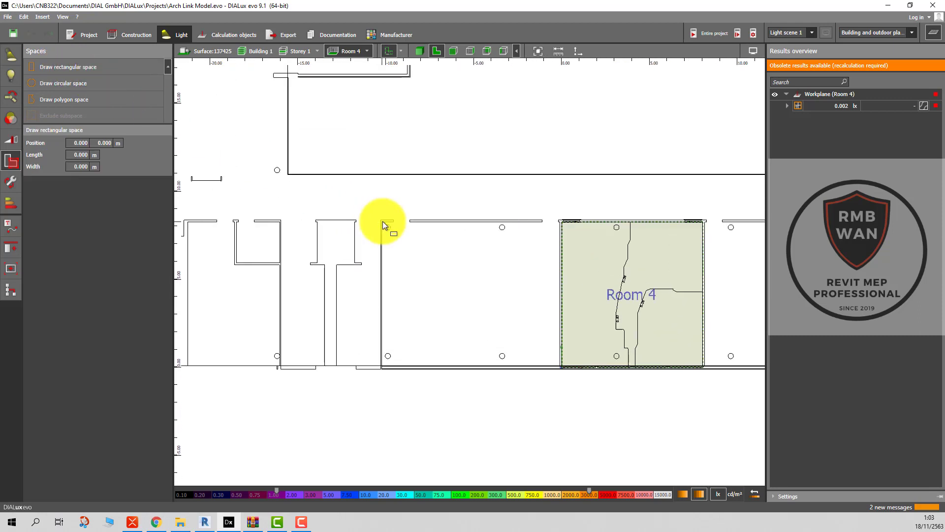
pyautogui.click(383, 221)
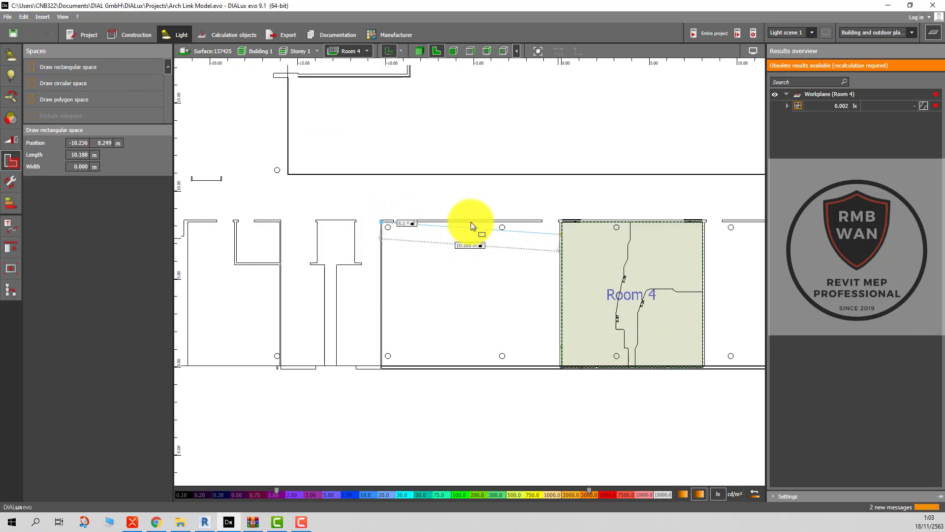
pyautogui.click(560, 249)
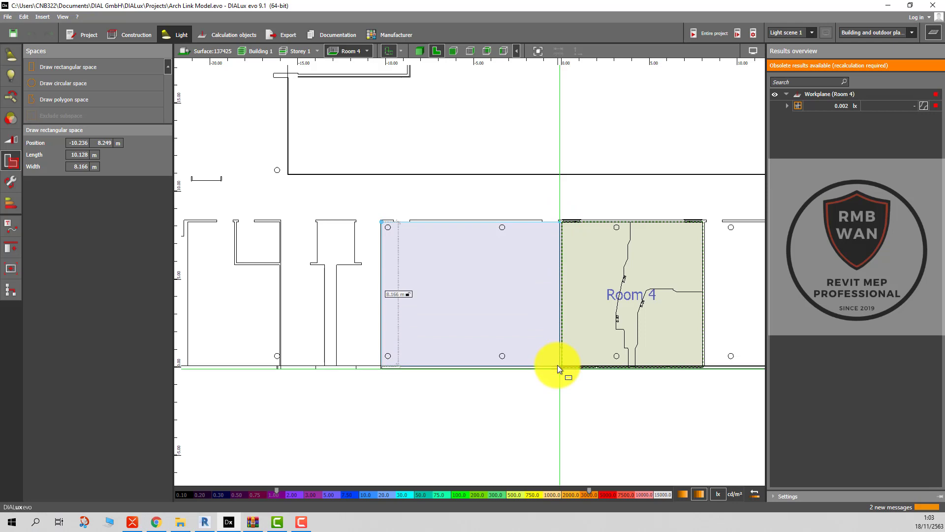
pyautogui.click(557, 365)
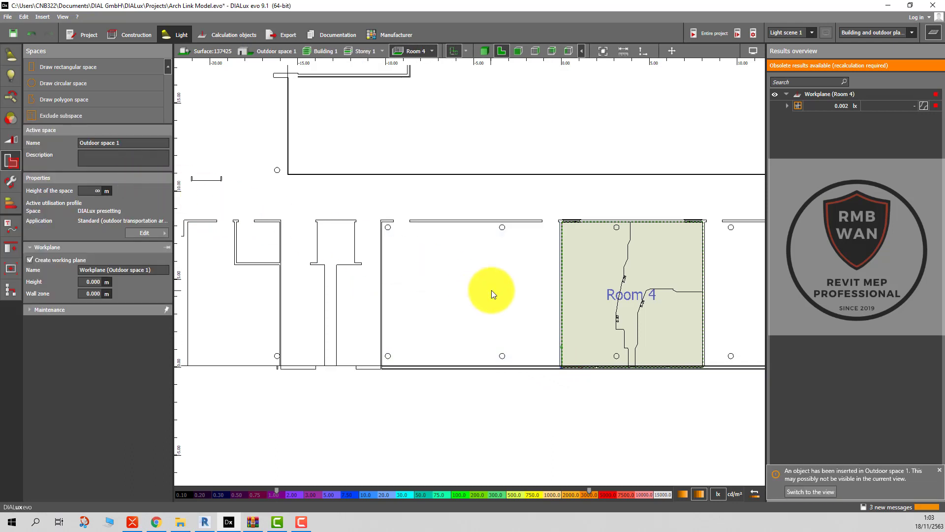
# Rename Outdoor space 1 to 11111 and review its outdoor utilisation profile templates.
pyautogui.click(142, 142)
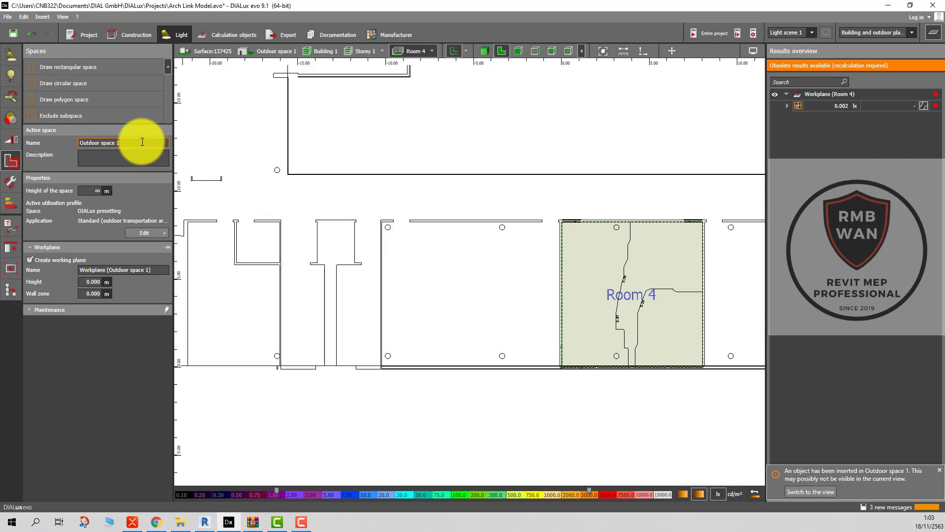
pyautogui.tripleClick(142, 142)
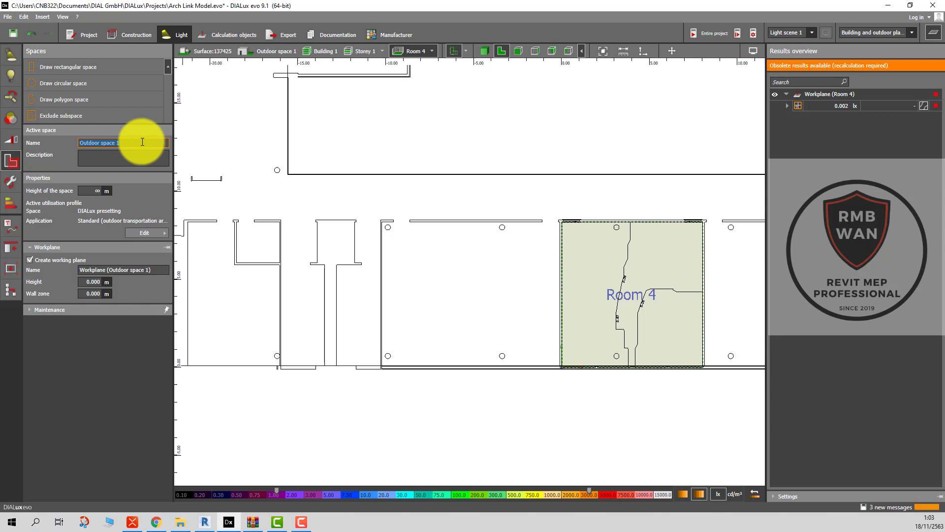
pyautogui.write('11111')
pyautogui.press('Return')
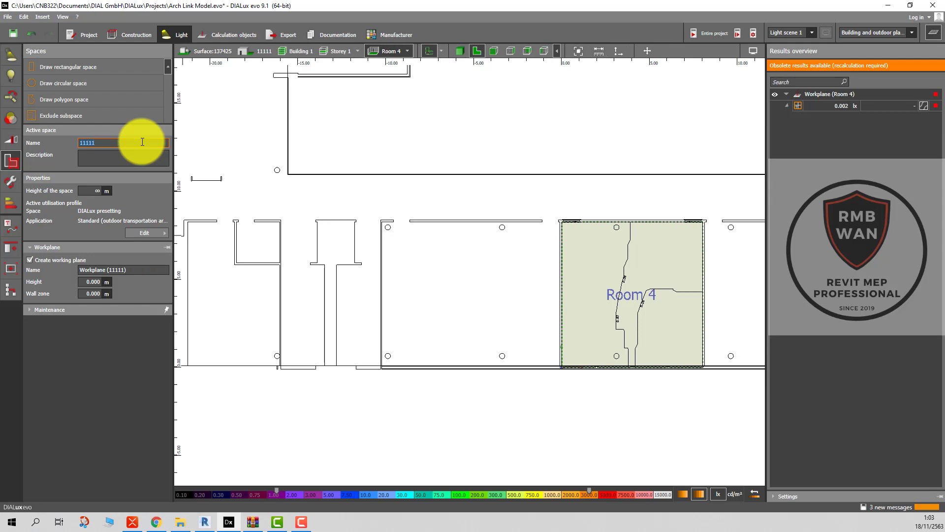
pyautogui.click(161, 234)
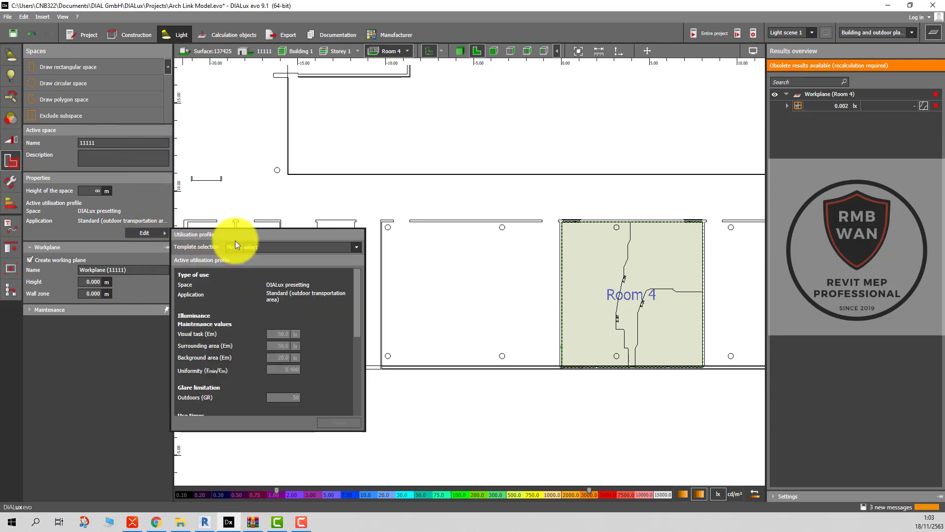
pyautogui.click(290, 247)
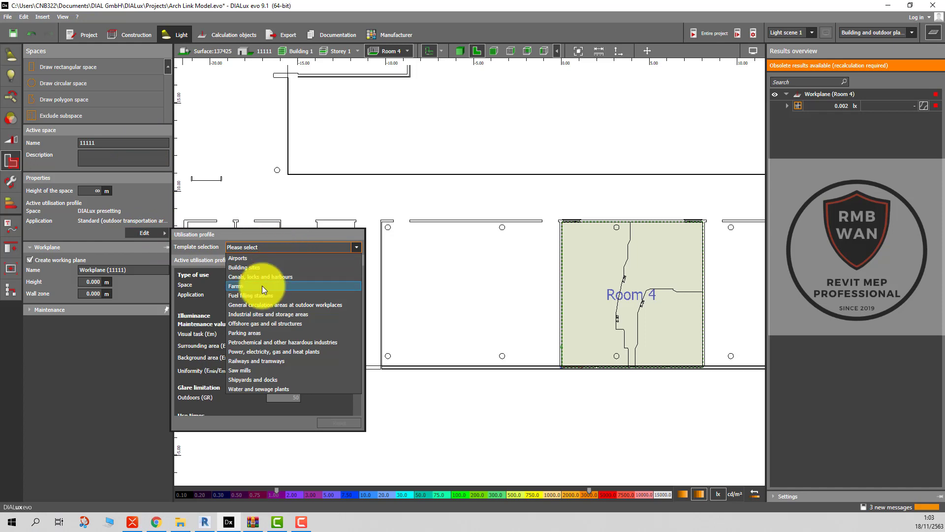
pyautogui.click(147, 197)
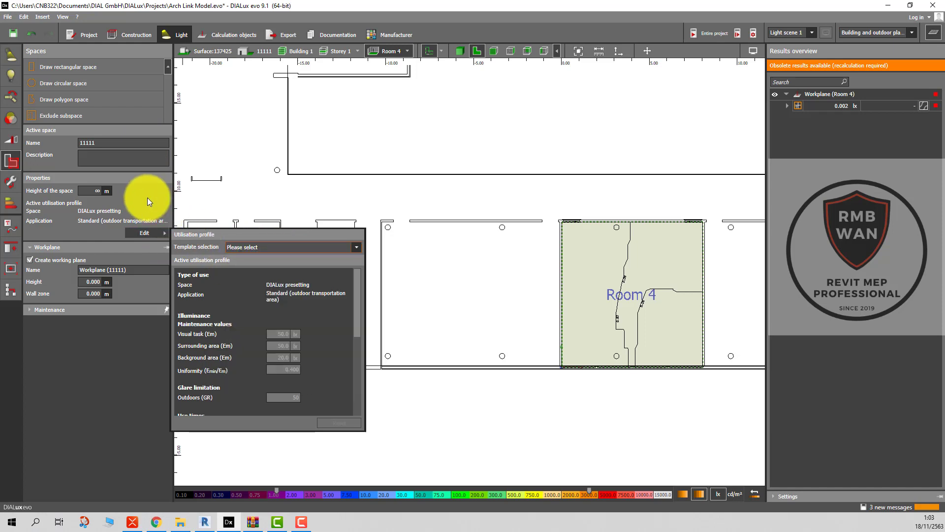
pyautogui.click(68, 67)
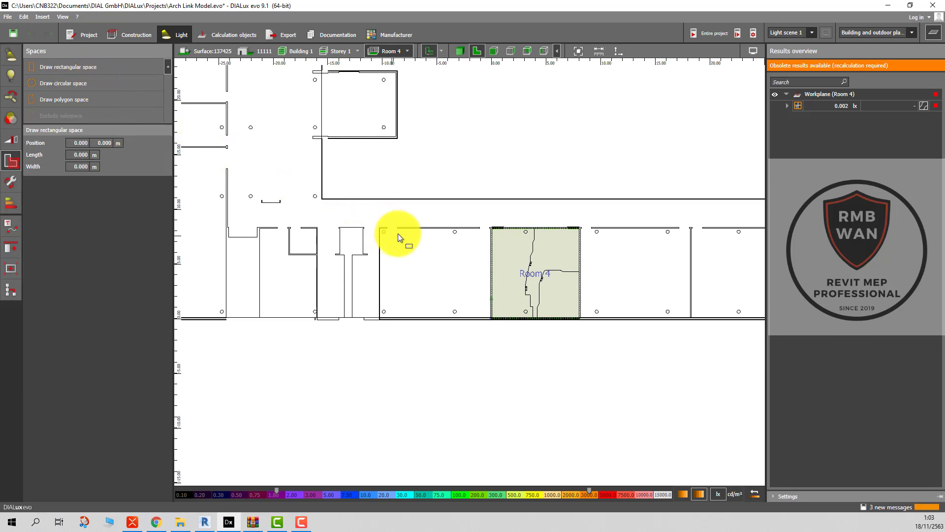
# Draw a second rectangular space next to the first one.
pyautogui.scroll(2, 398, 233)
pyautogui.scroll(1, 397, 233)
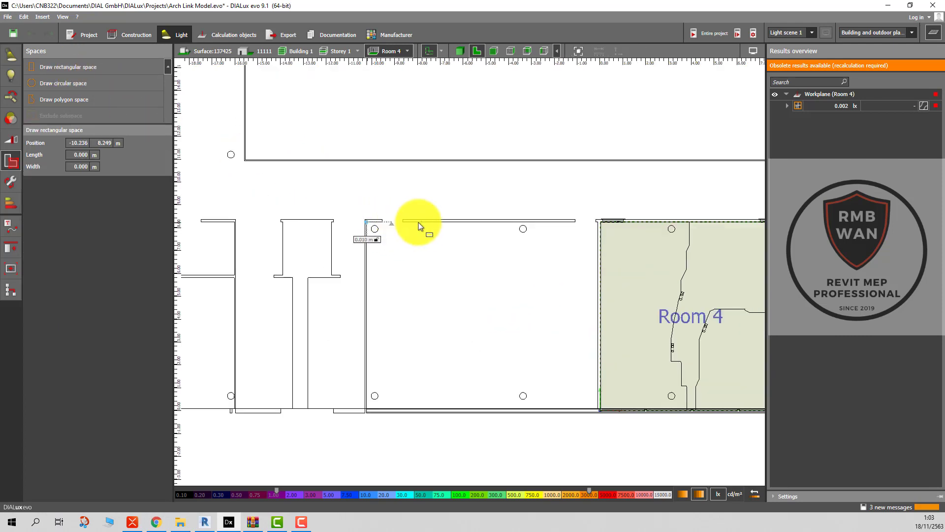
pyautogui.click(598, 223)
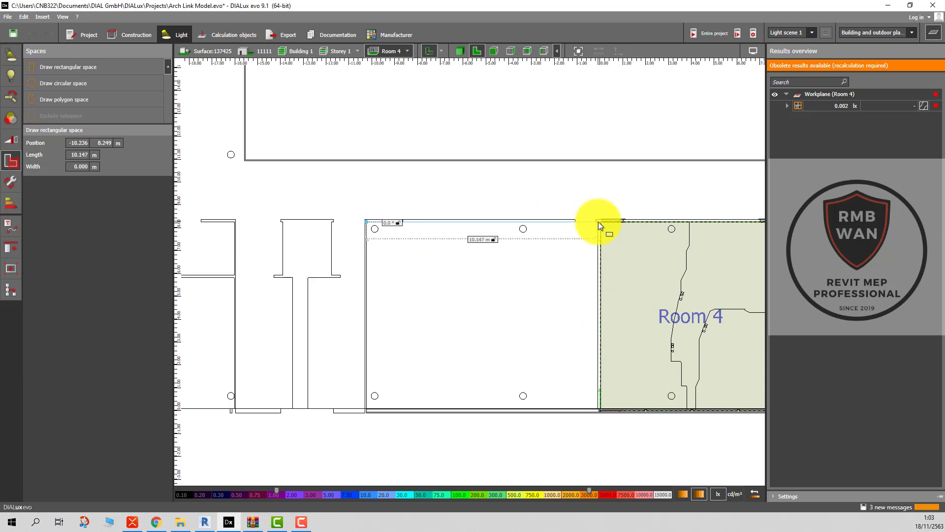
pyautogui.click(598, 222)
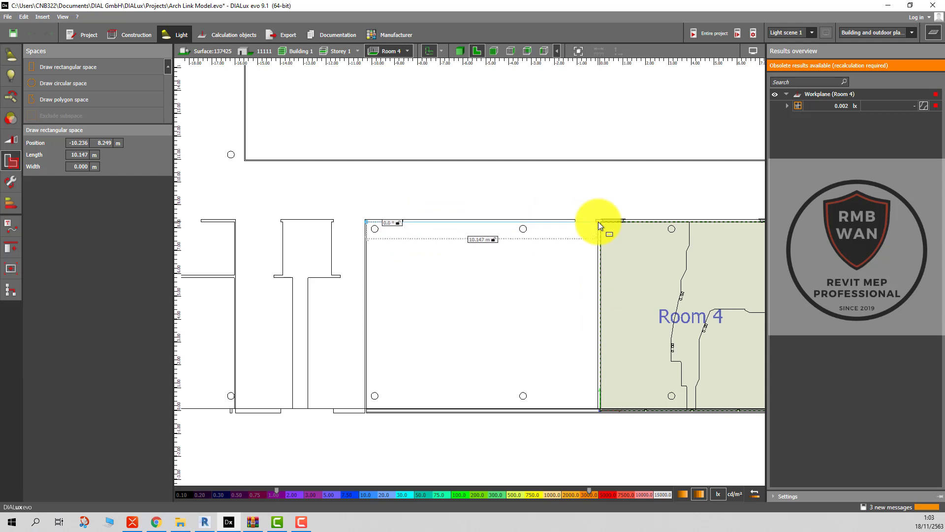
pyautogui.click(551, 407)
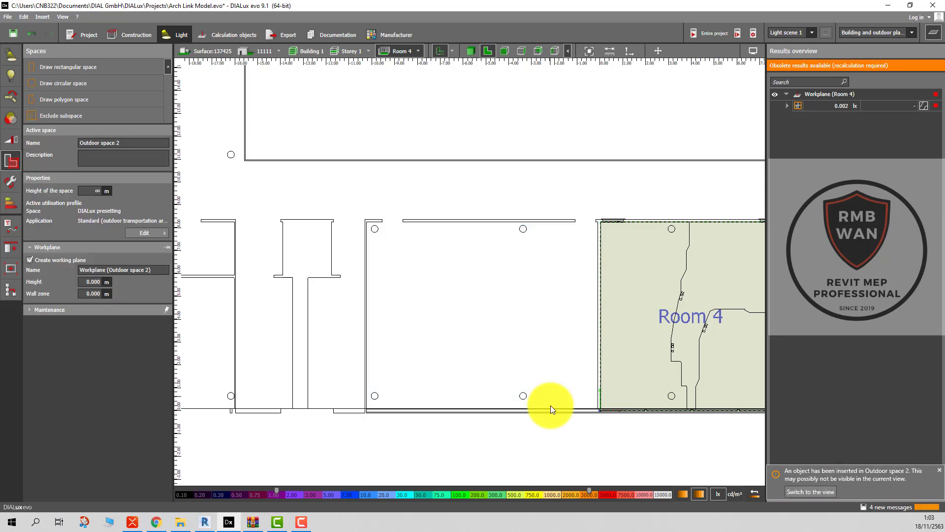
# Jump to Room 5 from the room list.
pyautogui.scroll(-3, 507, 394)
pyautogui.scroll(-3, 438, 375)
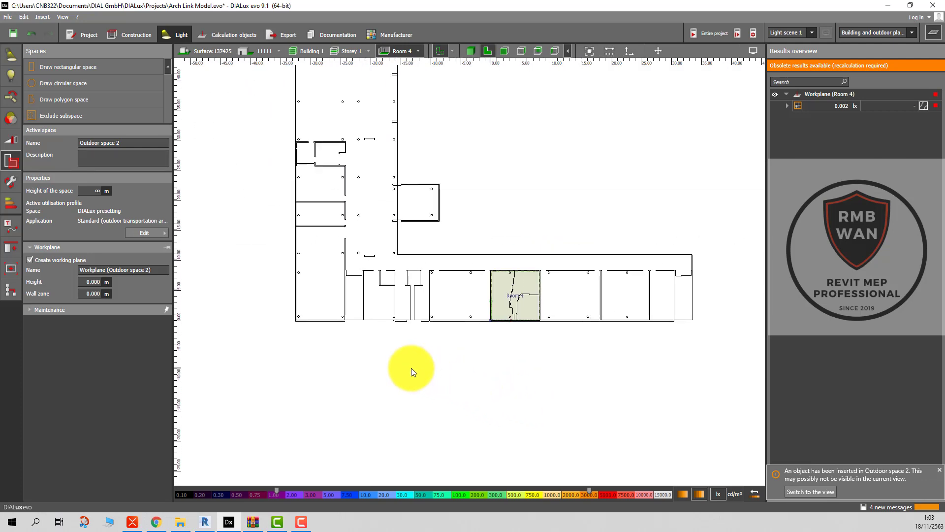
pyautogui.scroll(-2, 411, 369)
pyautogui.scroll(3, 410, 371)
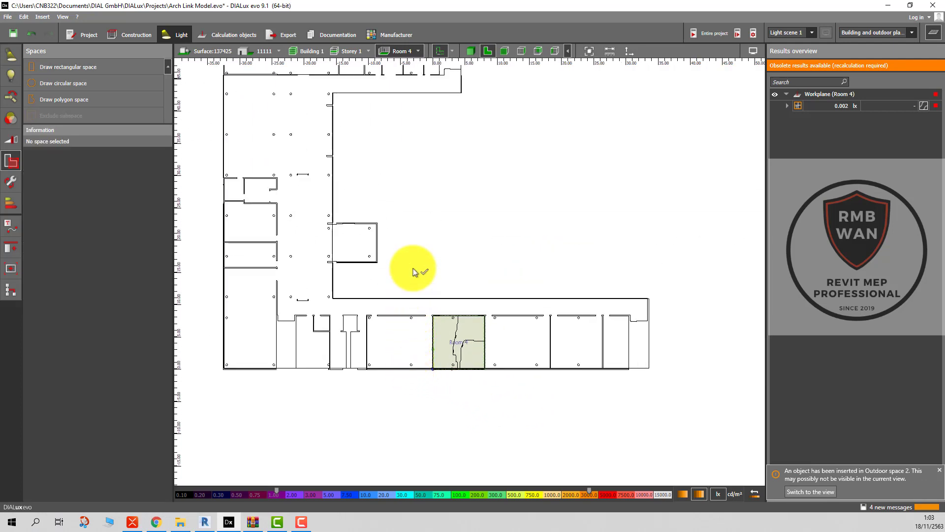
pyautogui.click(419, 51)
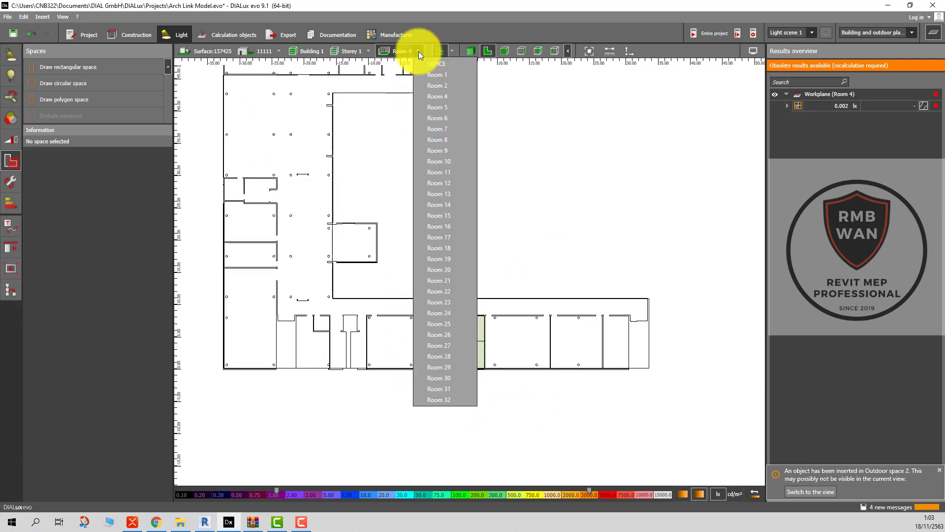
pyautogui.click(446, 110)
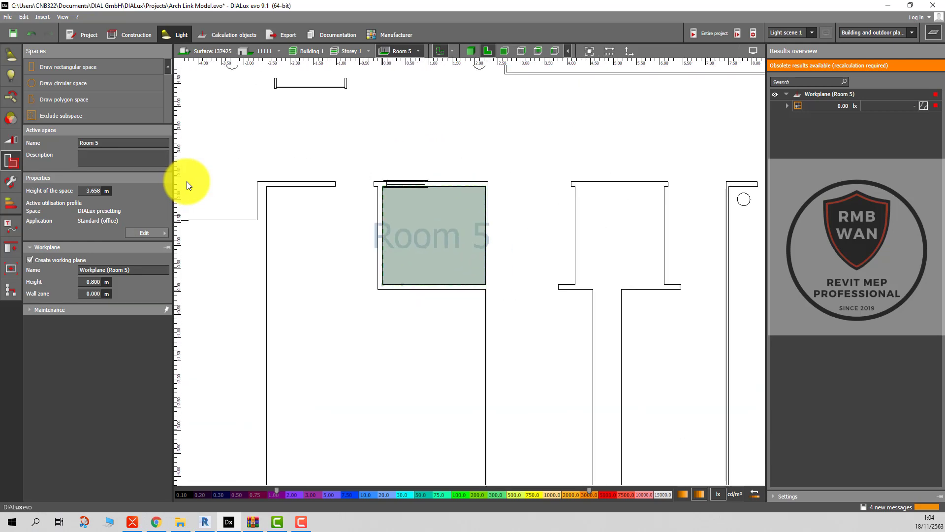
# Switch to Room 6 and view it in 3D.
pyautogui.click(417, 54)
pyautogui.click(446, 124)
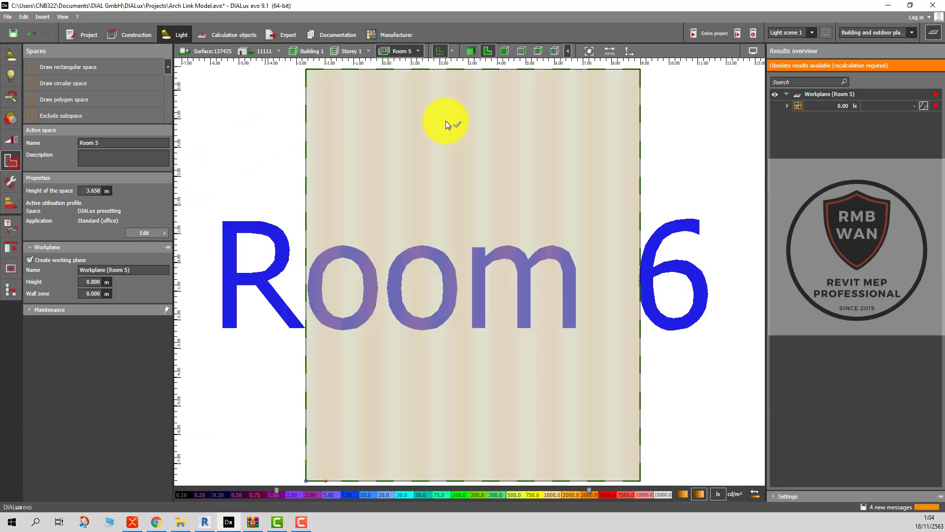
pyautogui.scroll(-2, 445, 121)
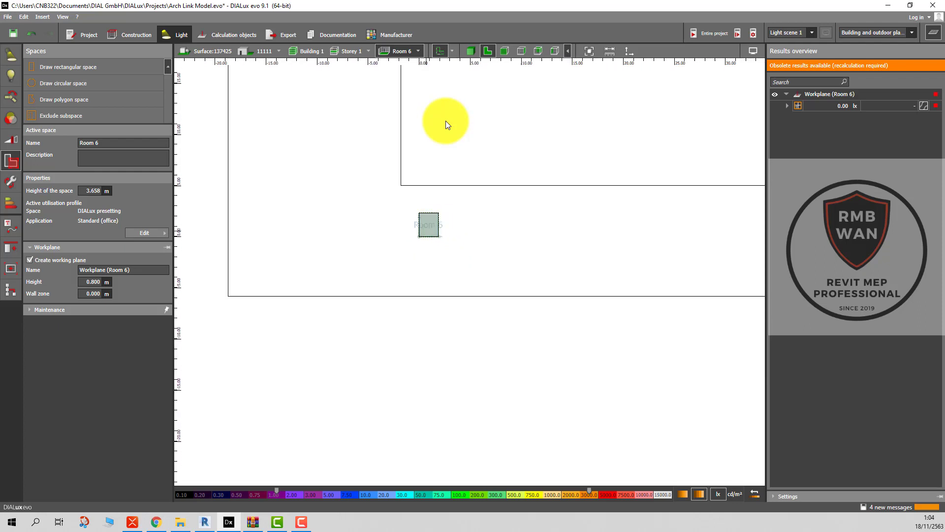
pyautogui.scroll(-2, 445, 121)
pyautogui.scroll(2, 445, 120)
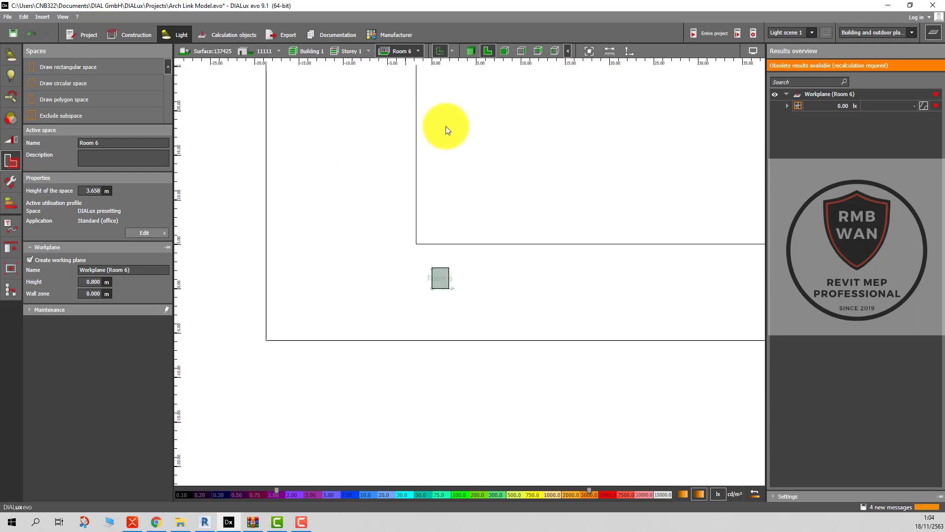
pyautogui.scroll(2, 448, 271)
pyautogui.scroll(2, 448, 273)
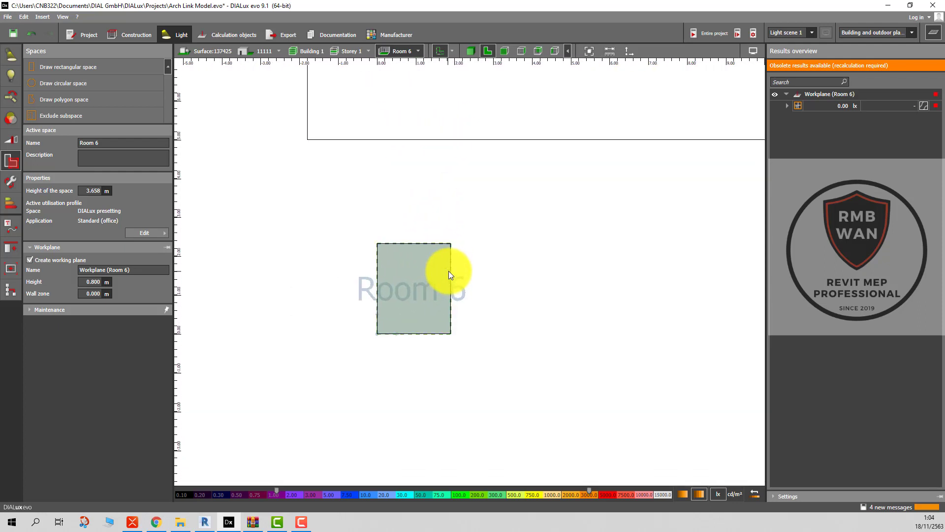
pyautogui.click(468, 51)
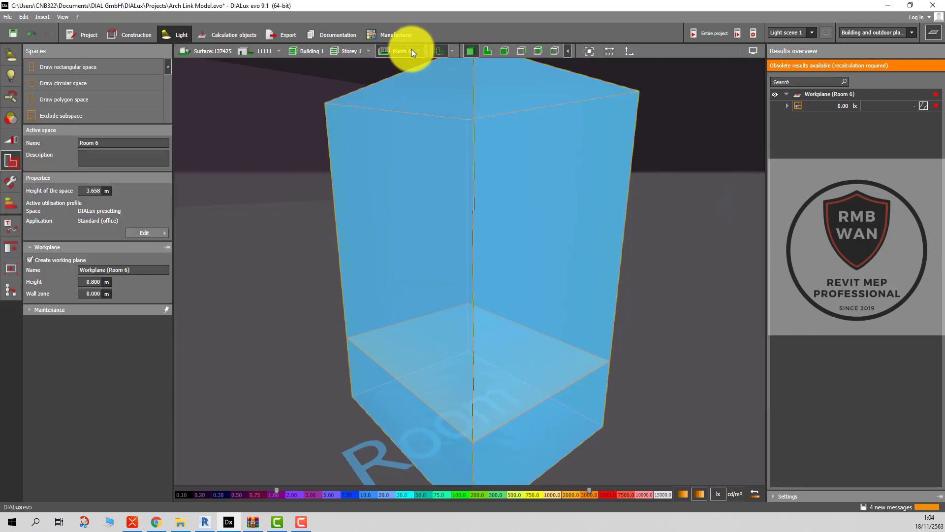
# Move through Room 8 to Room 10 and display it as a top-down 2D plan.
pyautogui.click(415, 52)
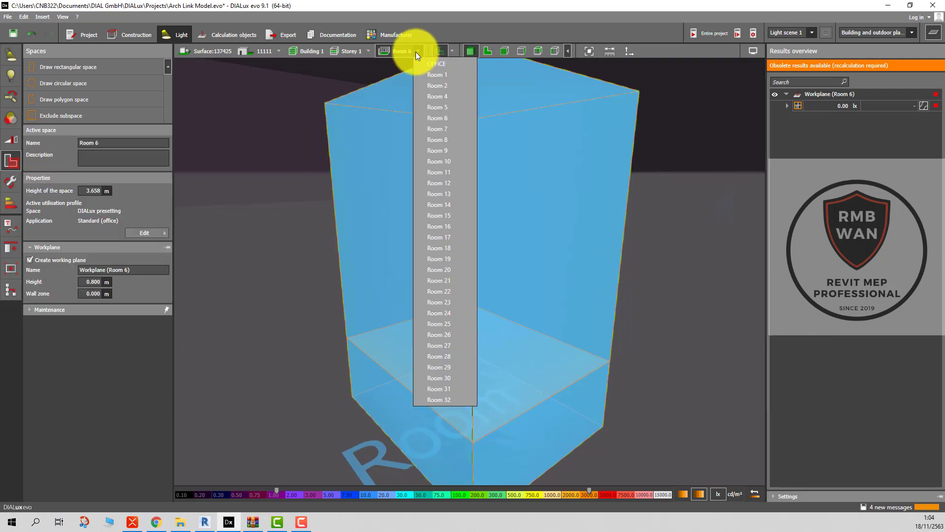
pyautogui.click(448, 140)
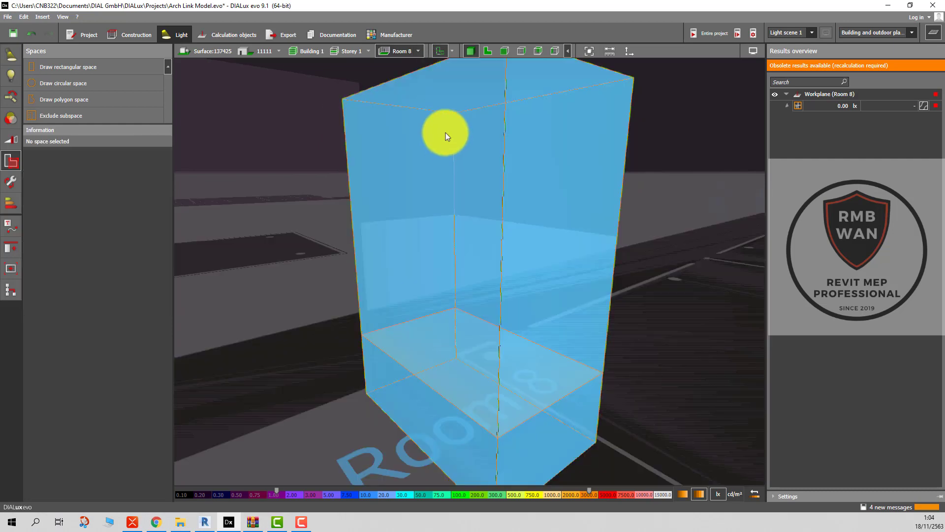
pyautogui.click(415, 50)
pyautogui.click(447, 162)
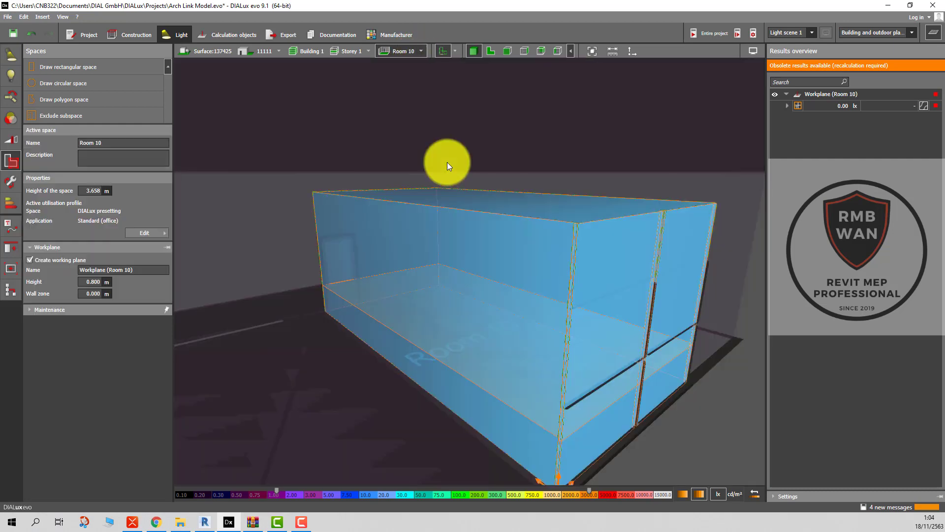
pyautogui.click(487, 49)
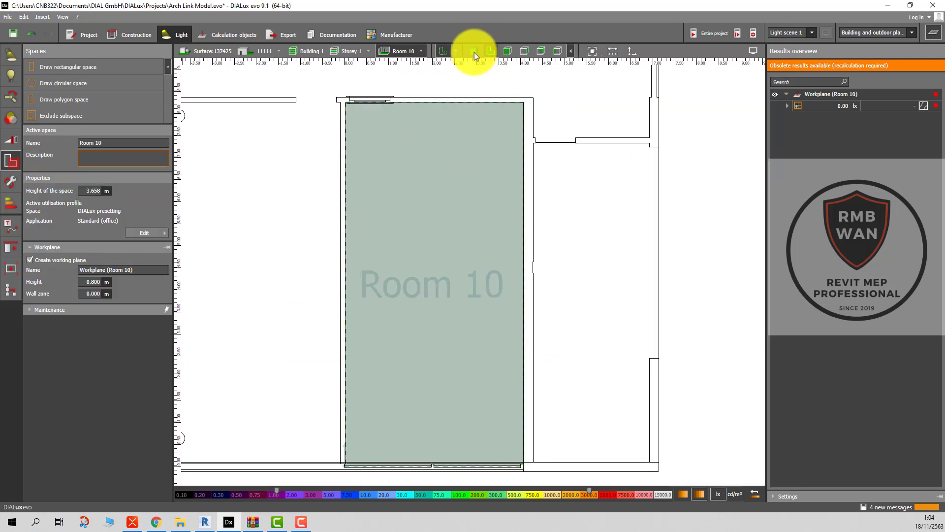
# Rename the room to SAMPLE.
pyautogui.click(109, 142)
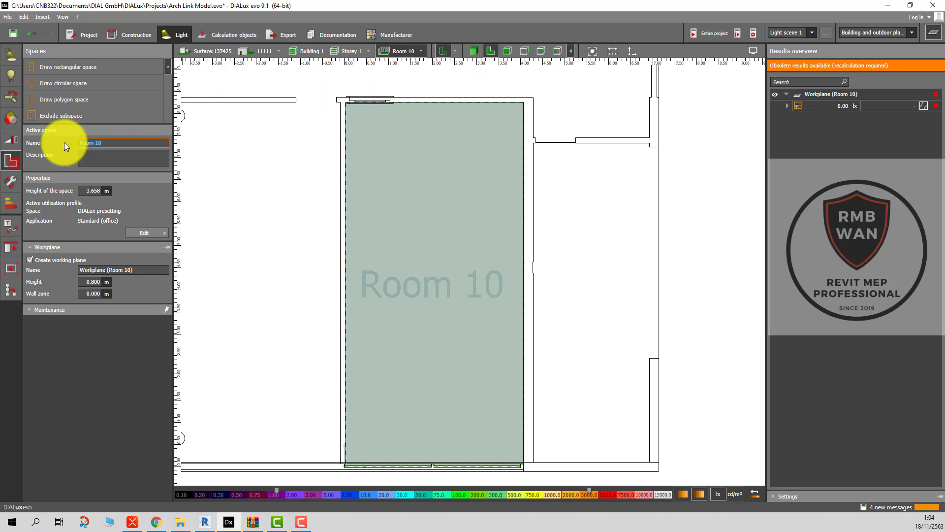
pyautogui.write('SAM')
pyautogui.write('PLE')
pyautogui.press('Return')
# Apply the Offices – Archives utilisation profile to the room.
pyautogui.click(160, 234)
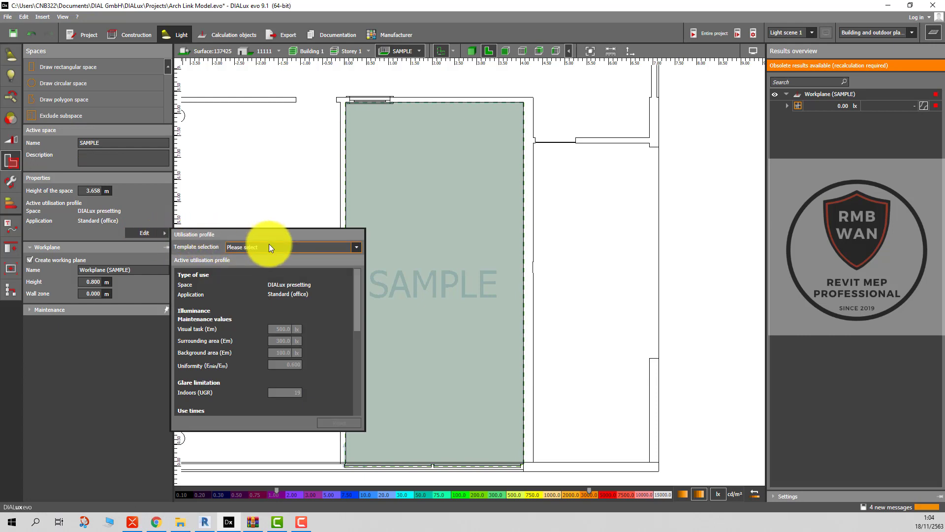
pyautogui.click(269, 247)
pyautogui.click(255, 335)
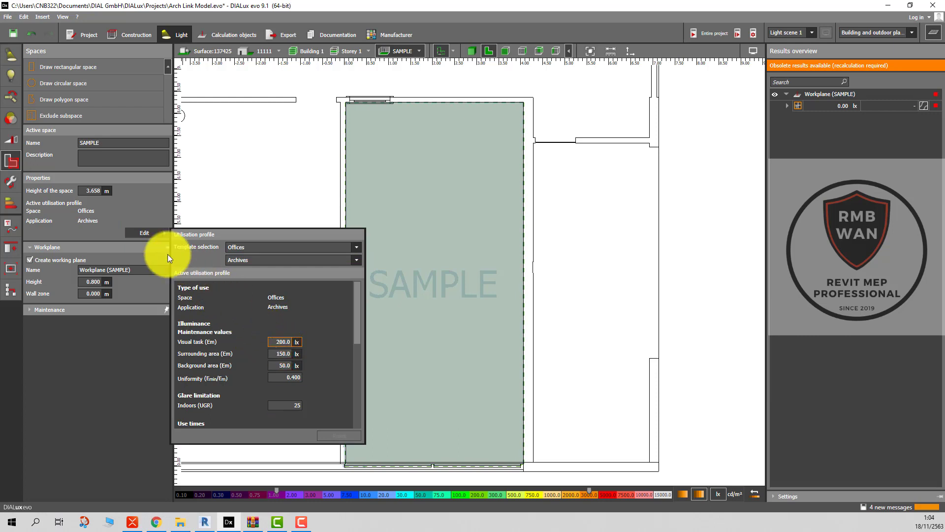
pyautogui.click(115, 213)
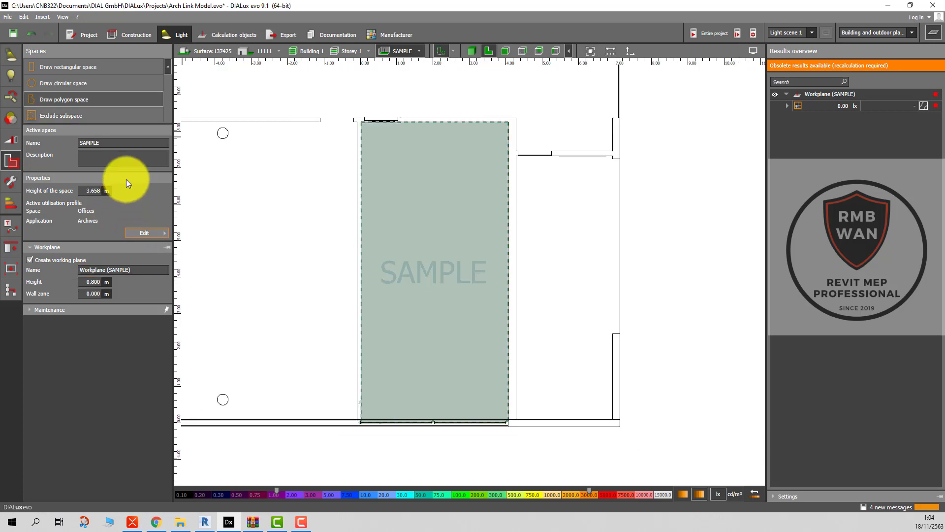
pyautogui.click(173, 33)
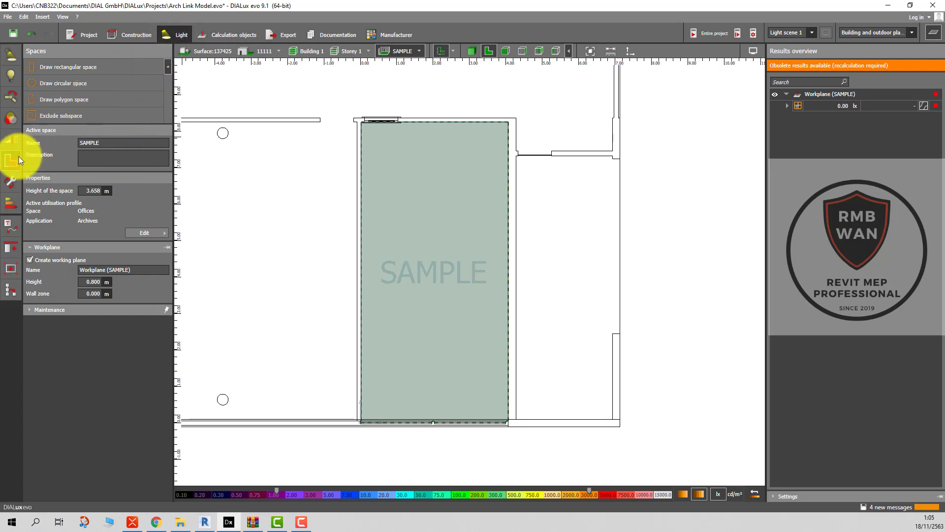
# Fill SAMPLE with an automatic 4 × 2 arrangement of eight luminaires.
pyautogui.click(11, 54)
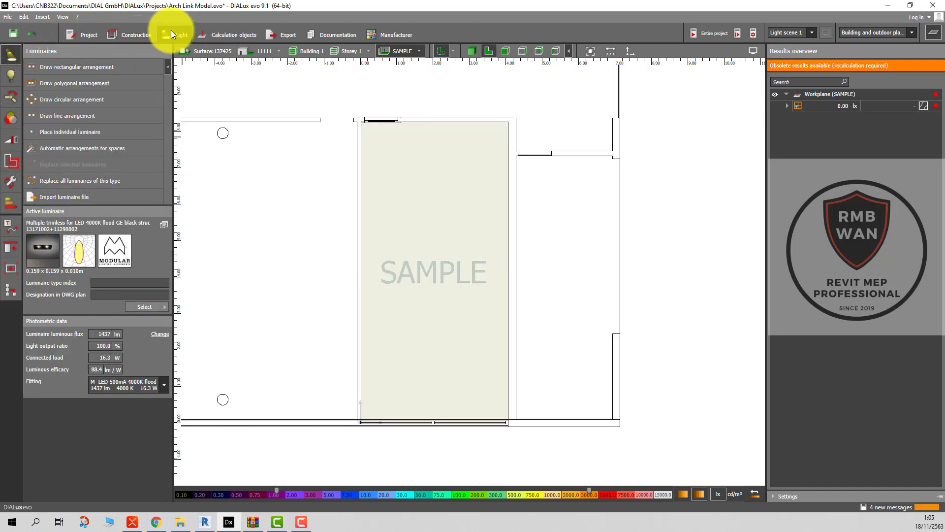
pyautogui.click(11, 161)
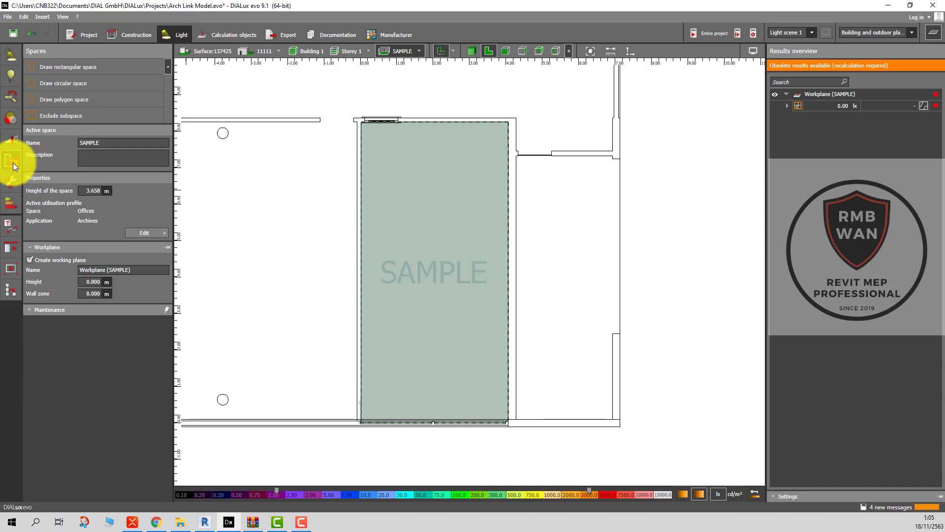
pyautogui.click(11, 58)
pyautogui.click(11, 73)
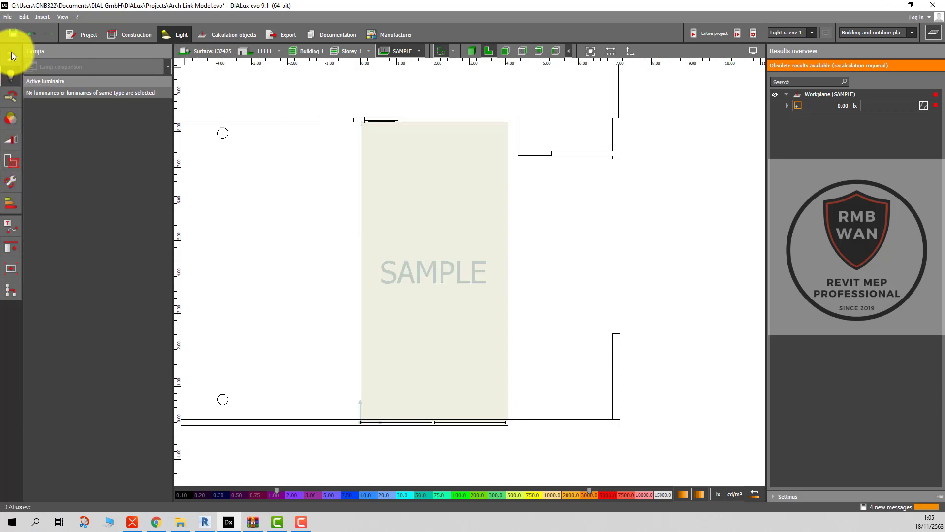
pyautogui.click(11, 55)
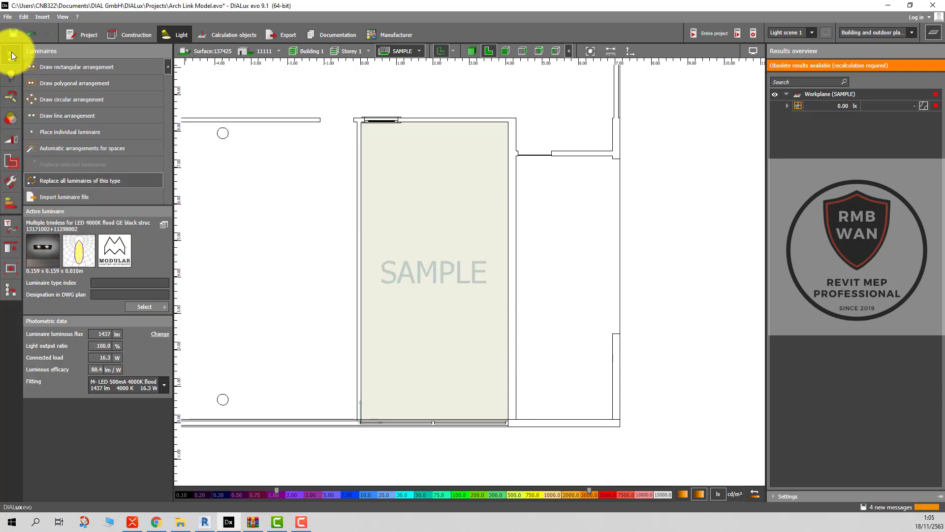
pyautogui.click(71, 147)
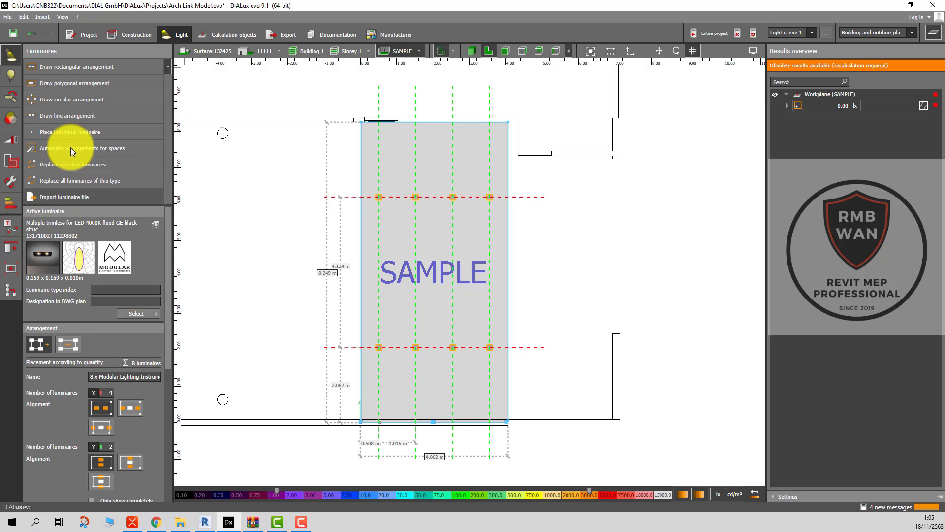
# Bring up the manufacturer catalogue list through Additional catalogues.
pyautogui.click(151, 315)
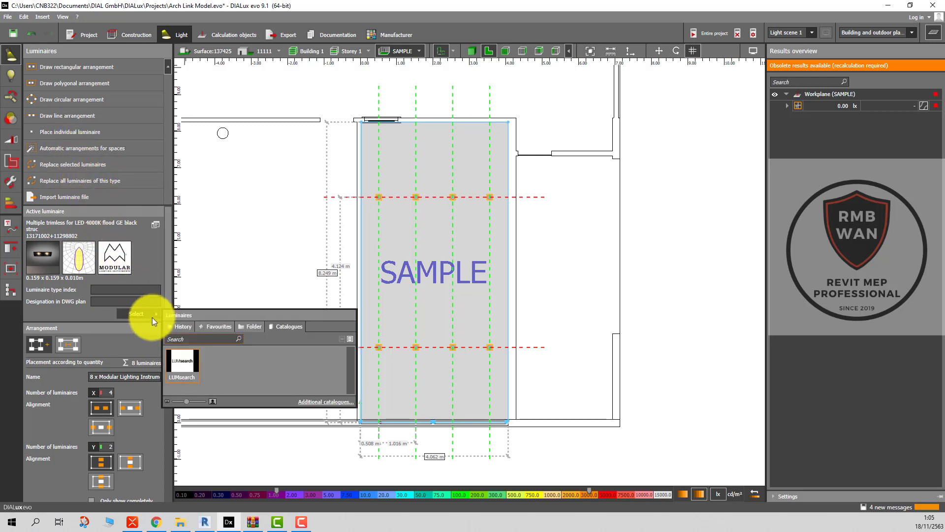
pyautogui.click(188, 360)
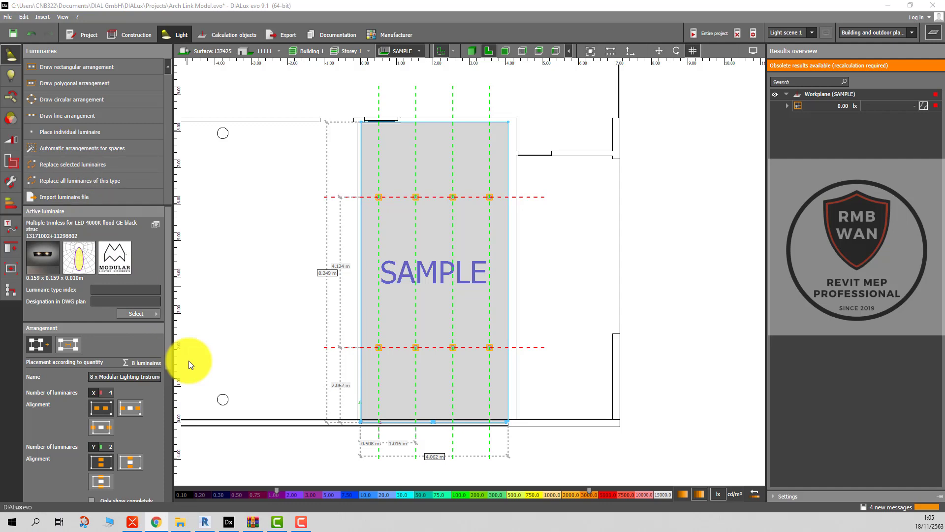
pyautogui.click(149, 317)
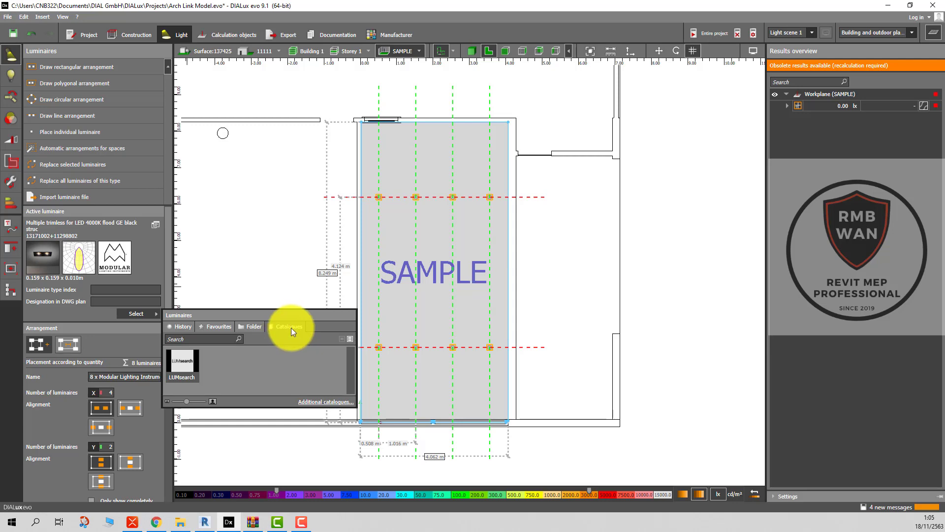
pyautogui.click(320, 402)
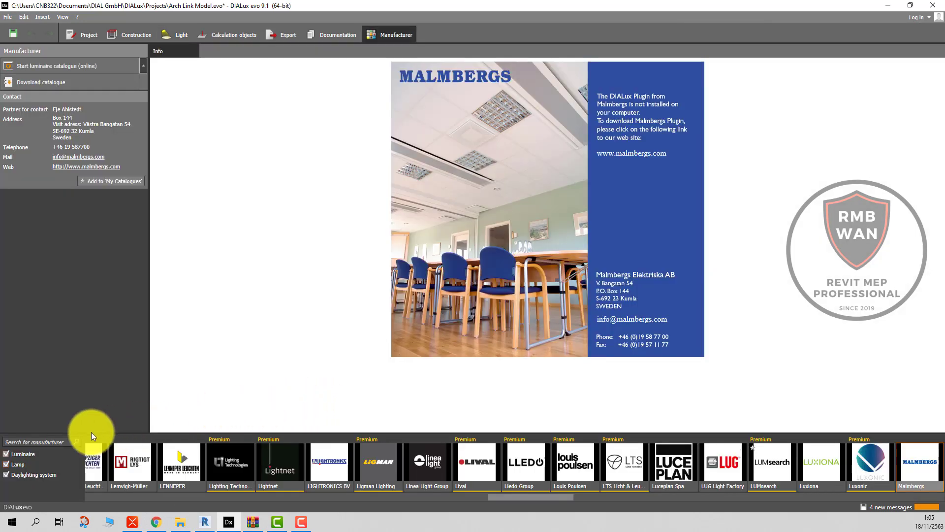
# Open the LUMsearch catalogue and filter to Indoor > Ceiling recessed luminaires.
pyautogui.click(41, 440)
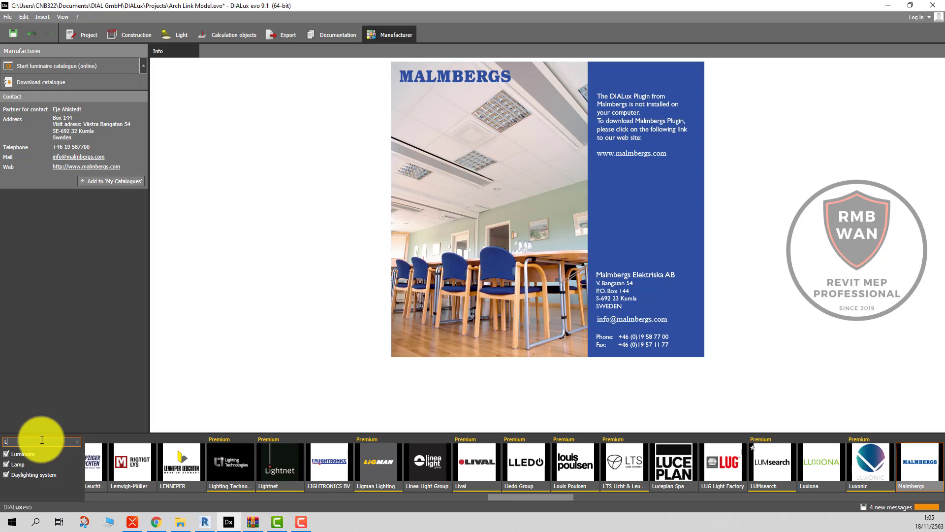
pyautogui.write('UM')
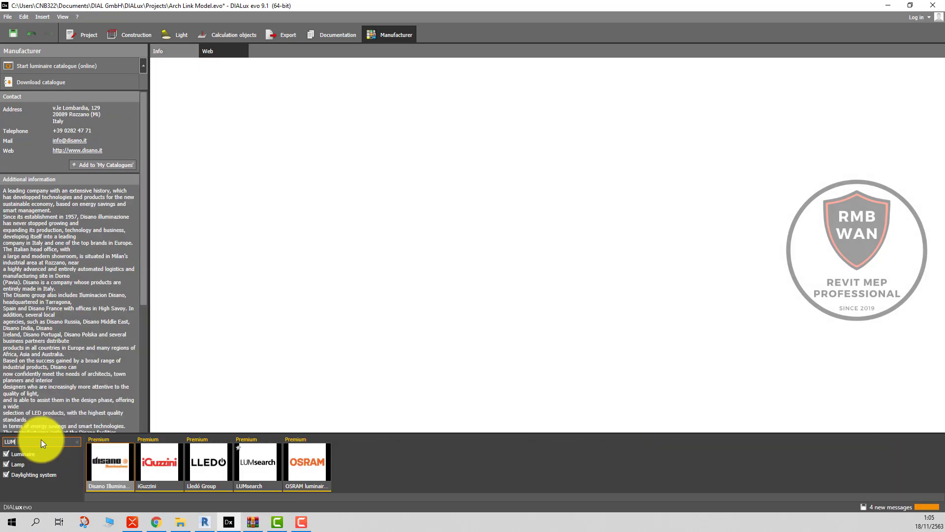
pyautogui.click(262, 465)
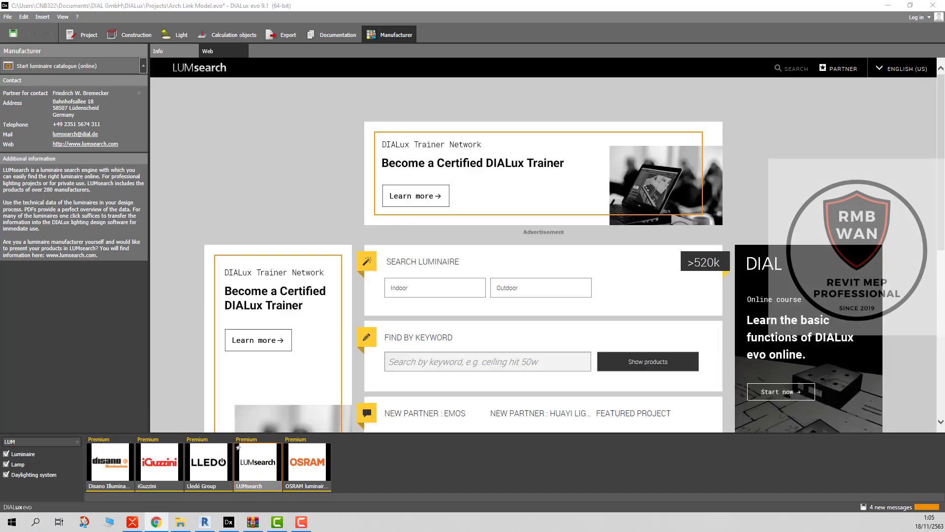
pyautogui.click(396, 290)
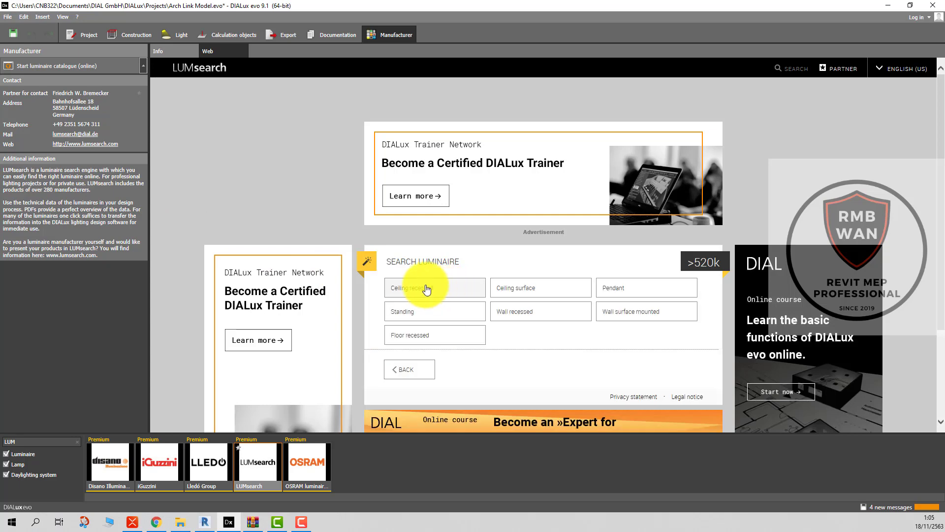
pyautogui.click(427, 289)
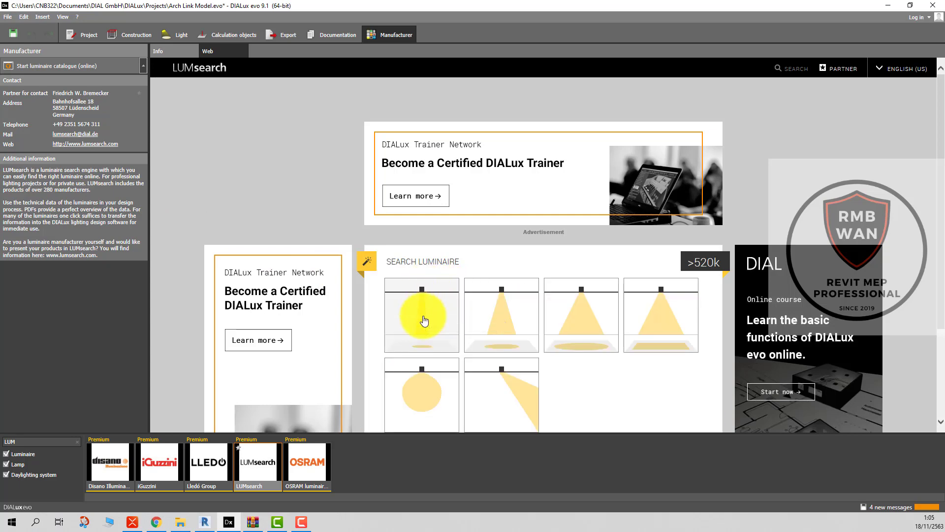
pyautogui.scroll(-1, 422, 319)
pyautogui.scroll(-2, 423, 316)
pyautogui.click(423, 316)
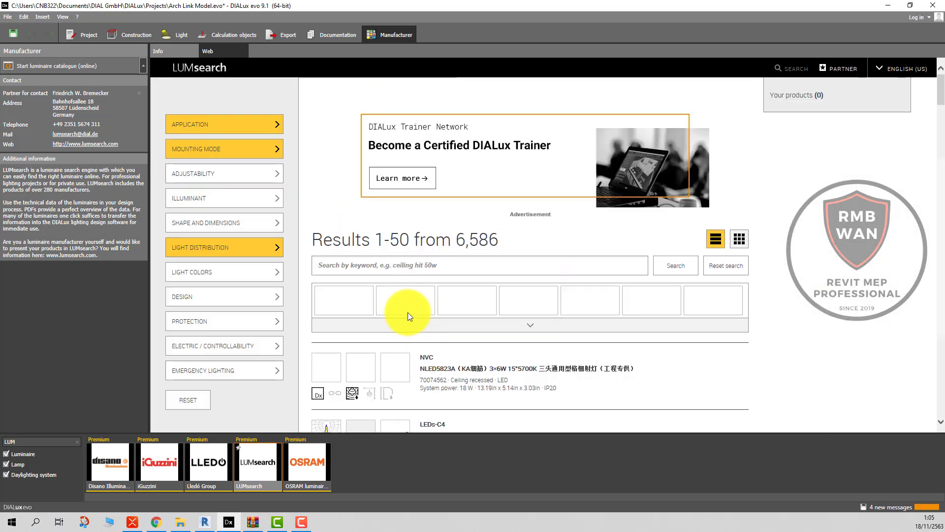
# Send the Modular Mini multiple for smart cake LED 2700K spot to DIALux.
pyautogui.scroll(-6, 404, 315)
pyautogui.scroll(3, 404, 316)
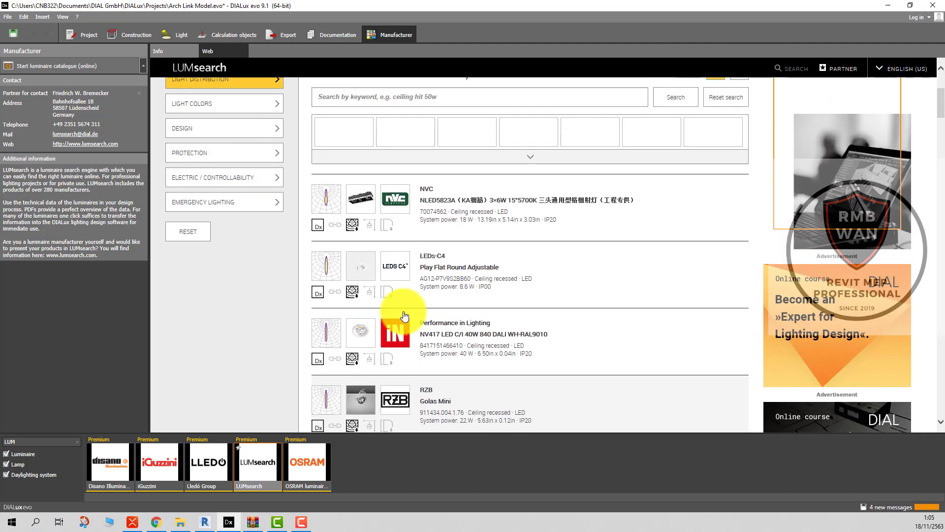
pyautogui.scroll(-1, 404, 316)
pyautogui.scroll(-5, 404, 316)
pyautogui.scroll(-5, 404, 316)
pyautogui.scroll(-2, 404, 316)
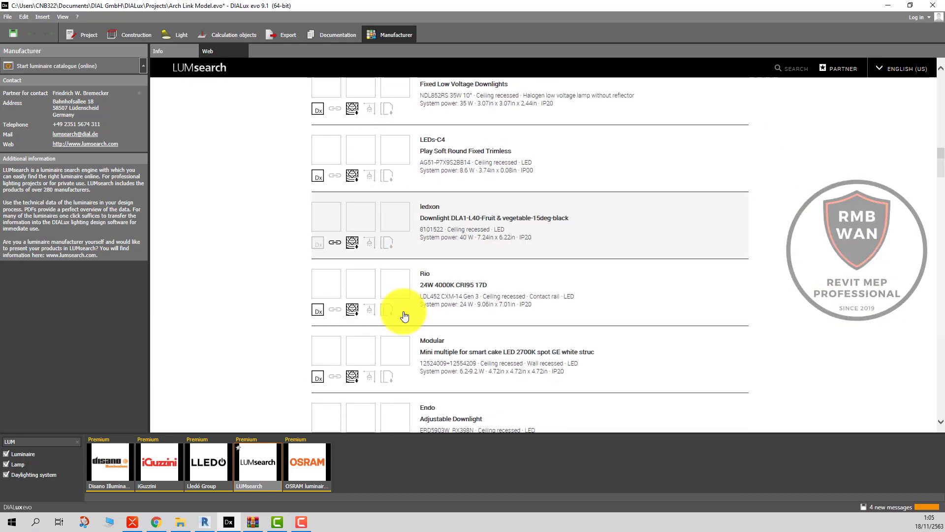
pyautogui.scroll(-2, 404, 316)
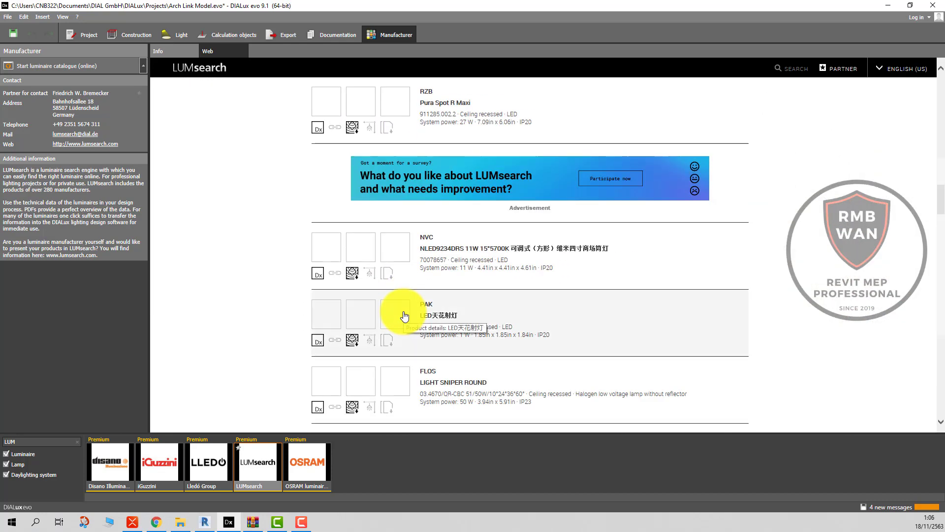
pyautogui.scroll(1, 404, 316)
pyautogui.scroll(3, 404, 315)
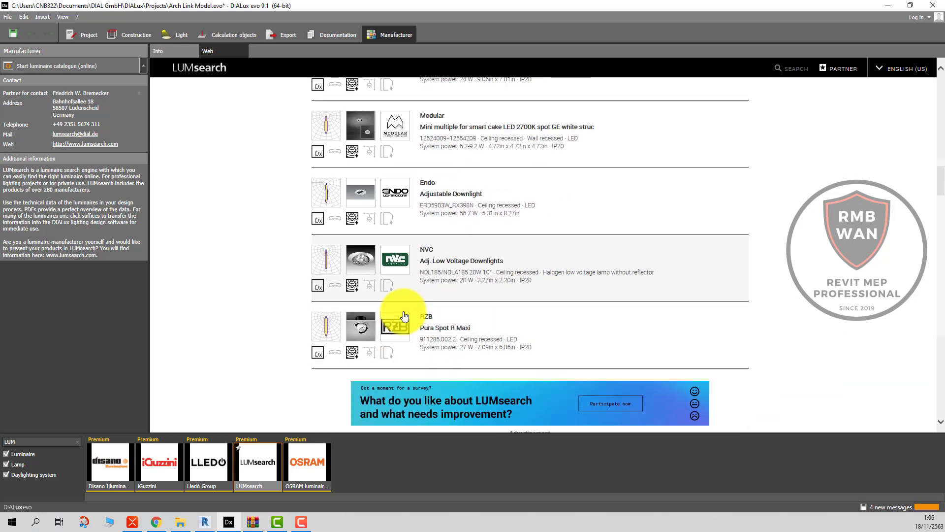
pyautogui.scroll(1, 376, 192)
pyautogui.click(359, 122)
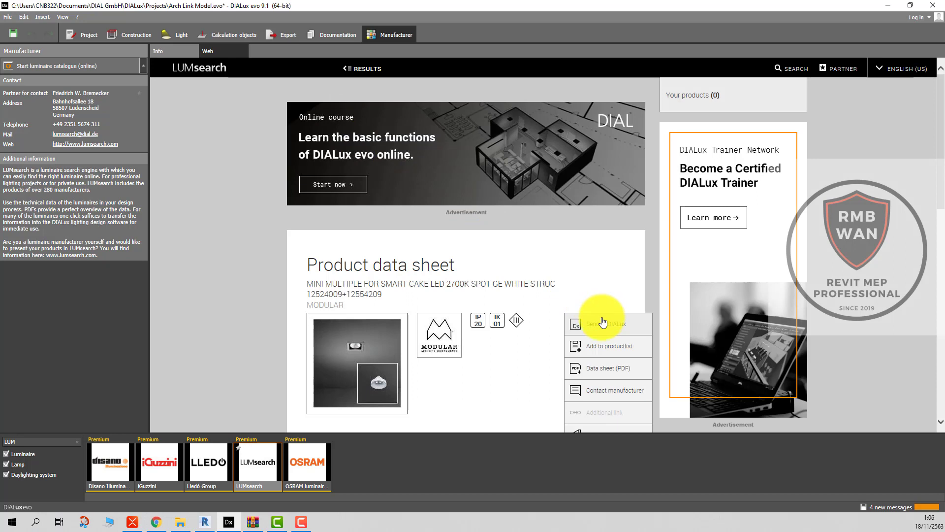
pyautogui.click(603, 321)
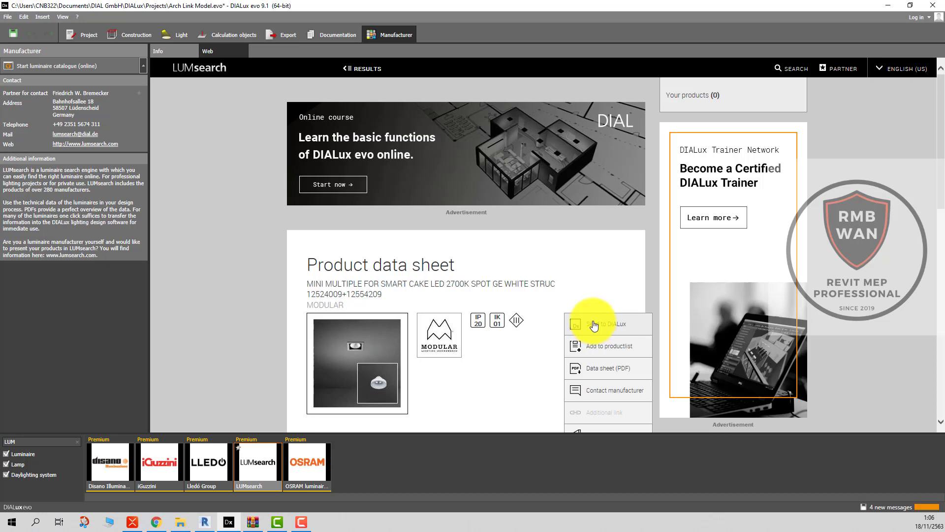
pyautogui.scroll(-2, 596, 345)
pyautogui.scroll(-3, 596, 320)
pyautogui.scroll(5, 596, 320)
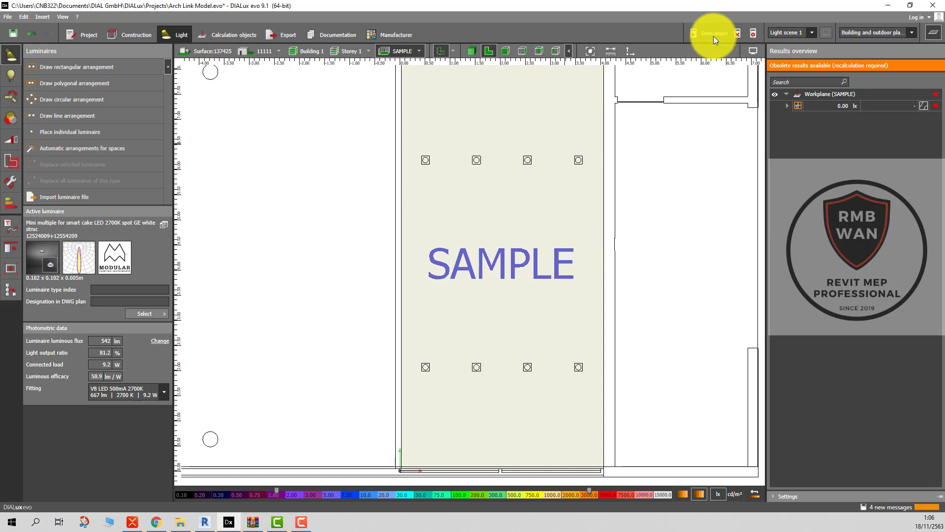
# Calculate SAMPLE with Standard calculation, giving 245 lx and 0.086 uniformity.
pyautogui.click(752, 34)
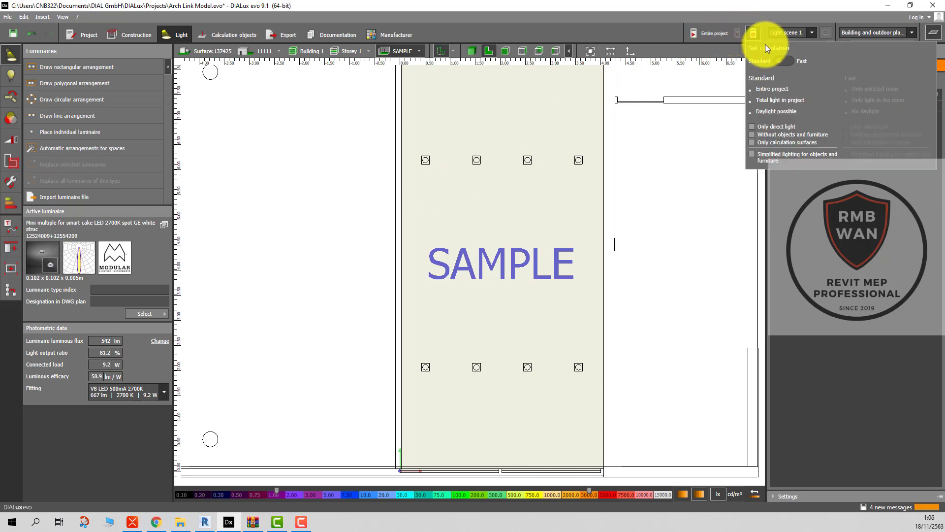
pyautogui.click(786, 61)
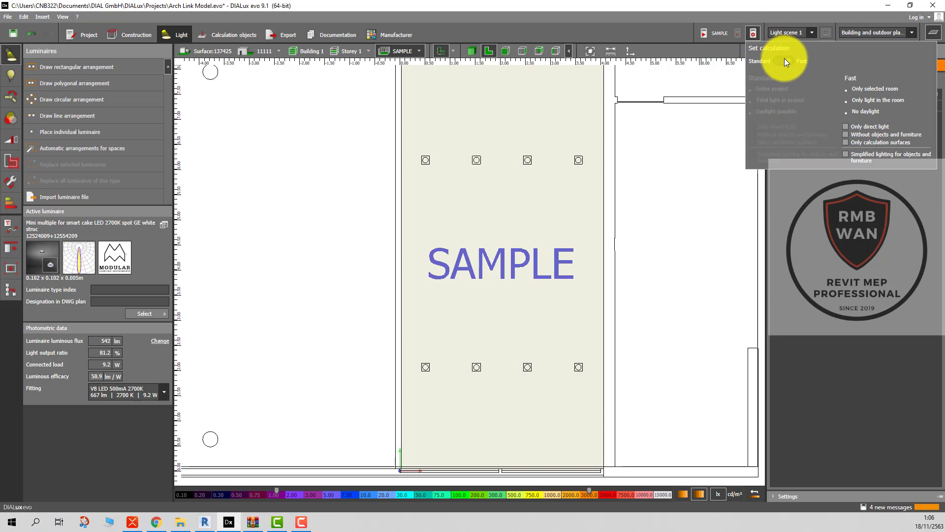
pyautogui.click(652, 244)
pyautogui.click(712, 32)
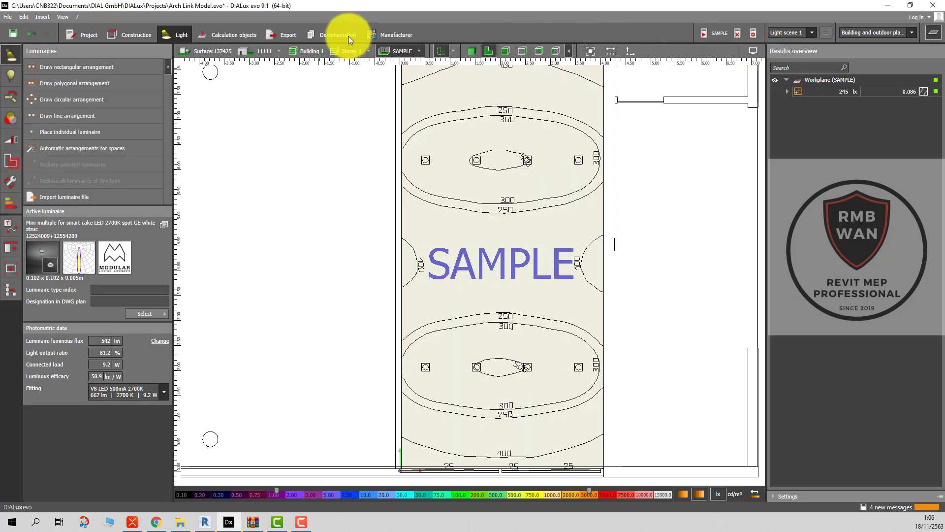
pyautogui.click(235, 35)
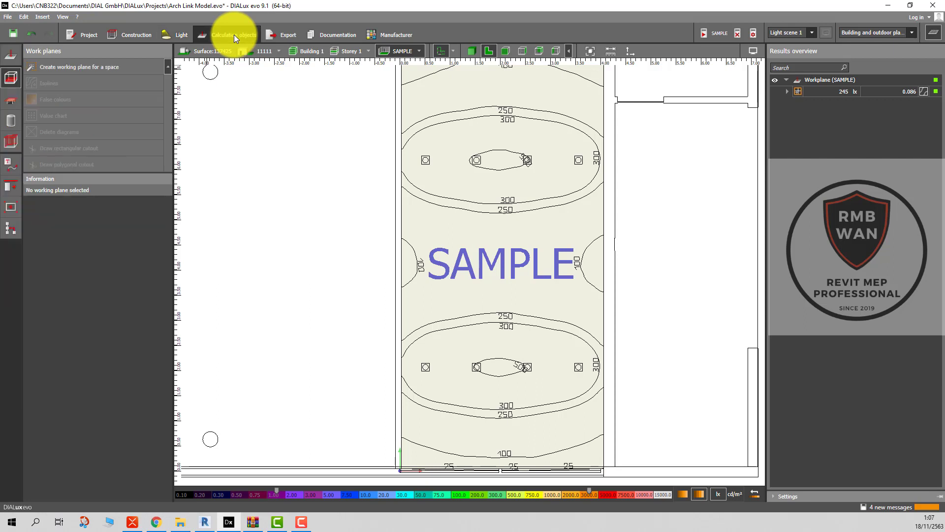
# Give the SAMPLE workplane false colours and a value chart of point lux values.
pyautogui.click(442, 190)
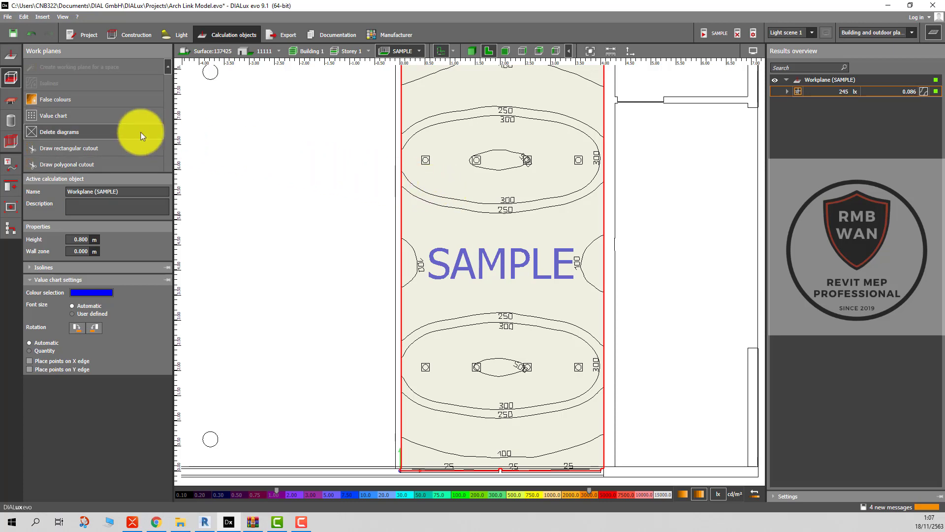
pyautogui.click(55, 115)
pyautogui.click(55, 99)
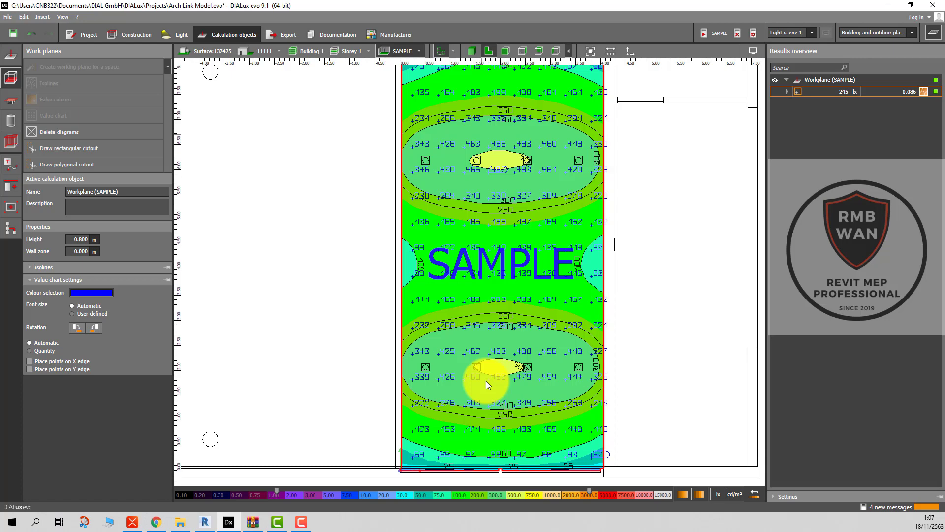
pyautogui.scroll(2, 486, 380)
pyautogui.scroll(-3, 486, 380)
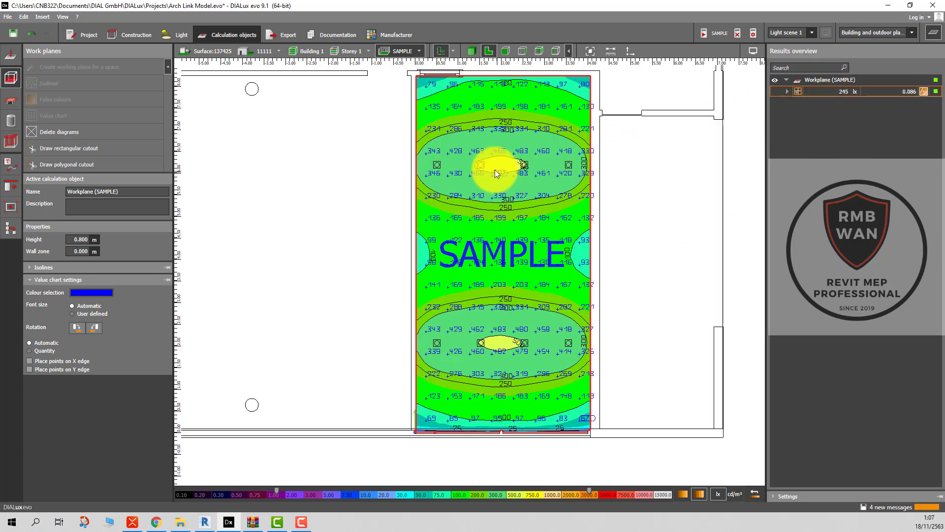
pyautogui.scroll(1, 495, 170)
pyautogui.scroll(2, 491, 137)
pyautogui.scroll(-1, 491, 137)
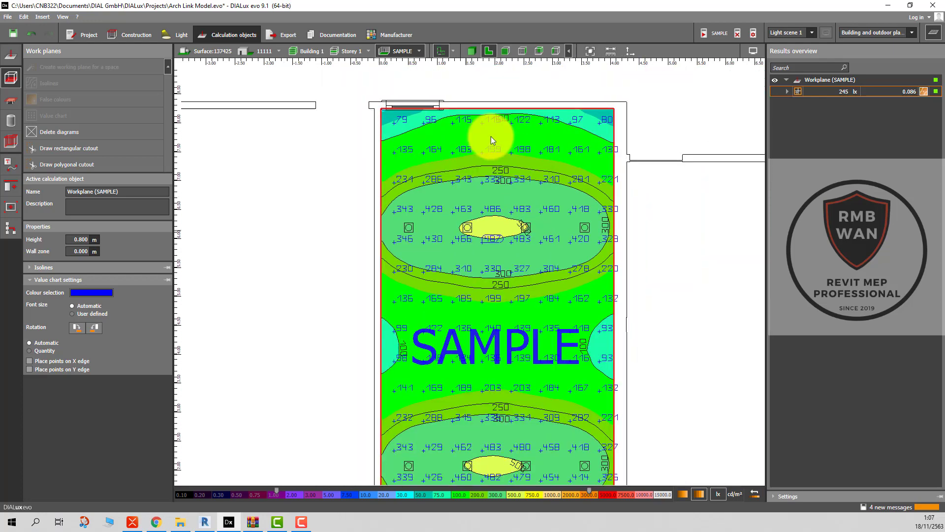
pyautogui.scroll(-3, 491, 136)
# Switch to 3D view and orbit to look down on the workplane.
pyautogui.click(471, 49)
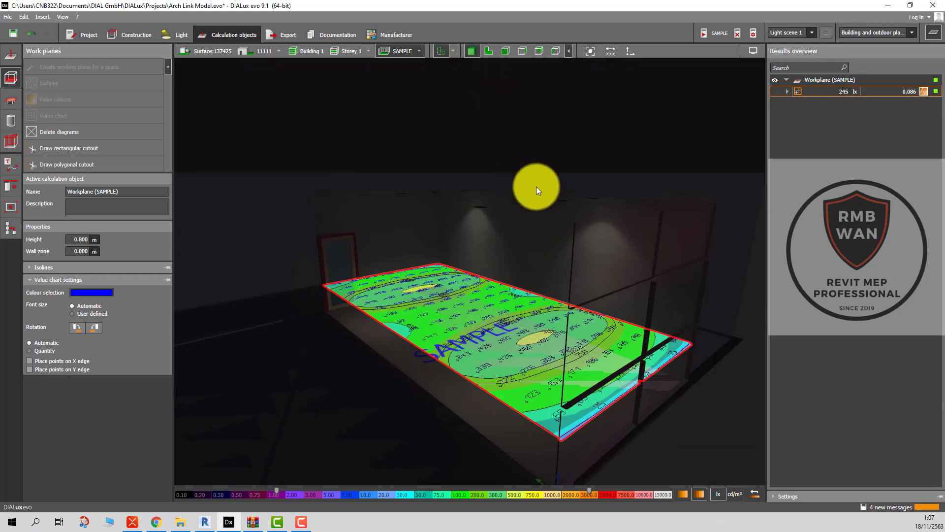
pyautogui.moveTo(612, 348); pyautogui.dragTo(538, 324)
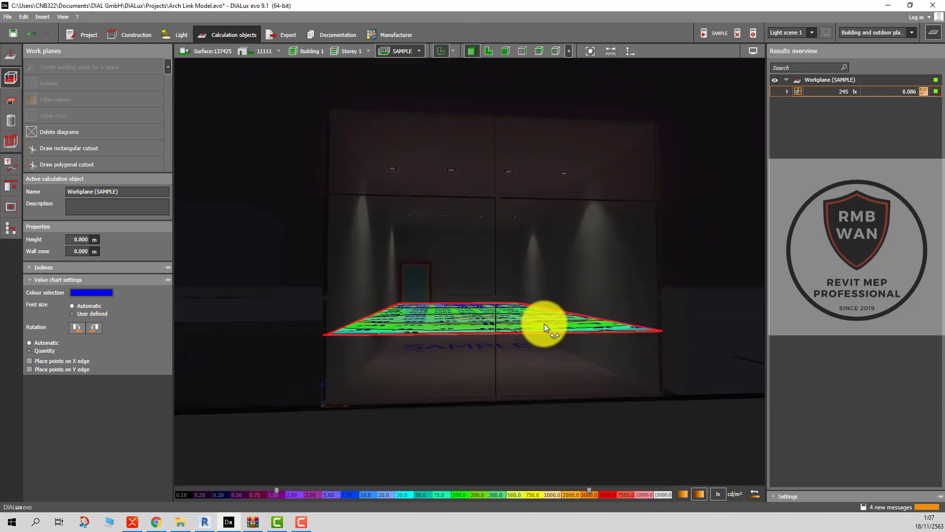
pyautogui.scroll(3, 477, 290)
pyautogui.scroll(1, 478, 291)
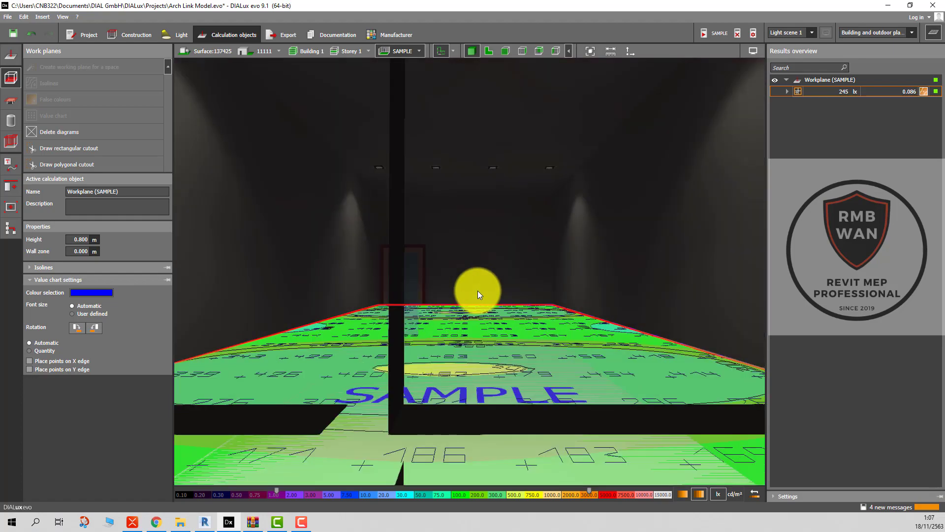
pyautogui.scroll(-1, 478, 291)
pyautogui.moveTo(478, 291); pyautogui.dragTo(513, 309)
pyautogui.moveTo(507, 309); pyautogui.dragTo(502, 318)
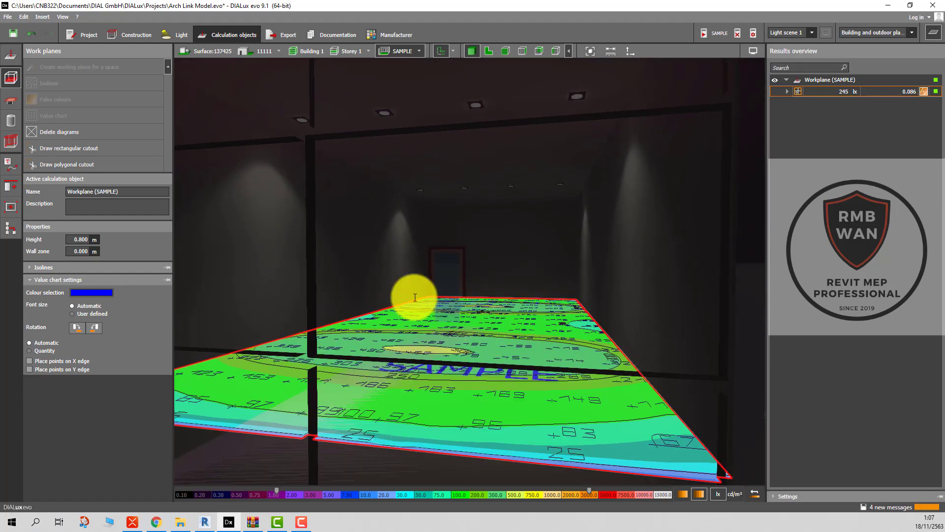
# Clear all diagrams from the workplane after briefly trying false colours and isolines.
pyautogui.click(57, 132)
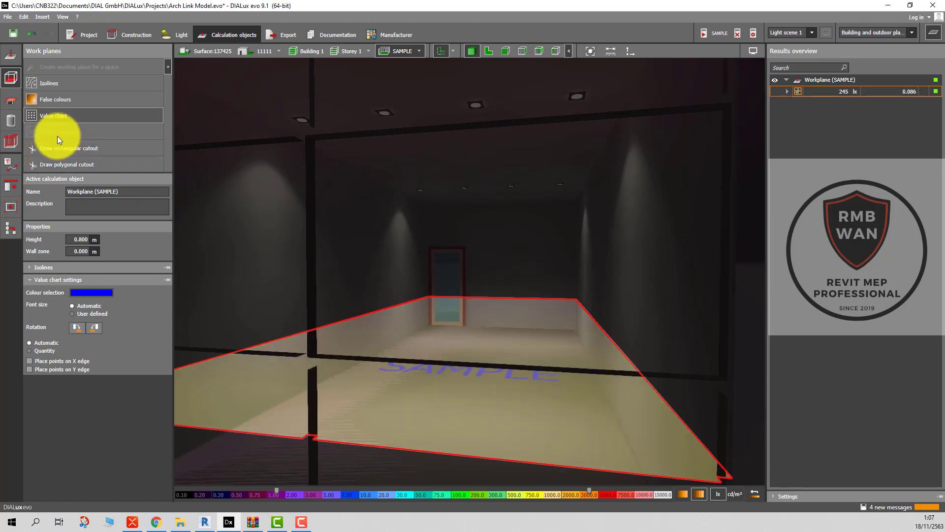
pyautogui.click(73, 102)
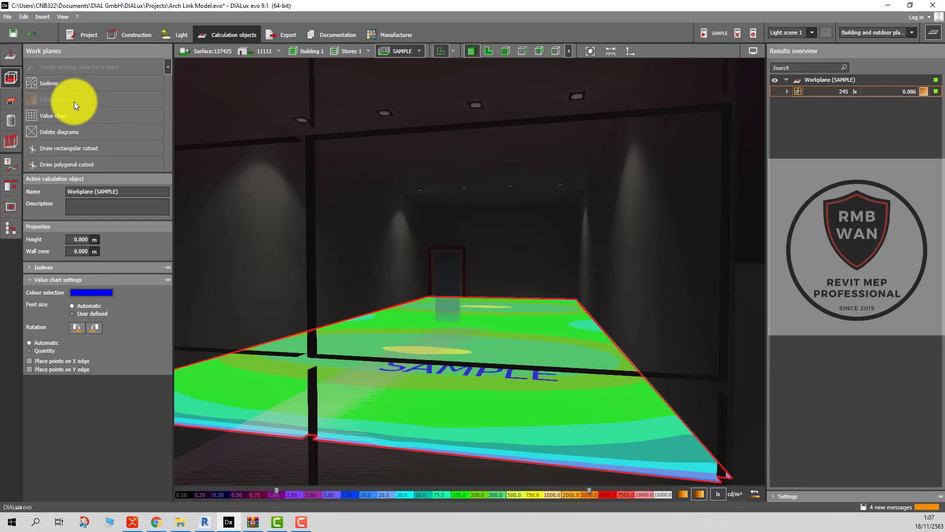
pyautogui.click(70, 85)
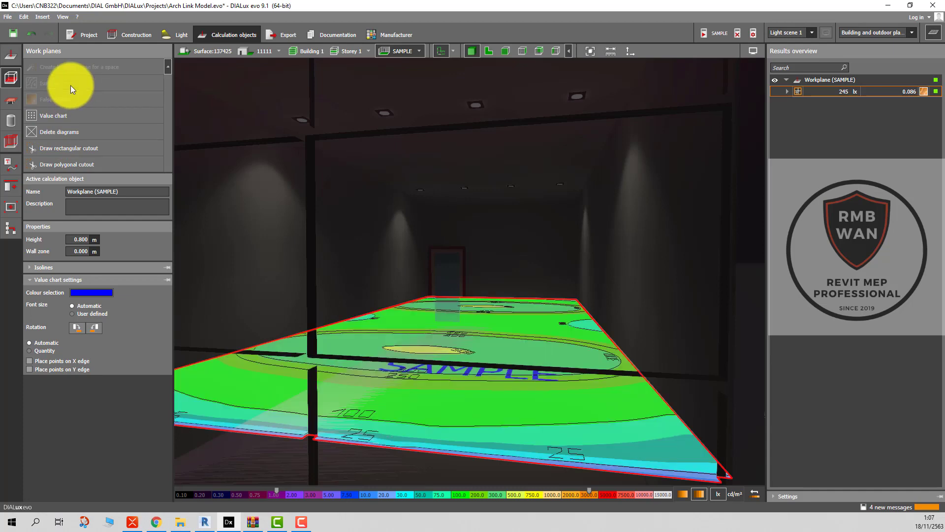
pyautogui.click(63, 130)
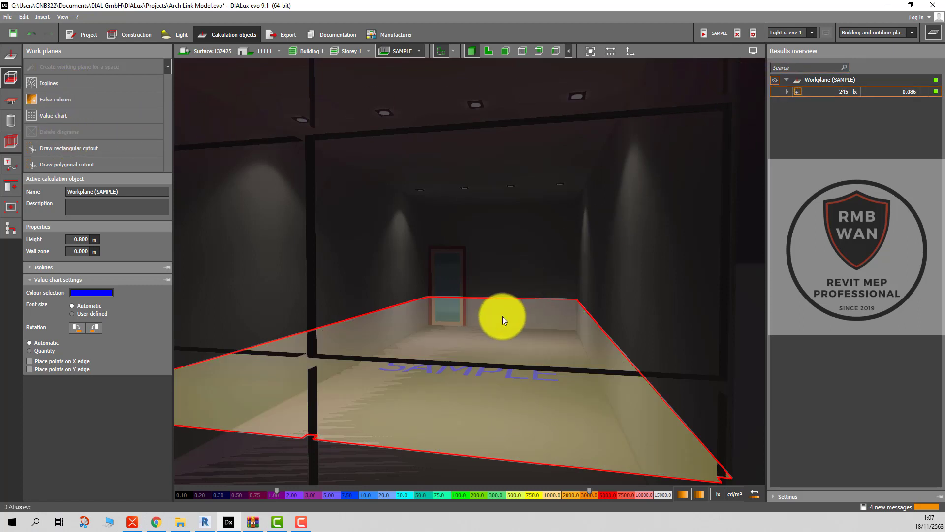
# Close the Results overview side panel.
pyautogui.scroll(3, 502, 358)
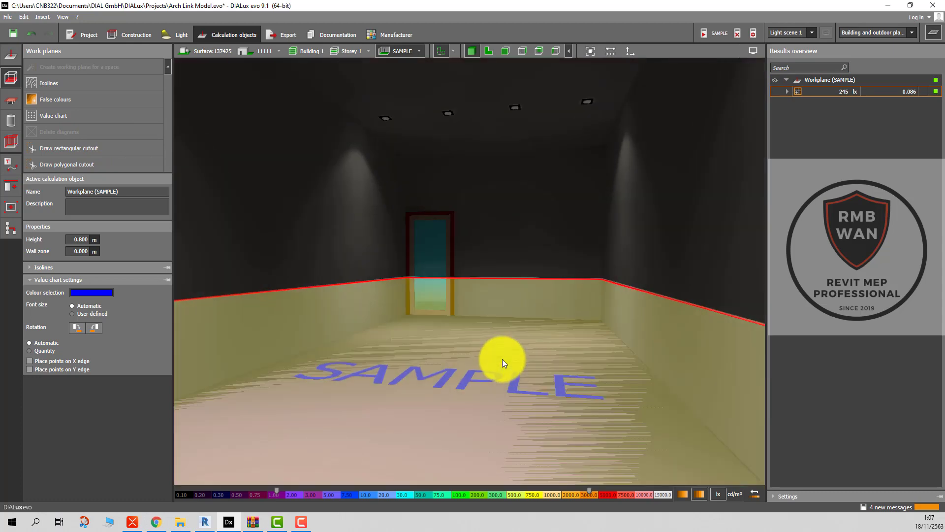
pyautogui.scroll(3, 502, 363)
pyautogui.click(933, 34)
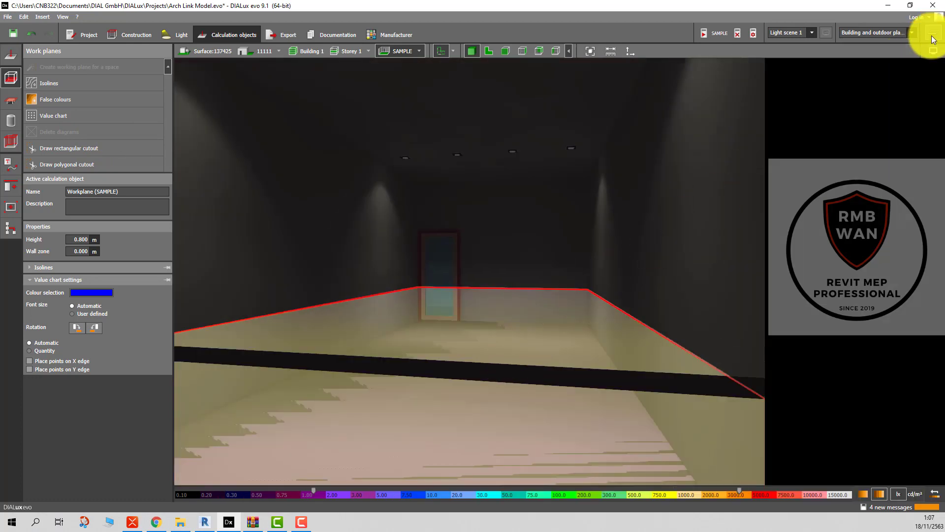
pyautogui.click(933, 51)
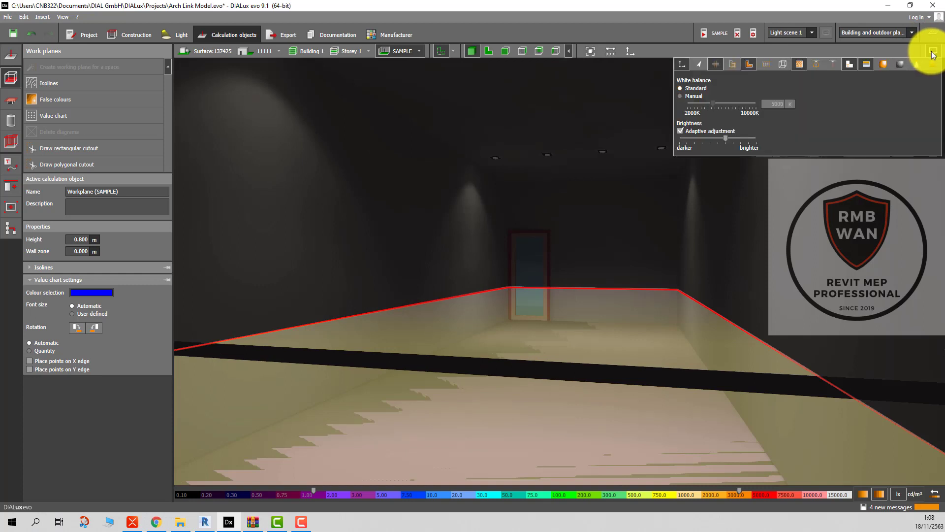
pyautogui.click(933, 53)
# Toggle display icons and show the 2500 kWh/a energy bar below the view.
pyautogui.click(933, 51)
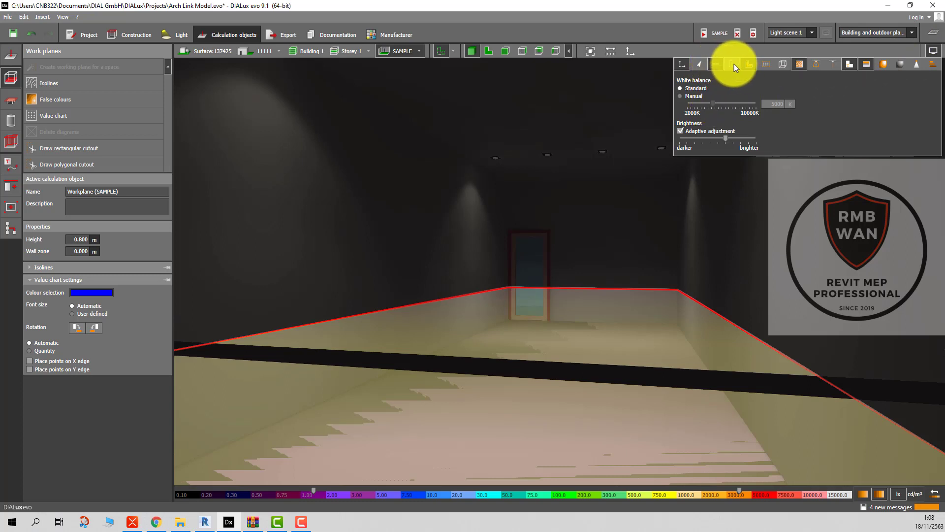
pyautogui.click(749, 63)
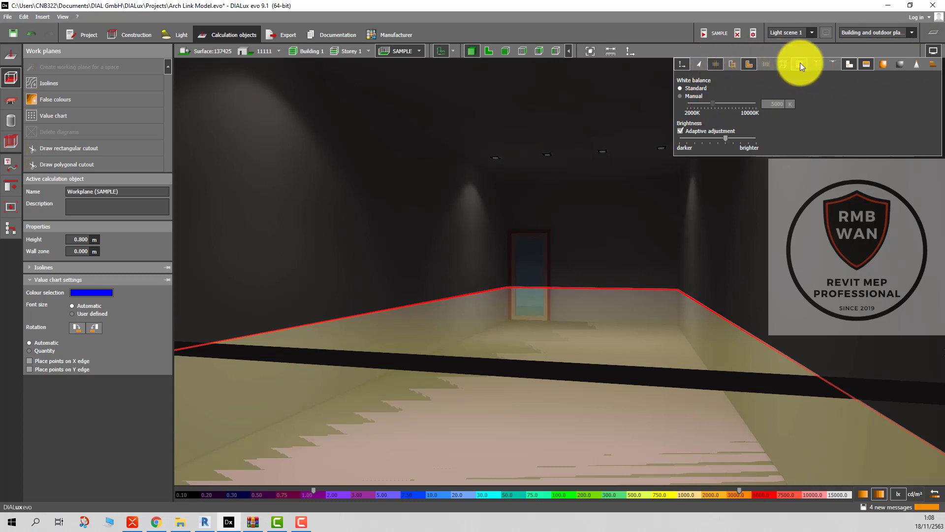
pyautogui.click(800, 63)
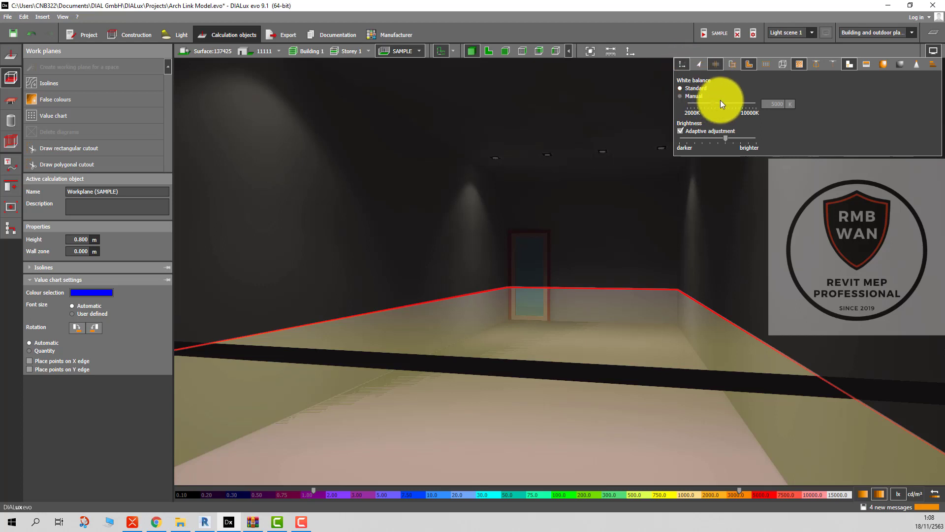
pyautogui.click(934, 66)
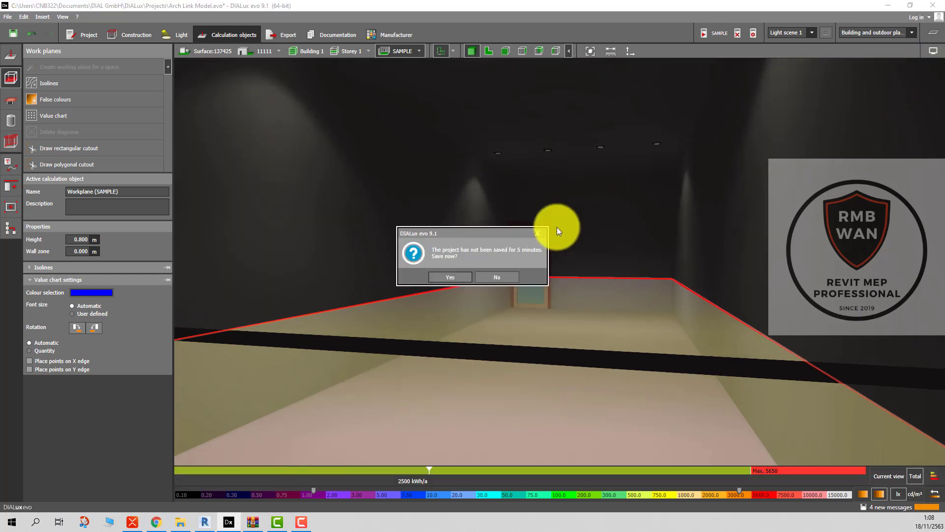
# Save the project as Arch Link Model.evo and tilt the view onto the SAMPLE floor label.
pyautogui.click(449, 276)
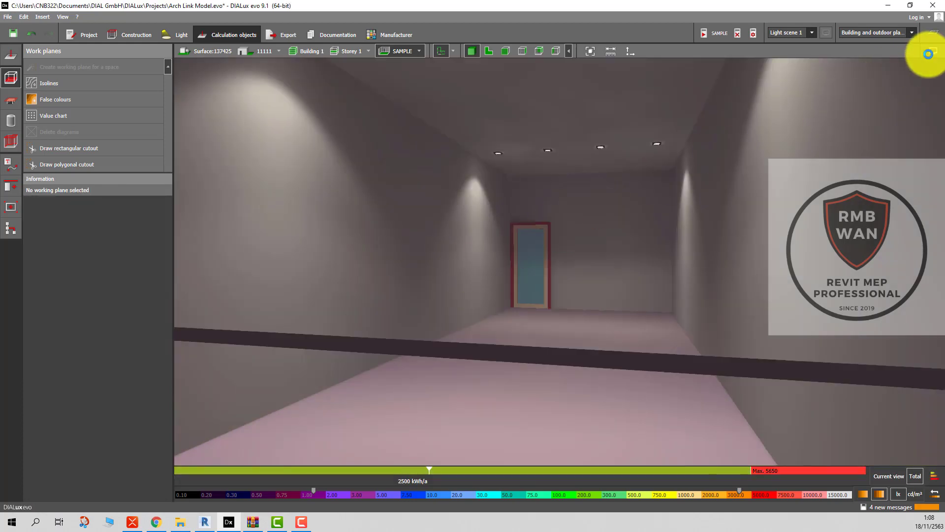
pyautogui.click(928, 53)
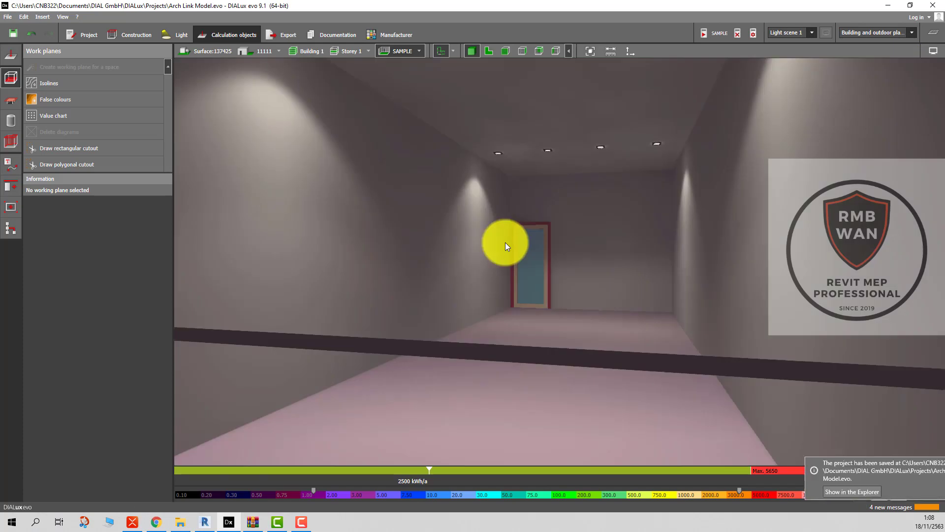
pyautogui.moveTo(618, 312); pyautogui.dragTo(621, 309)
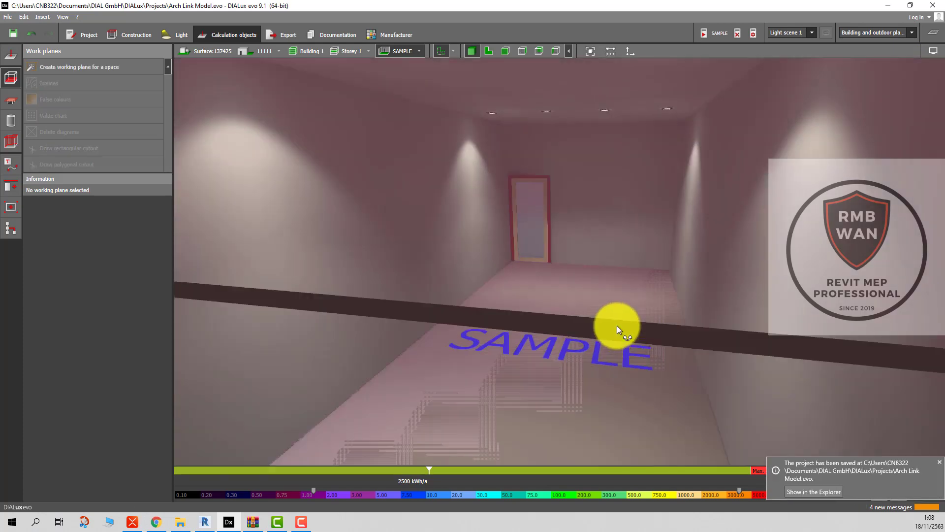
# Orbit the room and display false-colour luminance on all room surfaces.
pyautogui.click(933, 51)
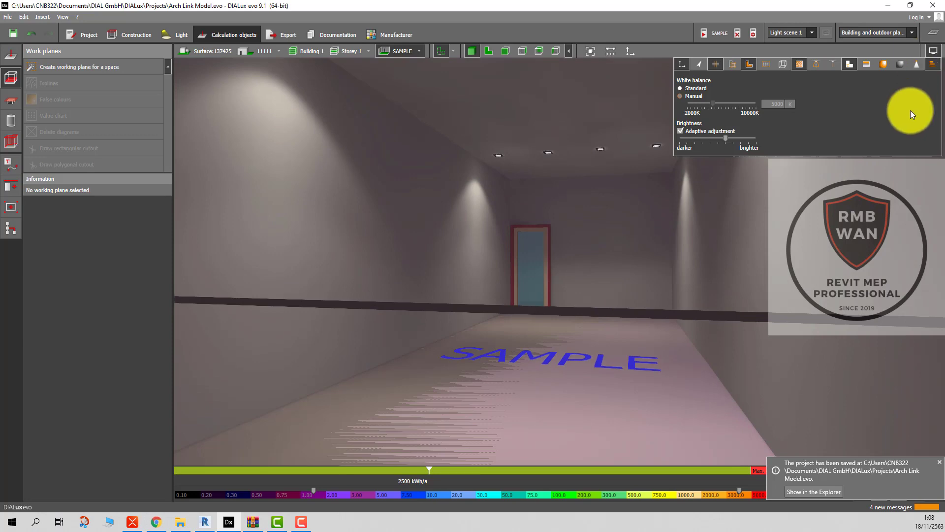
pyautogui.moveTo(606, 245)
pyautogui.mouseDown()
pyautogui.moveTo(631, 253)
pyautogui.moveTo(610, 256)
pyautogui.moveTo(600, 270)
pyautogui.moveTo(631, 255)
pyautogui.mouseUp()
pyautogui.scroll(2, 609, 256)
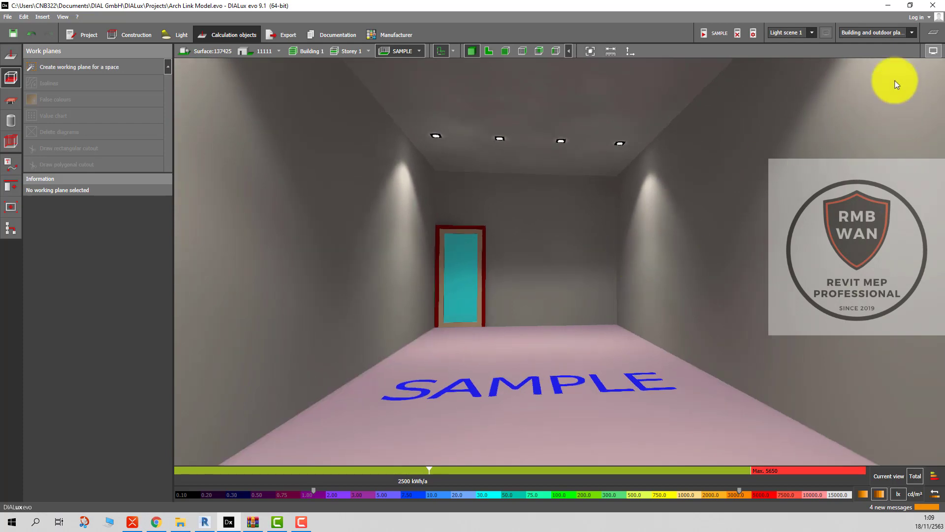
pyautogui.click(938, 56)
pyautogui.click(934, 66)
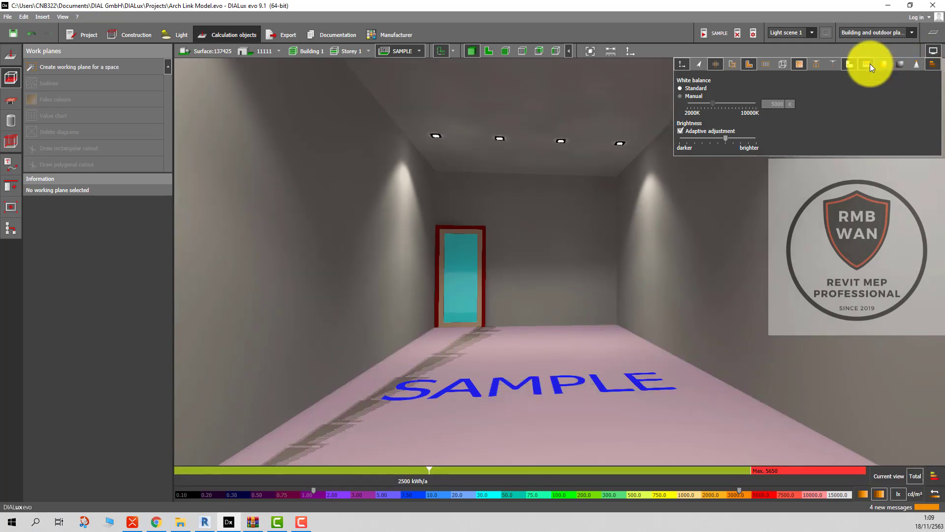
pyautogui.click(882, 64)
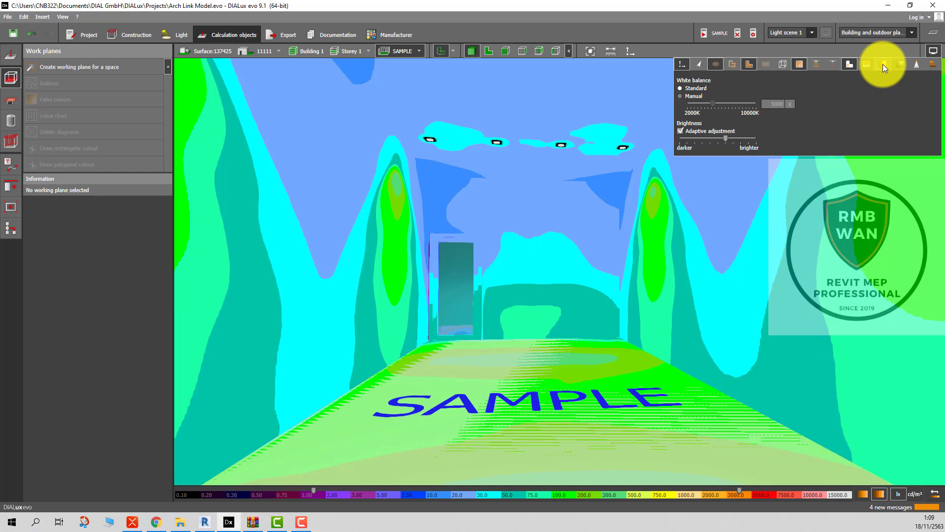
# Try flat and wireframe modes, return to textured view, and show the 2500 kWh/a energy bar.
pyautogui.click(899, 67)
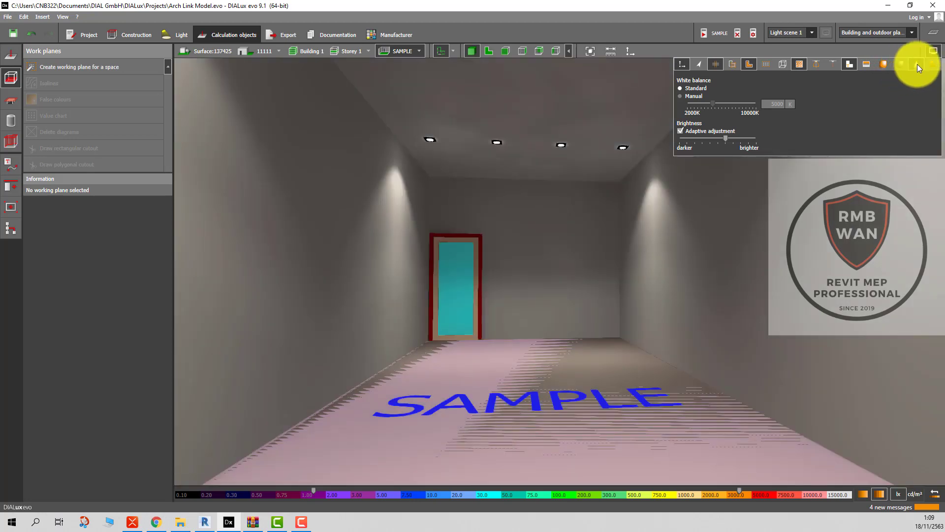
pyautogui.click(897, 64)
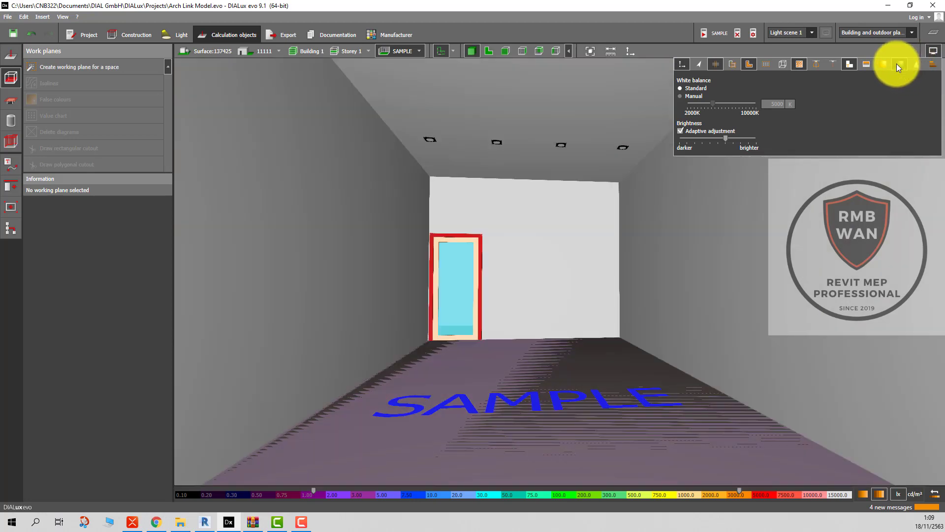
pyautogui.click(897, 64)
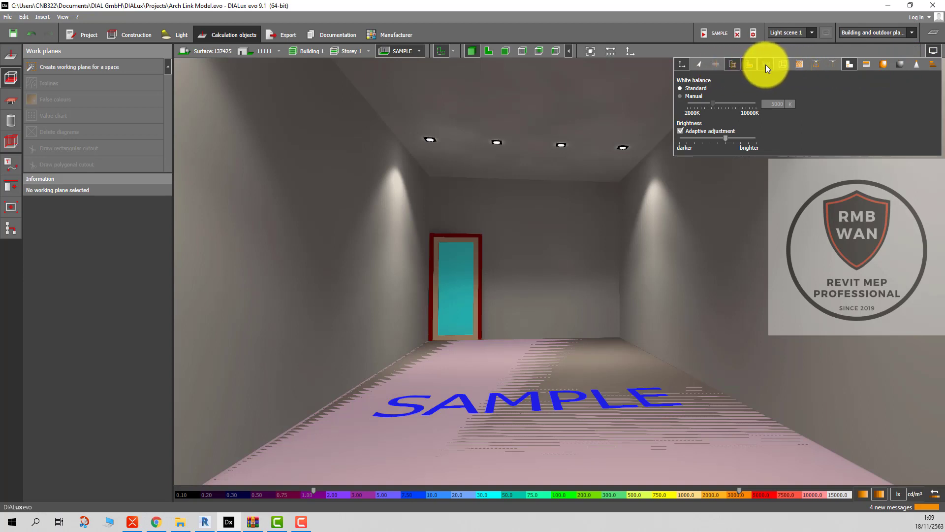
pyautogui.click(781, 65)
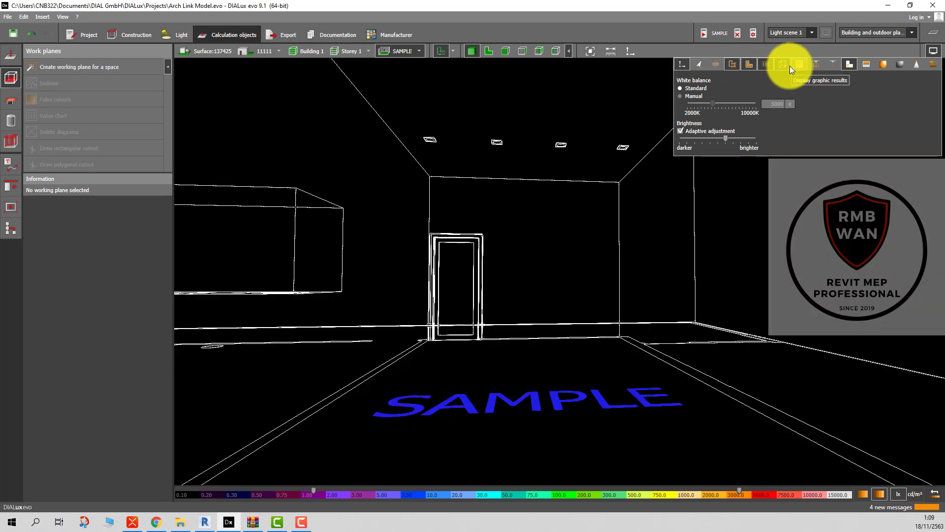
pyautogui.click(797, 65)
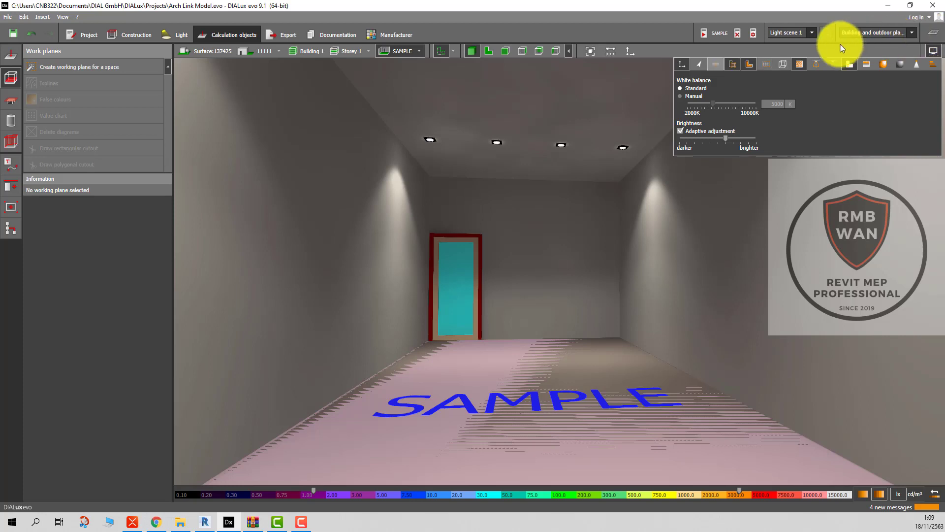
pyautogui.click(932, 65)
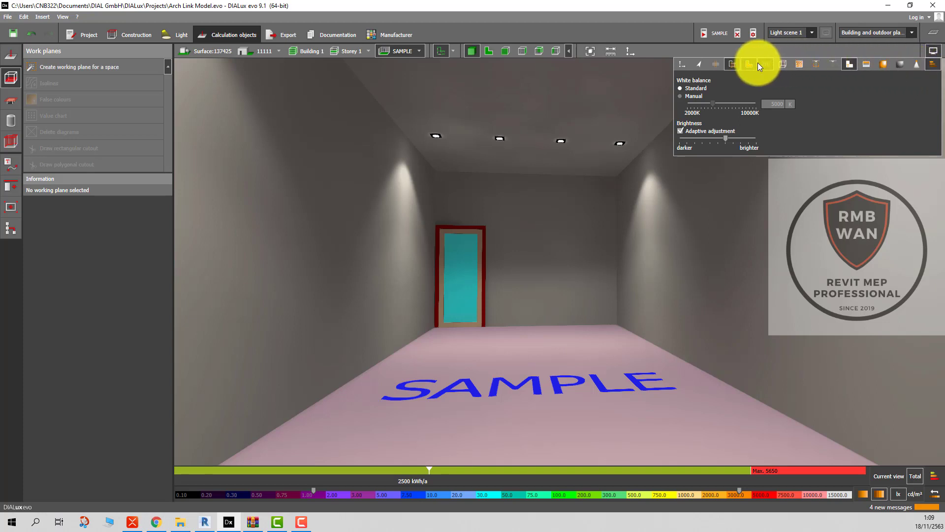
# Toggle false colours off and change floor display options, removing the SAMPLE floor label.
pyautogui.click(867, 64)
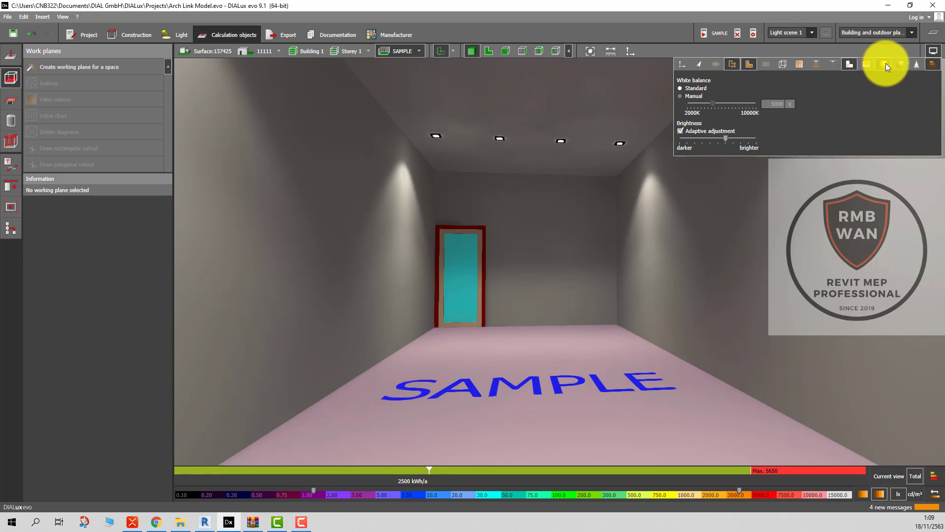
pyautogui.click(885, 63)
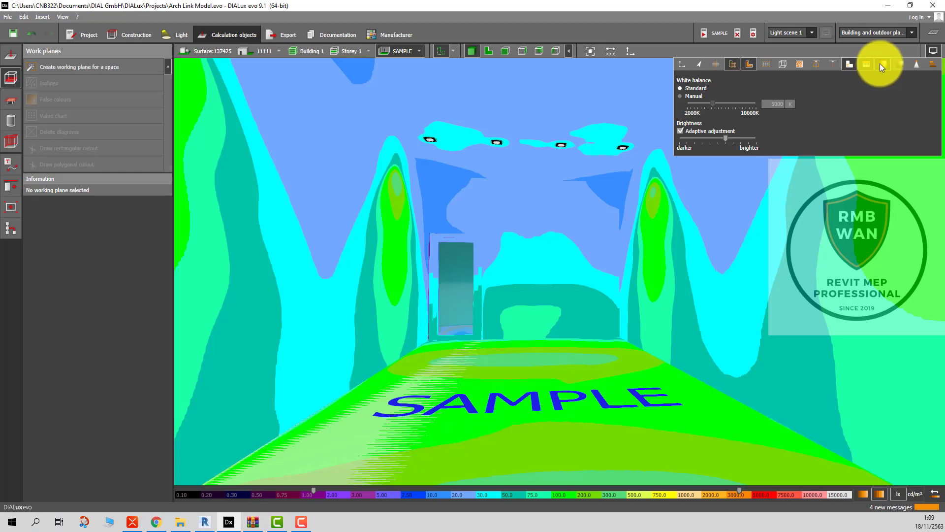
pyautogui.click(883, 64)
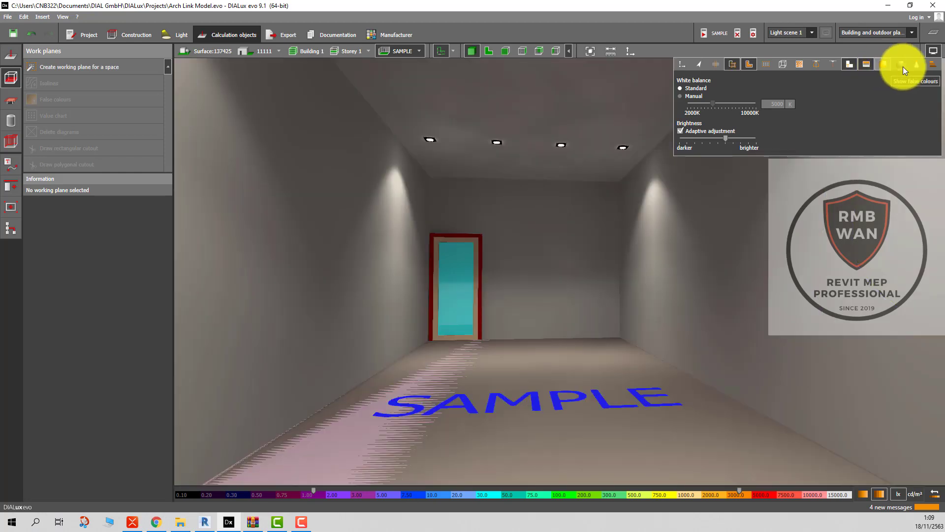
pyautogui.click(866, 63)
pyautogui.click(869, 63)
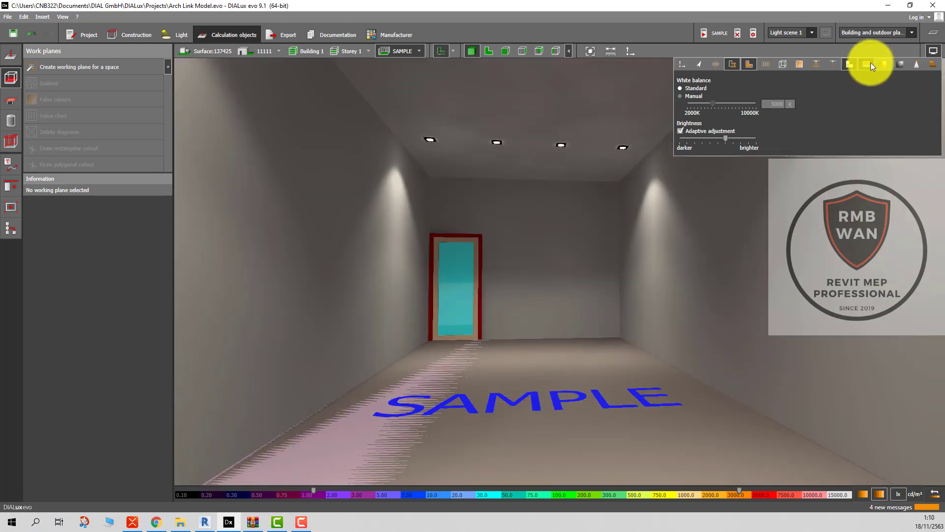
pyautogui.click(896, 64)
# Return to the normal shaded view and tilt the camera so the room's floor fills the view.
pyautogui.click(896, 64)
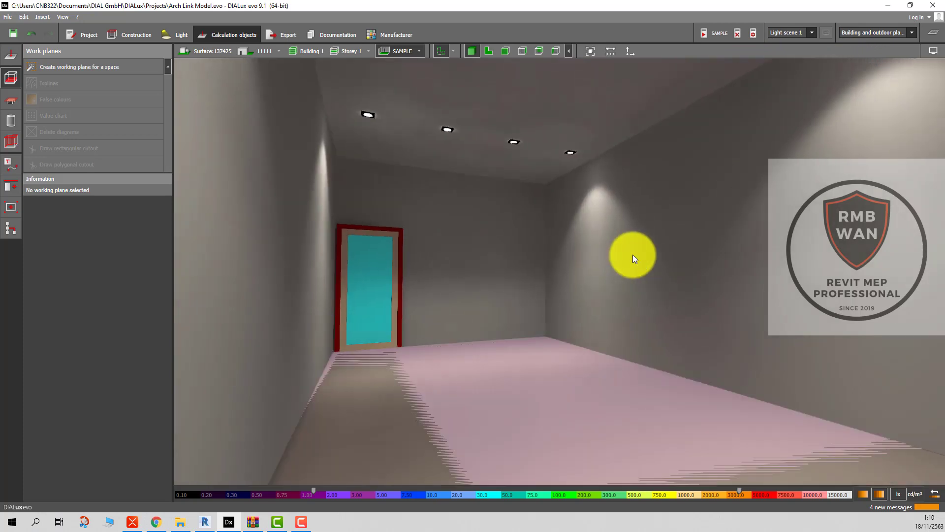
pyautogui.moveTo(605, 294); pyautogui.dragTo(576, 295)
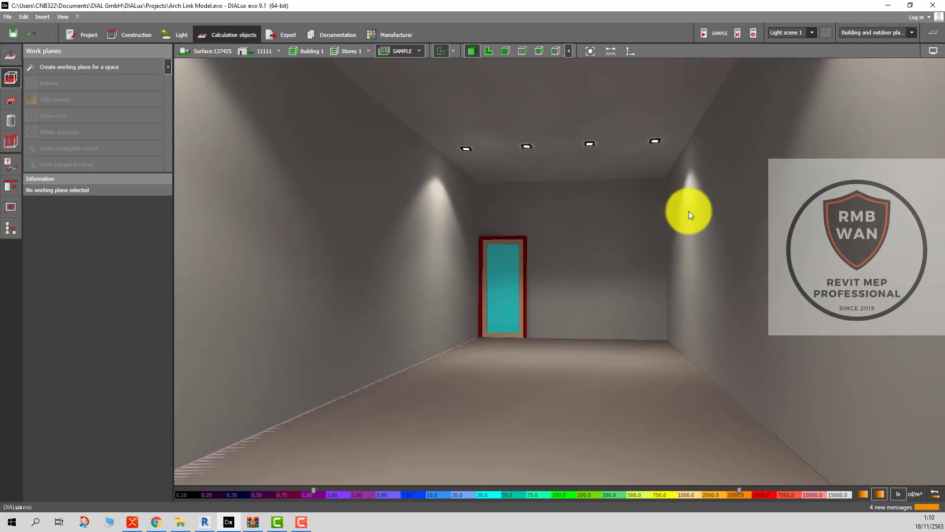
pyautogui.click(930, 33)
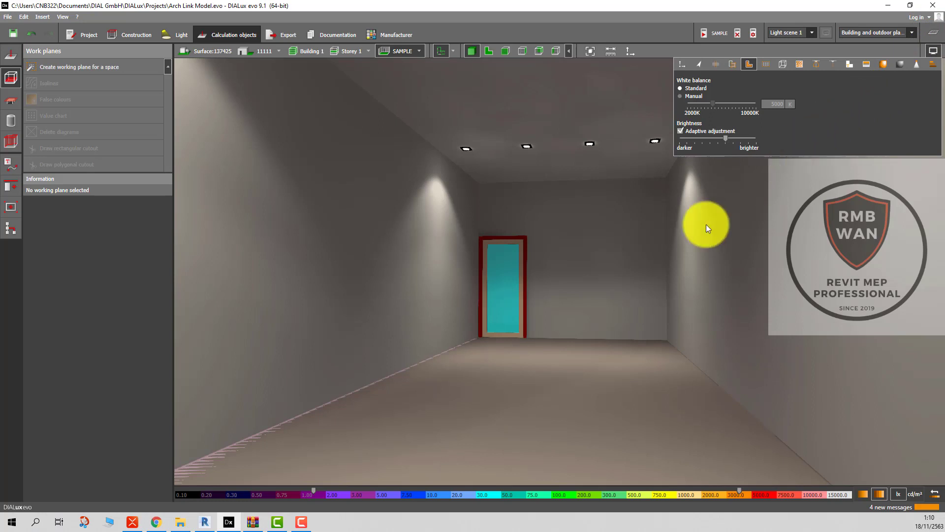
pyautogui.moveTo(607, 322)
pyautogui.mouseDown()
pyautogui.moveTo(598, 344)
pyautogui.moveTo(580, 330)
pyautogui.mouseUp()
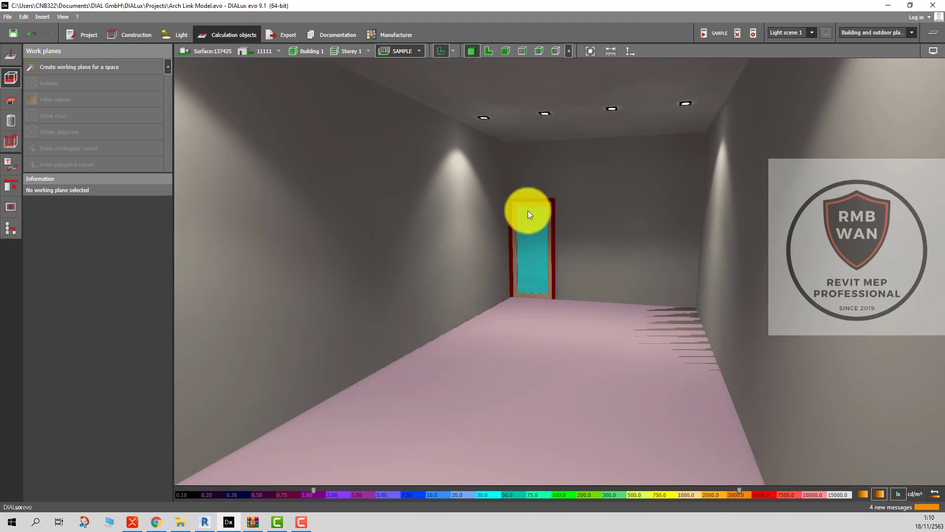
pyautogui.moveTo(562, 365); pyautogui.dragTo(583, 341)
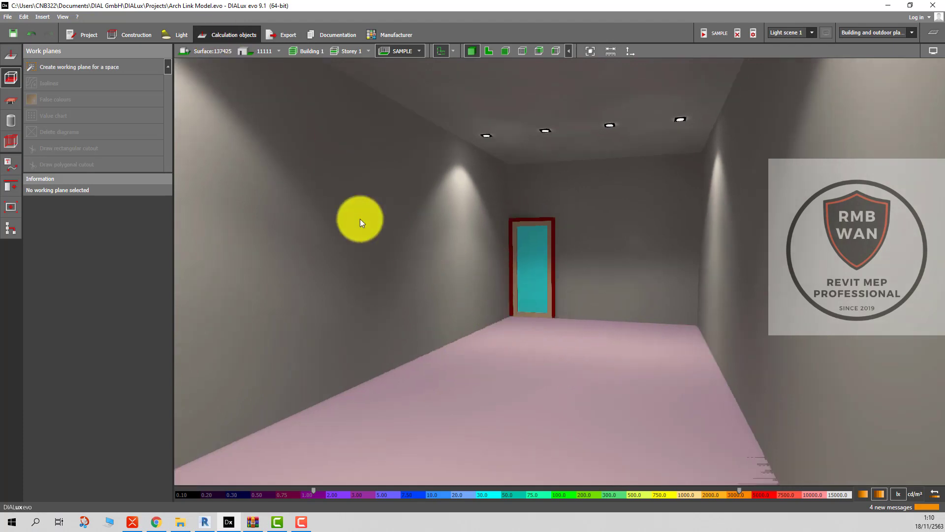
pyautogui.click(72, 62)
# Create a working plane in the SAMPLE room and show it in false colours.
pyautogui.click(66, 67)
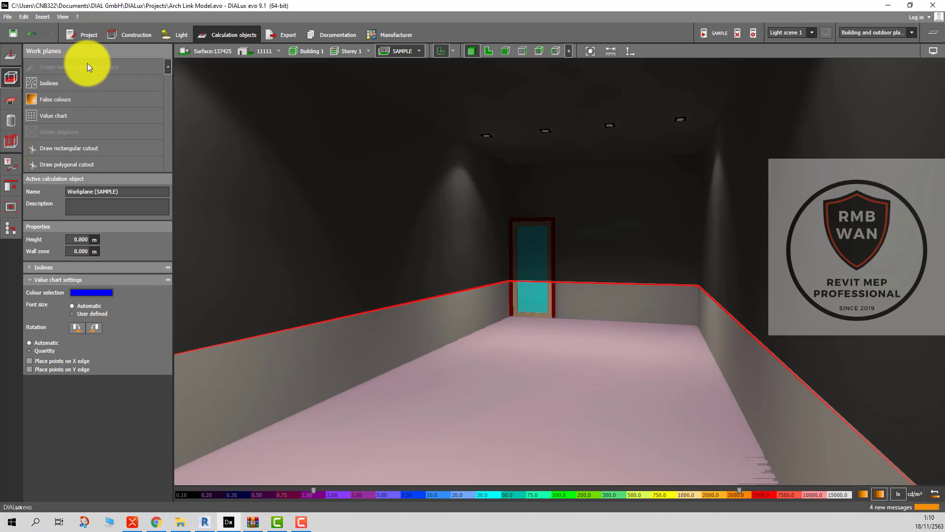
pyautogui.click(48, 100)
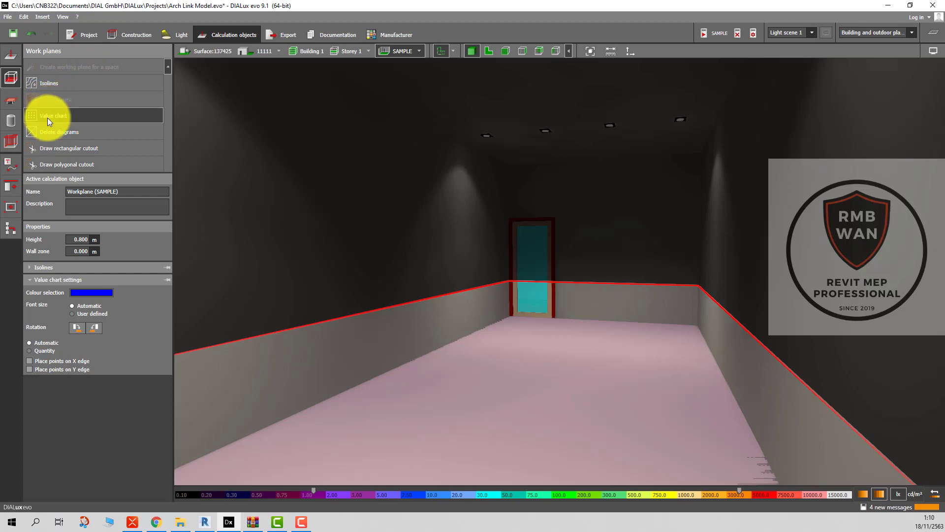
pyautogui.click(590, 321)
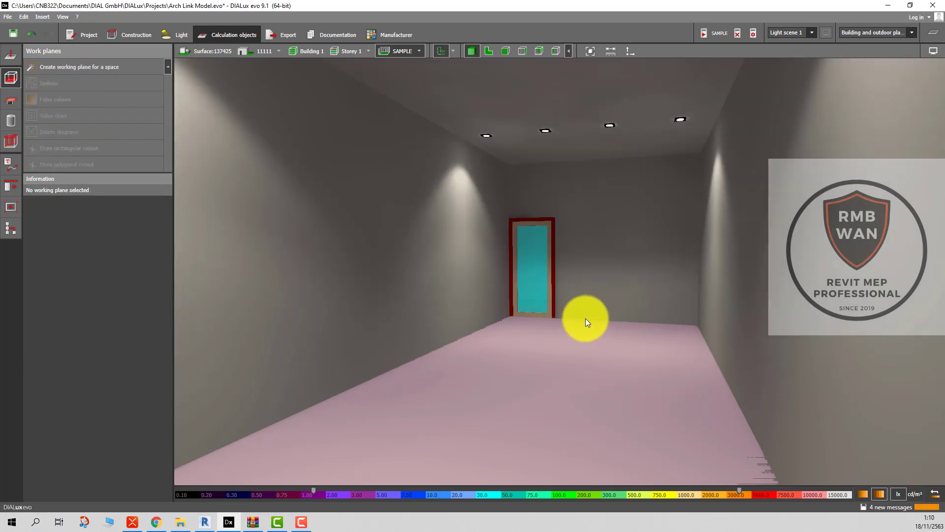
pyautogui.moveTo(586, 318); pyautogui.dragTo(571, 317)
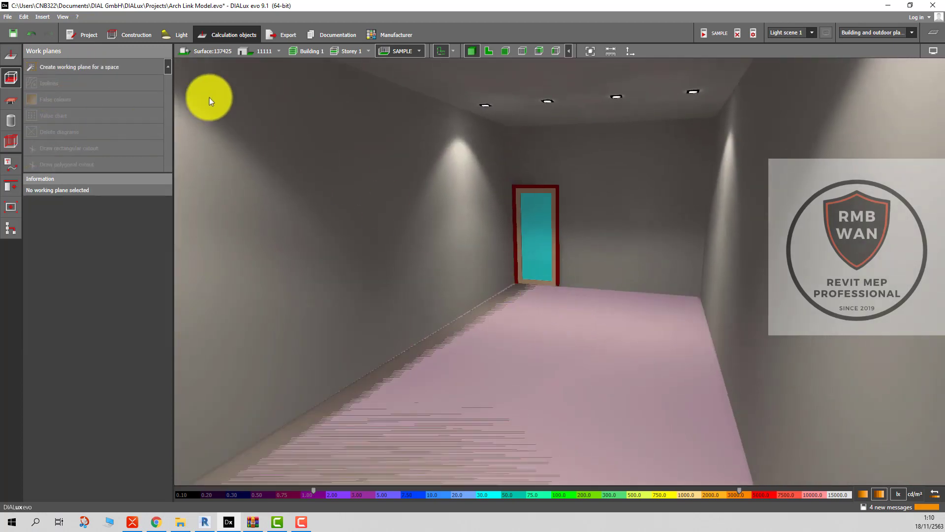
pyautogui.click(163, 69)
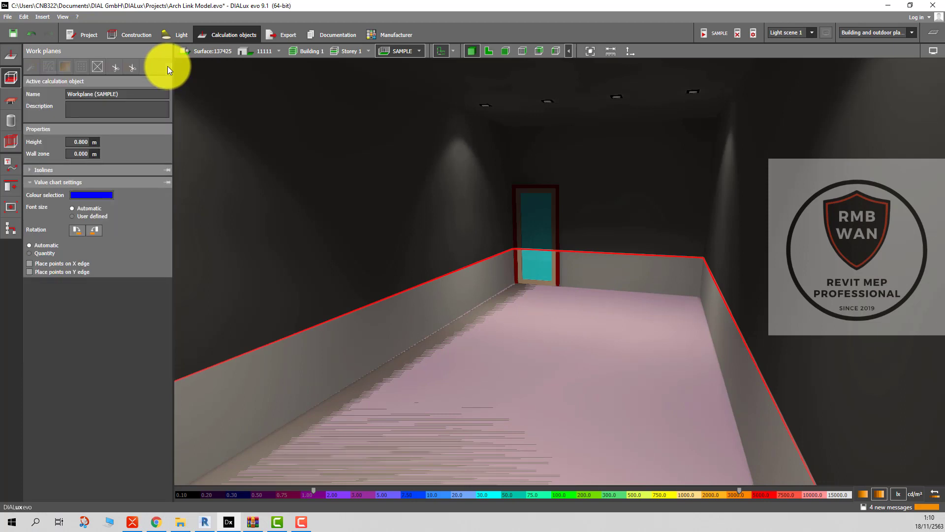
# Check the SAMPLE workplane's 245 lx result, then turn the view to face the room.
pyautogui.click(933, 33)
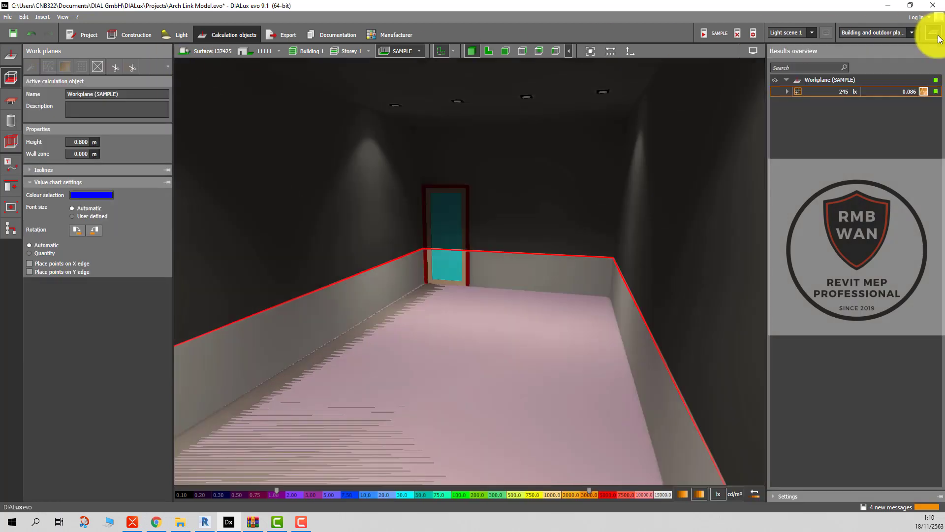
pyautogui.click(487, 311)
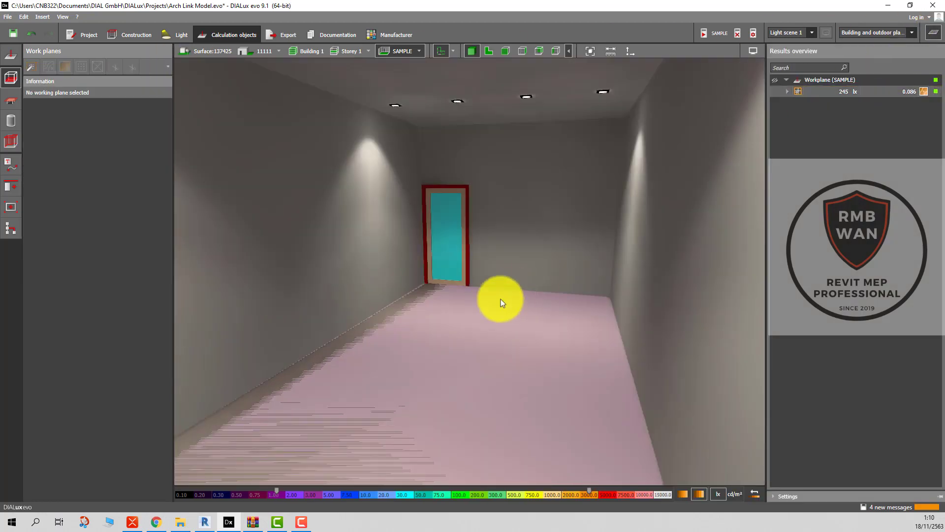
pyautogui.click(933, 32)
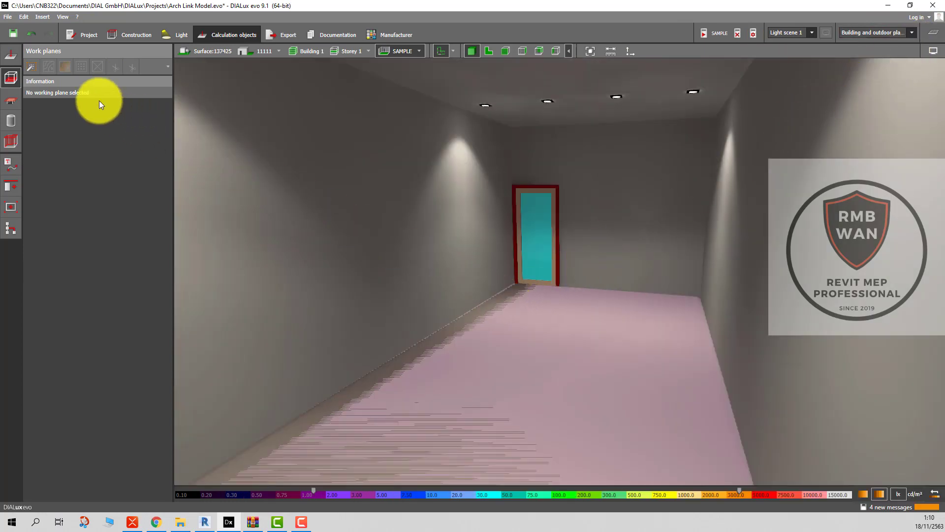
pyautogui.click(30, 66)
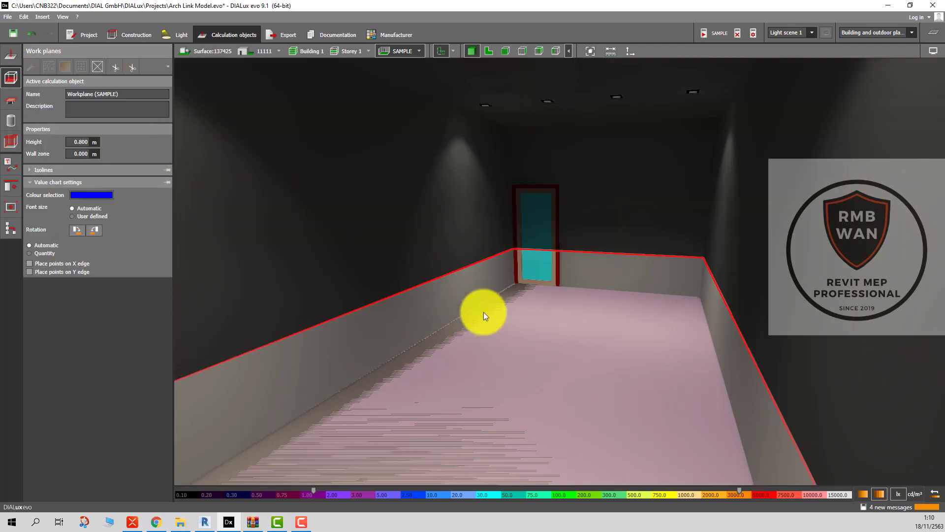
pyautogui.click(510, 327)
pyautogui.moveTo(521, 240); pyautogui.dragTo(486, 358)
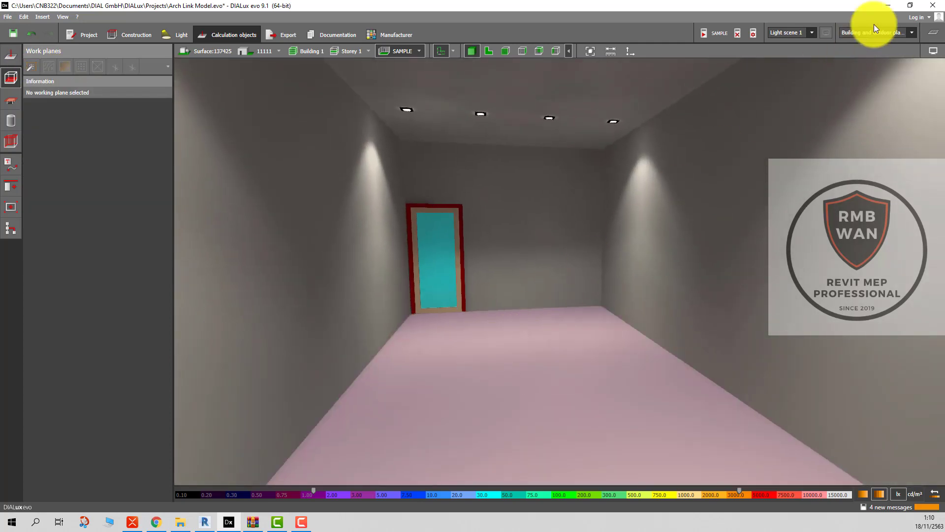
# Review the planning modes and results overview, then show the white balance and brightness settings.
pyautogui.click(871, 33)
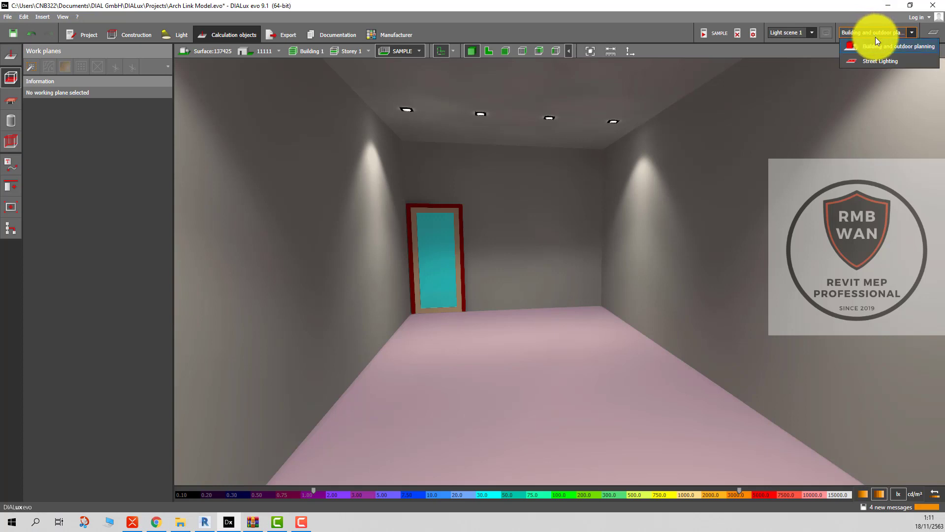
pyautogui.click(876, 37)
pyautogui.click(933, 32)
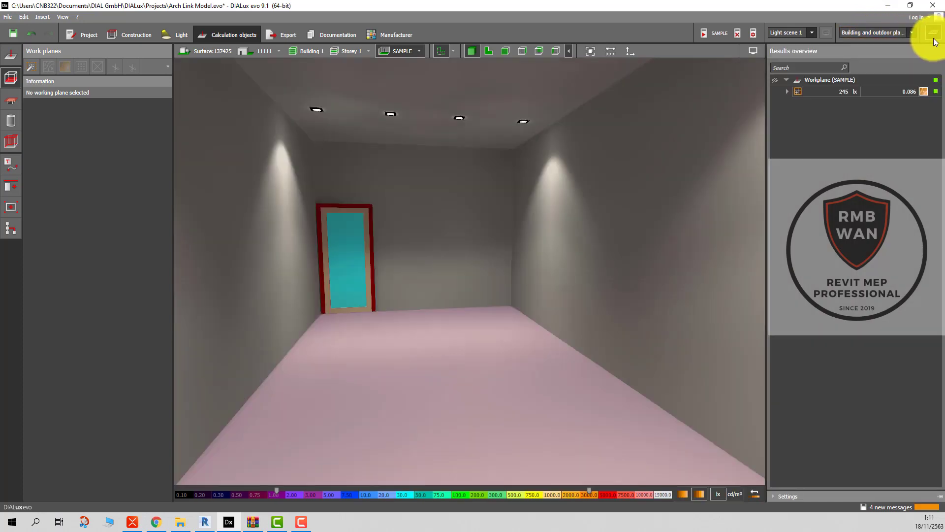
pyautogui.click(933, 33)
pyautogui.click(933, 51)
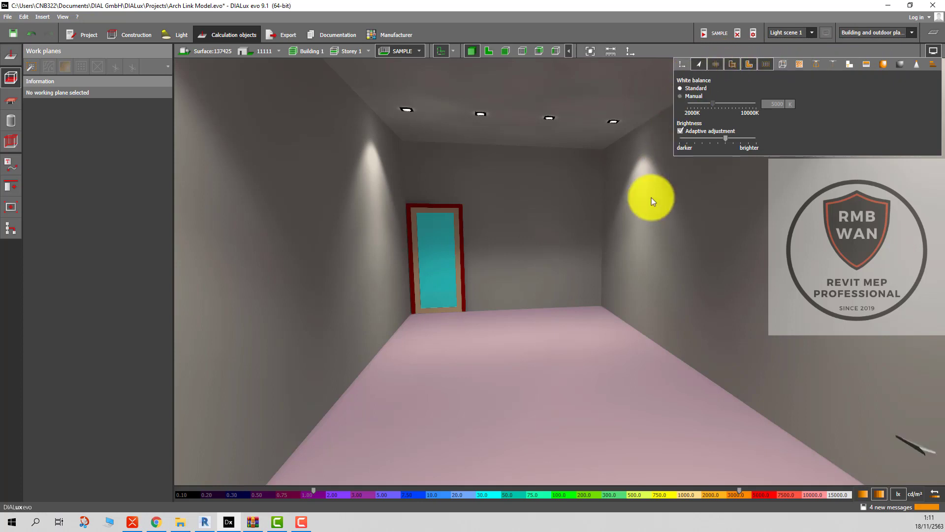
# Re-frame the room and preview it as a wireframe.
pyautogui.click(606, 336)
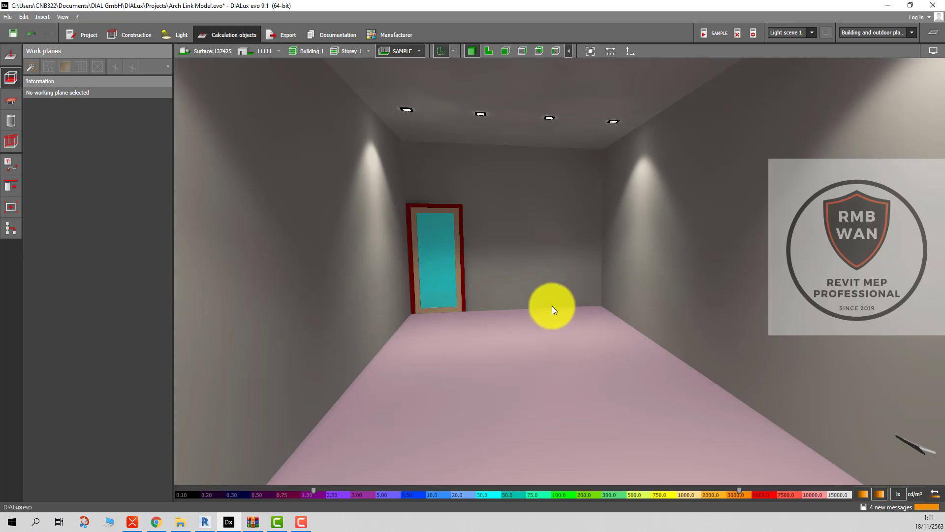
pyautogui.moveTo(551, 305)
pyautogui.mouseDown()
pyautogui.moveTo(513, 301)
pyautogui.moveTo(543, 314)
pyautogui.mouseUp()
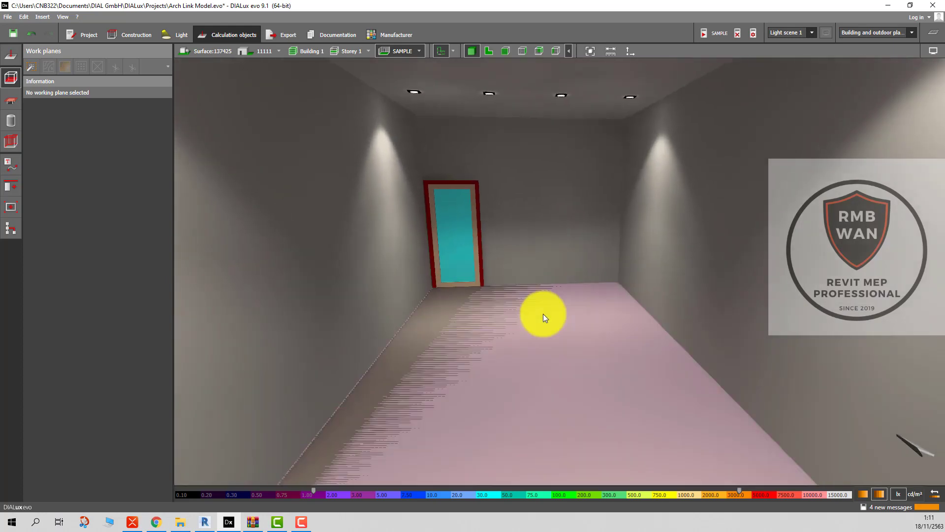
pyautogui.click(934, 51)
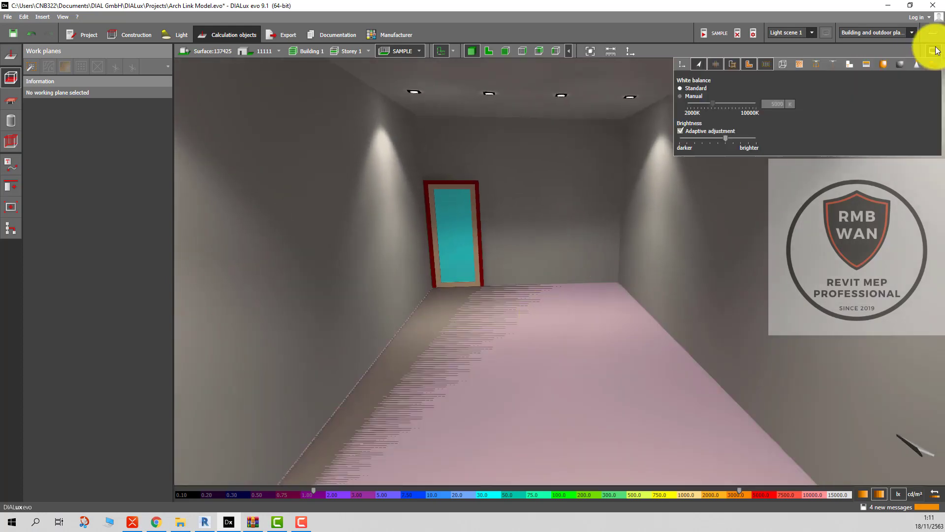
pyautogui.click(784, 63)
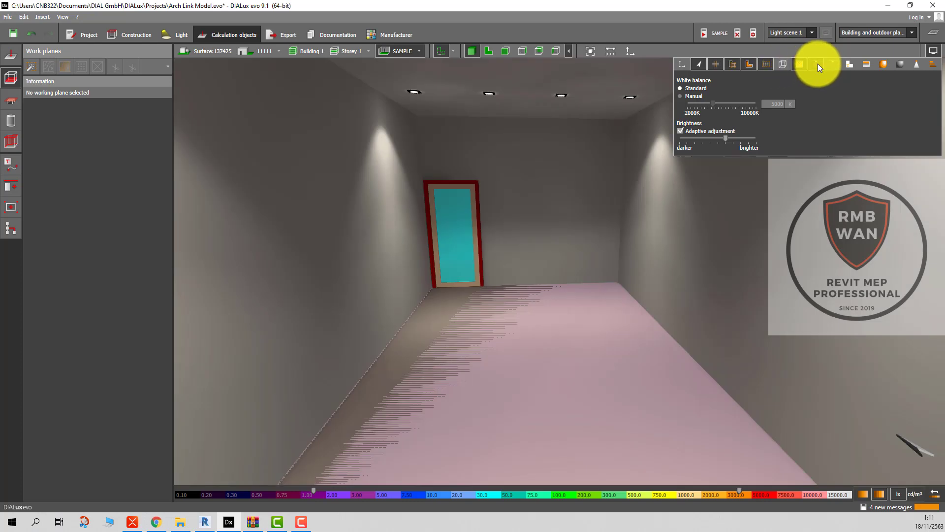
# Try out the luminaire aiming lines and the SAMPLE floor label, then tilt toward the ceiling lights.
pyautogui.click(834, 65)
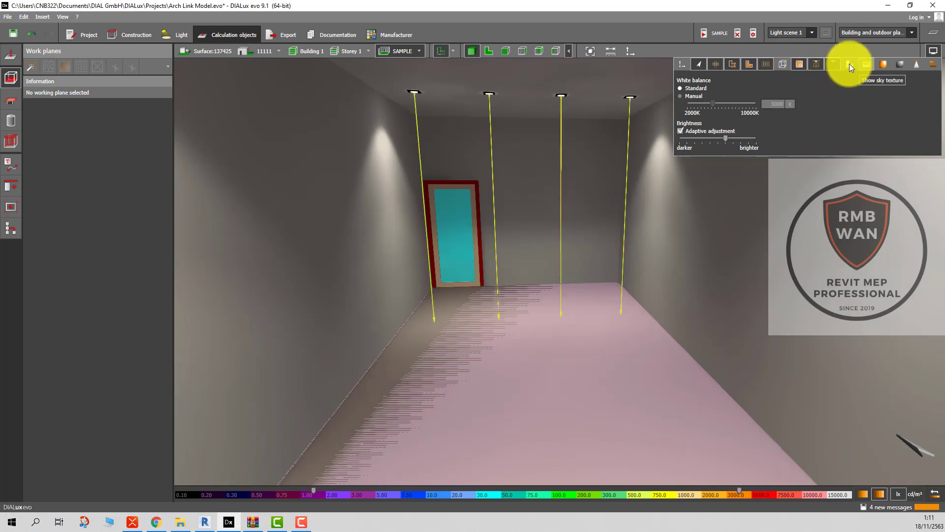
pyautogui.click(849, 63)
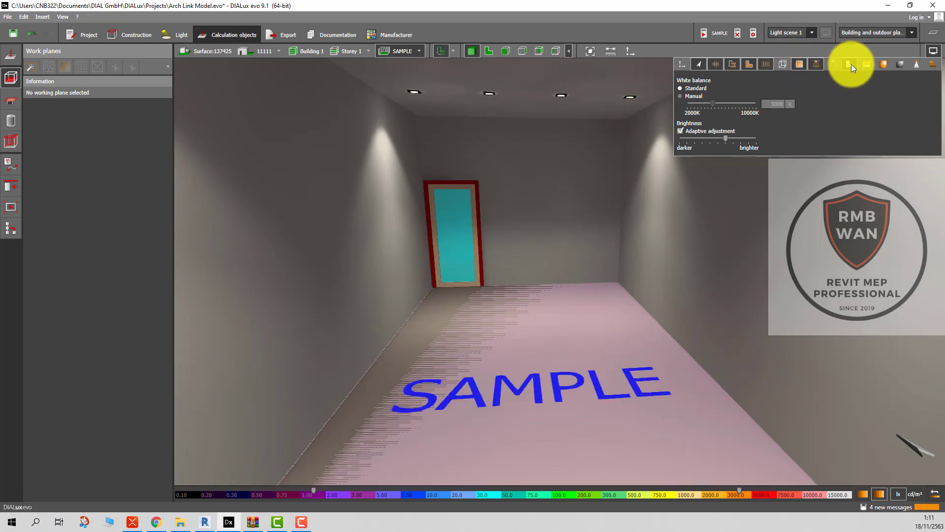
pyautogui.click(852, 64)
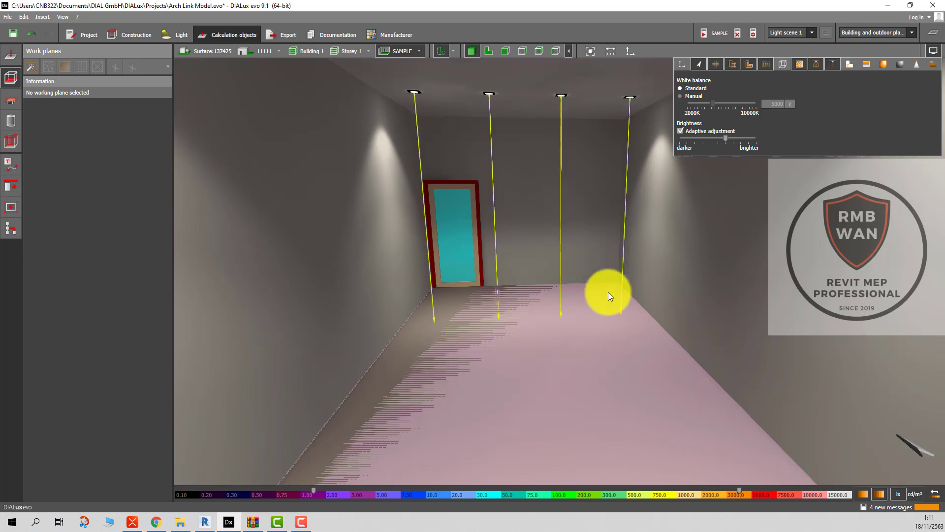
pyautogui.moveTo(574, 299)
pyautogui.mouseDown()
pyautogui.moveTo(545, 320)
pyautogui.moveTo(571, 338)
pyautogui.mouseUp()
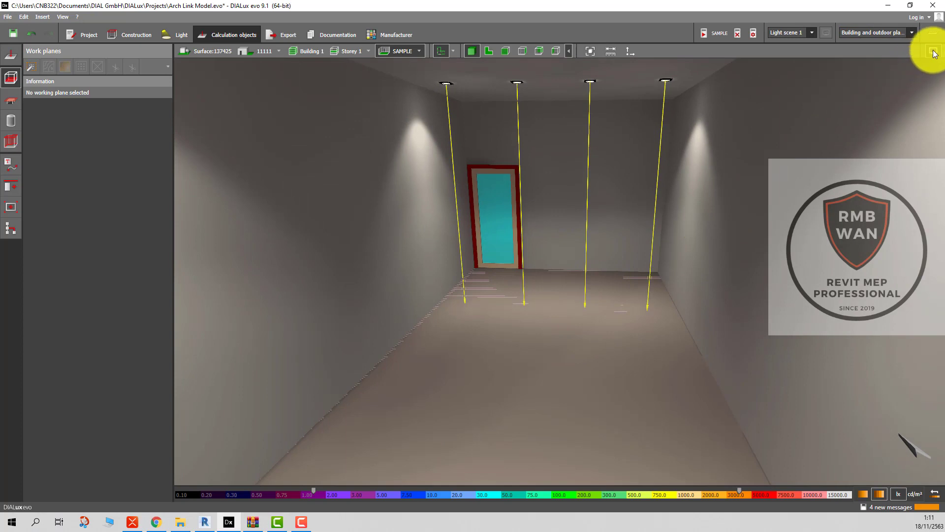
pyautogui.click(933, 52)
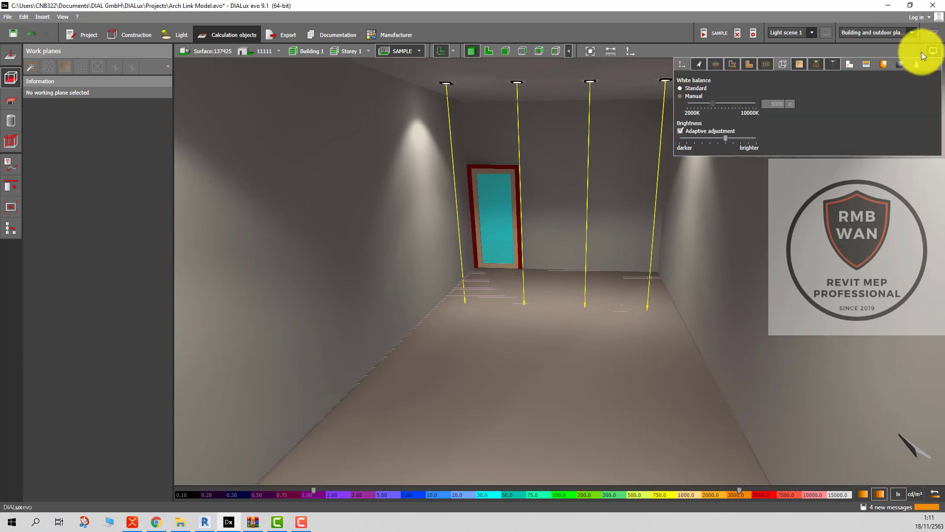
pyautogui.click(832, 65)
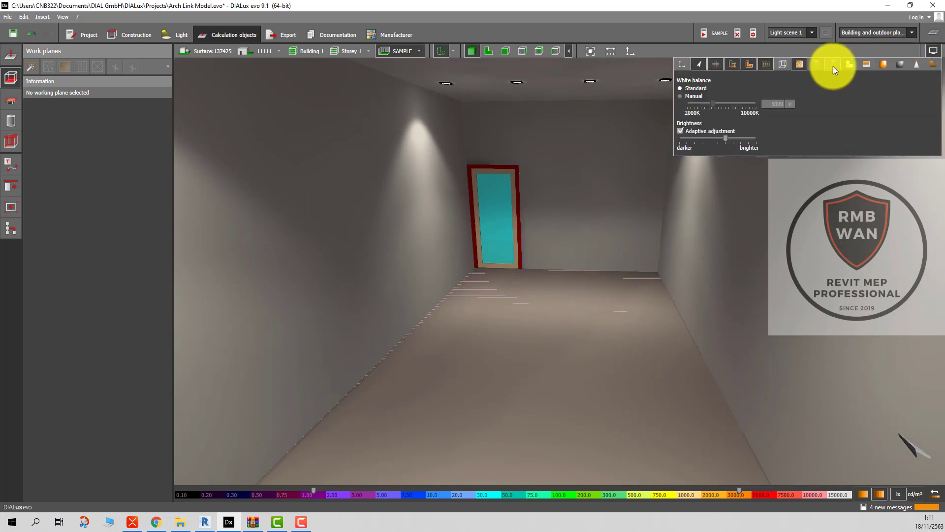
pyautogui.click(594, 82)
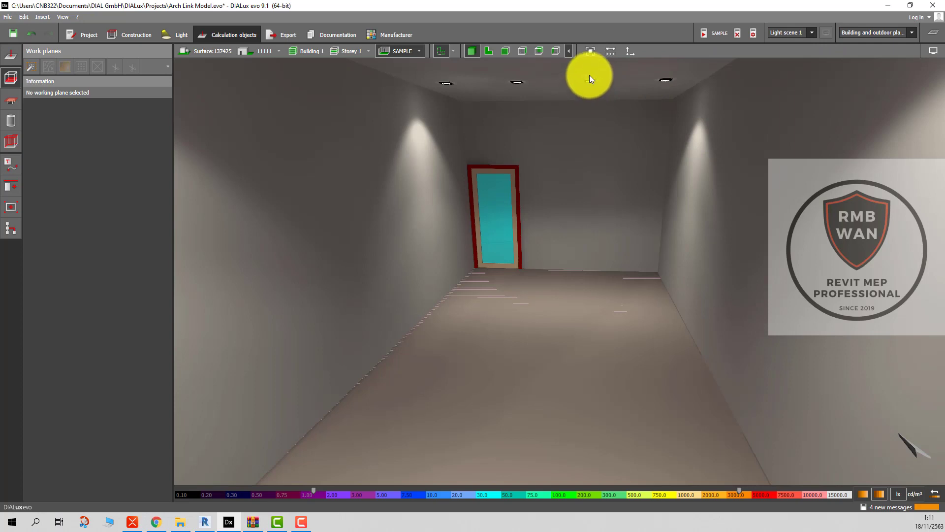
pyautogui.moveTo(596, 72); pyautogui.dragTo(593, 96)
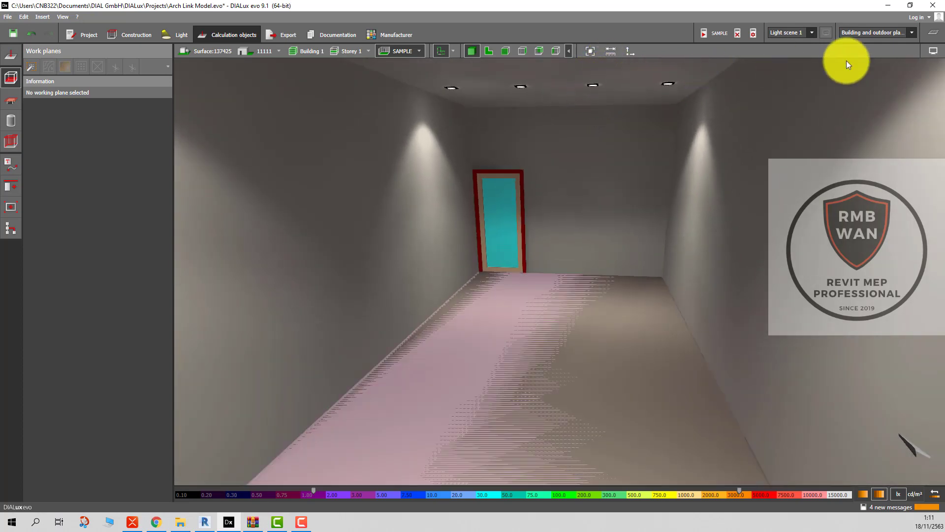
# Show even lighting, the 2500 kWh/a energy bar, aiming lines, the SAMPLE label and false colours.
pyautogui.click(931, 54)
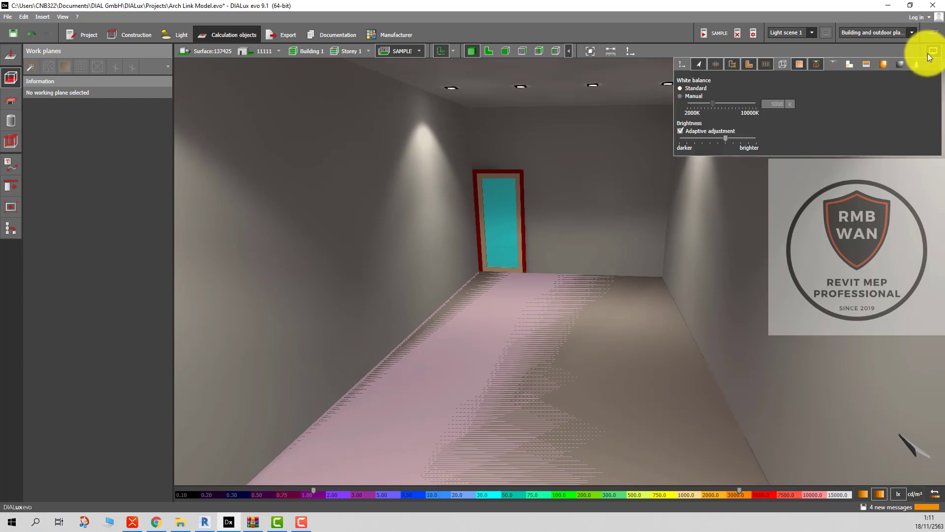
pyautogui.click(899, 63)
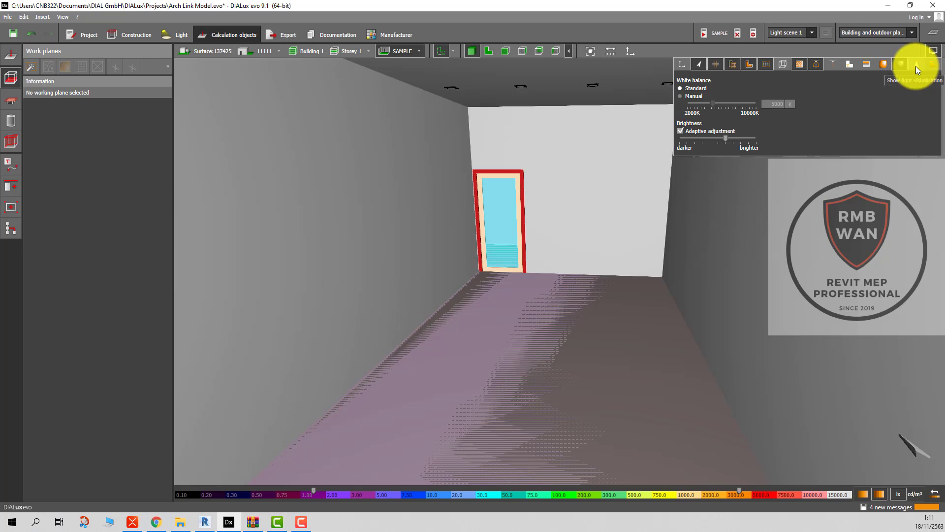
pyautogui.click(932, 67)
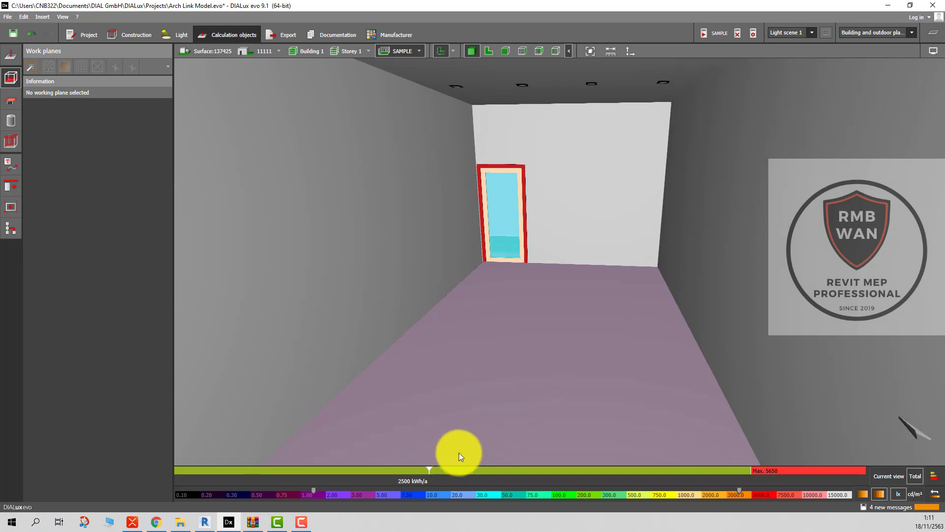
pyautogui.scroll(-3, 515, 279)
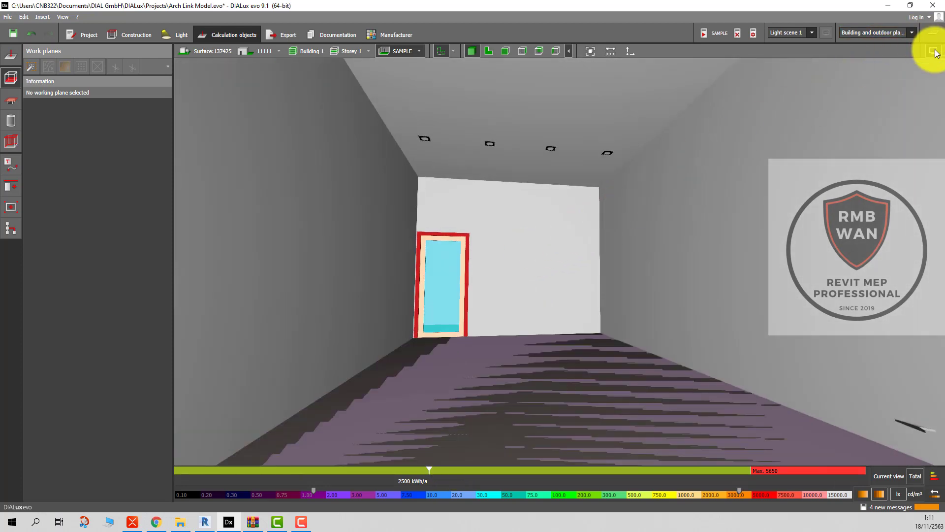
pyautogui.moveTo(932, 51)
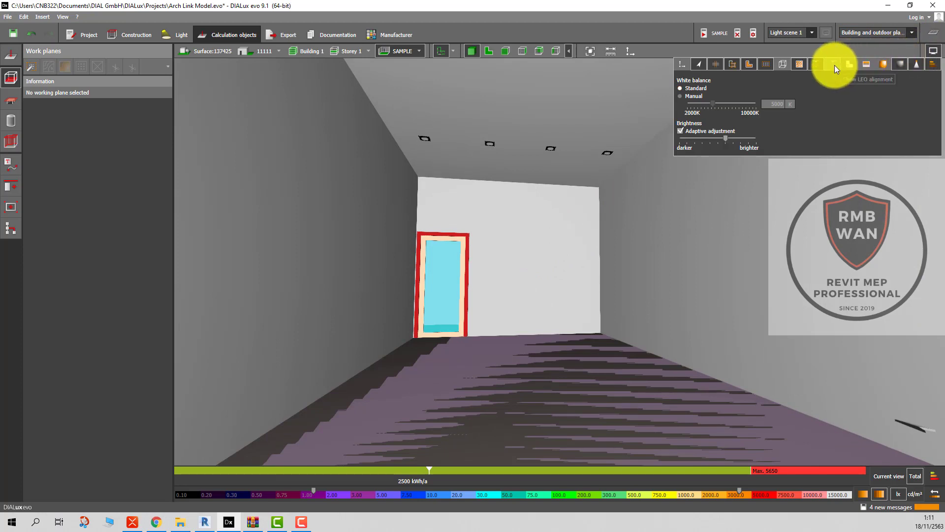
pyautogui.click(835, 65)
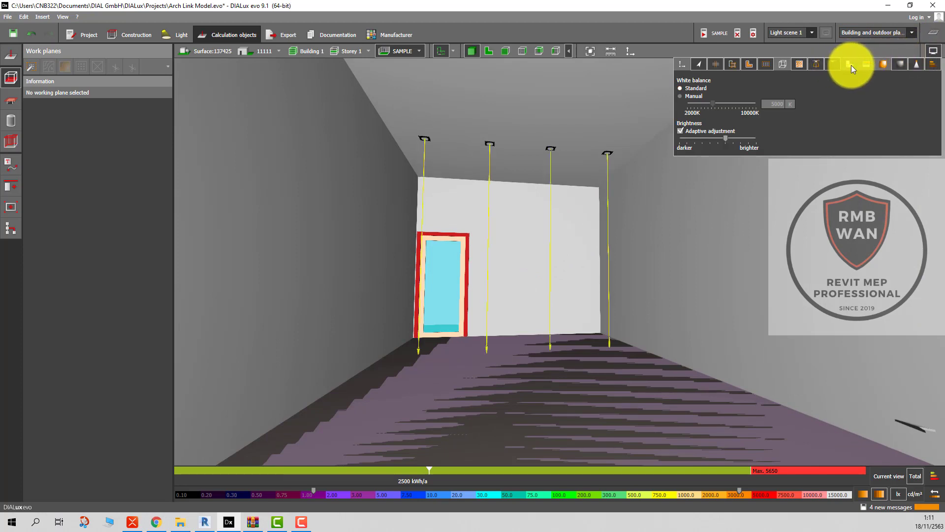
pyautogui.click(852, 65)
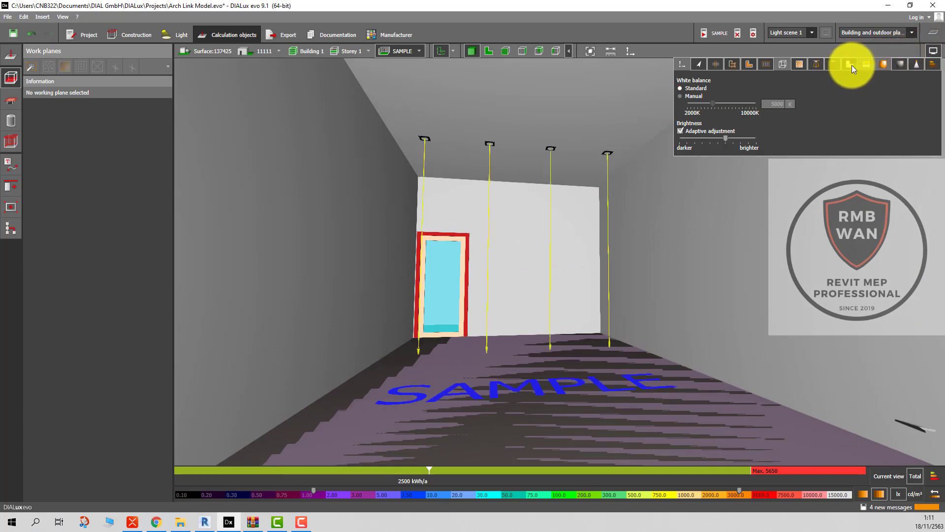
pyautogui.click(882, 66)
# Turn adaptive brightness off and try manual white balance at 10000 K before reverting to Standard.
pyautogui.click(890, 63)
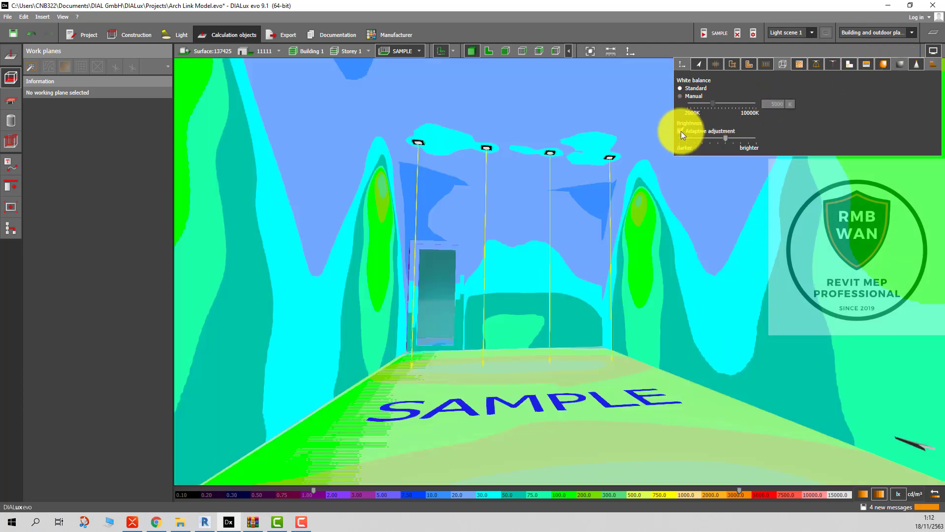
pyautogui.click(681, 131)
pyautogui.click(680, 131)
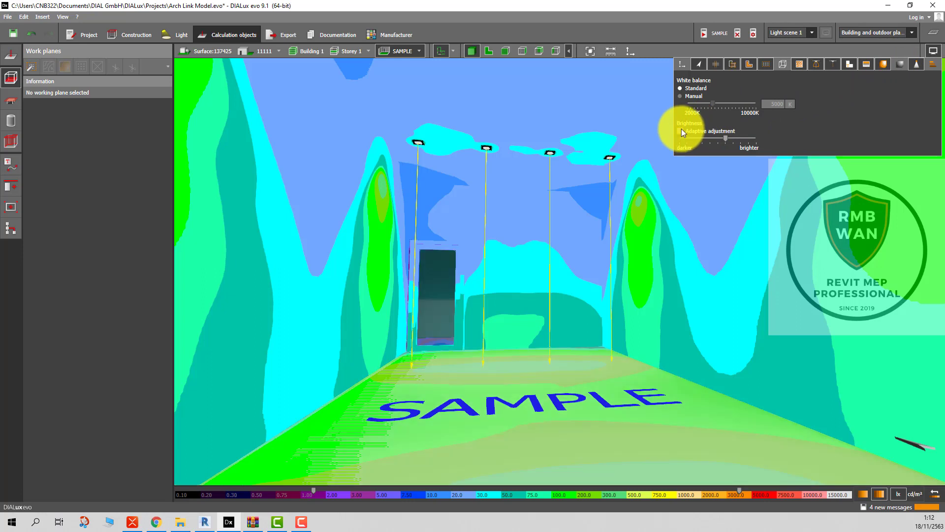
pyautogui.click(680, 96)
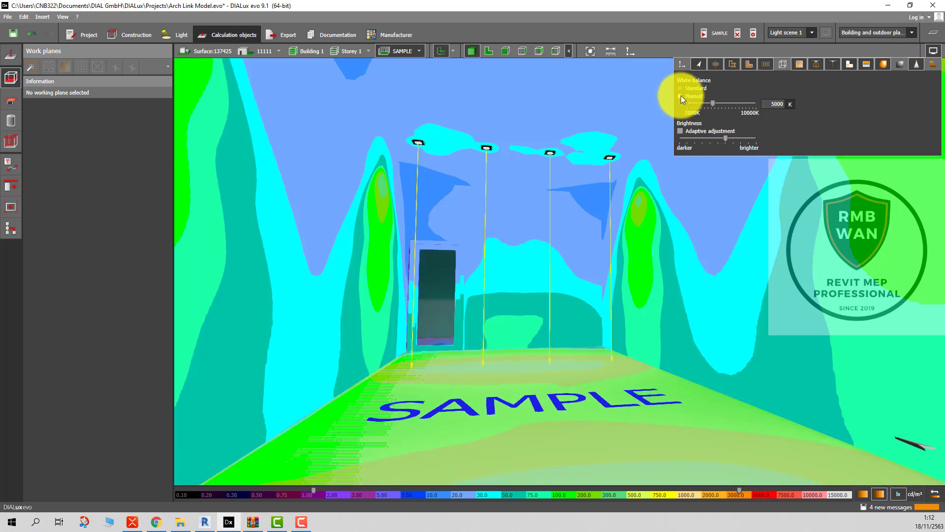
pyautogui.click(682, 89)
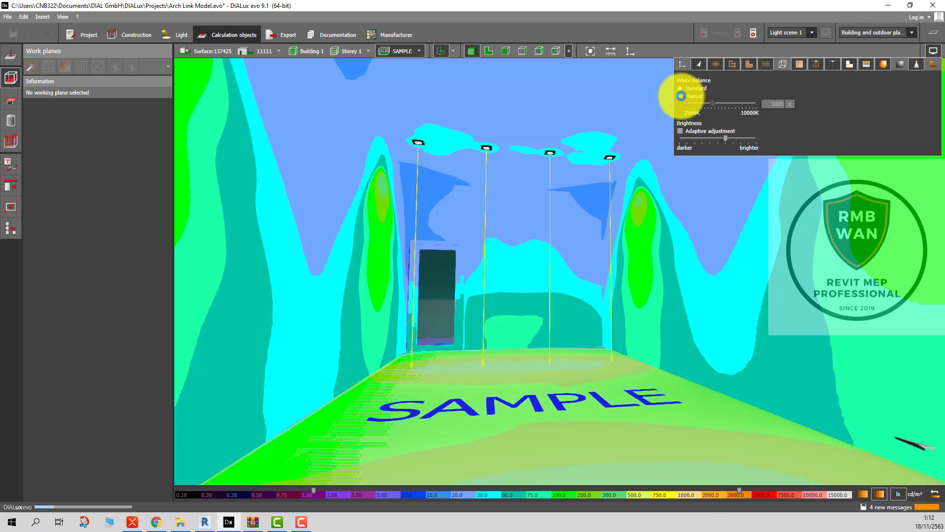
pyautogui.click(681, 96)
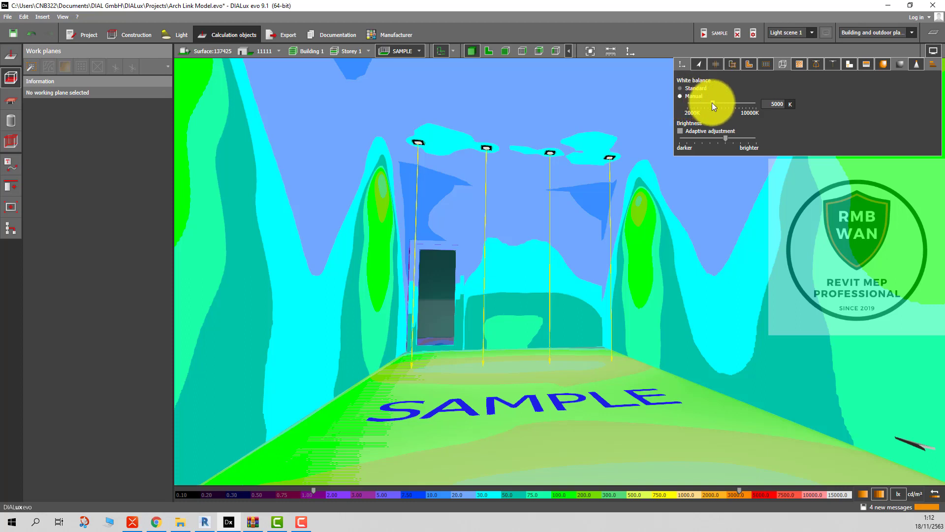
pyautogui.moveTo(713, 104)
pyautogui.mouseDown()
pyautogui.moveTo(758, 105)
pyautogui.moveTo(713, 105)
pyautogui.mouseUp()
pyautogui.click(687, 89)
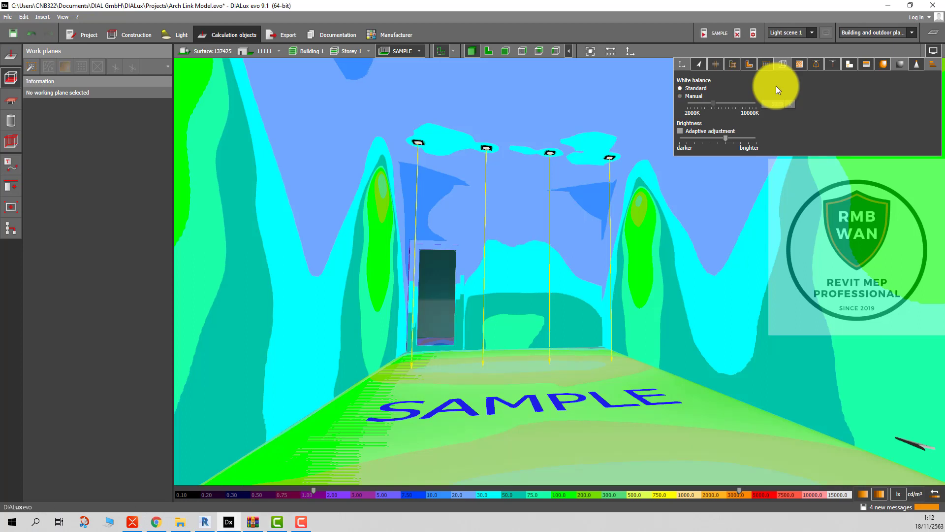
# Glance at the course mind map, then close the project without saving changes.
pyautogui.click(131, 521)
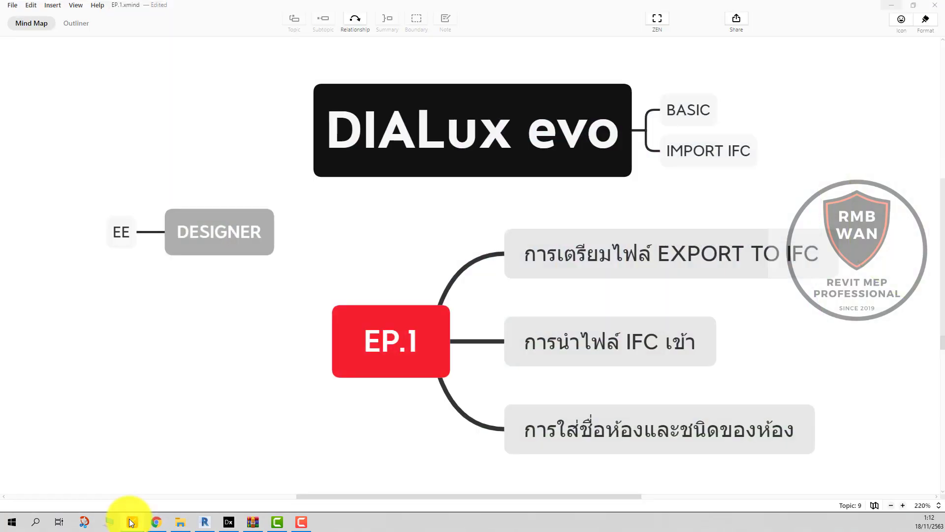
pyautogui.click(892, 6)
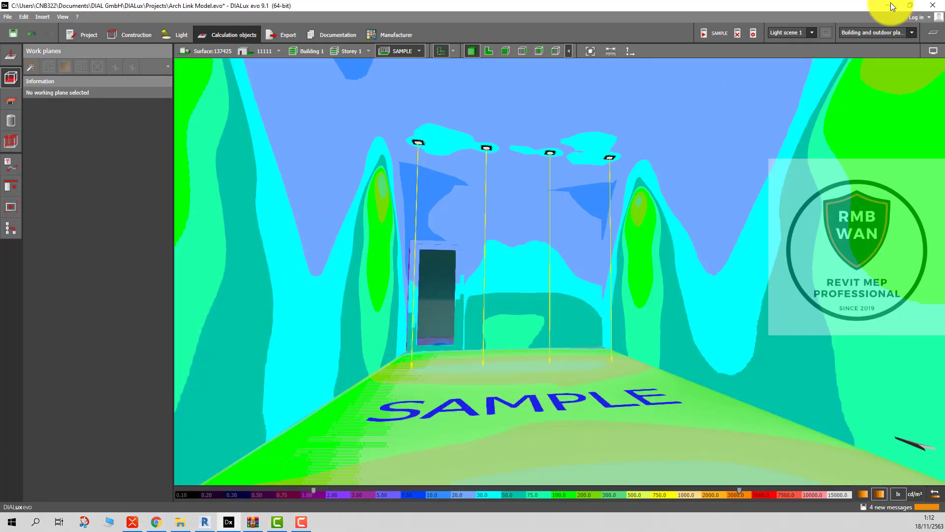
pyautogui.click(933, 5)
pyautogui.click(424, 279)
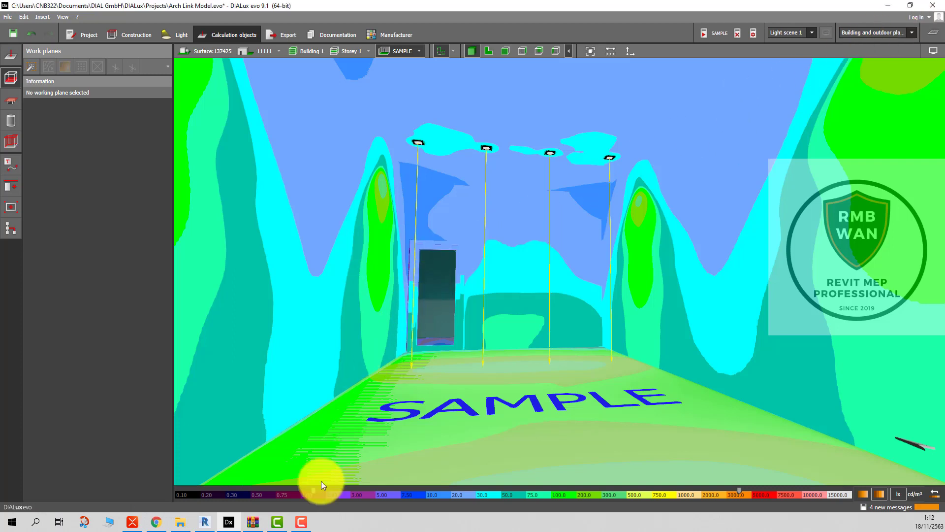